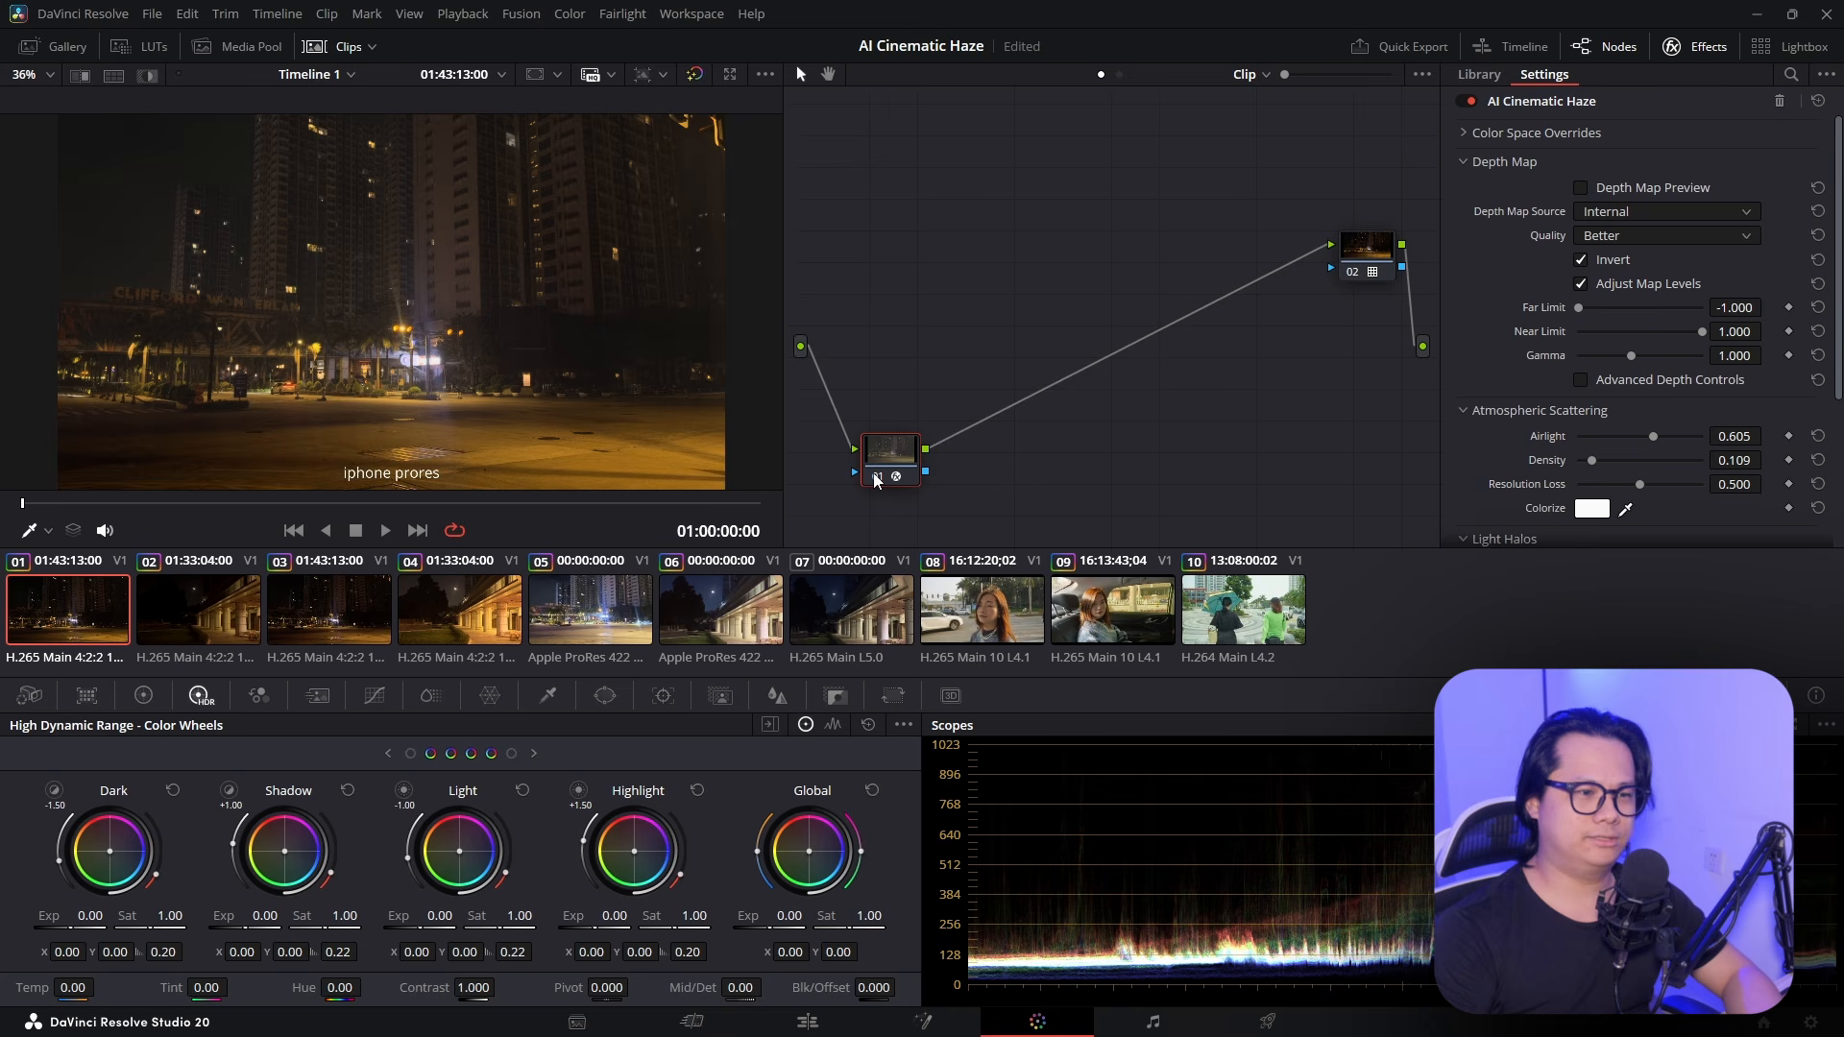
Select clip 09 to load the car-interior shot and its five-node grade
{"action": "left_click", "coordinate": [1148, 610]}
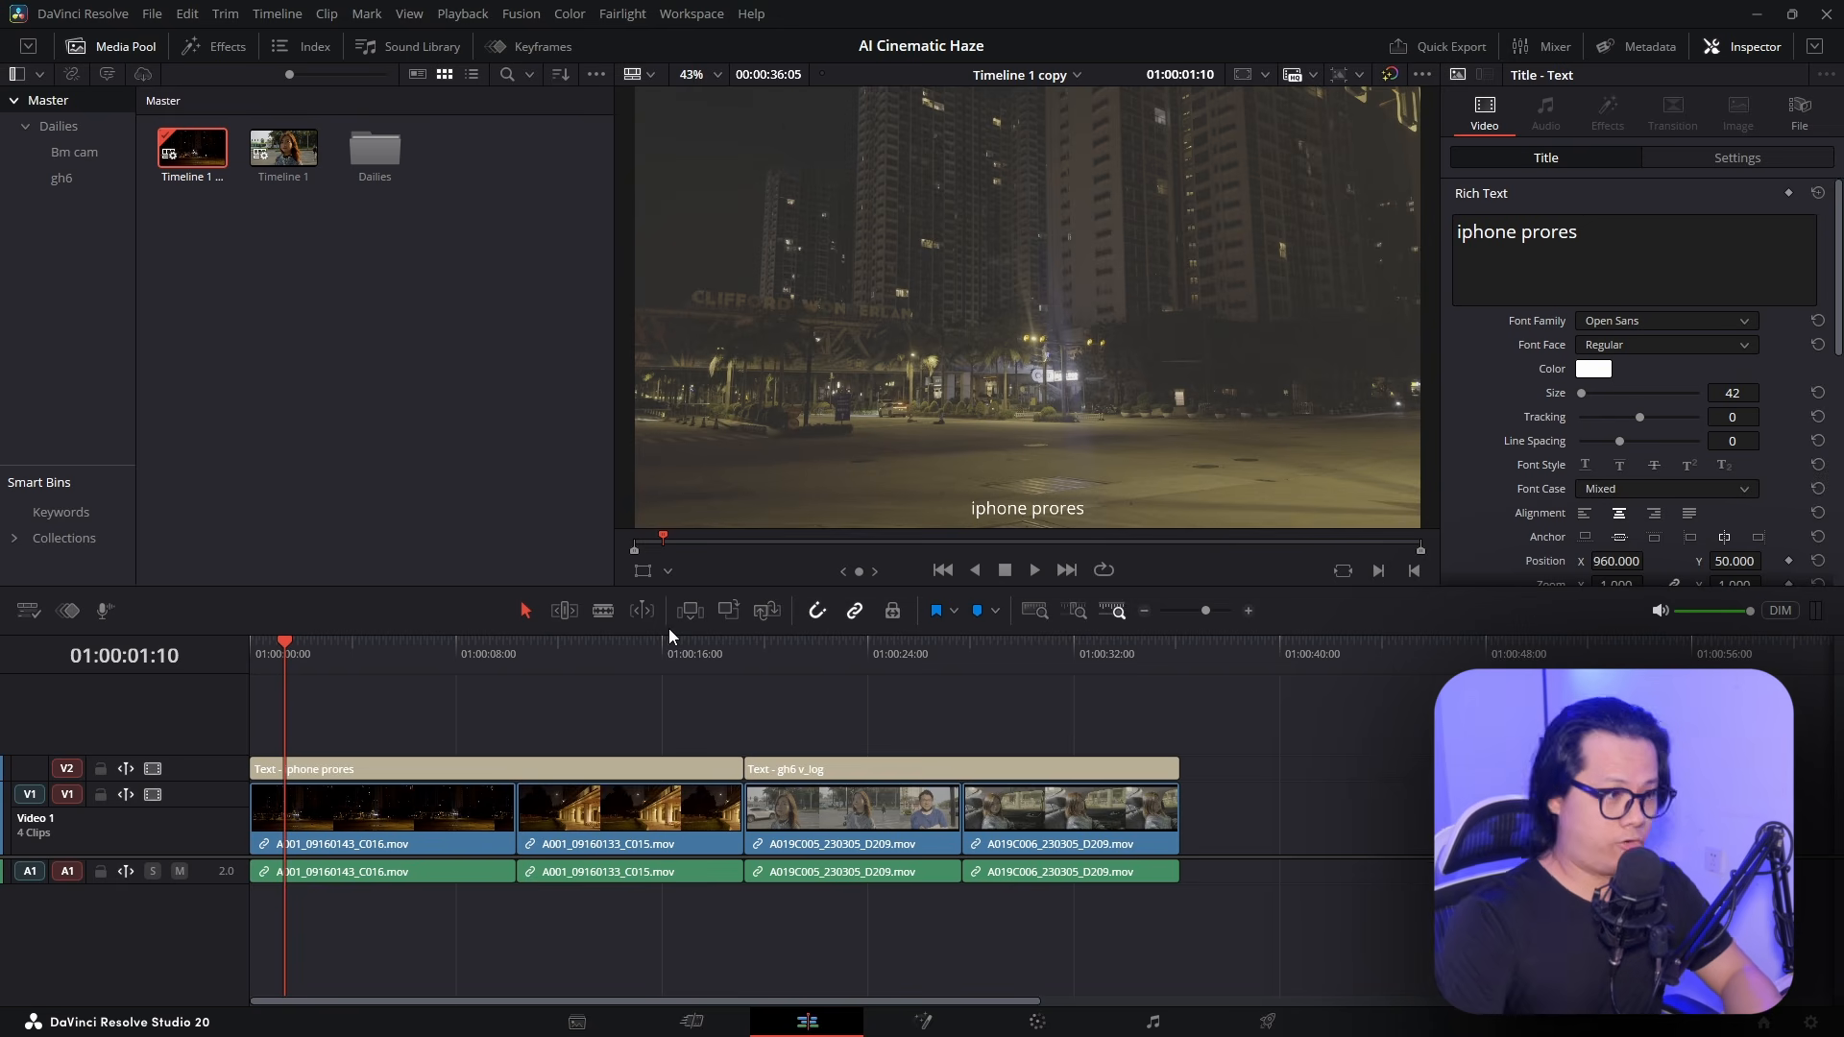
Scrub Timeline 1 copy from the iphone prores night shots to the gh6 v_log woman shot
{"action": "left_click_drag", "start_coordinate": [354, 659], "coordinate": [479, 678]}
{"action": "left_click_drag", "start_coordinate": [607, 688], "coordinate": [493, 814]}
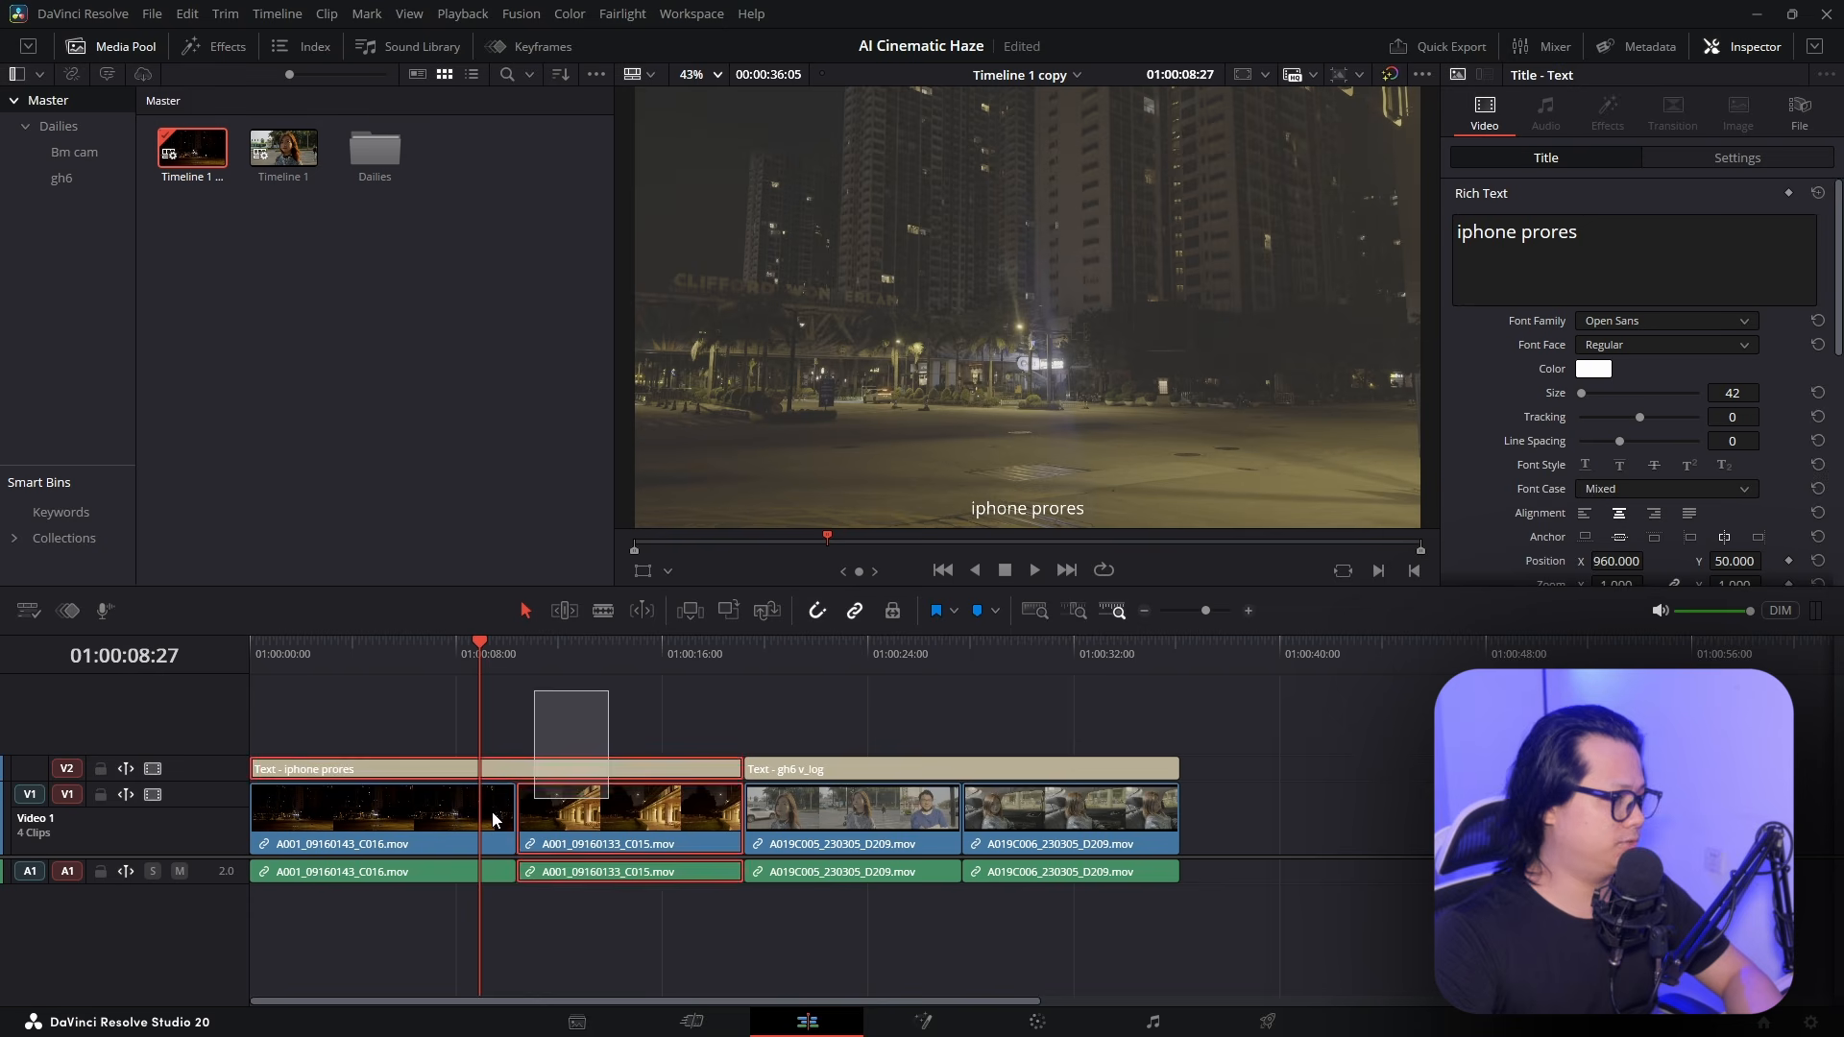
{"action": "left_click", "coordinate": [605, 740]}
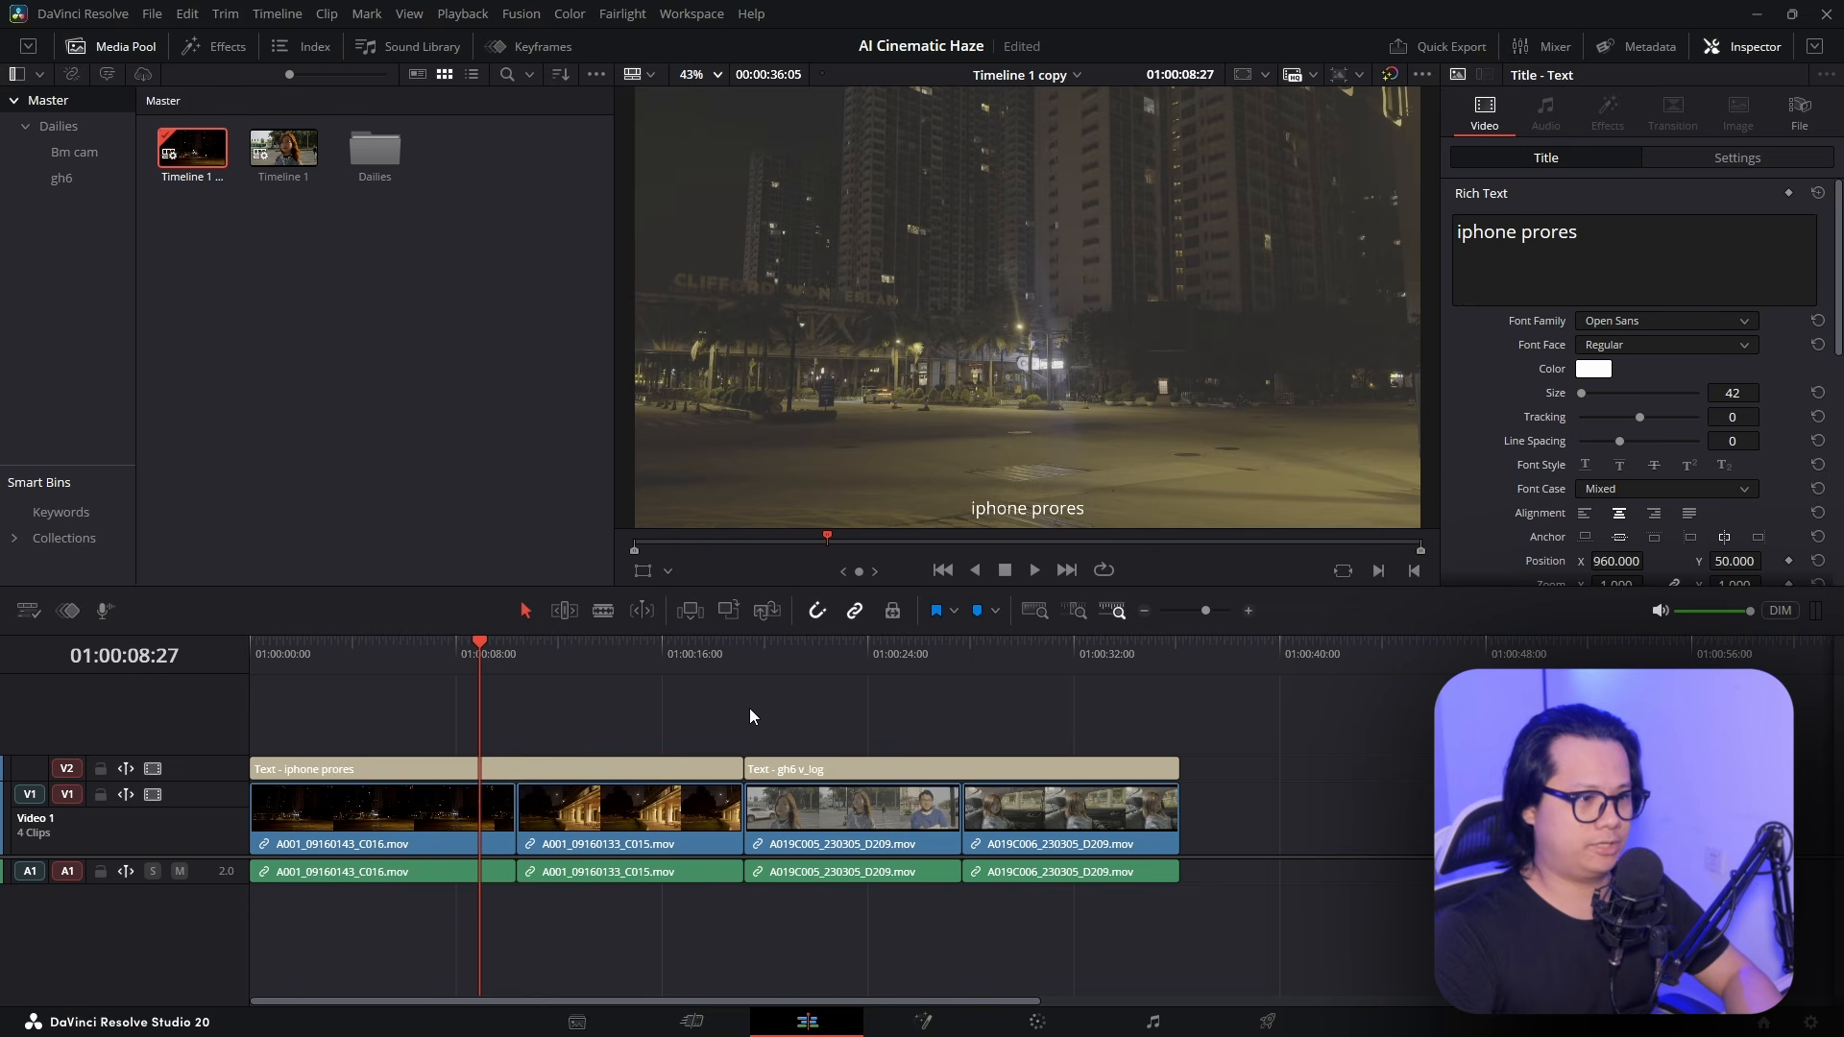
{"action": "left_click", "coordinate": [914, 661]}
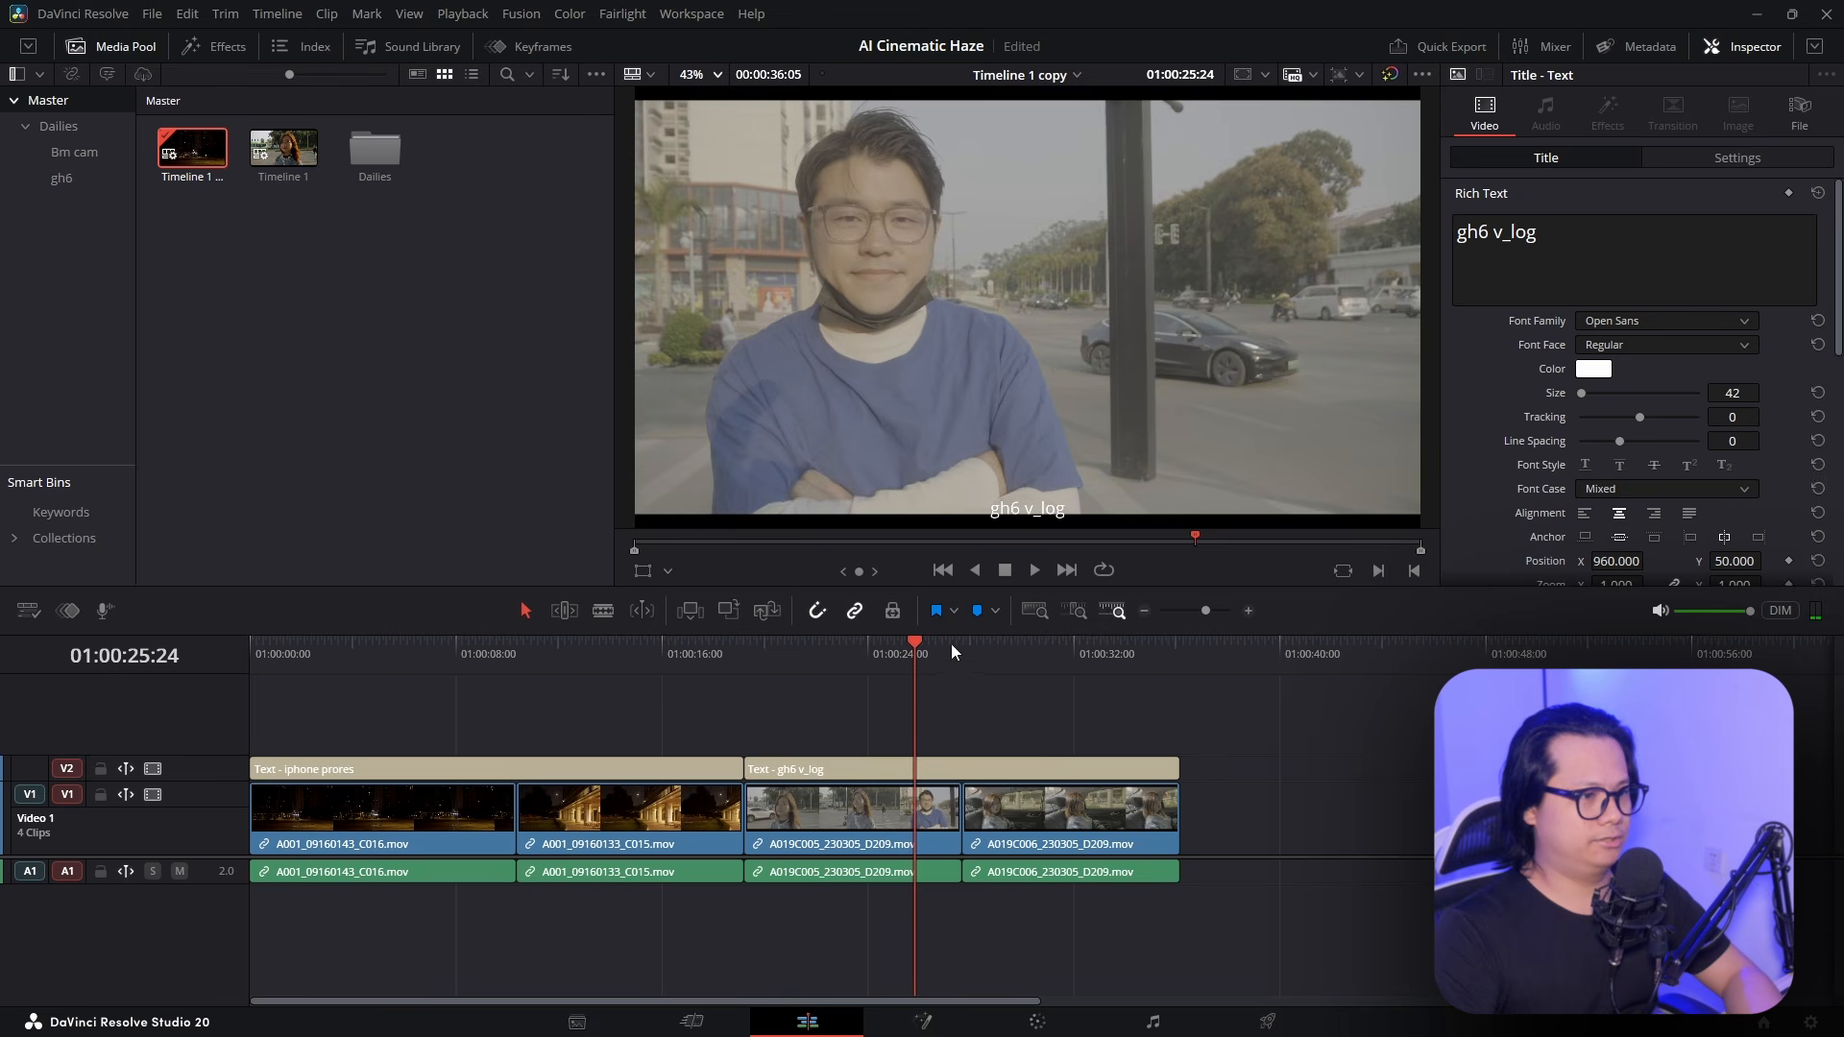
{"action": "left_click", "coordinate": [856, 663]}
{"action": "left_click_drag", "start_coordinate": [903, 663], "coordinate": [866, 680]}
{"action": "left_click_drag", "start_coordinate": [729, 678], "coordinate": [359, 660]}
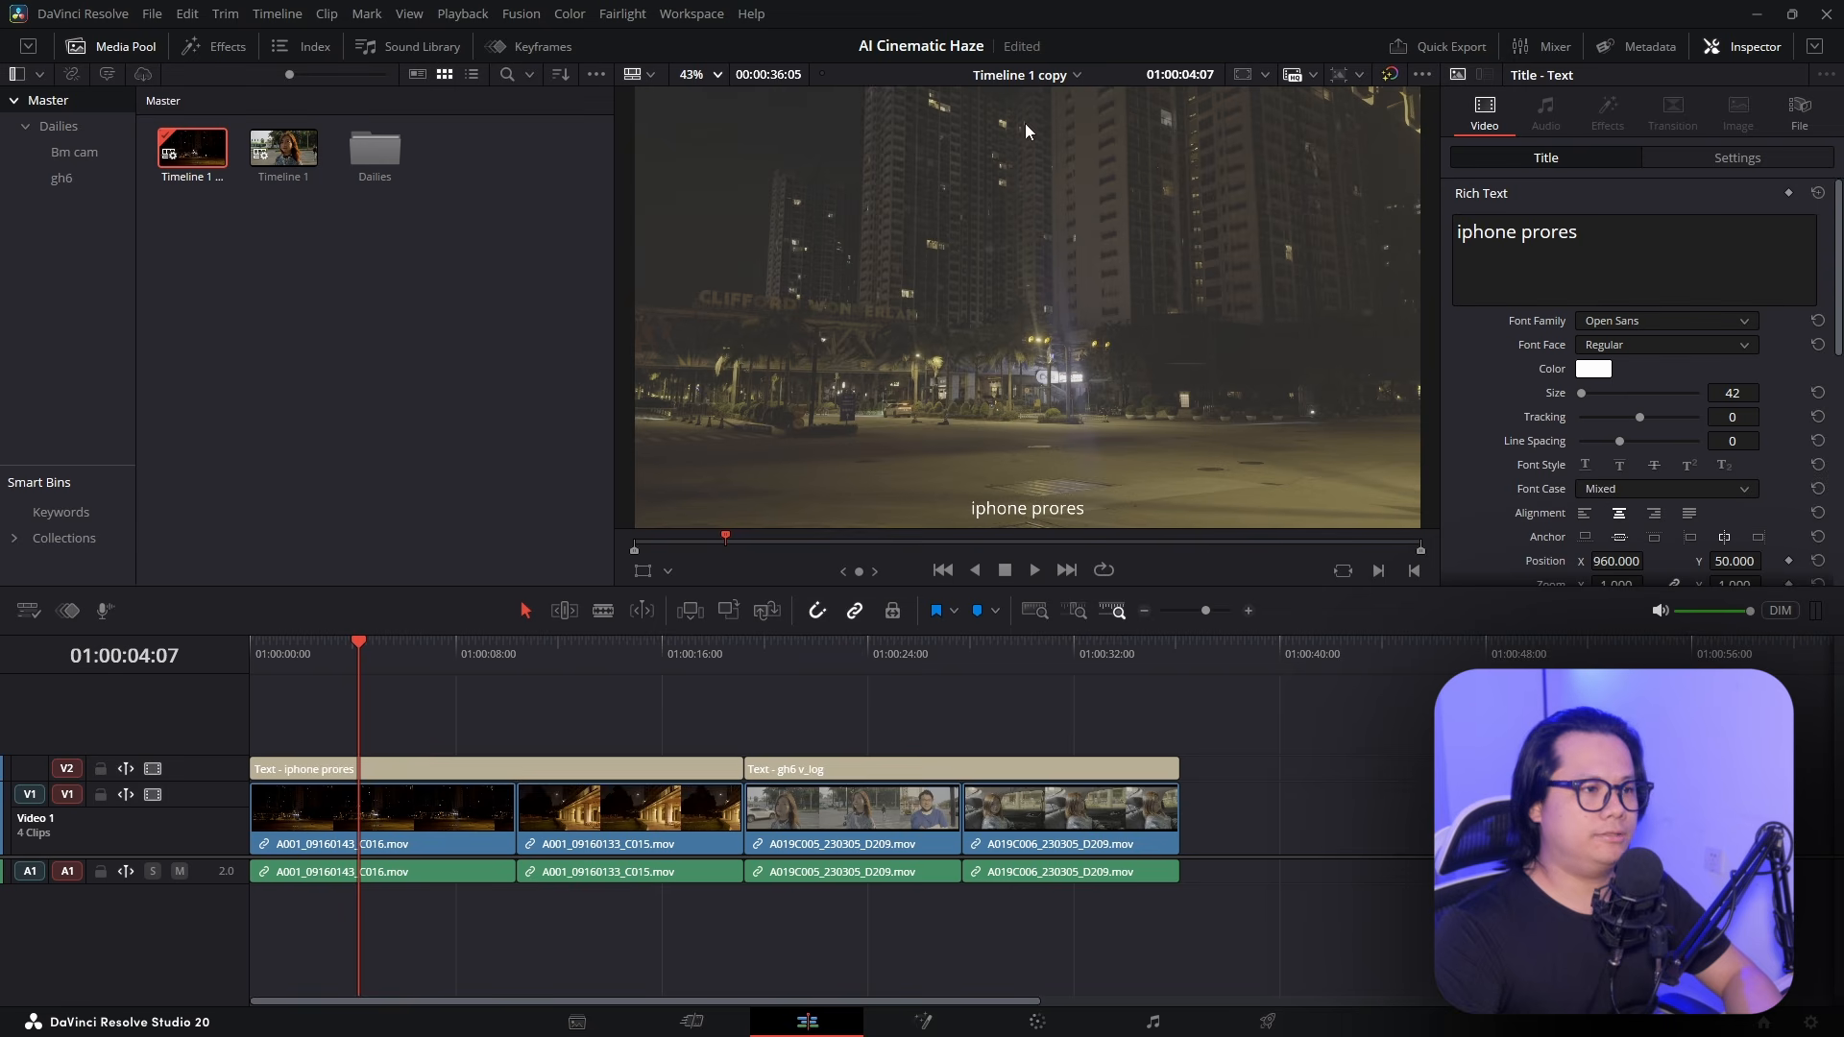
Zoom and pan into the night picture, scrub to the street shot, and refit the frame
{"action": "scroll", "coordinate": [990, 202], "scroll_direction": "up", "scroll_amount": 4}
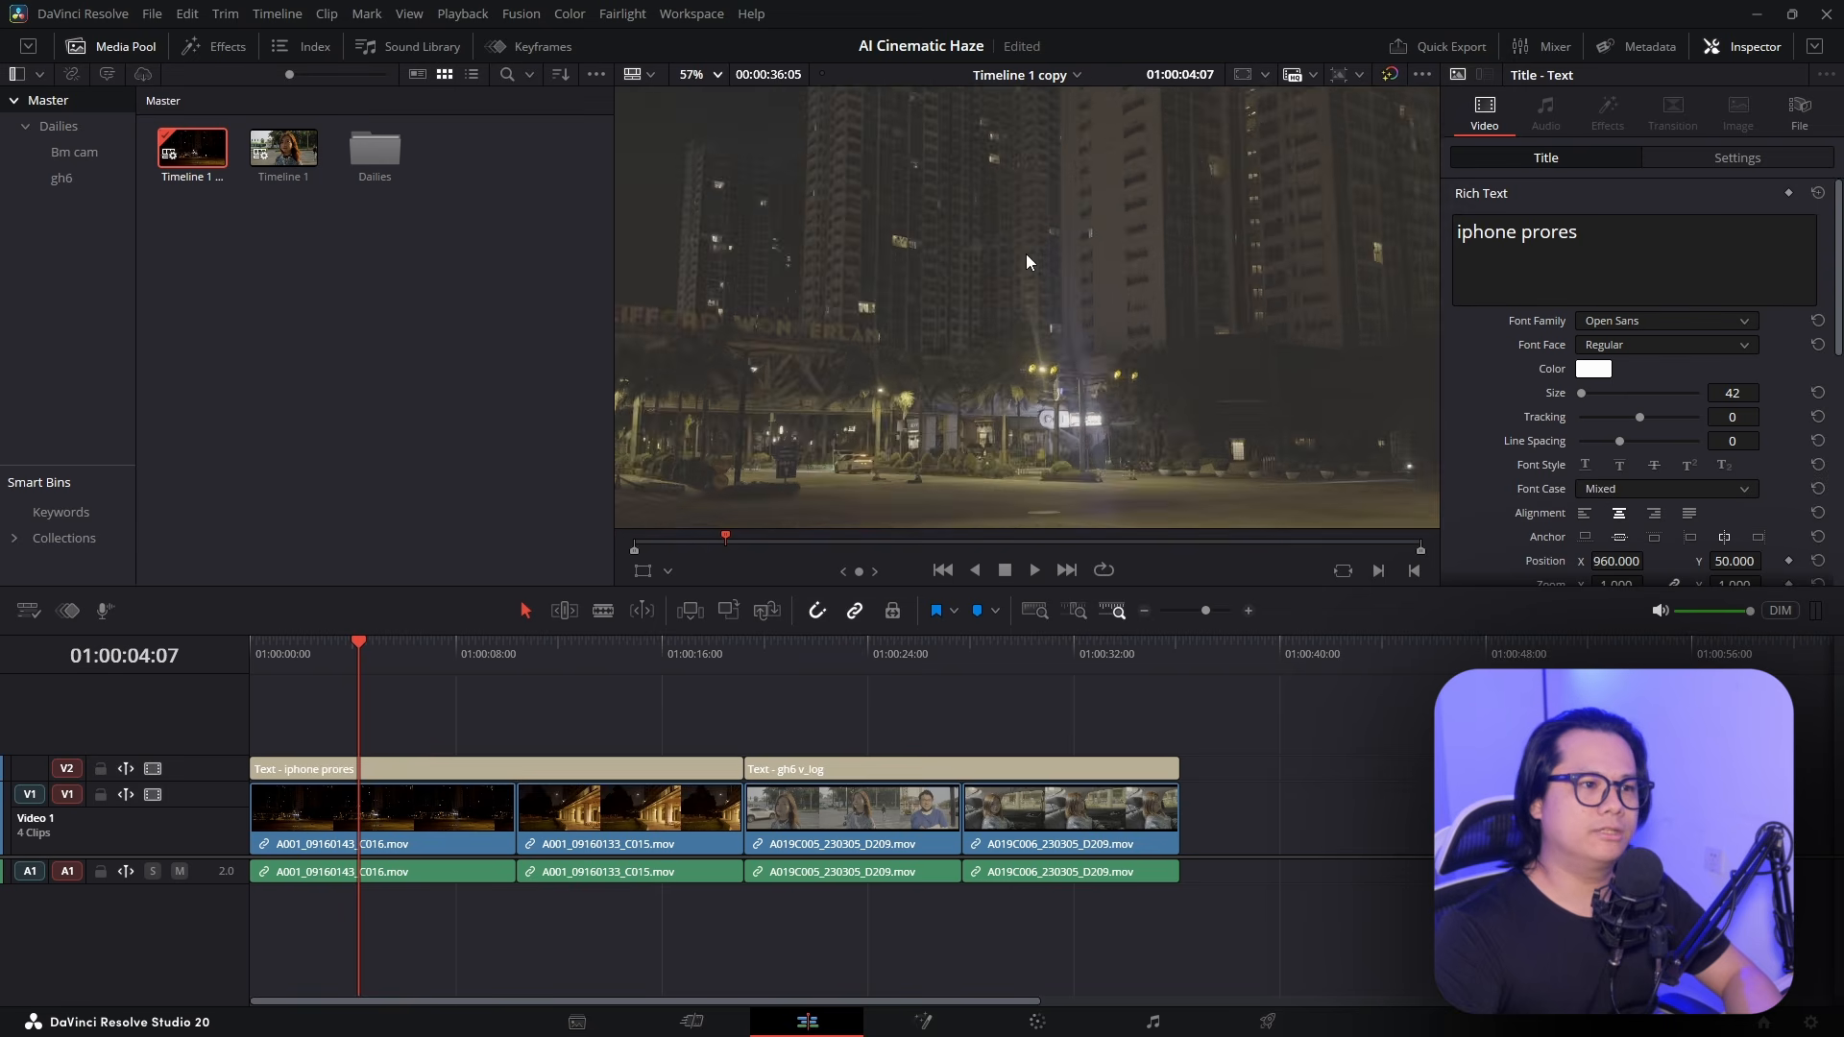
{"action": "left_click_drag", "start_coordinate": [1105, 320], "coordinate": [1044, 259]}
{"action": "scroll", "coordinate": [1126, 336], "scroll_direction": "down", "scroll_amount": 4}
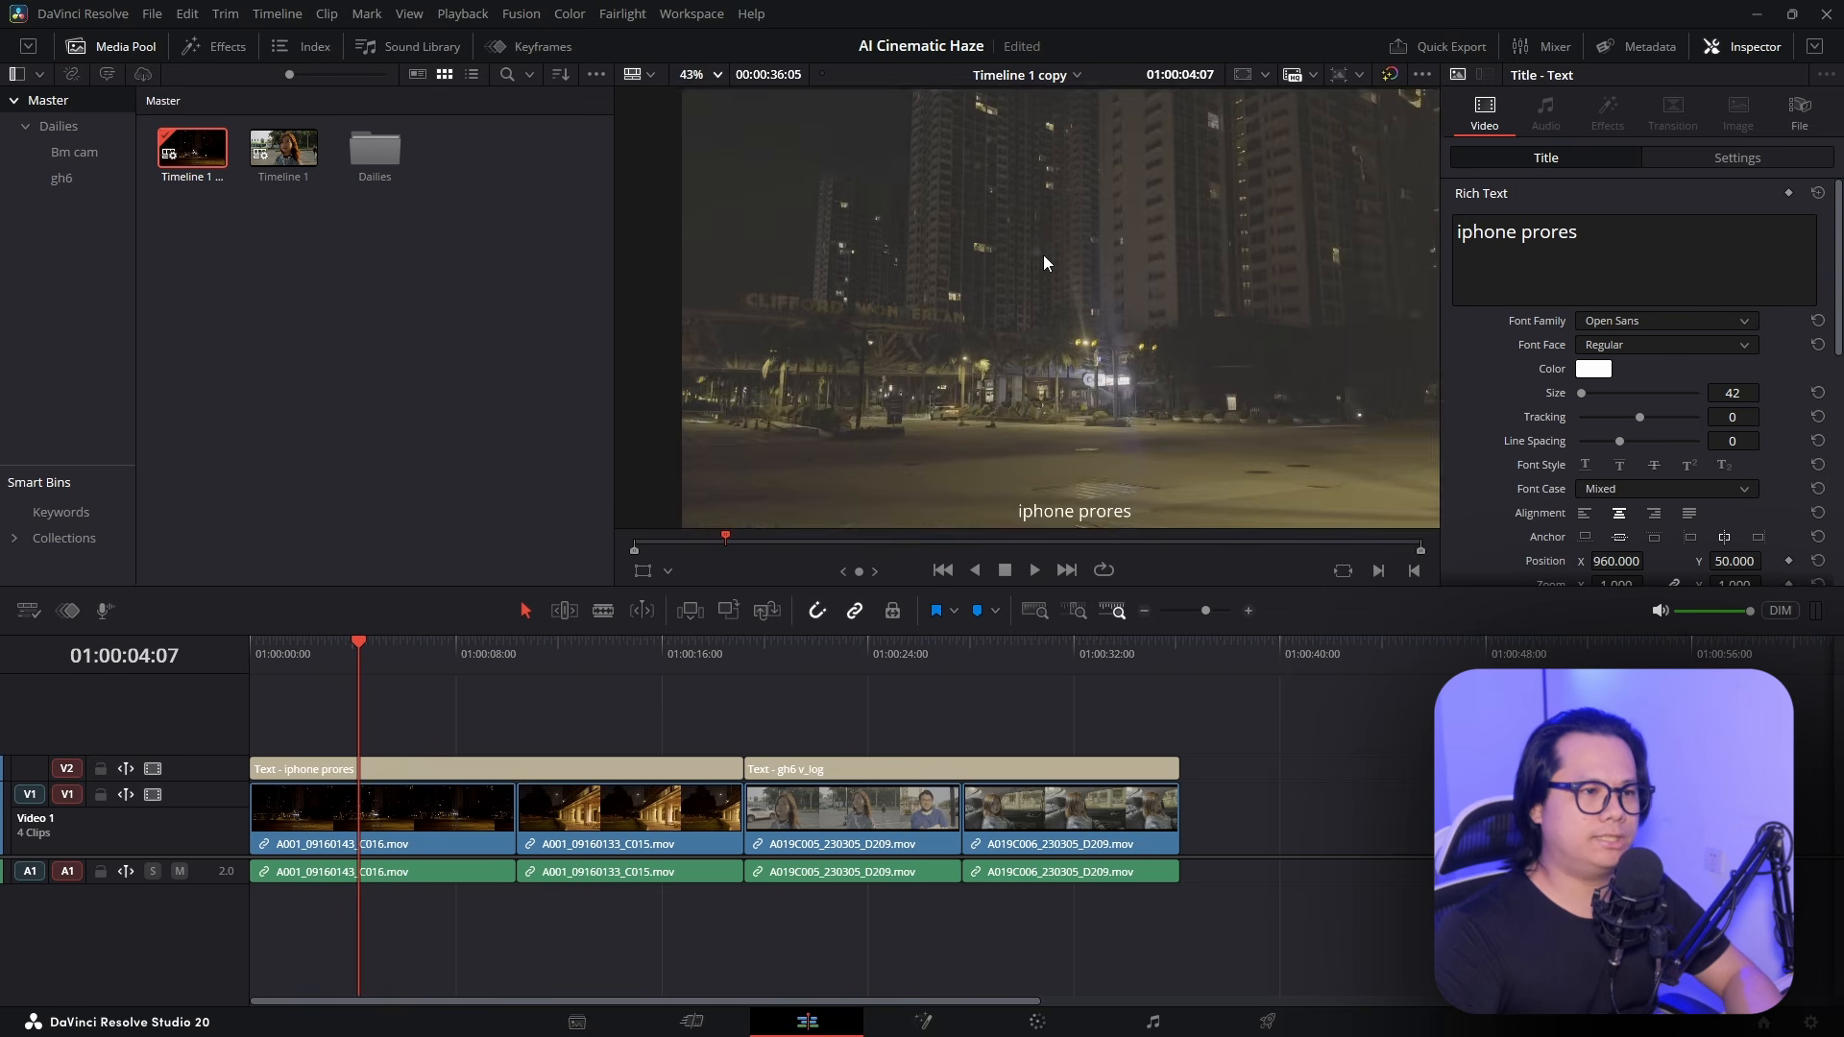
{"action": "scroll", "coordinate": [1044, 260], "scroll_direction": "down", "scroll_amount": 1}
{"action": "left_click", "coordinate": [691, 77]}
{"action": "left_click_drag", "start_coordinate": [401, 655], "coordinate": [615, 653]}
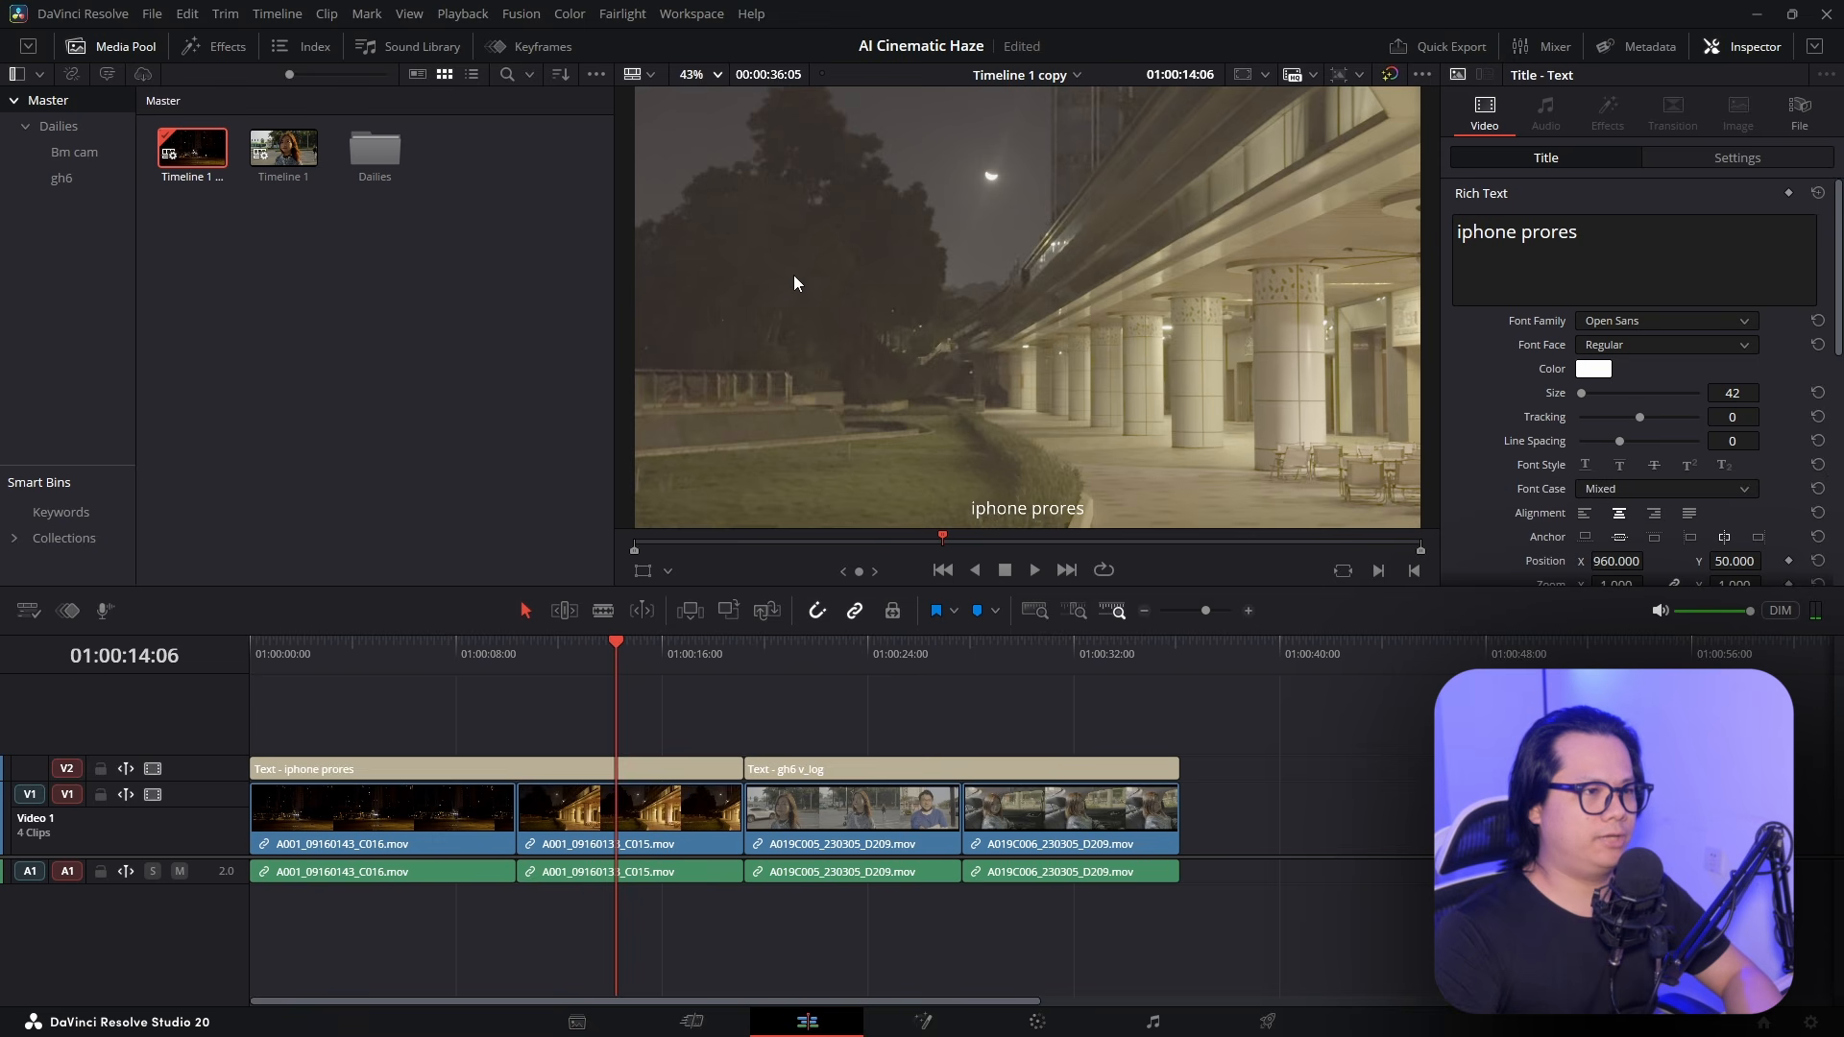
{"action": "scroll", "coordinate": [793, 275], "scroll_direction": "up", "scroll_amount": 4}
{"action": "scroll", "coordinate": [960, 327], "scroll_direction": "down", "scroll_amount": 2}
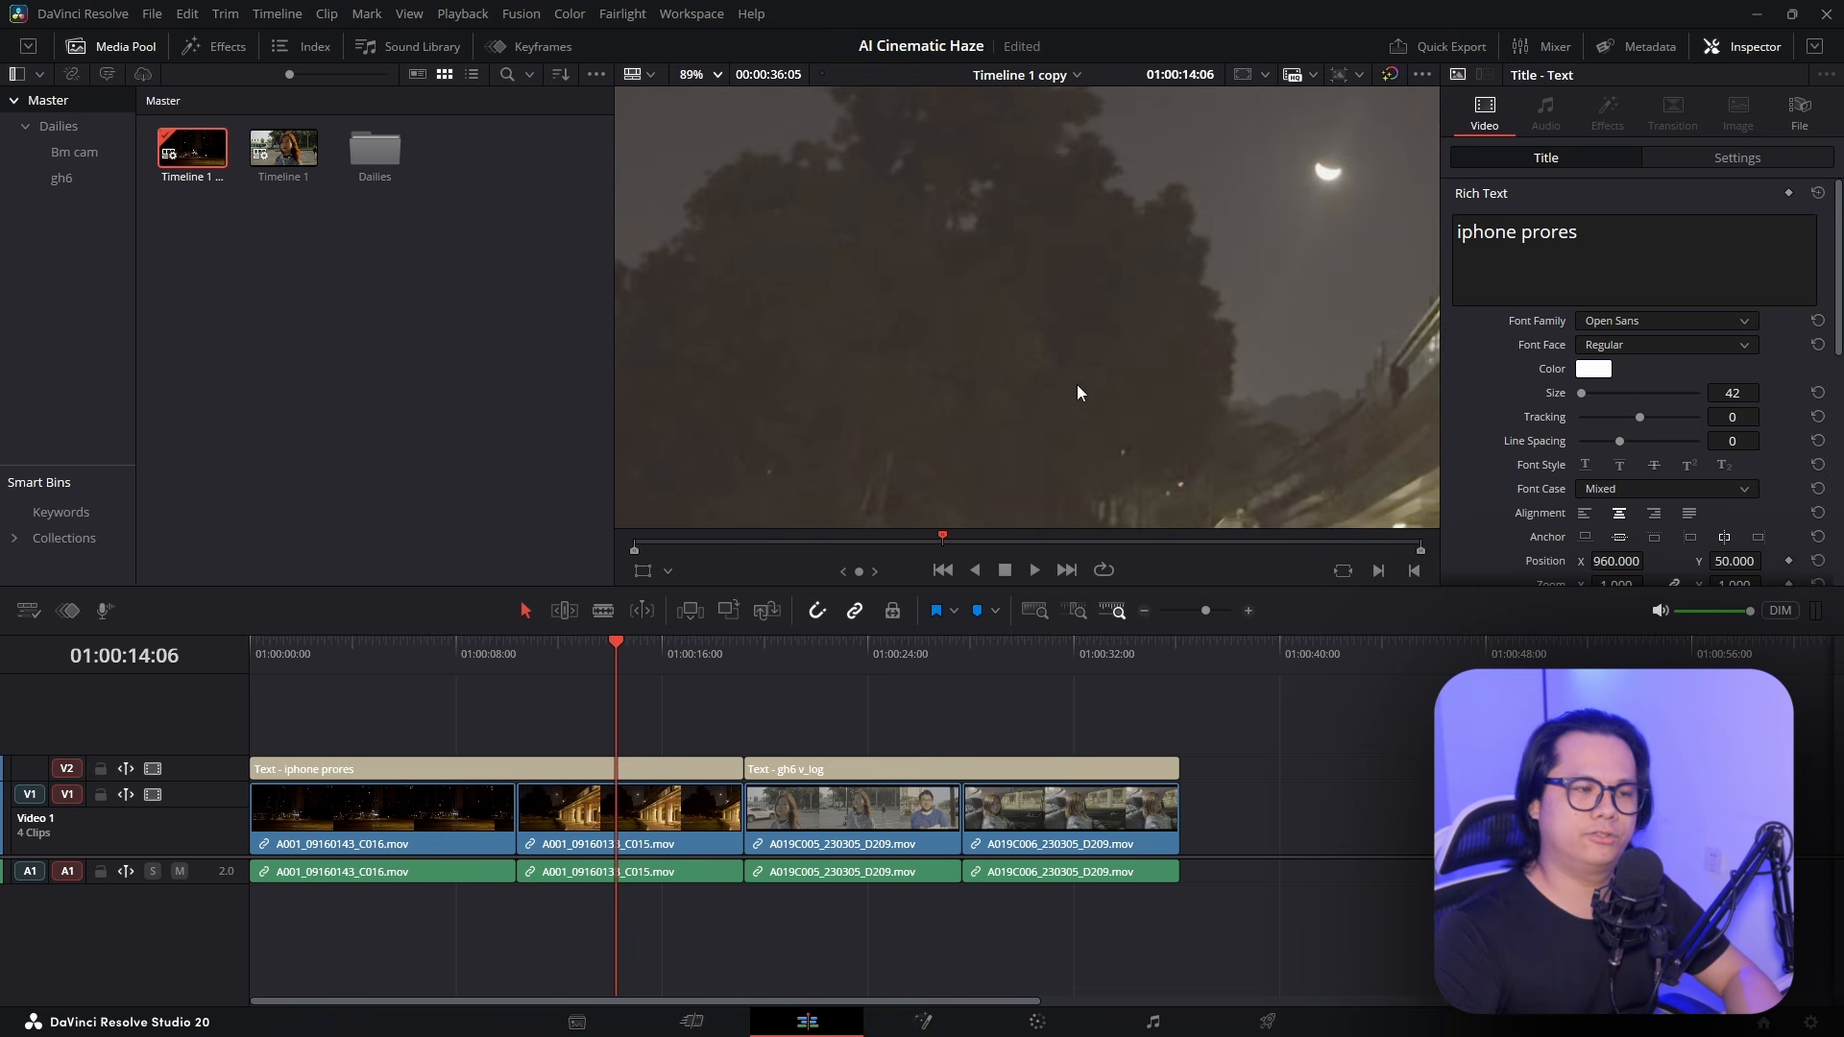
{"action": "left_click_drag", "start_coordinate": [621, 669], "coordinate": [408, 716]}
{"action": "key", "text": "shift+z"}
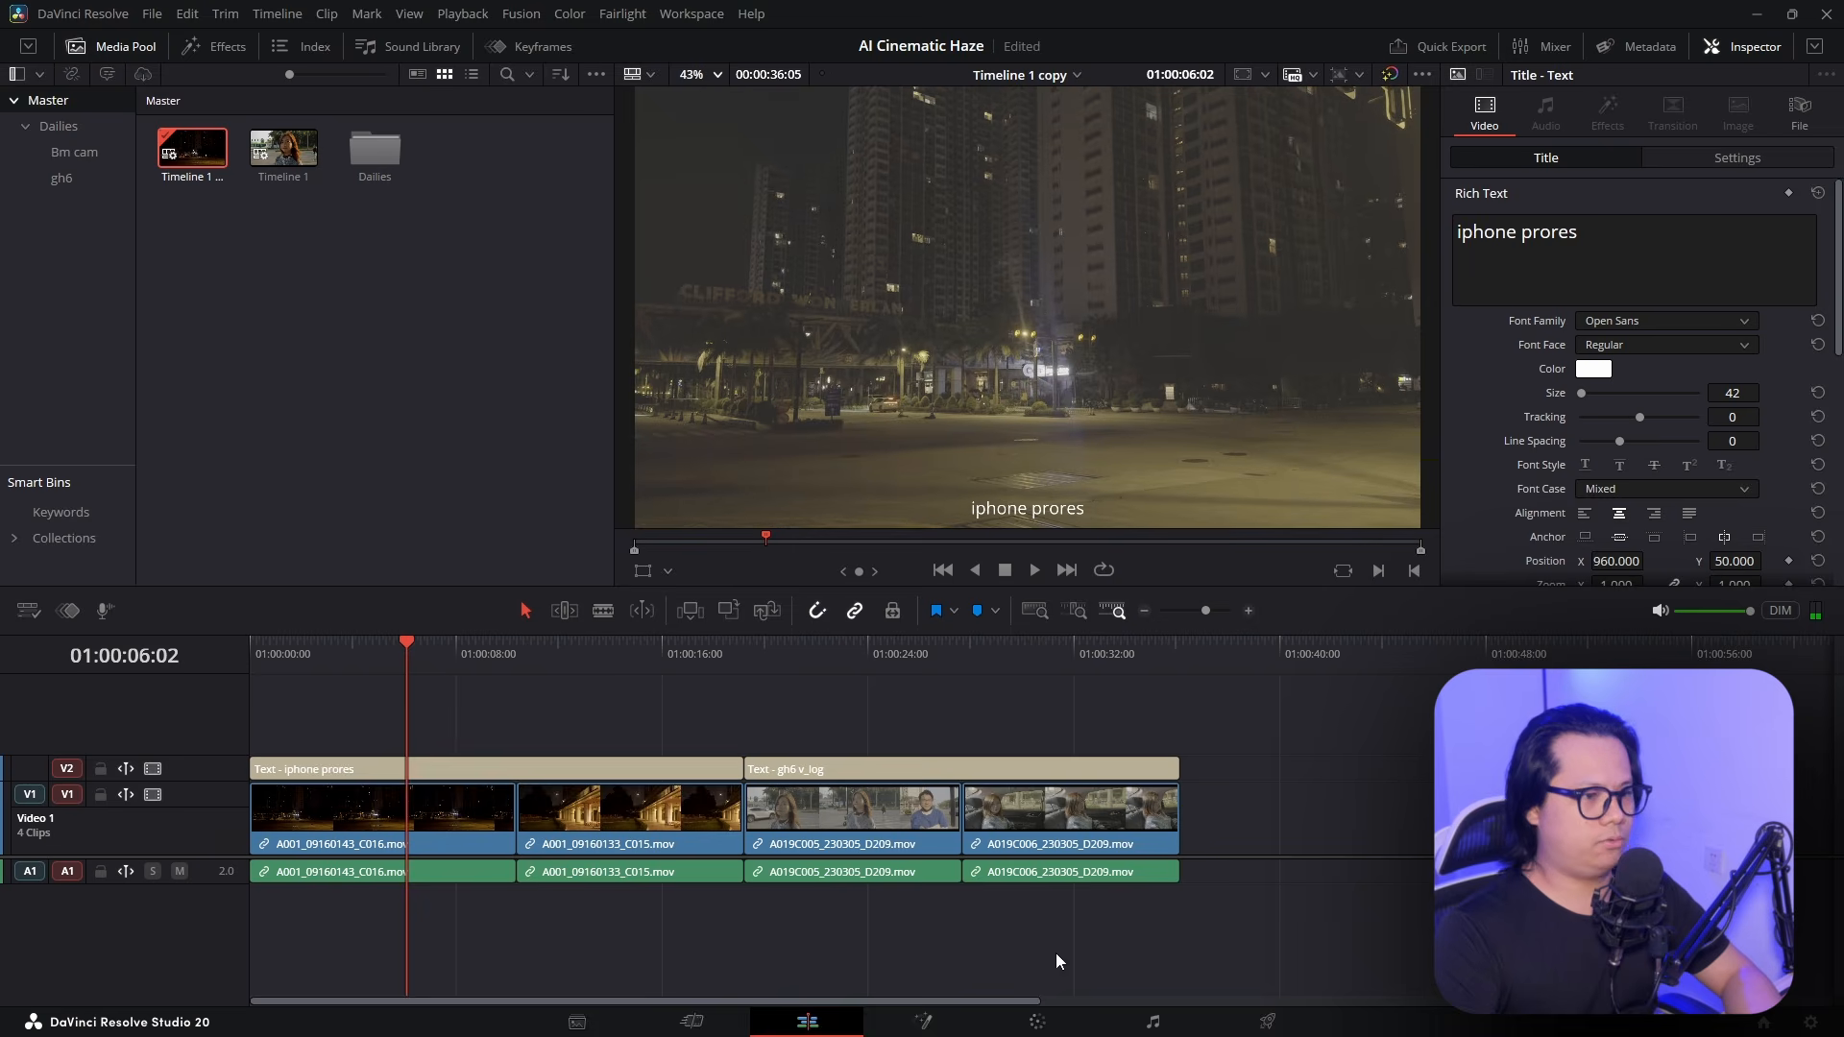
Apply the AppleLog > AppleLogToRec709-v1.0 LUT to node 01 of the first night clip
{"action": "left_click", "coordinate": [1038, 1023]}
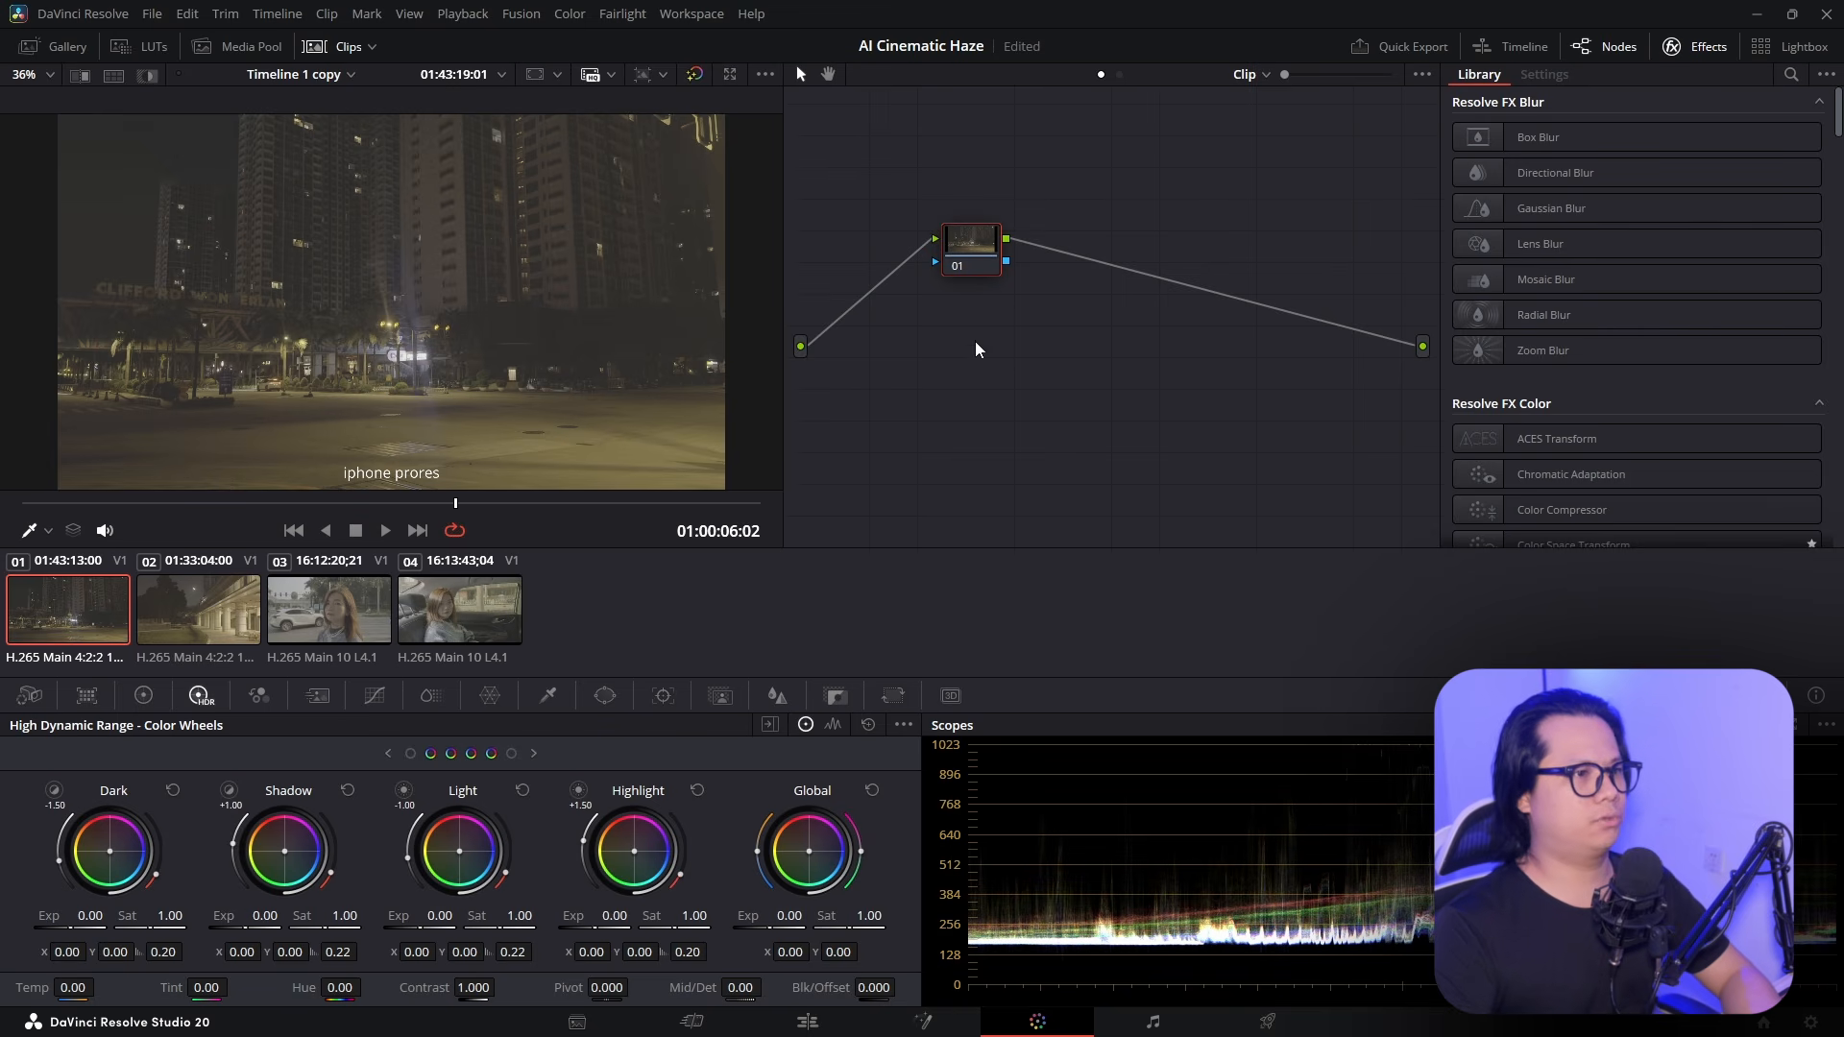
{"action": "left_click_drag", "start_coordinate": [1004, 247], "coordinate": [1321, 225]}
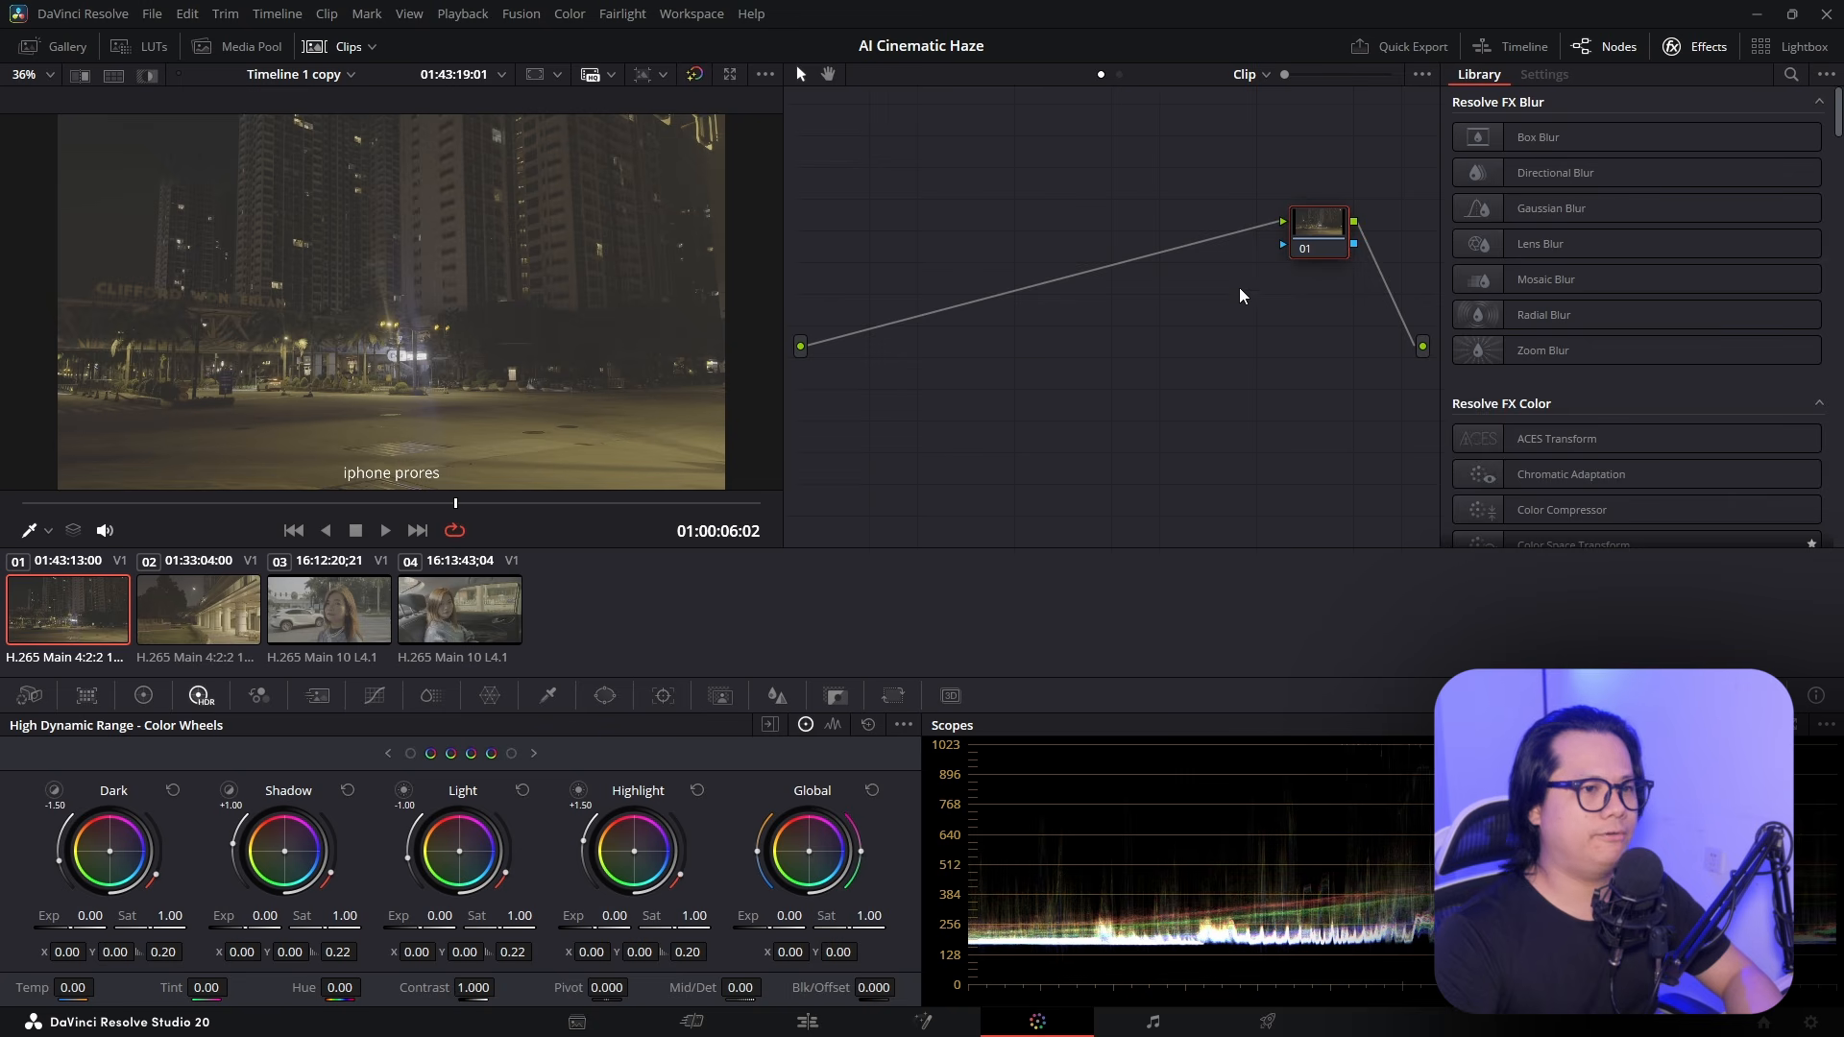
{"action": "right_click", "coordinate": [1330, 219]}
{"action": "mouse_move", "coordinate": [1420, 425]}
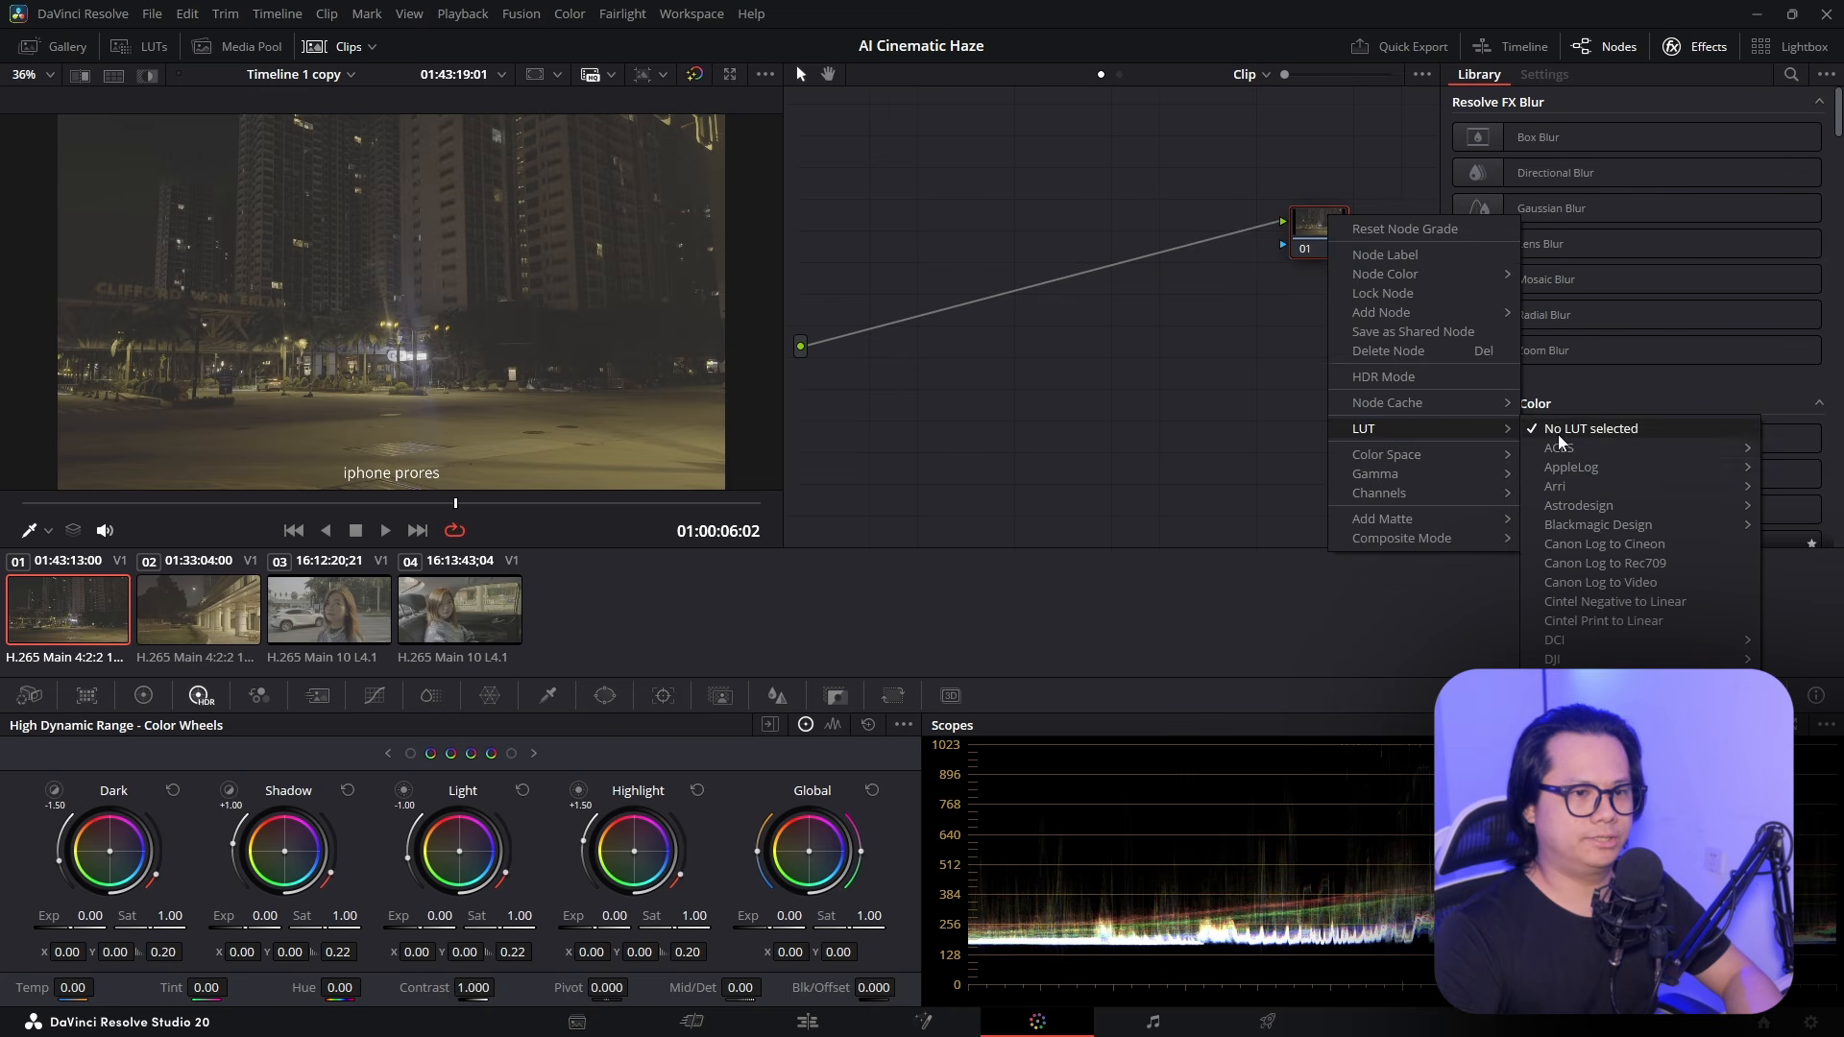
{"action": "mouse_move", "coordinate": [1599, 467]}
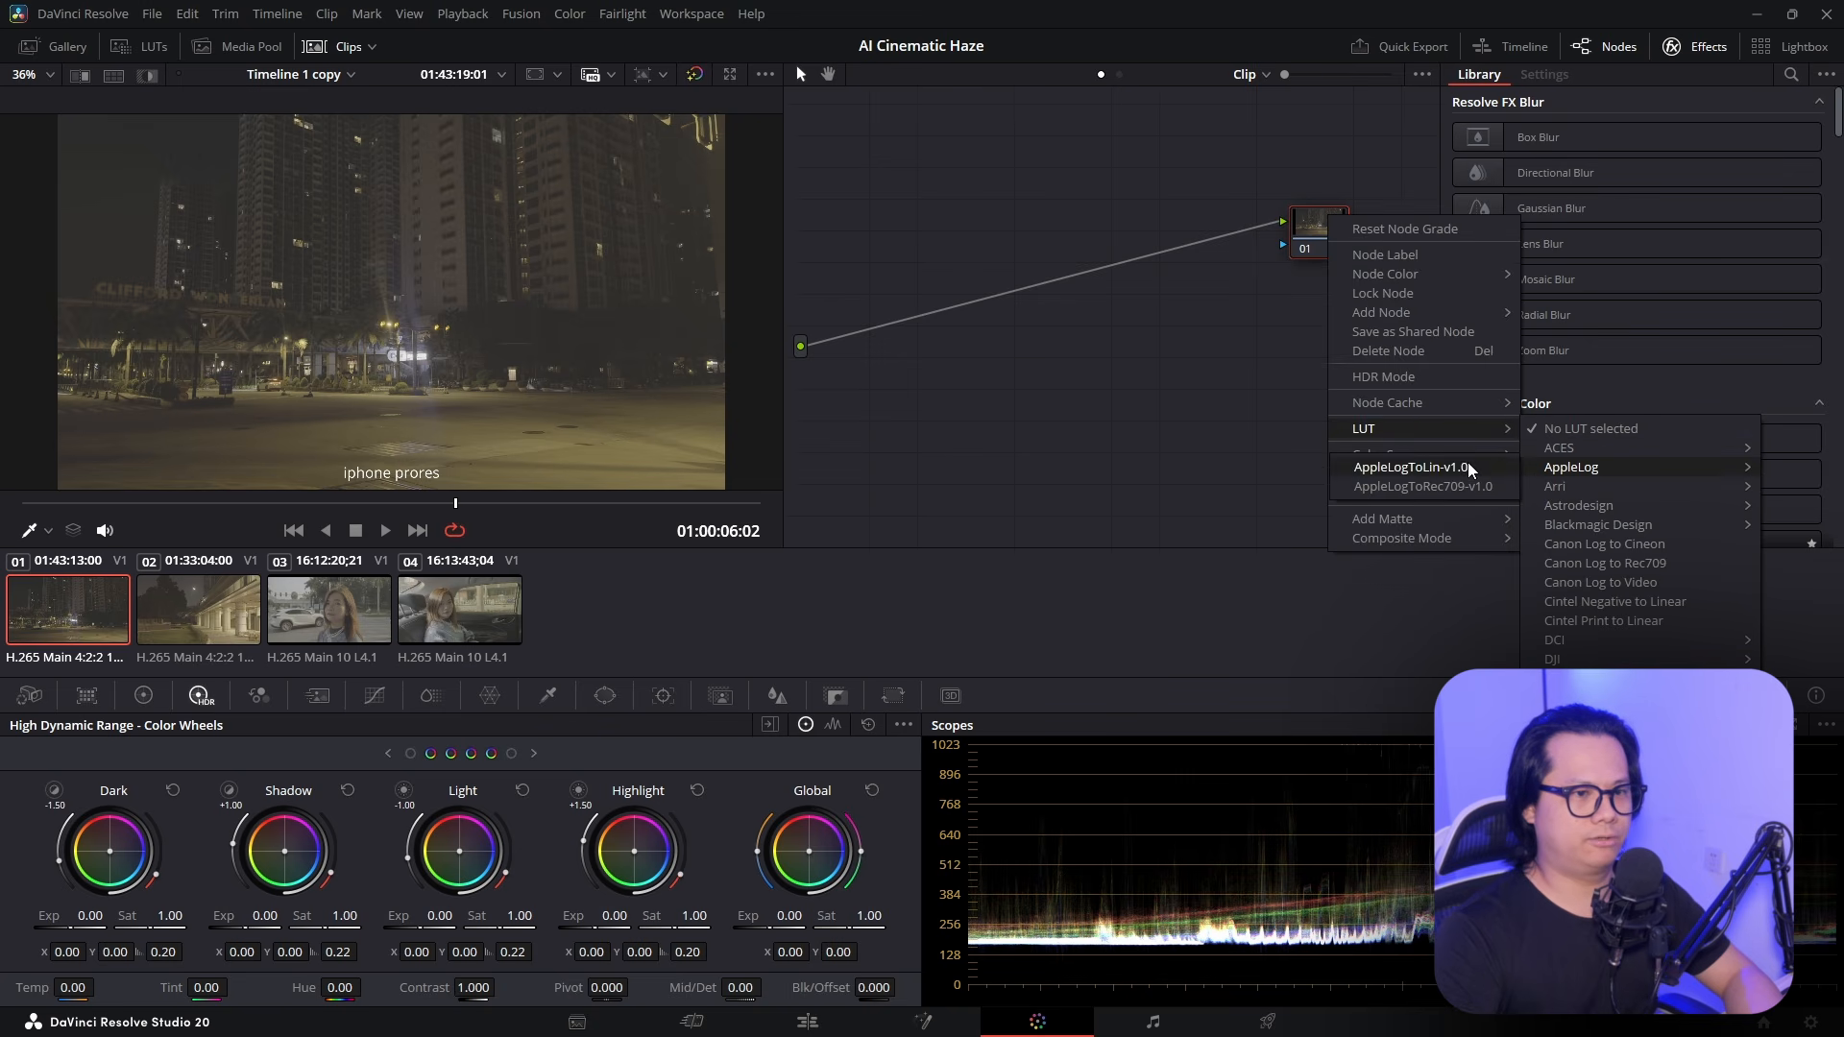
{"action": "left_click", "coordinate": [1467, 488]}
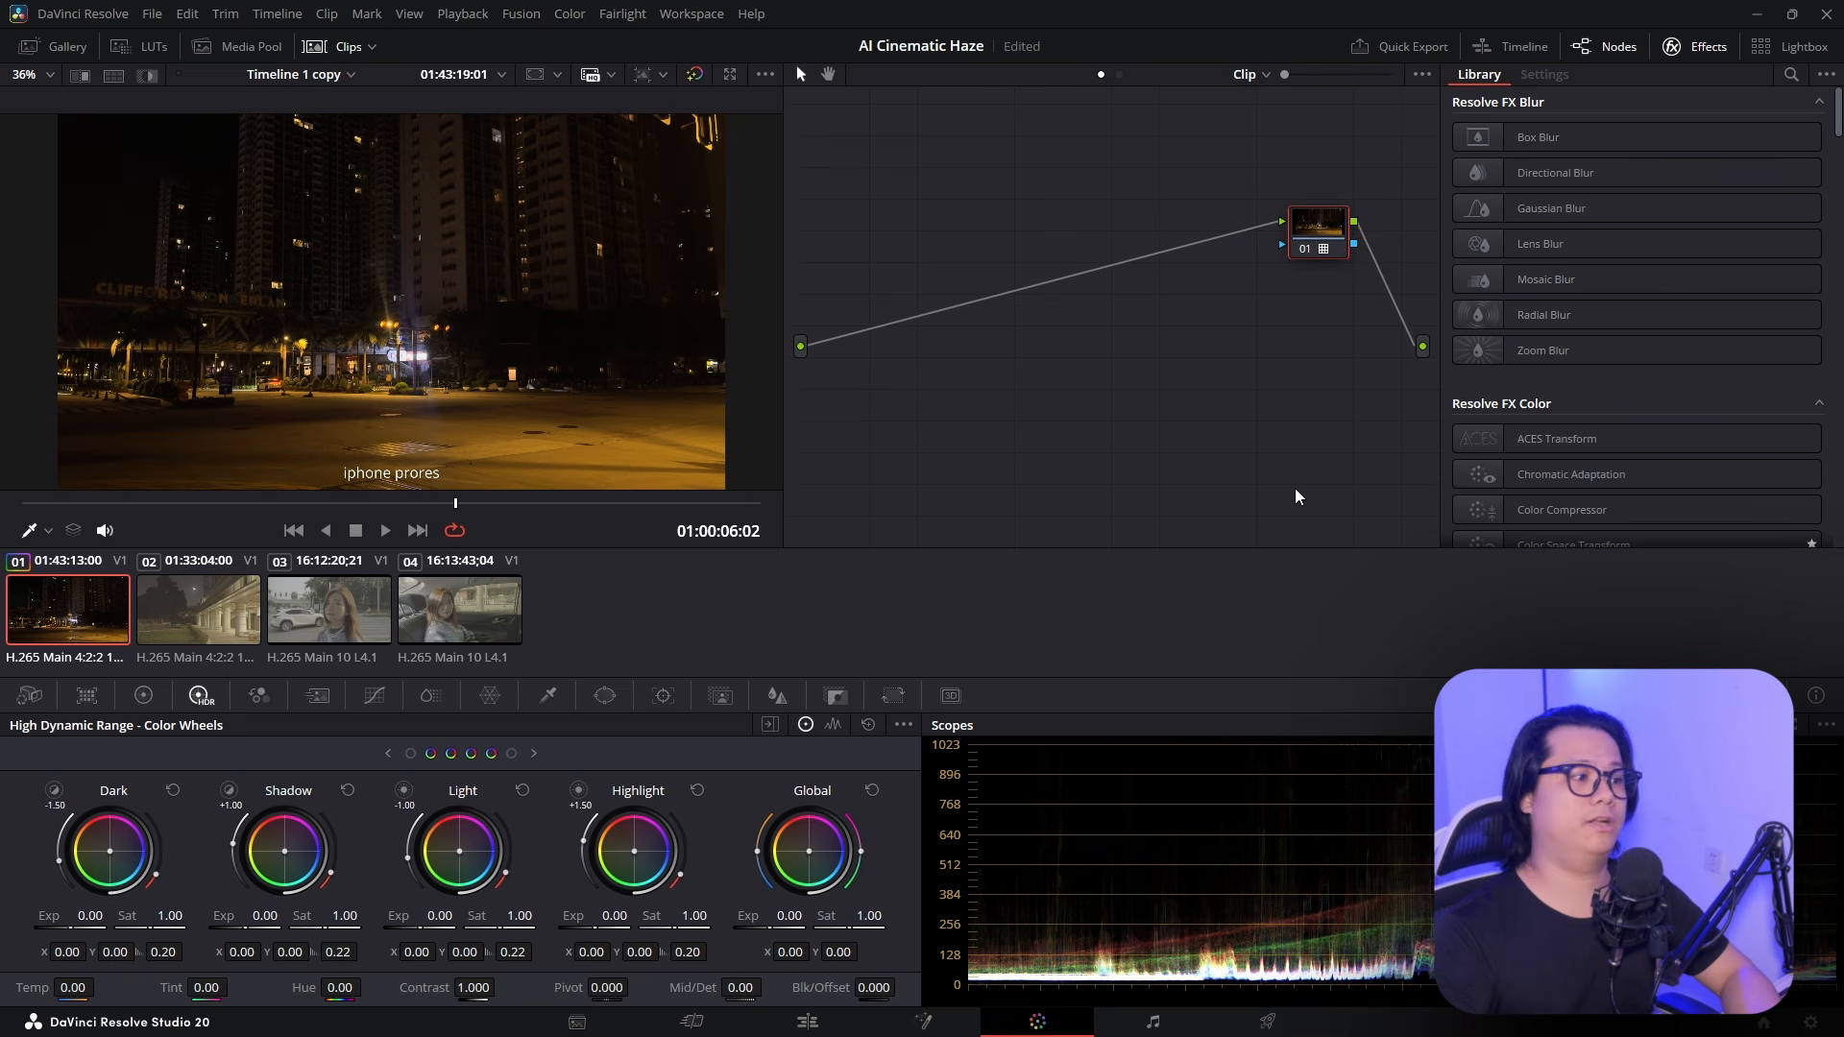
{"action": "left_click_drag", "start_coordinate": [1324, 241], "coordinate": [1363, 256]}
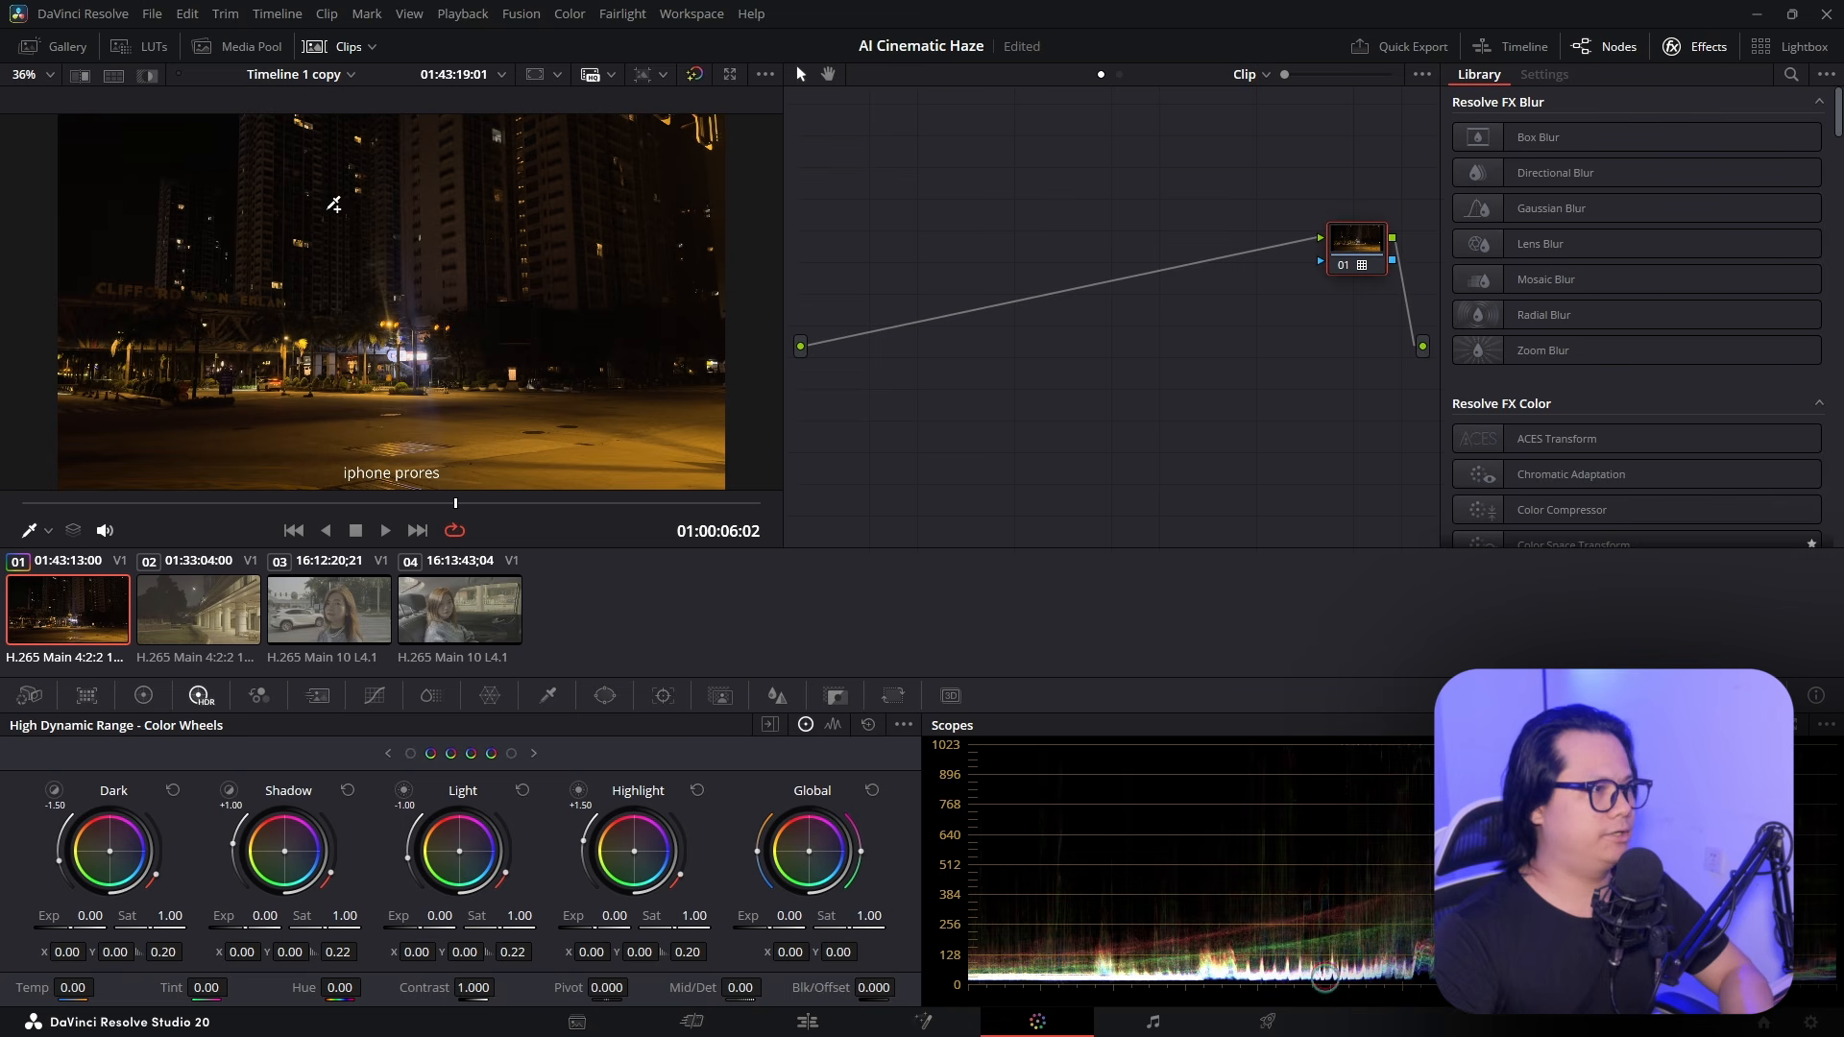
Add a node before the LUT and raise its Global Exposure to brighten the shot
{"action": "left_click_drag", "start_coordinate": [1366, 242], "coordinate": [1360, 246]}
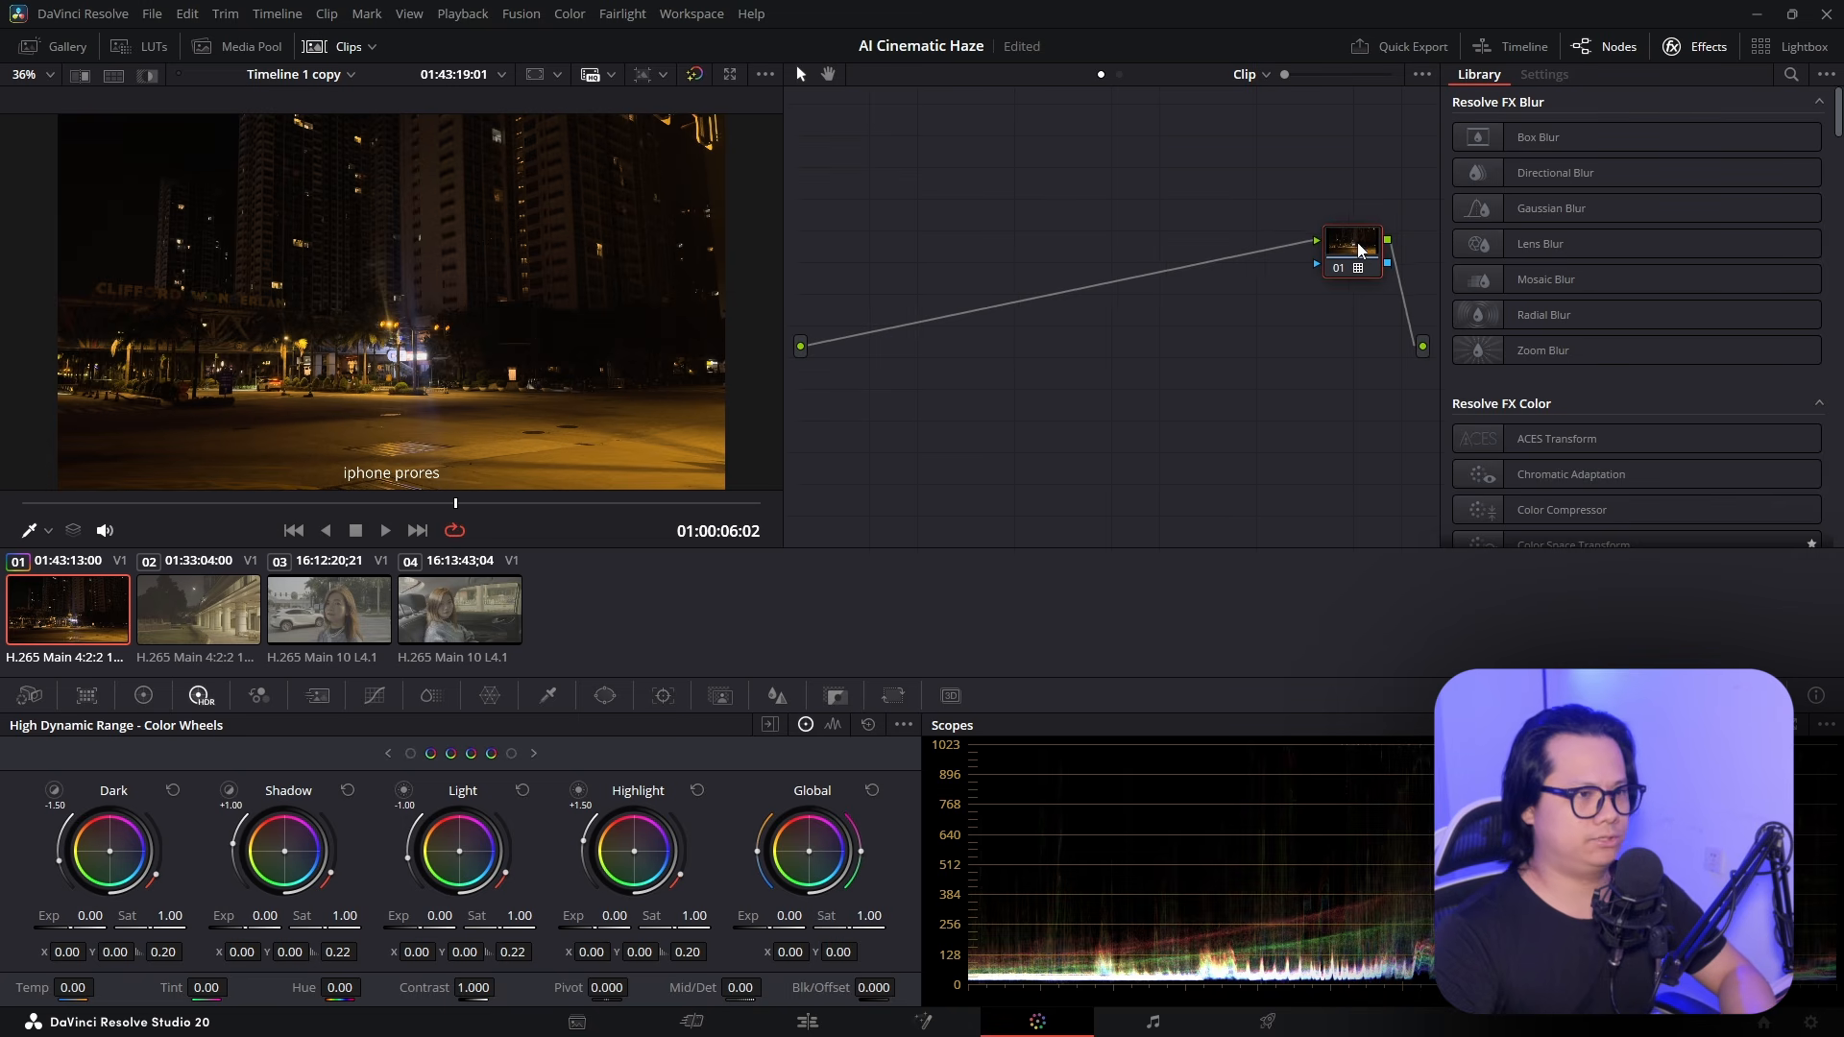
{"action": "key", "text": "shift+s"}
{"action": "left_click_drag", "start_coordinate": [1337, 330], "coordinate": [833, 404]}
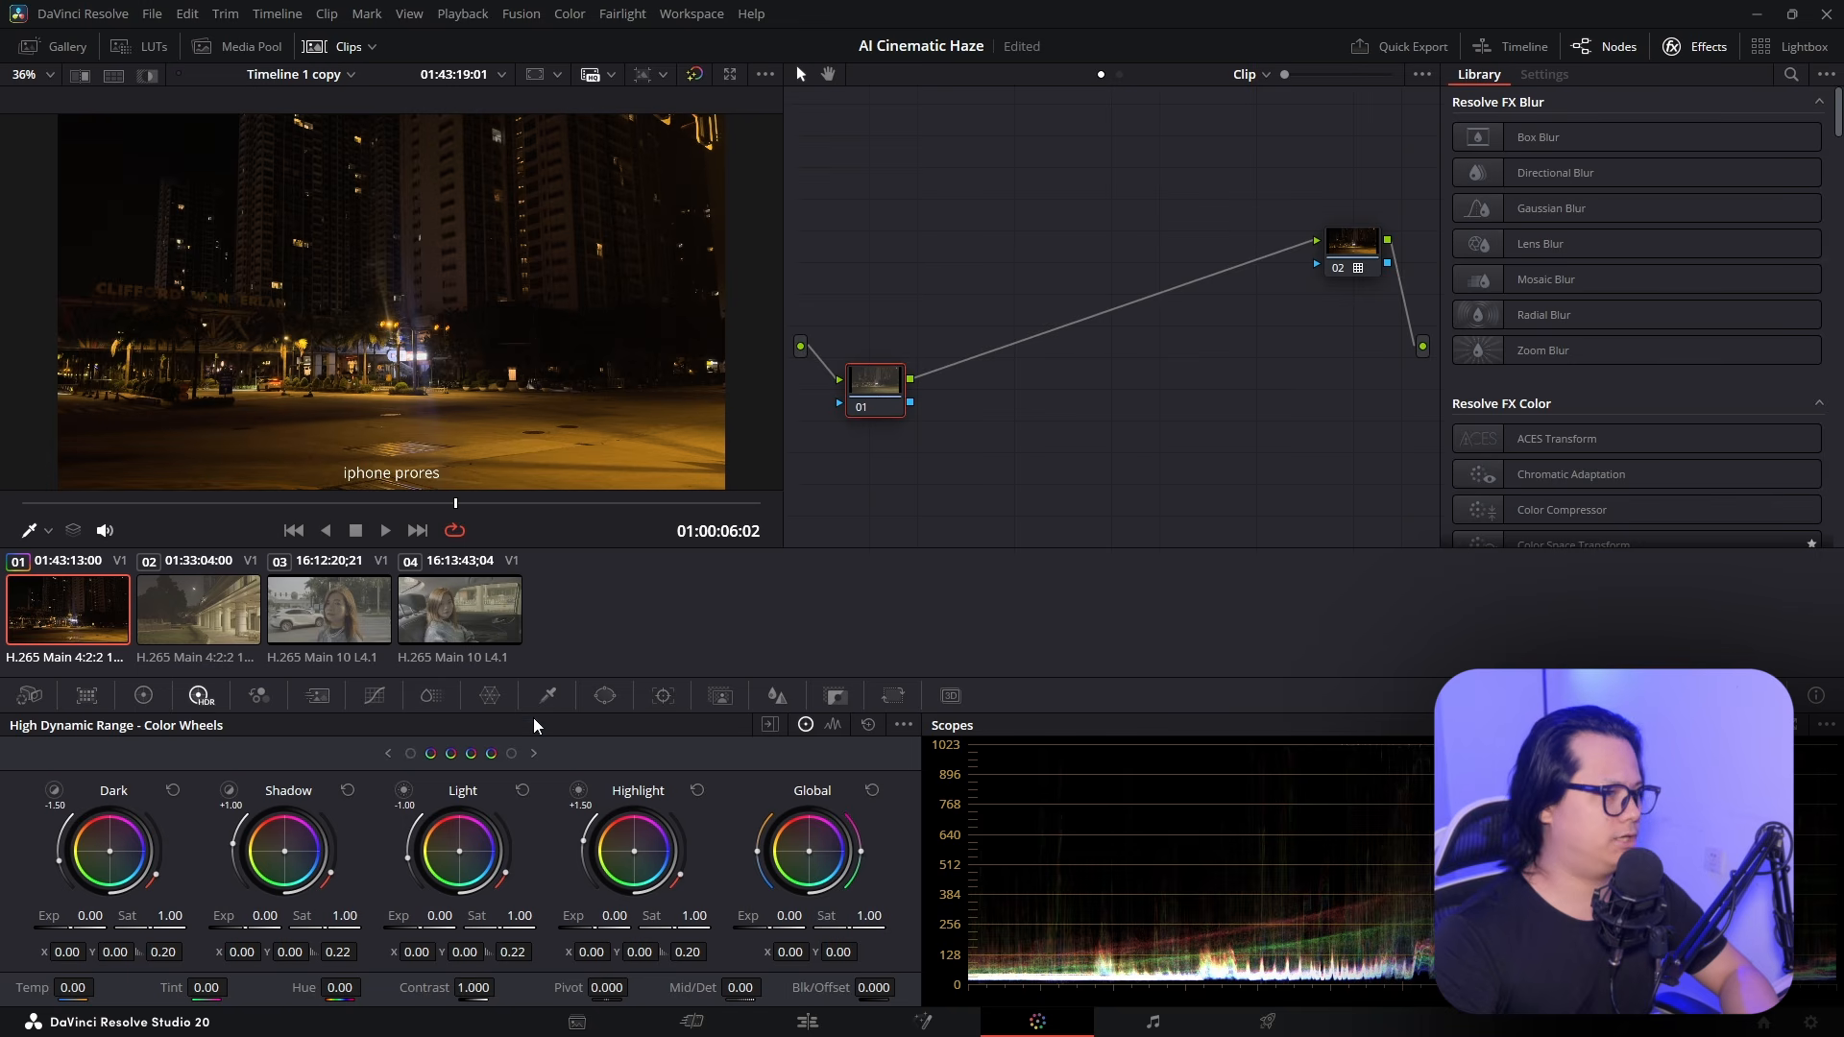
{"action": "left_click_drag", "start_coordinate": [769, 916], "coordinate": [791, 916]}
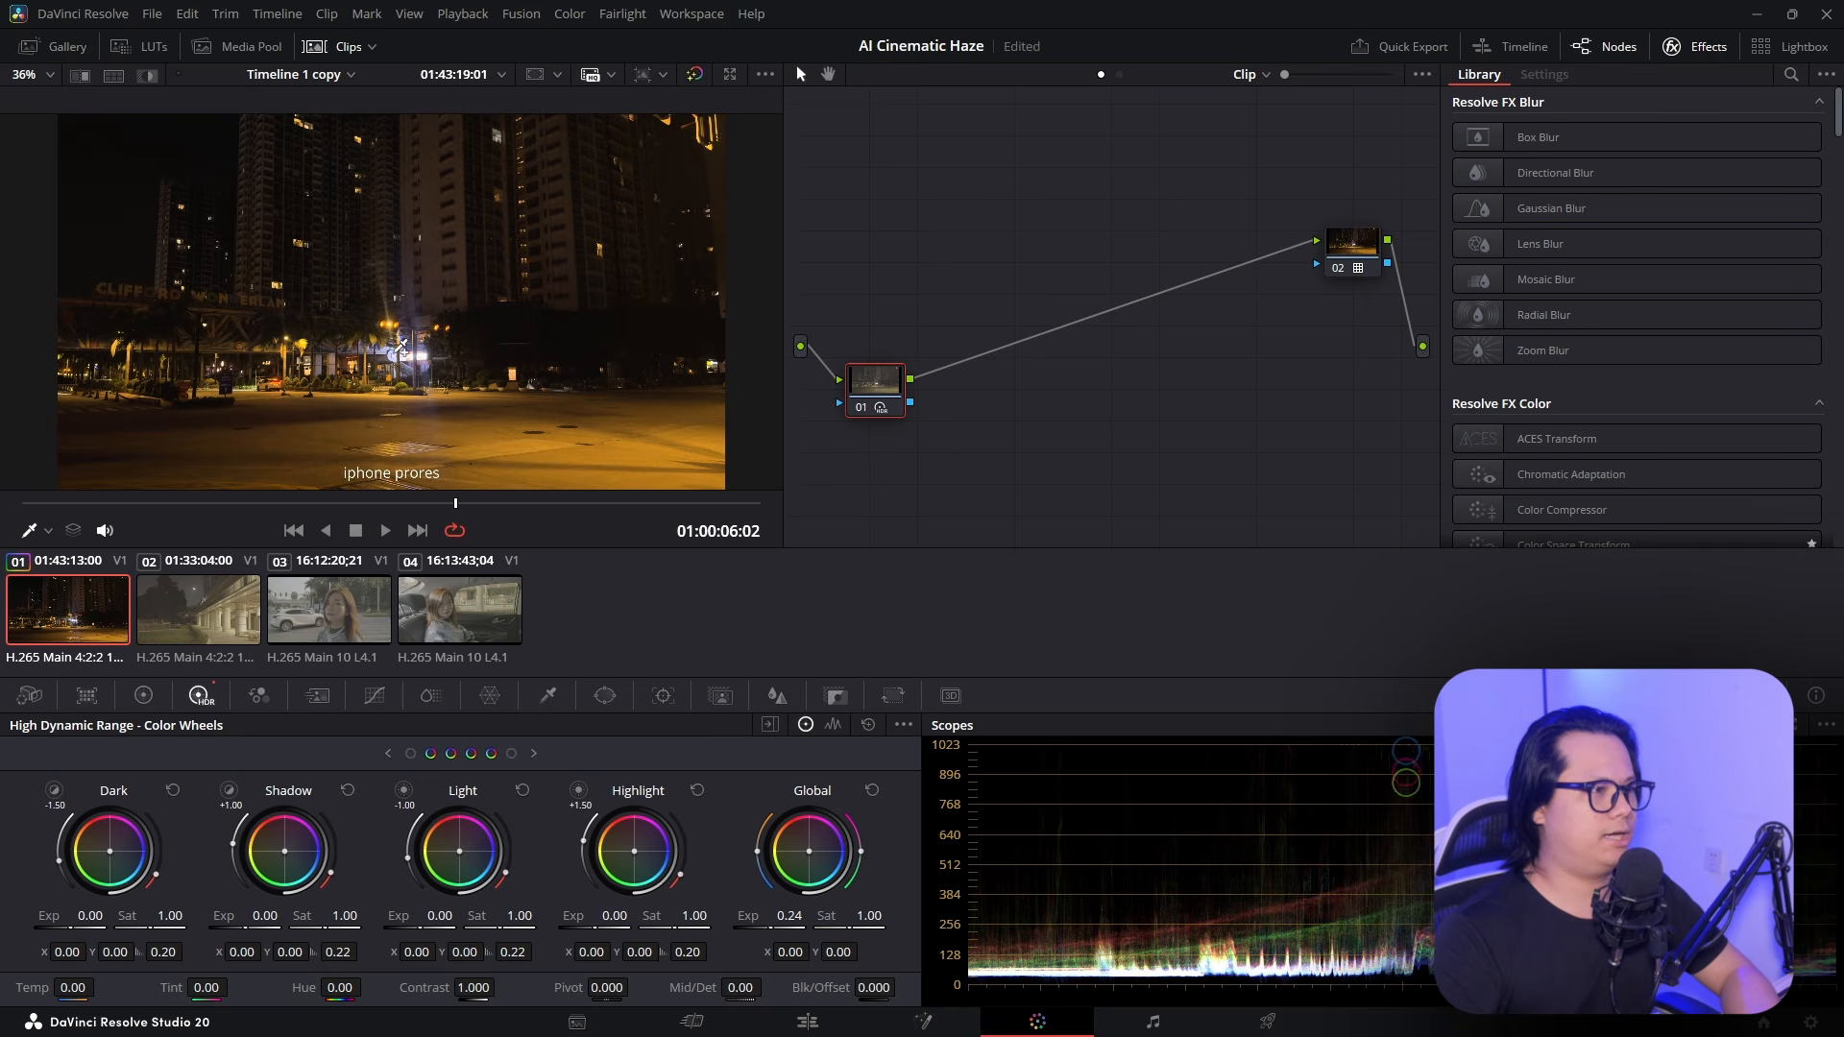
{"action": "left_click_drag", "start_coordinate": [875, 383], "coordinate": [881, 414]}
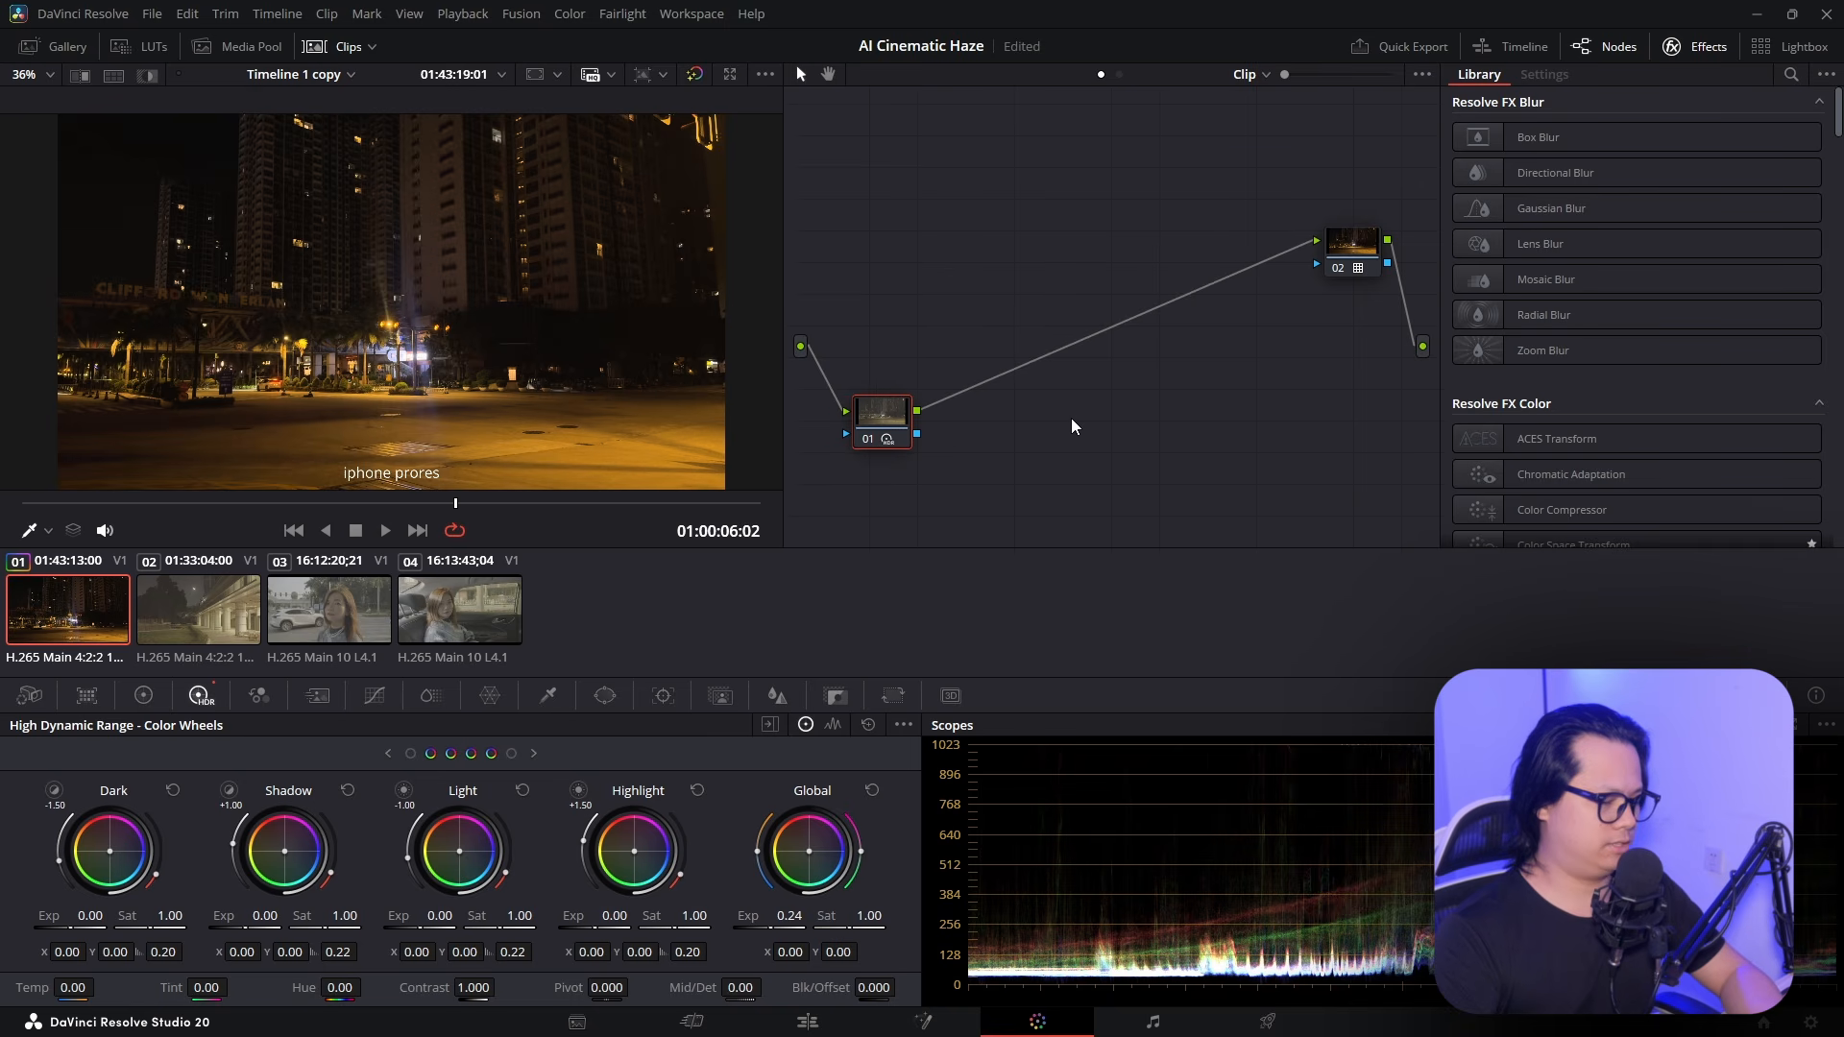
Add a middle node with Cinematic Haze from the Library and clean up the node graph
{"action": "key", "text": "alt+s"}
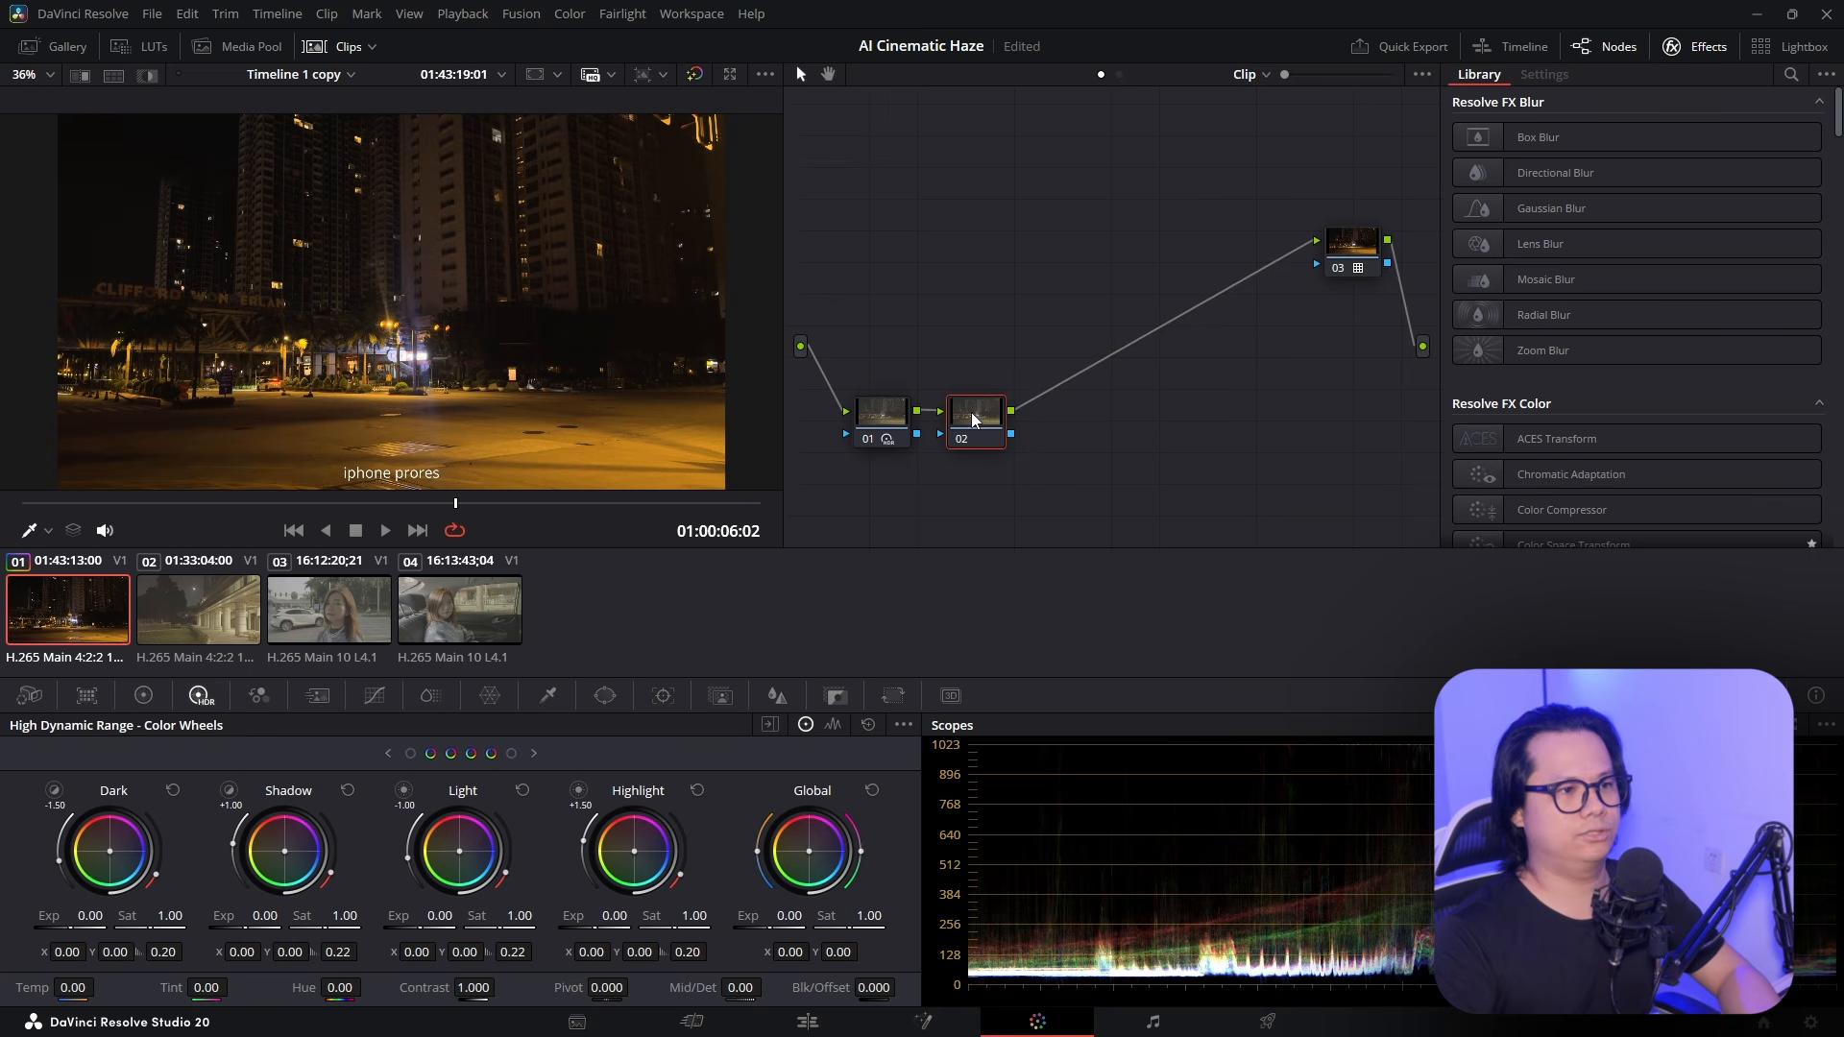
{"action": "left_click_drag", "start_coordinate": [973, 418], "coordinate": [1037, 297]}
{"action": "left_click", "coordinate": [1791, 73]}
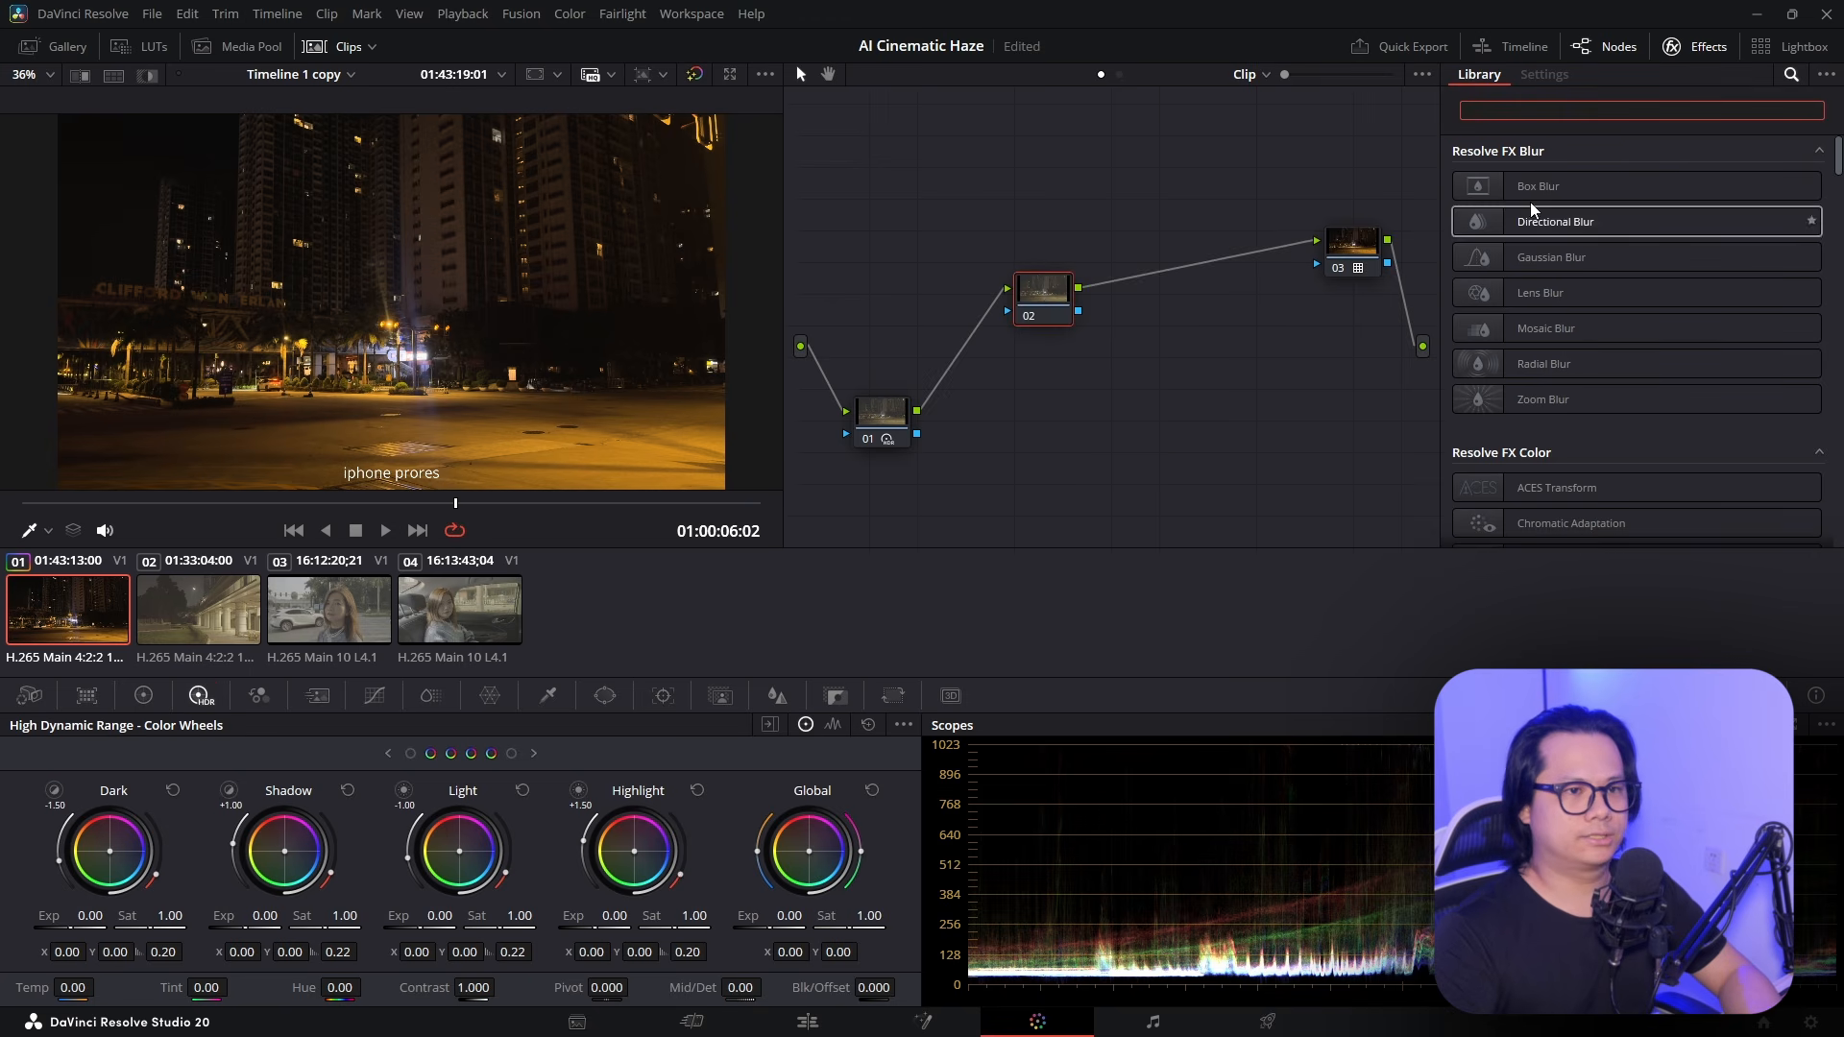
{"action": "type", "text": "cinema"}
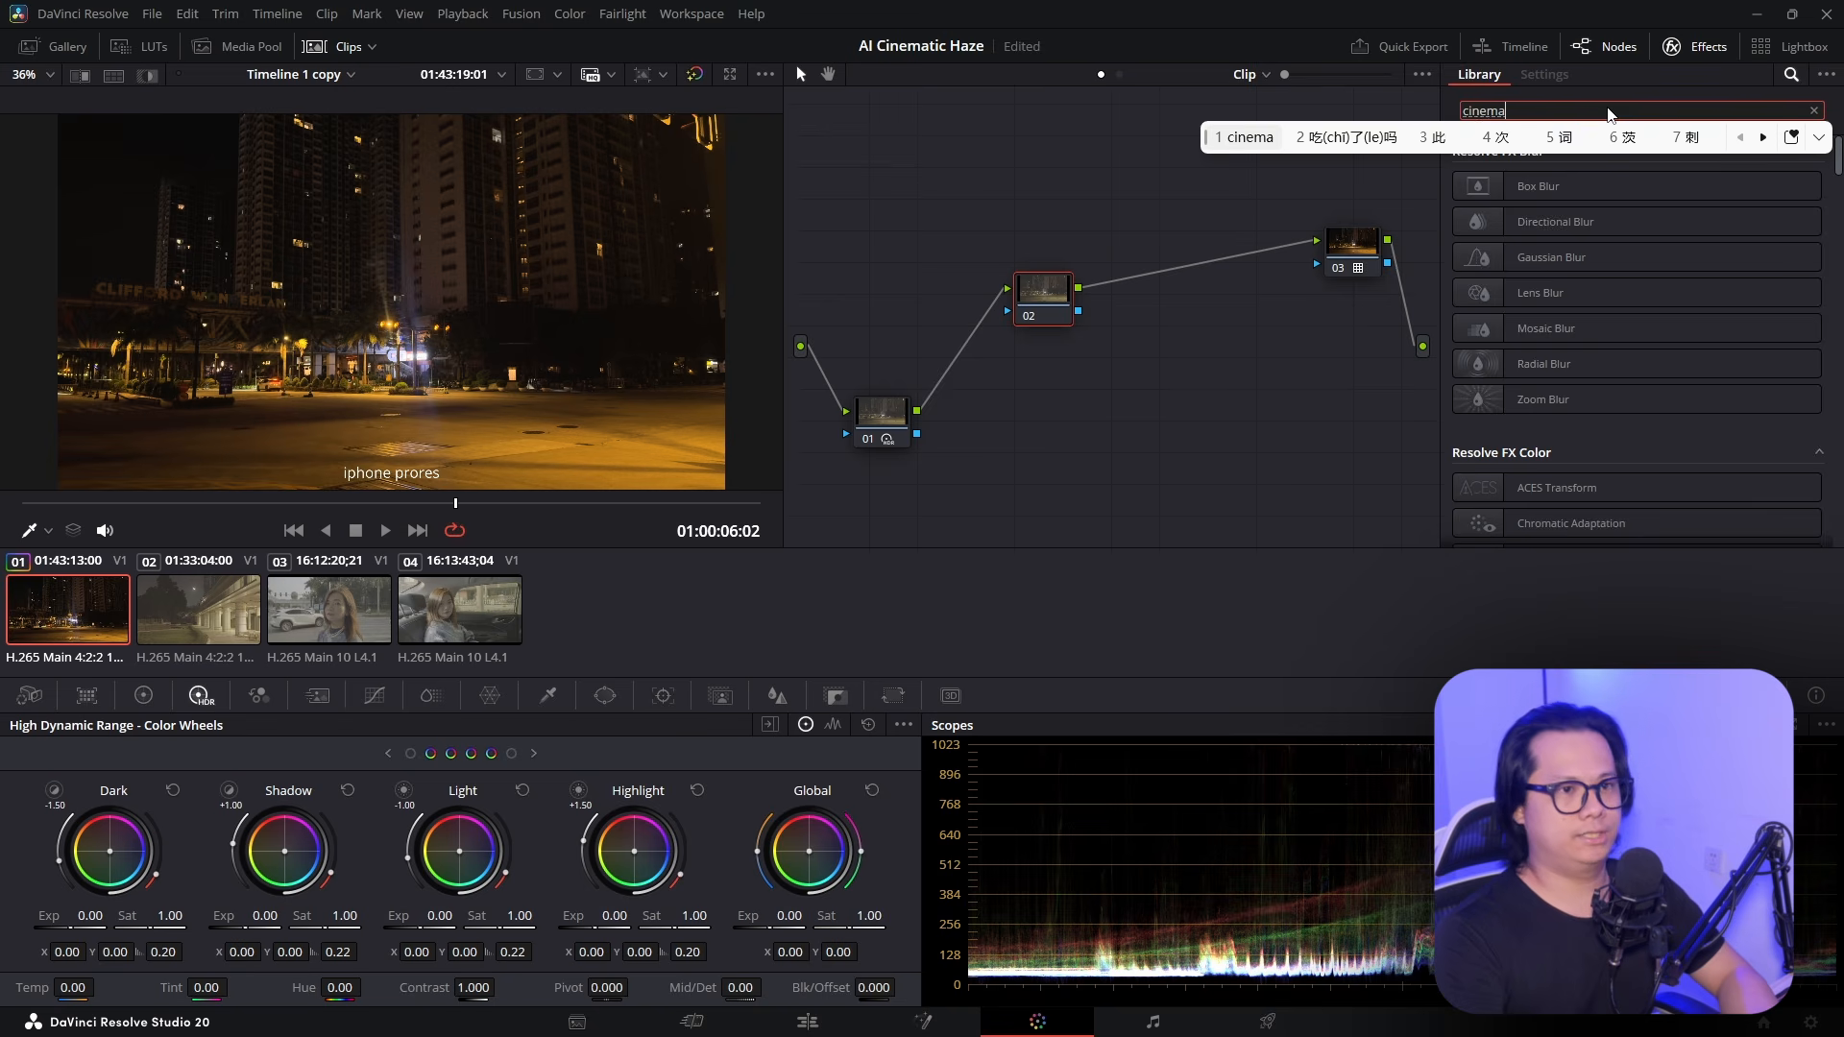
{"action": "left_click_drag", "start_coordinate": [1547, 192], "coordinate": [1047, 292]}
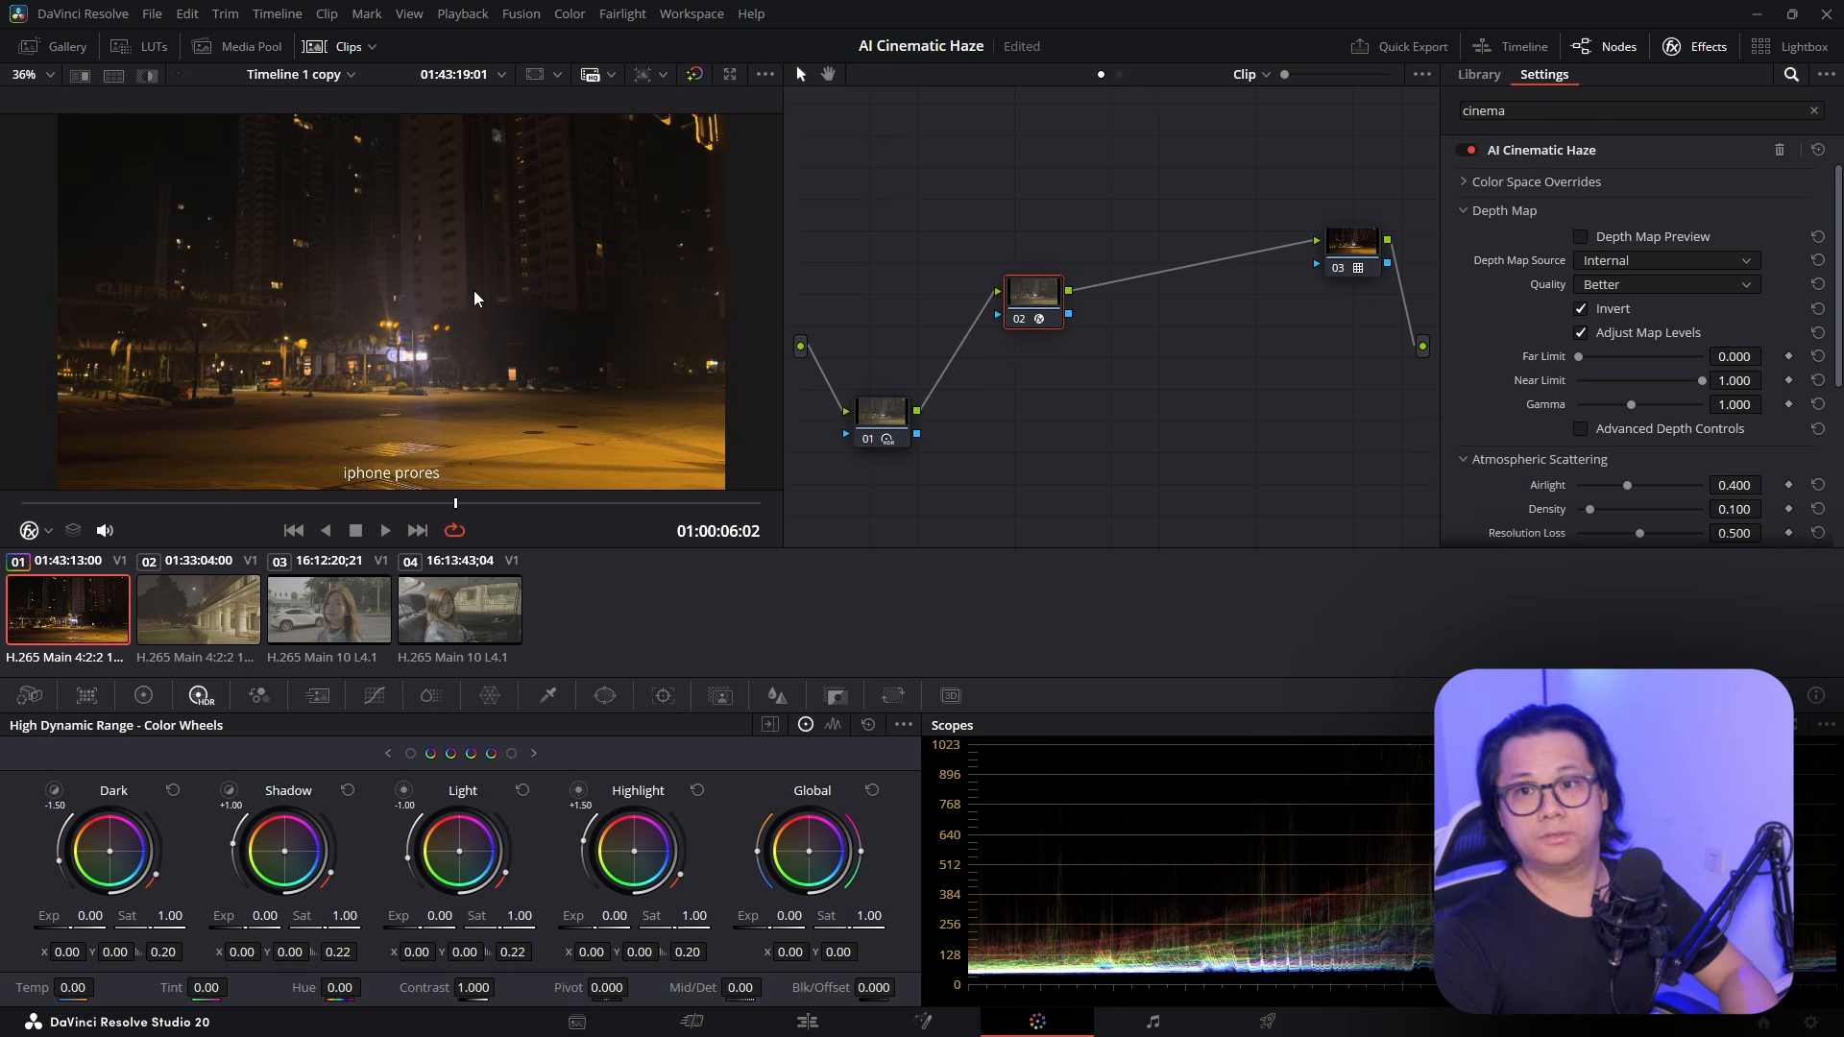
{"action": "left_click_drag", "start_coordinate": [1052, 293], "coordinate": [1088, 269]}
{"action": "right_click", "coordinate": [1089, 463]}
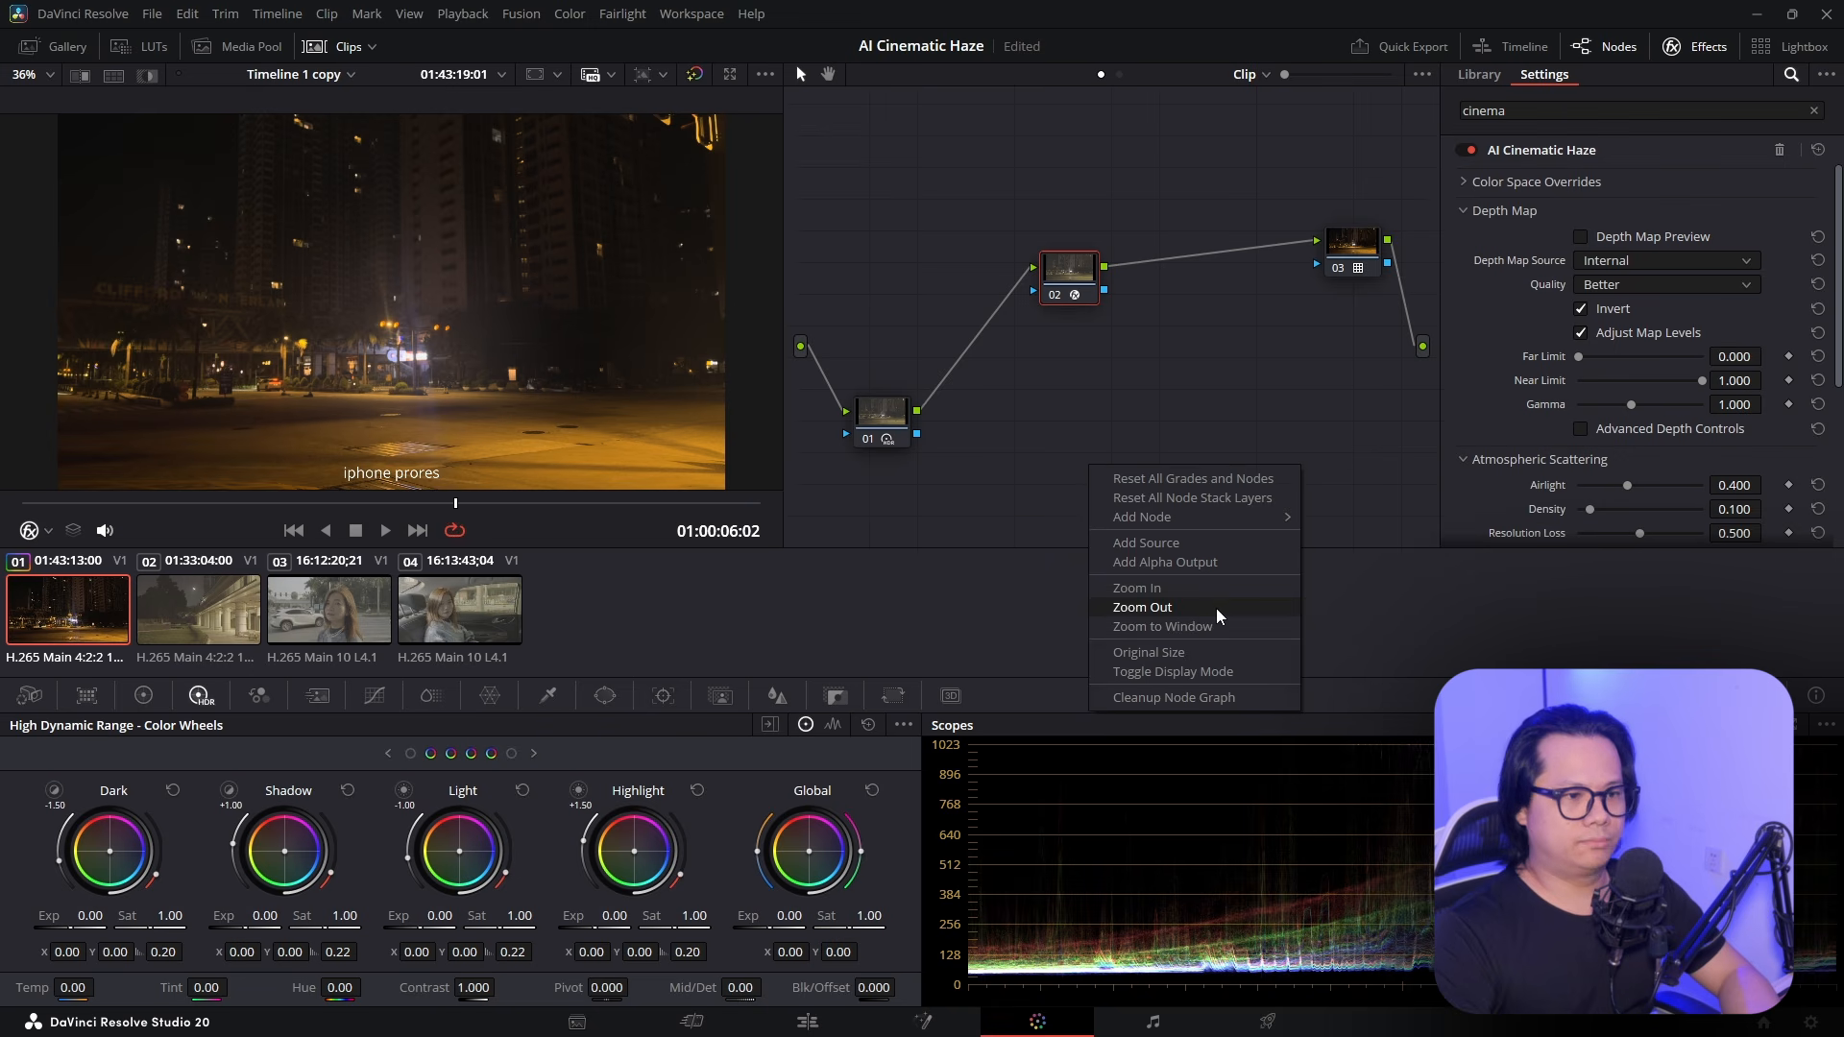
{"action": "left_click", "coordinate": [1216, 699]}
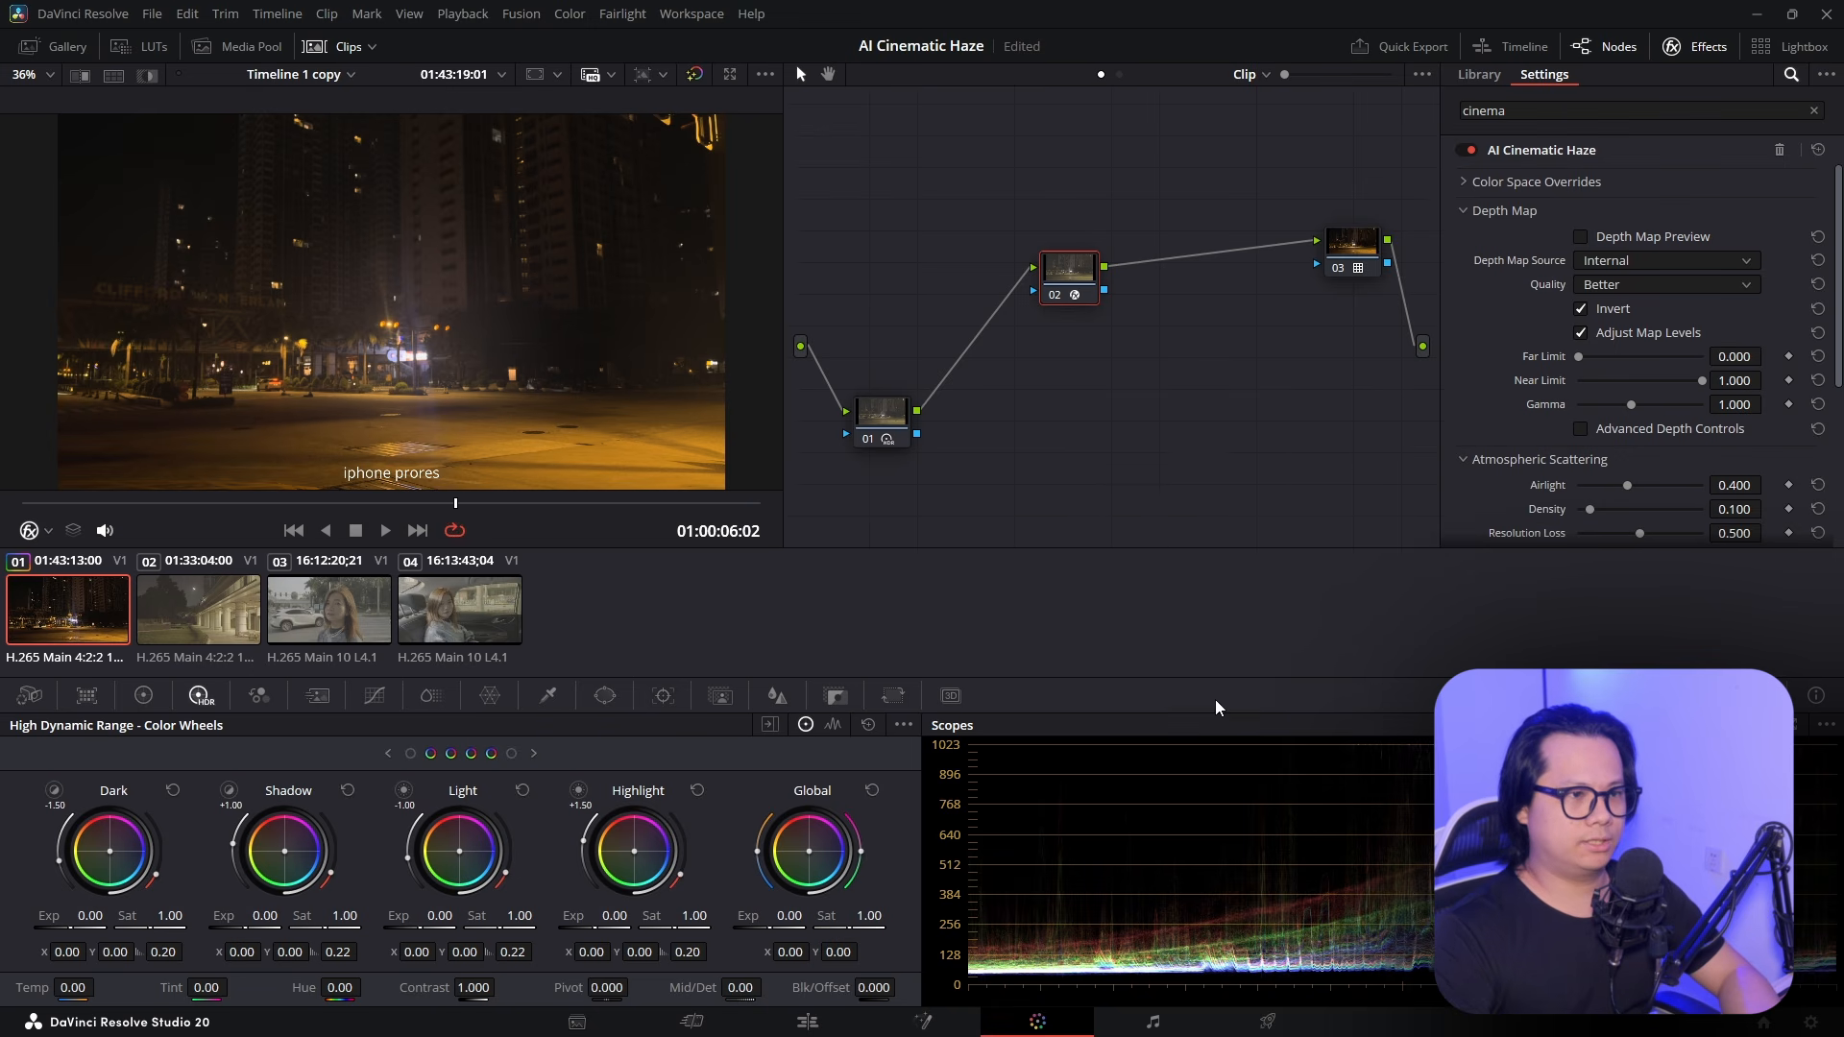
Using the depth map preview, set Near Limit to 1.562 and Far Limit to -0.860
{"action": "left_click", "coordinate": [1610, 235]}
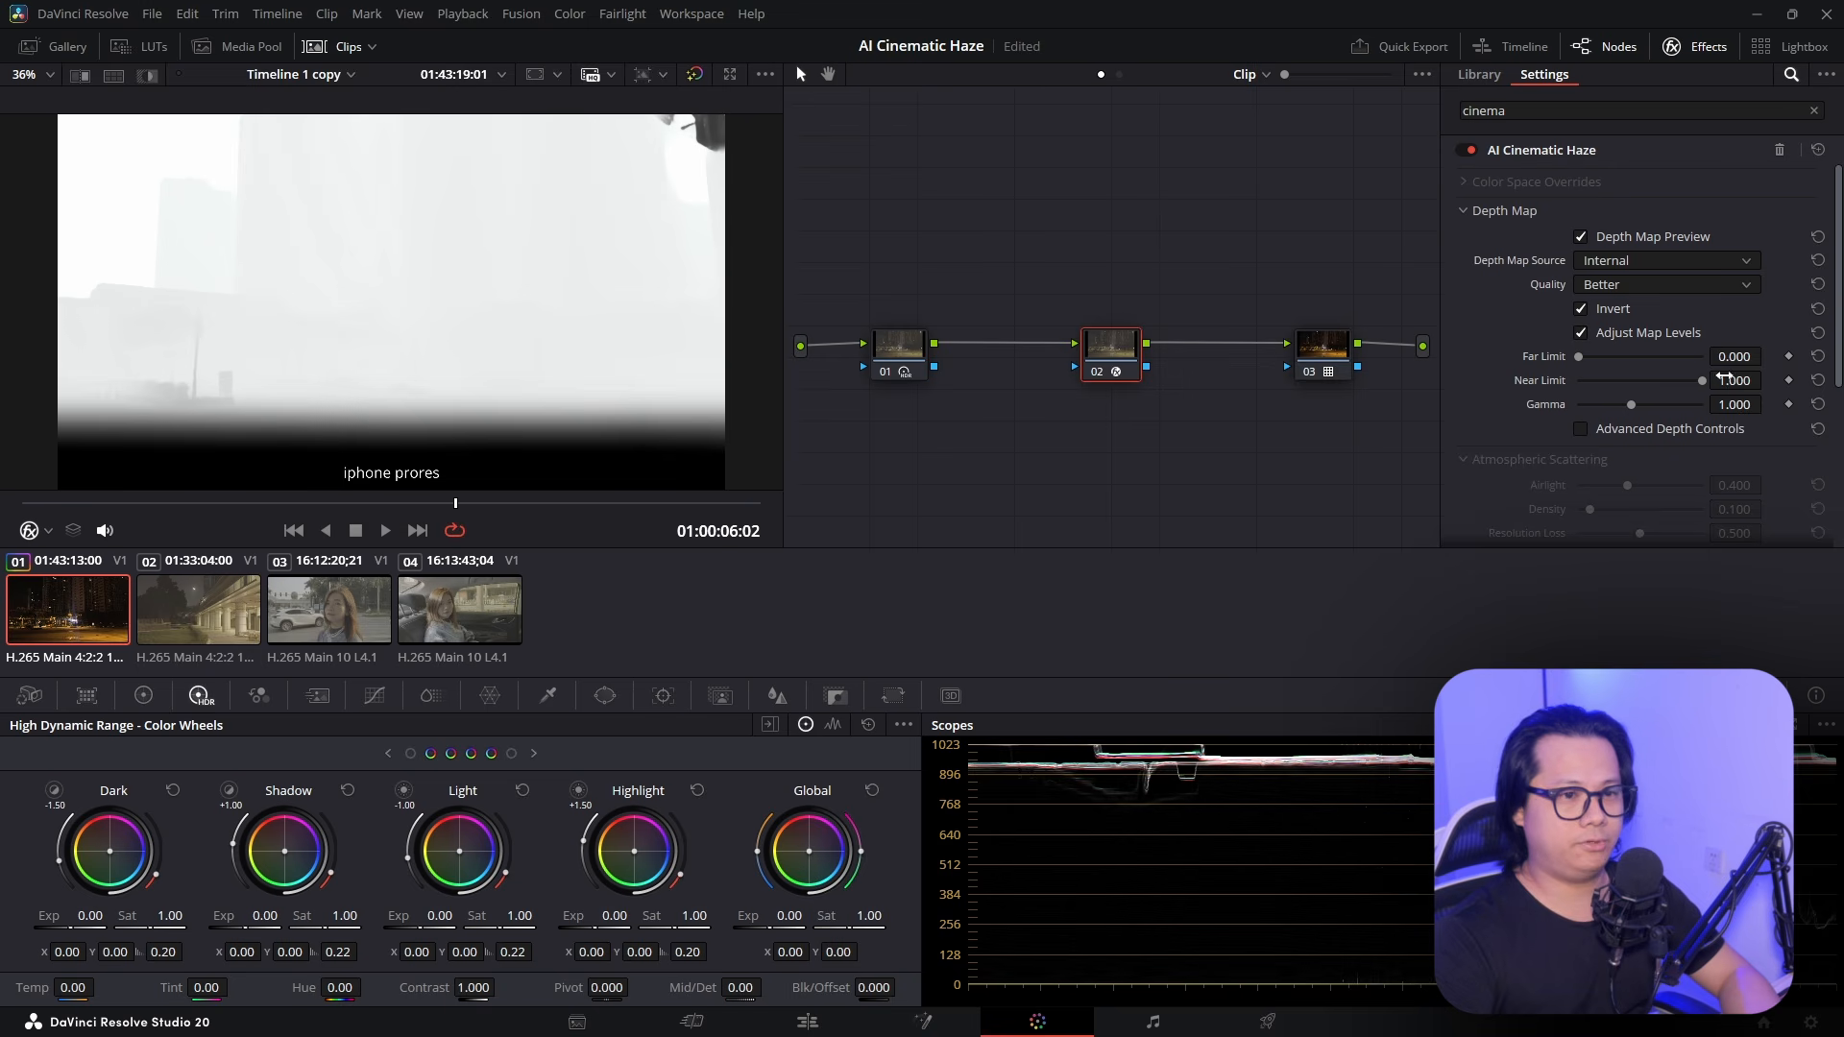
{"action": "mouse_move", "coordinate": [1768, 380]}
{"action": "left_mouse_down"}
{"action": "mouse_move", "coordinate": [1720, 380]}
{"action": "mouse_move", "coordinate": [1767, 355]}
{"action": "mouse_move", "coordinate": [1768, 380]}
{"action": "mouse_move", "coordinate": [1732, 381]}
{"action": "mouse_move", "coordinate": [1768, 356]}
{"action": "left_mouse_up"}
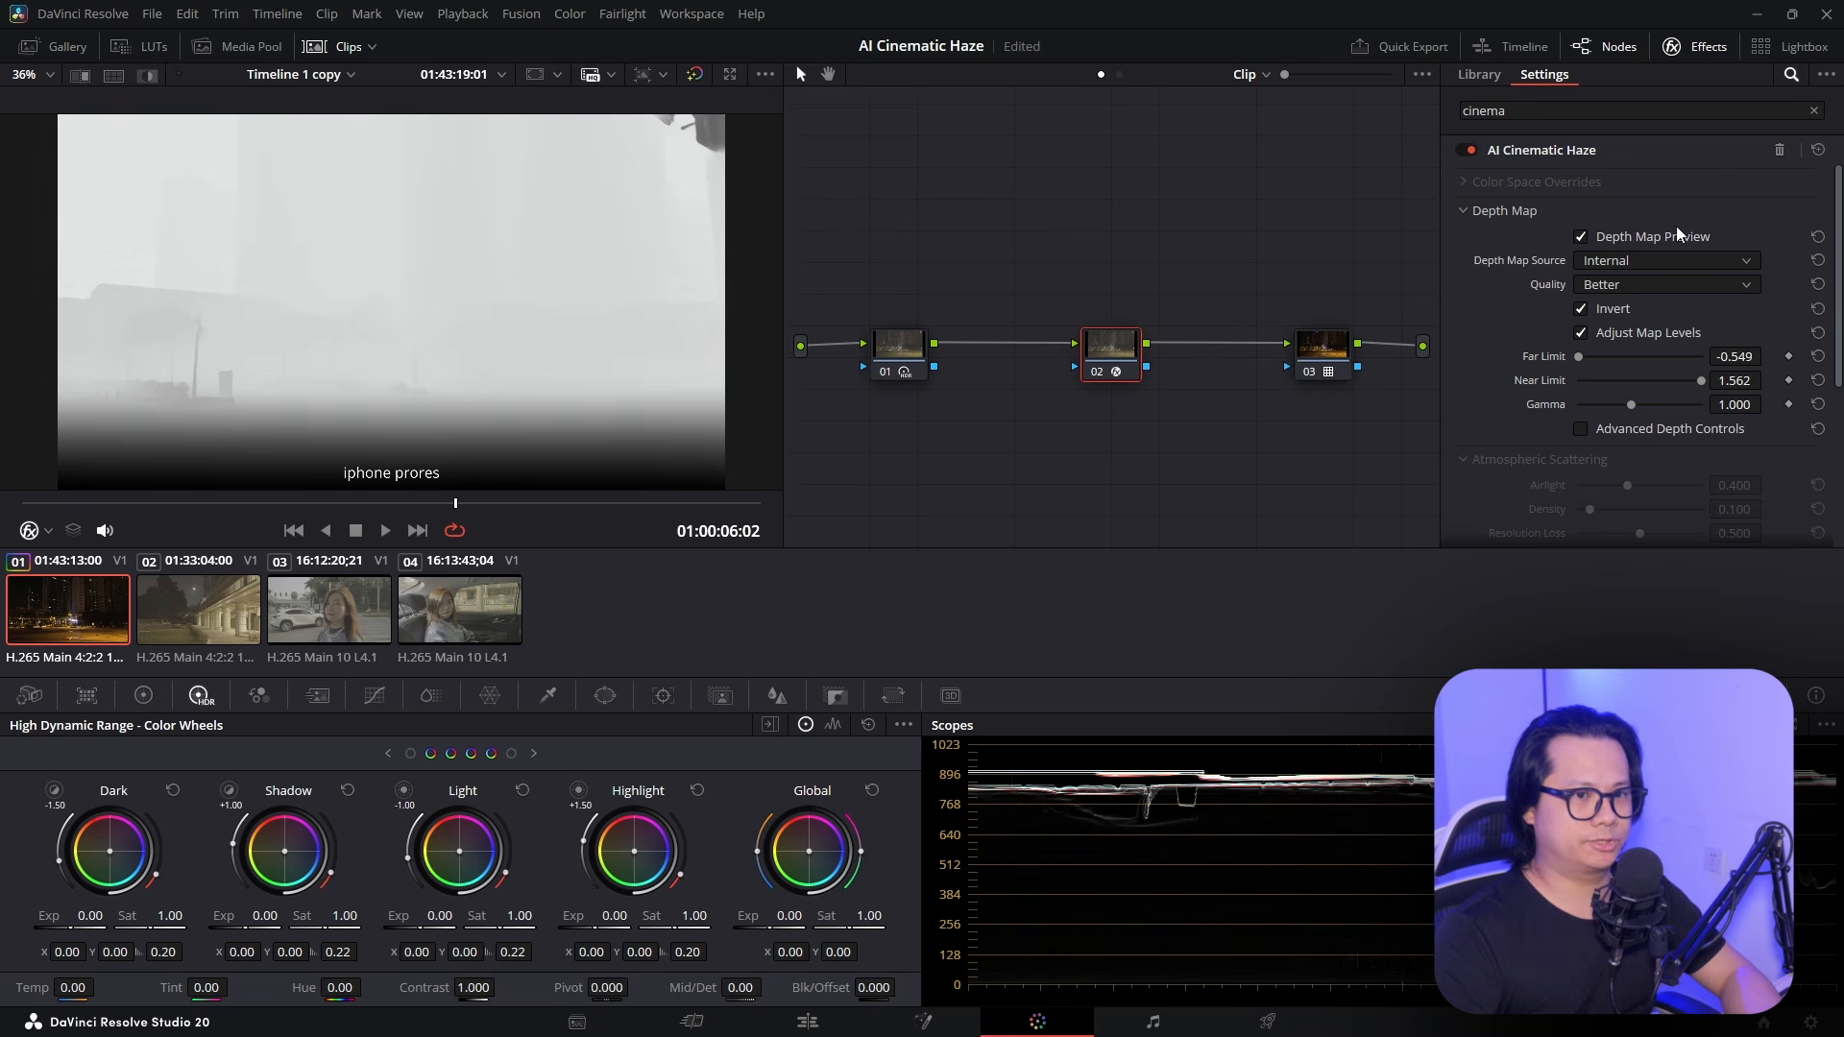
{"action": "left_click_drag", "start_coordinate": [1740, 354], "coordinate": [1767, 356]}
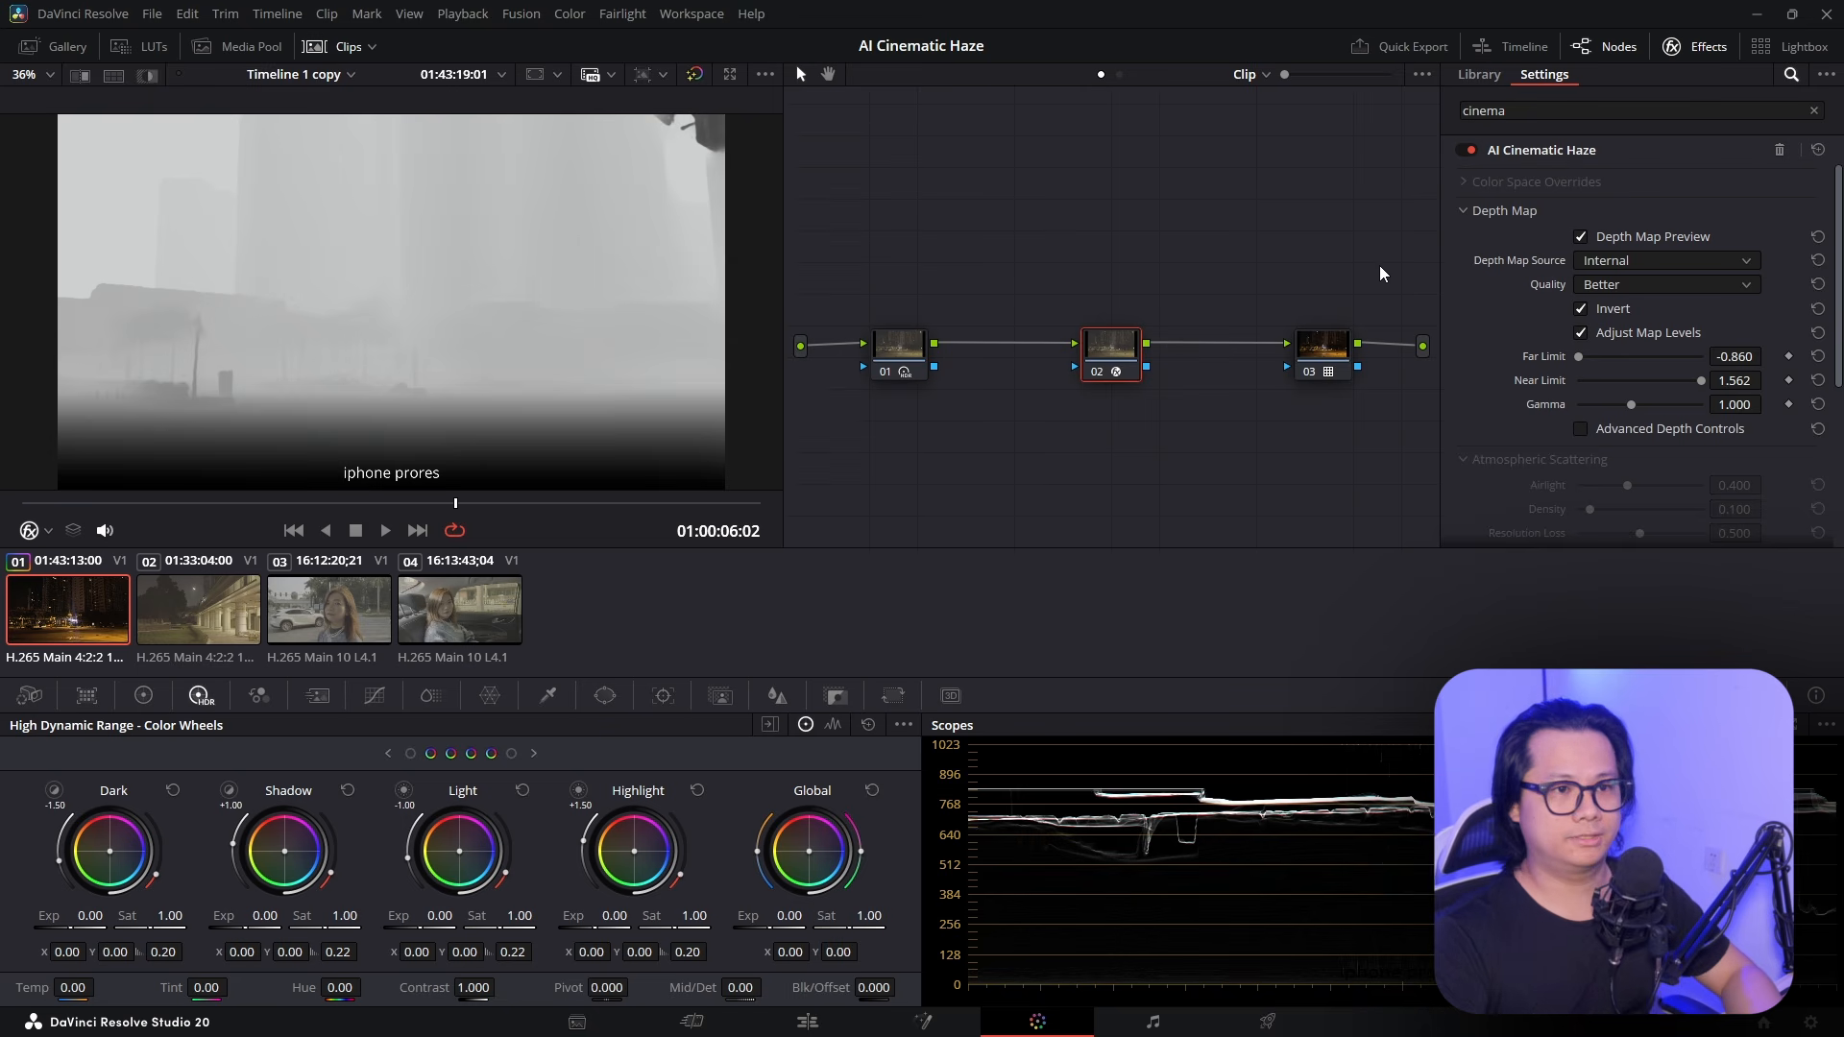
{"action": "left_click", "coordinate": [1581, 237]}
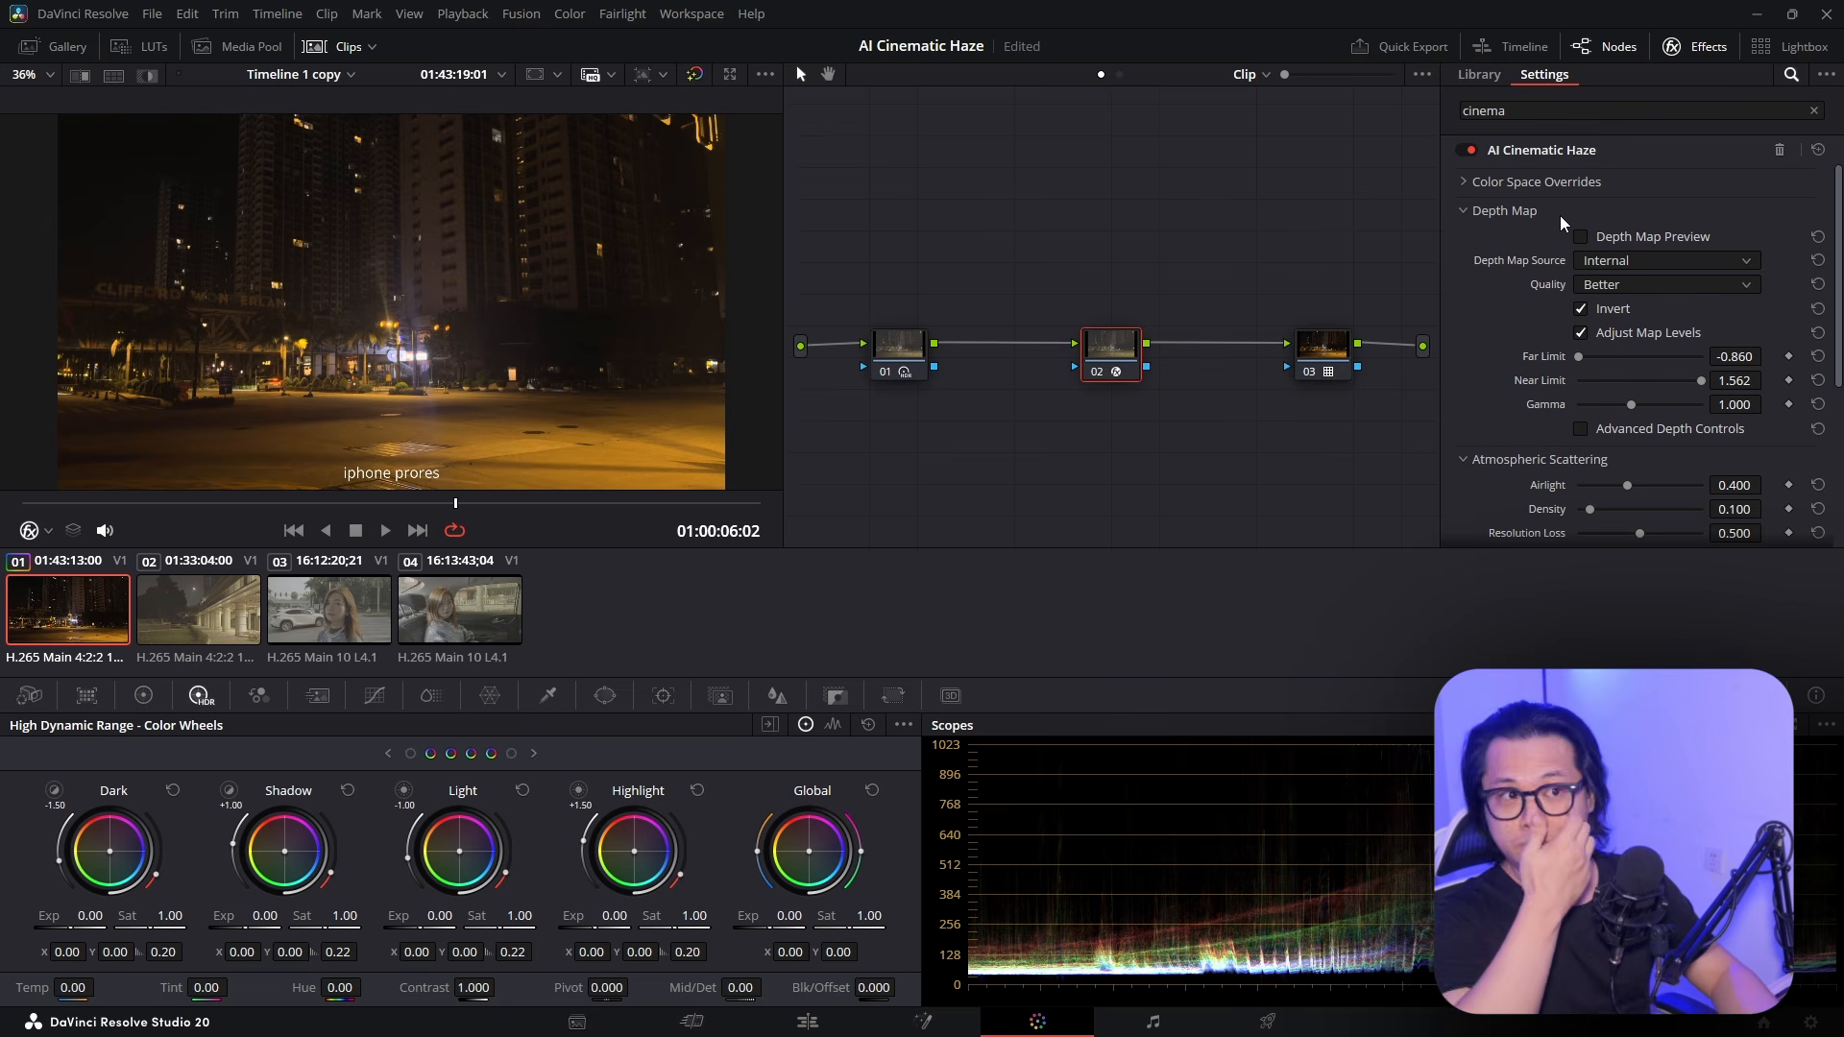
Set the haze Airlight to 0.709, Density to 0.323 and Resolution Loss to 0.752
{"action": "left_click", "coordinate": [1462, 207]}
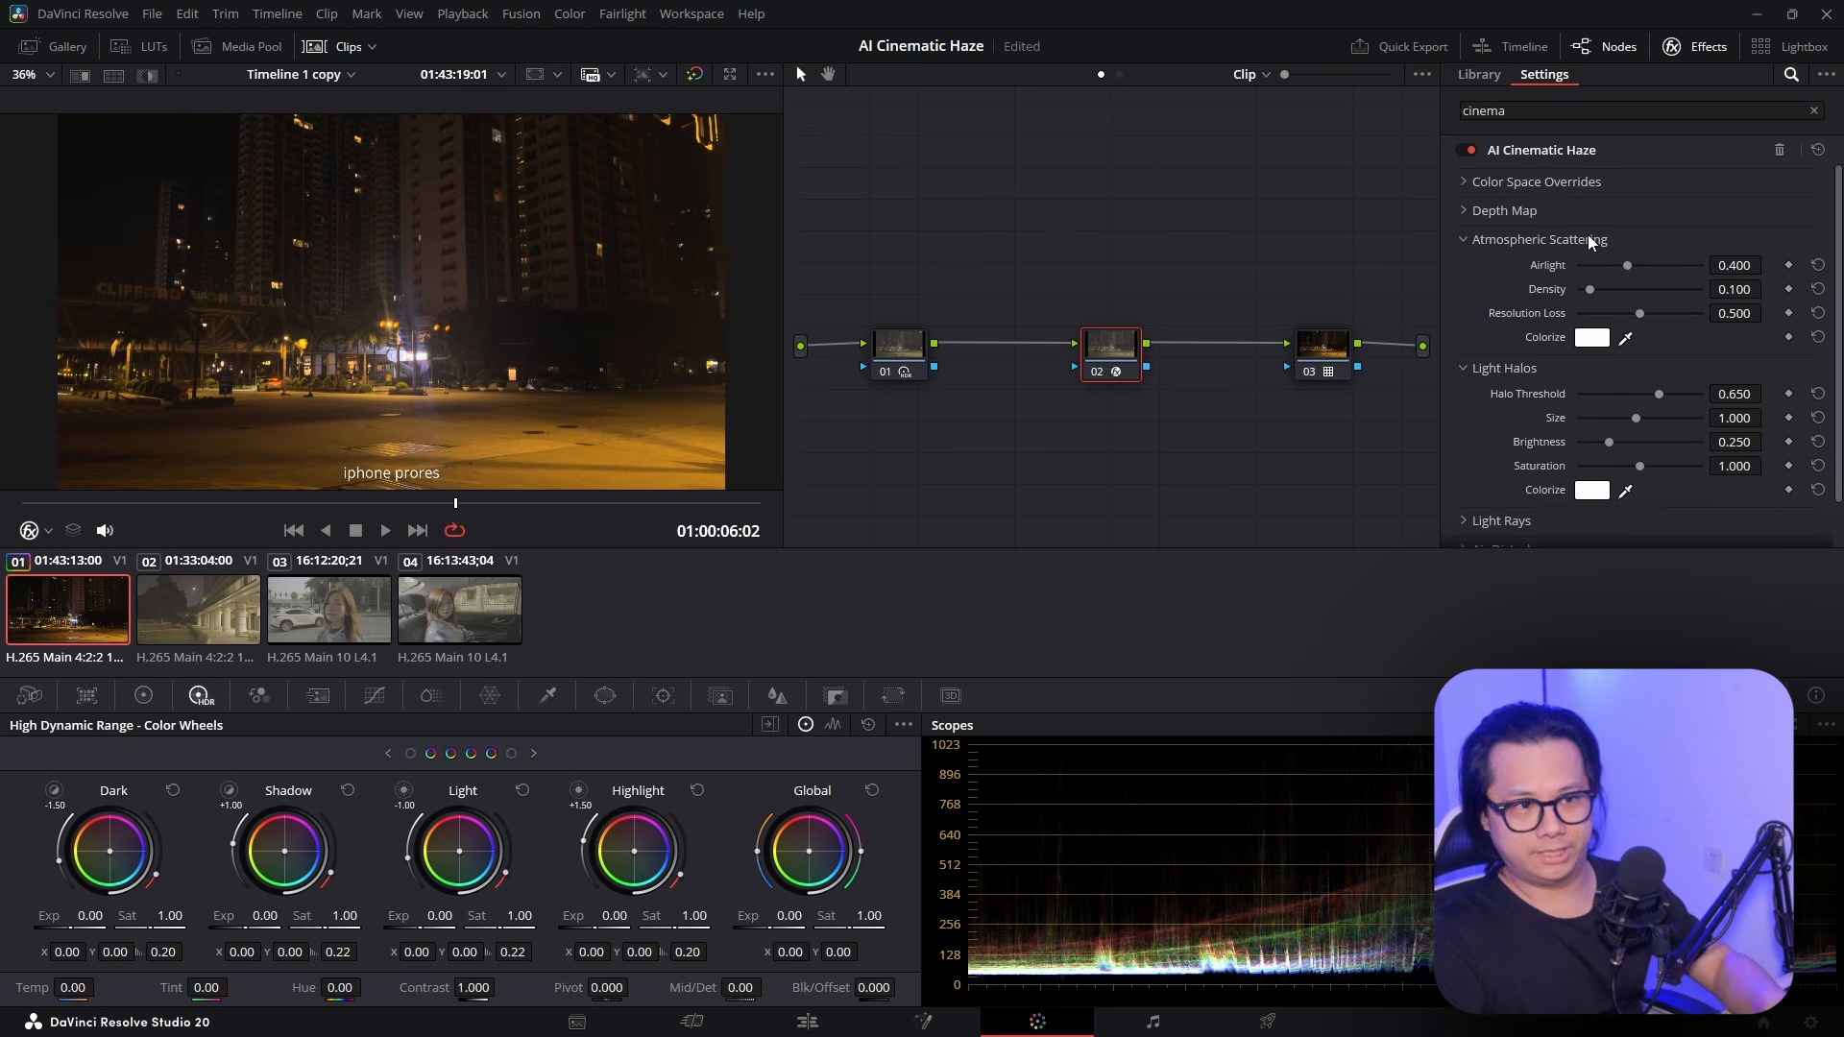
{"action": "scroll", "coordinate": [1528, 308], "scroll_direction": "down", "scroll_amount": 1}
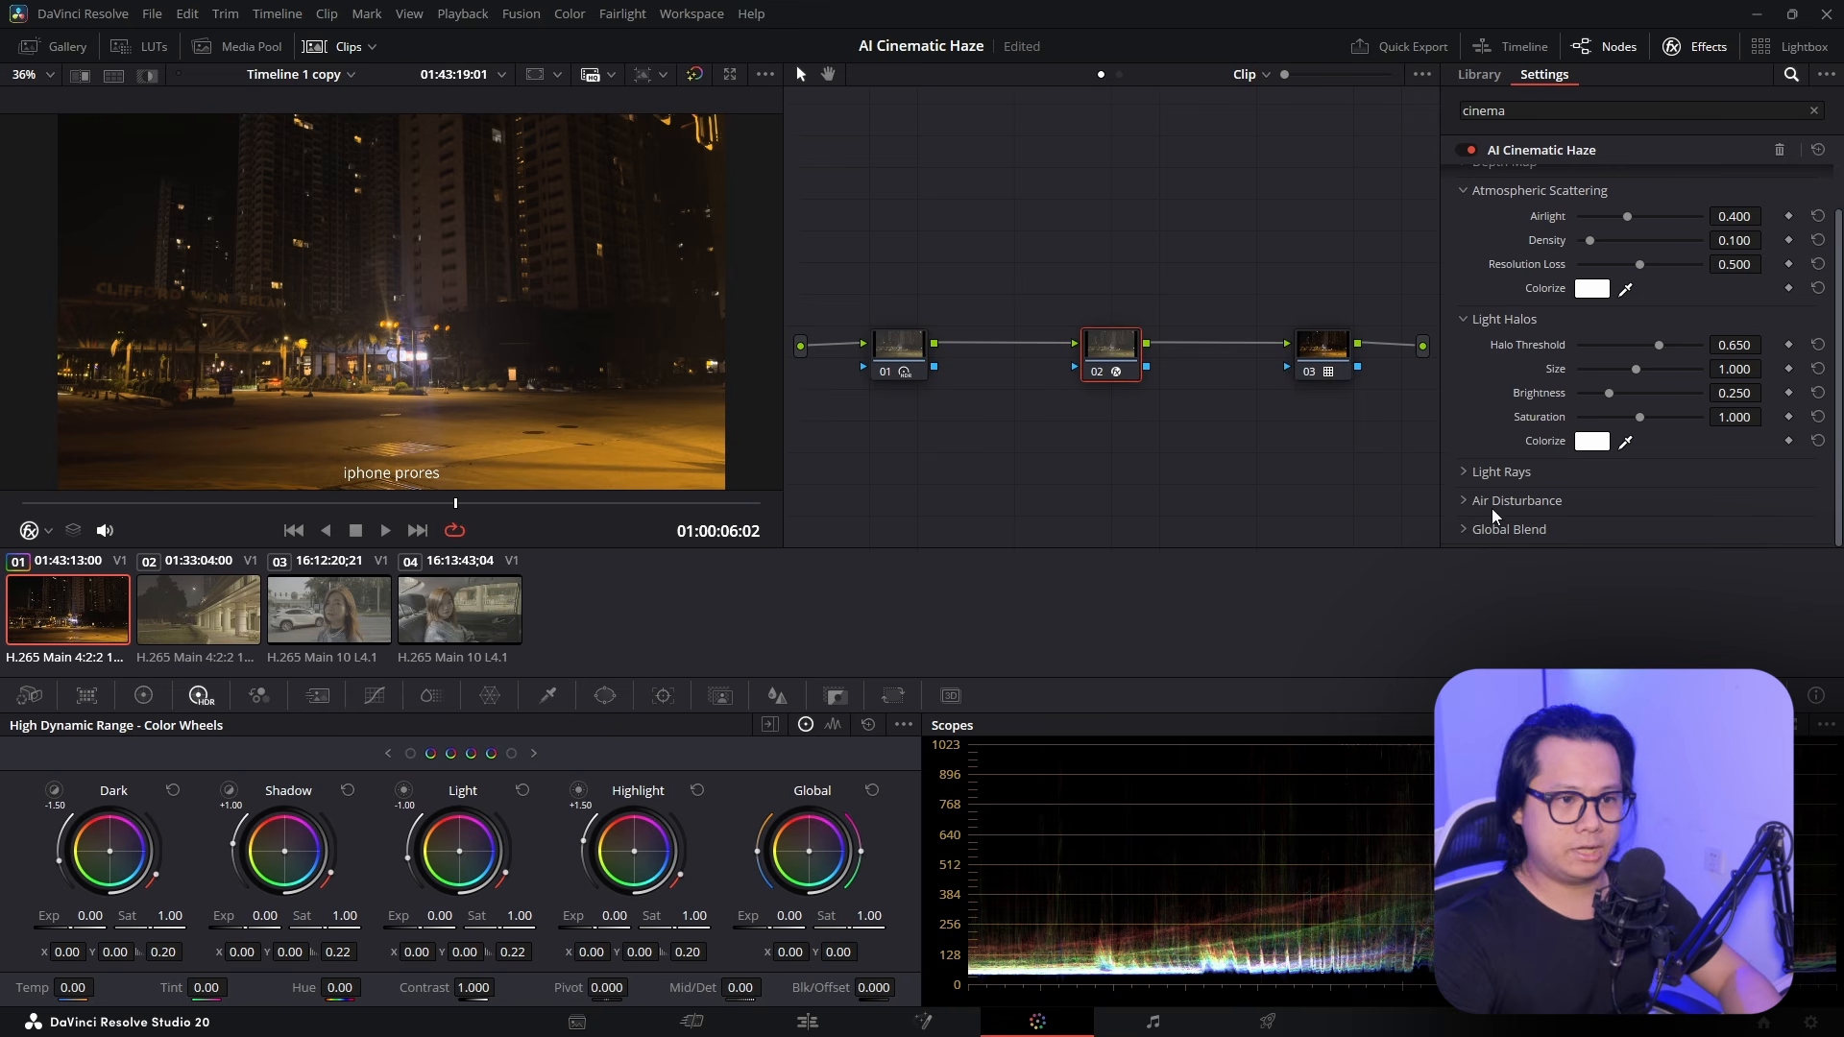
{"action": "scroll", "coordinate": [1669, 441], "scroll_direction": "up", "scroll_amount": 1}
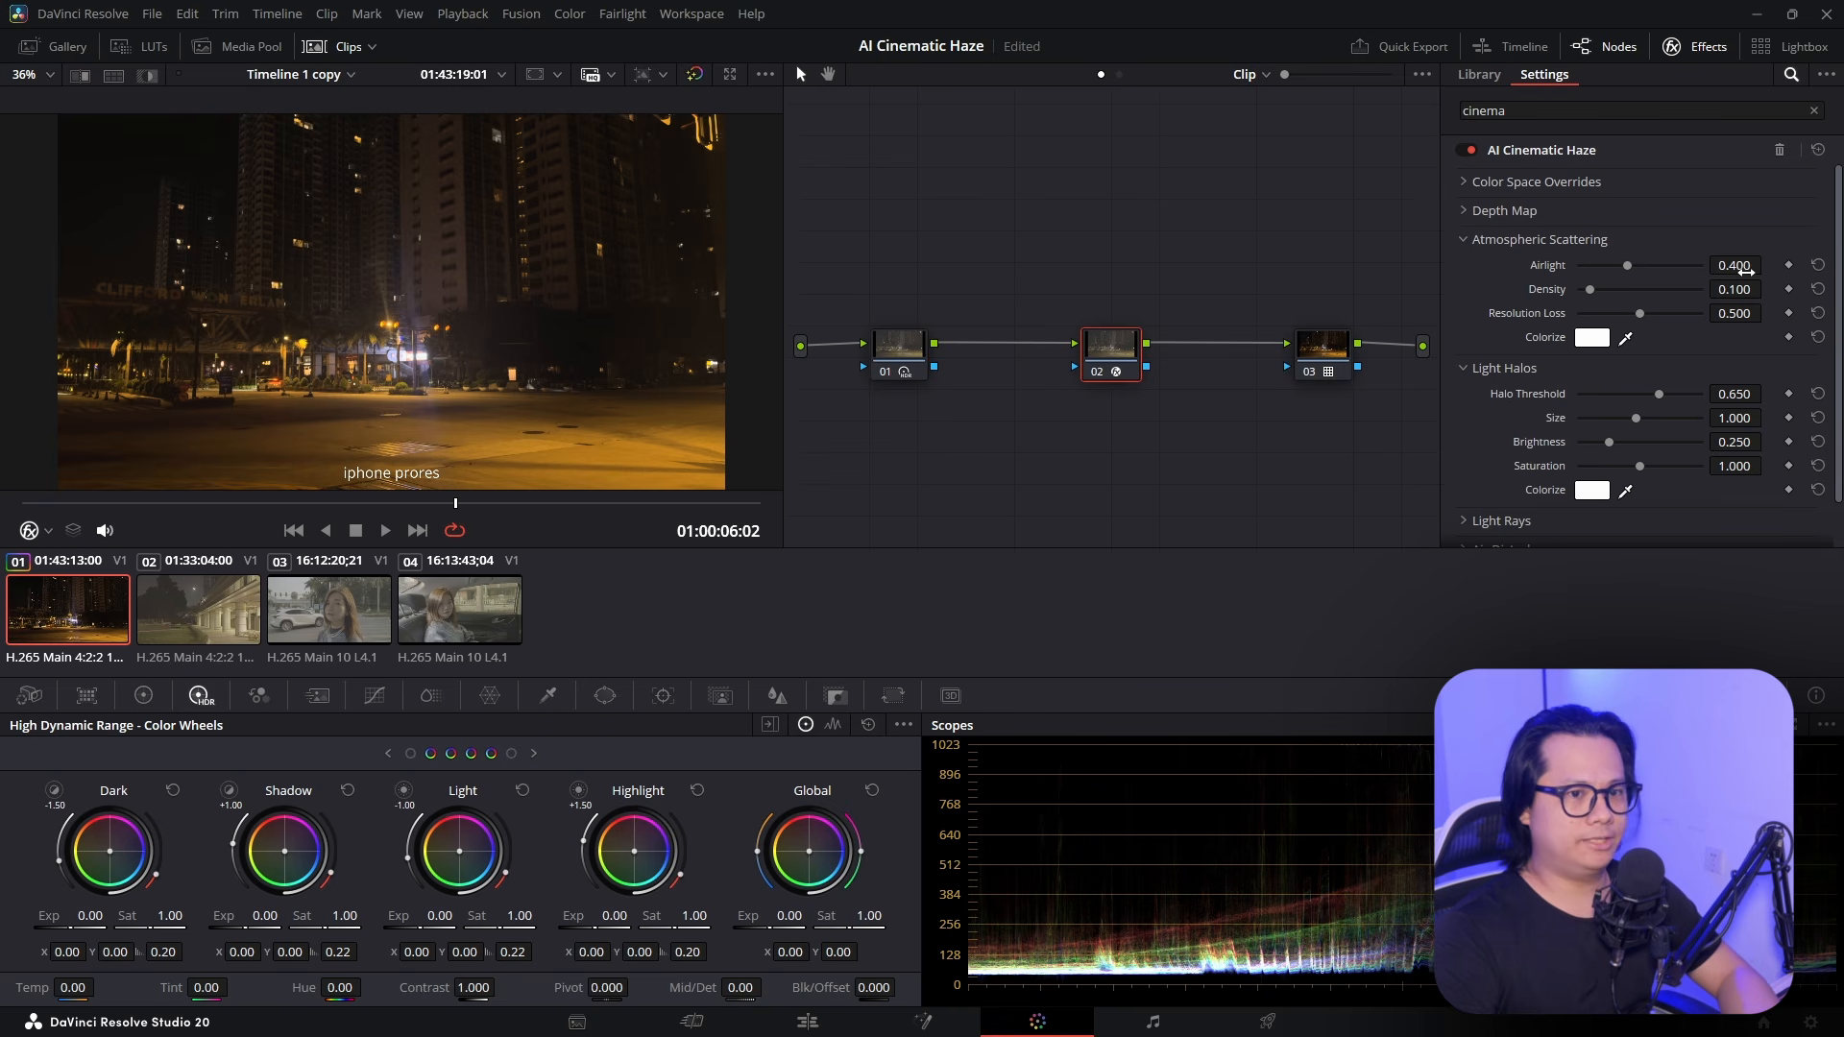
{"action": "left_click_drag", "start_coordinate": [1743, 267], "coordinate": [1772, 264]}
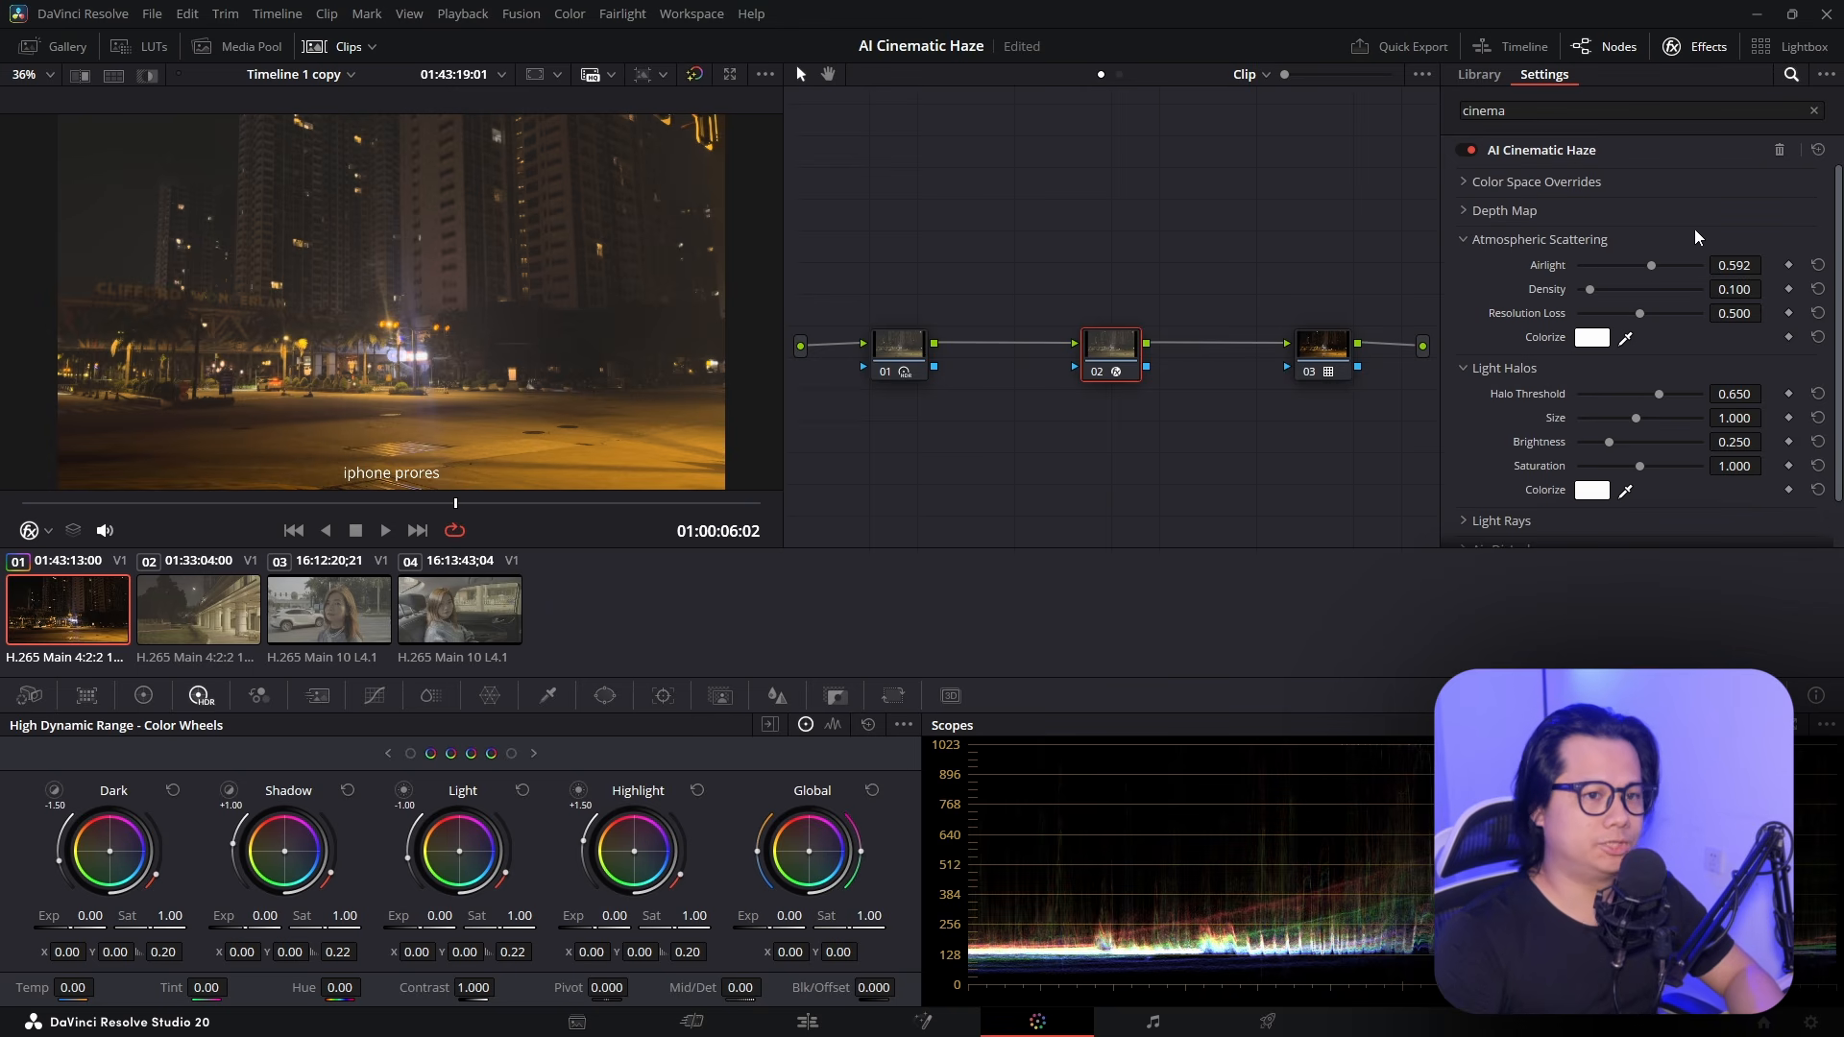
{"action": "left_click_drag", "start_coordinate": [1735, 261], "coordinate": [1767, 287]}
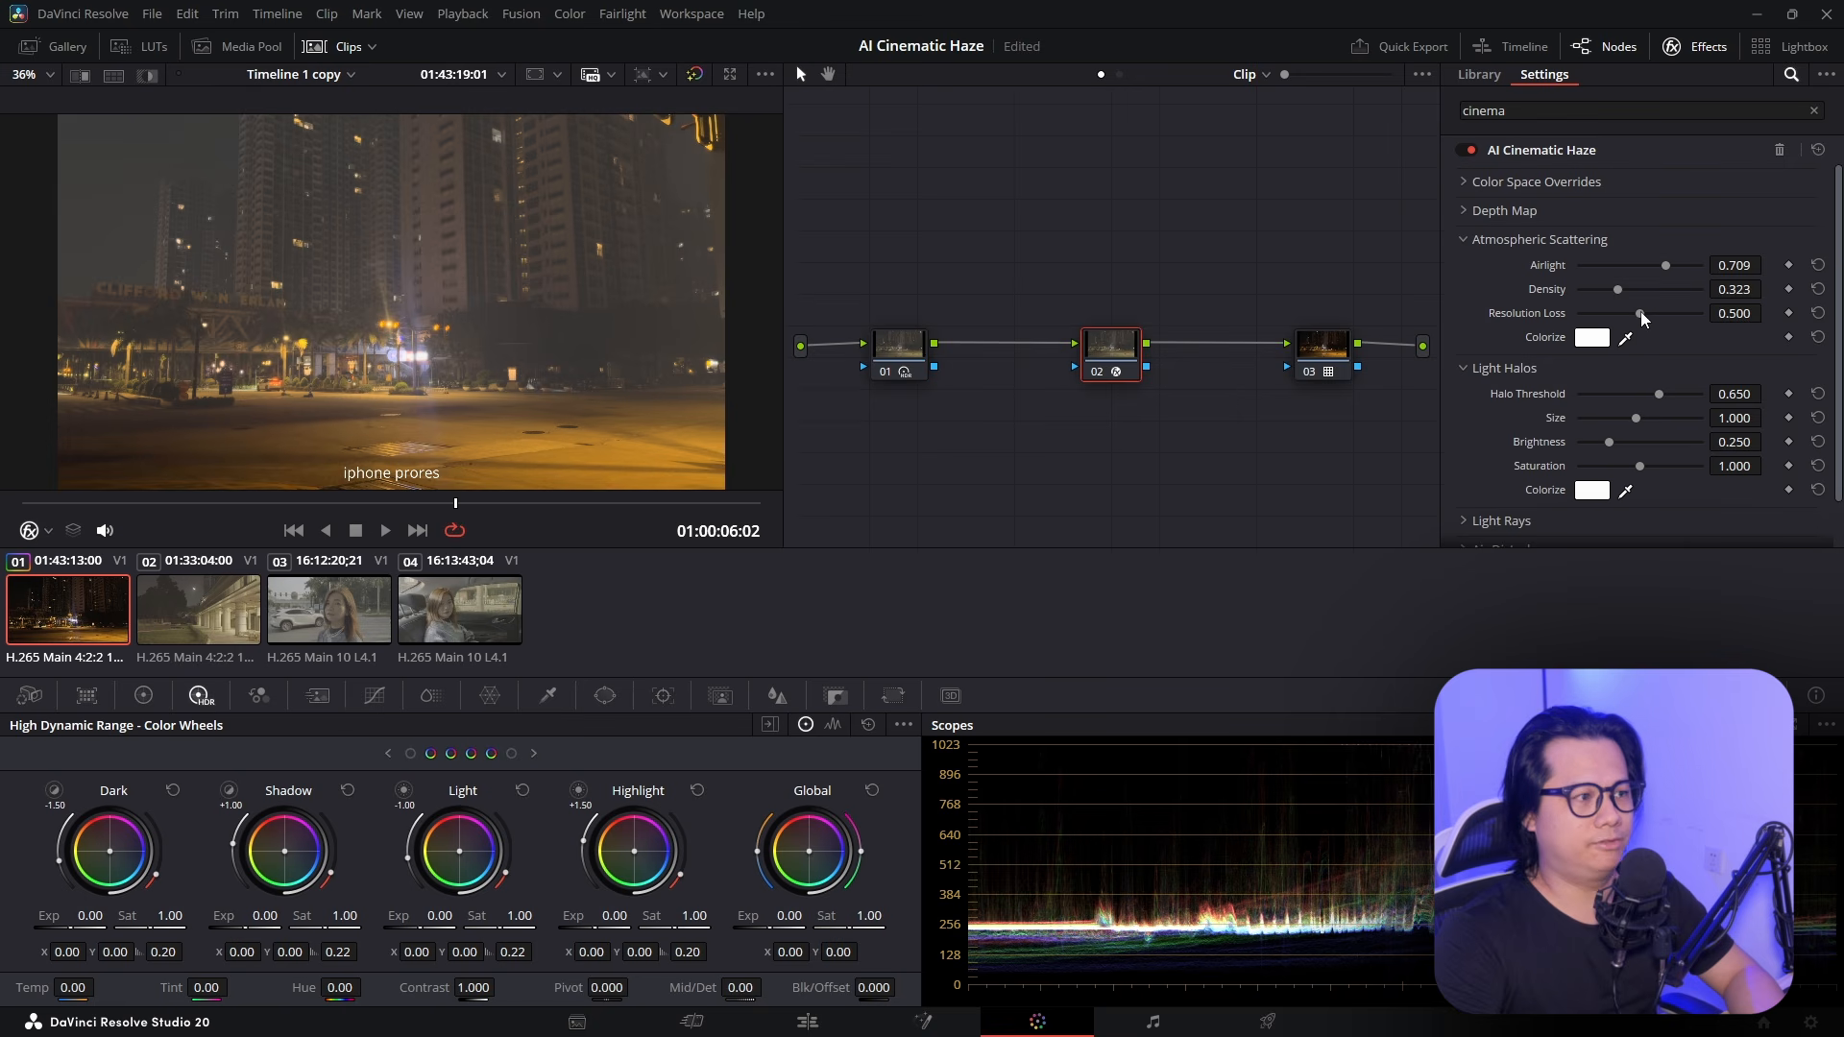
{"action": "left_click_drag", "start_coordinate": [1640, 312], "coordinate": [1656, 315]}
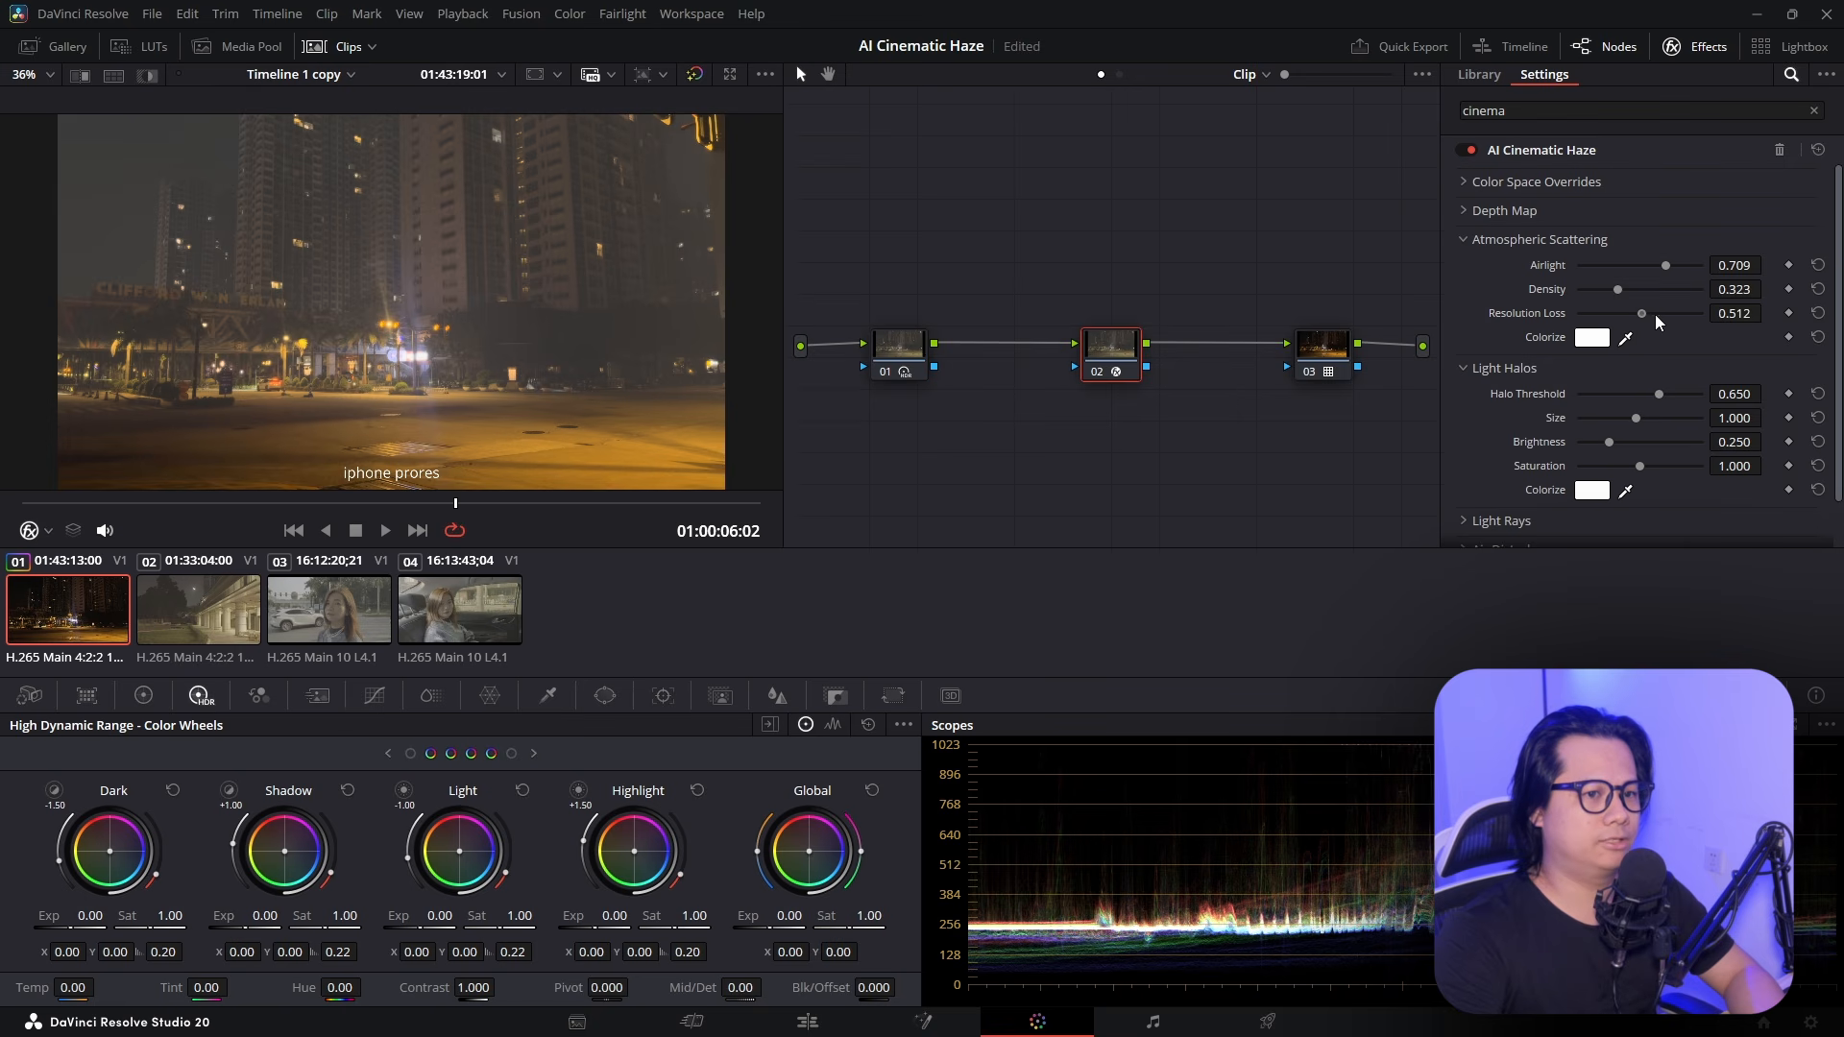
{"action": "scroll", "coordinate": [429, 201], "scroll_direction": "up", "scroll_amount": 10}
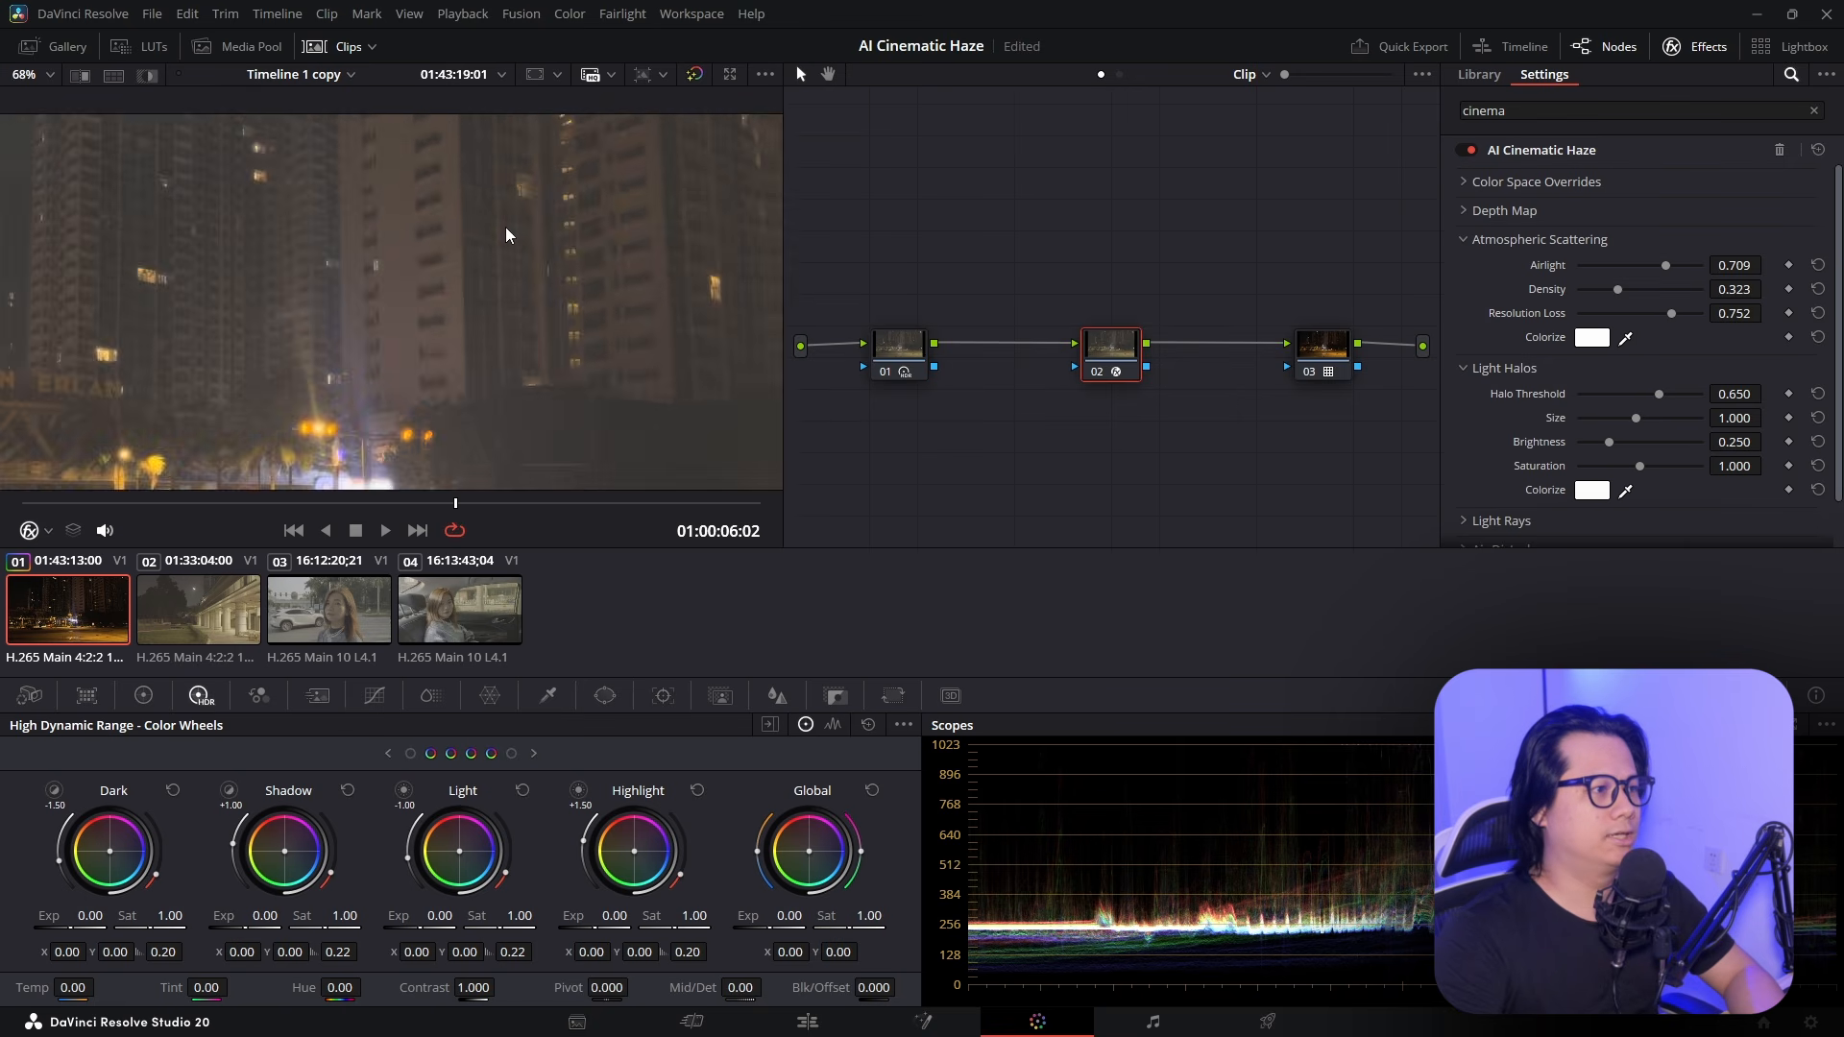
{"action": "scroll", "coordinate": [412, 333], "scroll_direction": "up", "scroll_amount": 3}
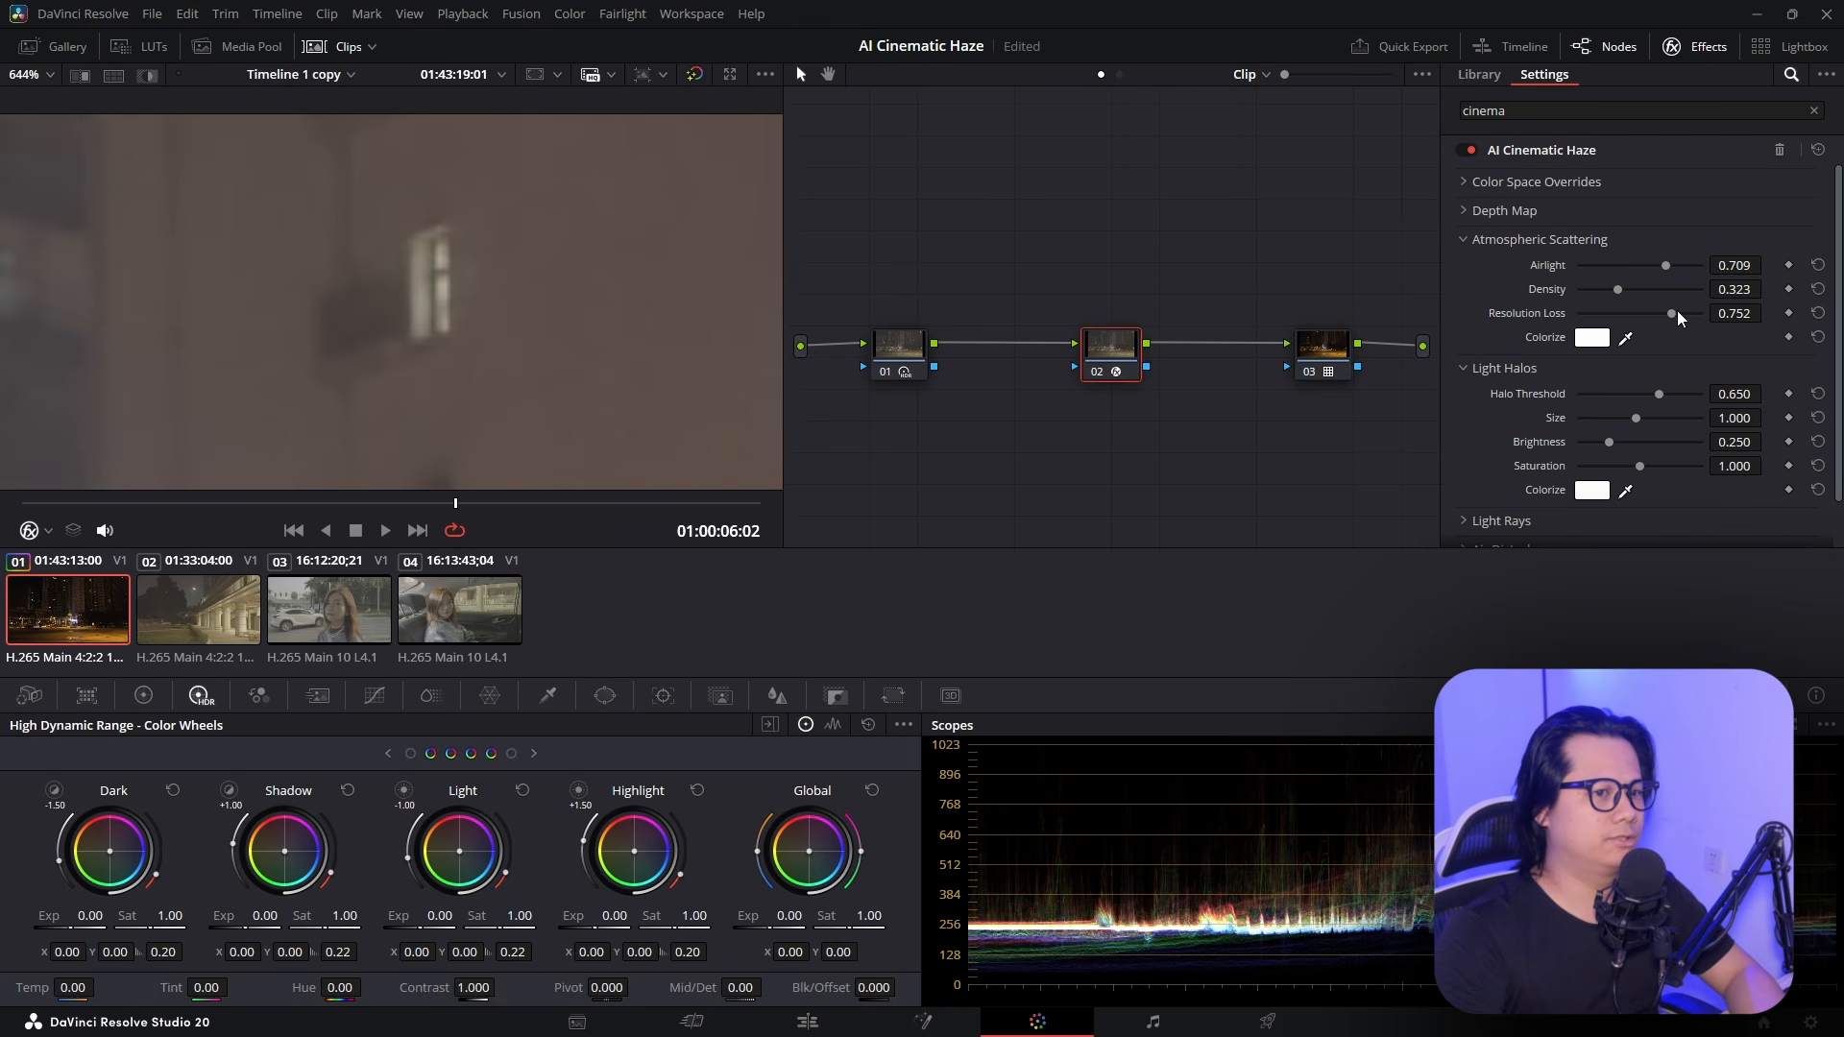
Return Resolution Loss to 0.500 and fit the whole night frame in the viewer
{"action": "left_click_drag", "start_coordinate": [1677, 312], "coordinate": [1625, 330]}
{"action": "key", "text": "ctrl+z"}
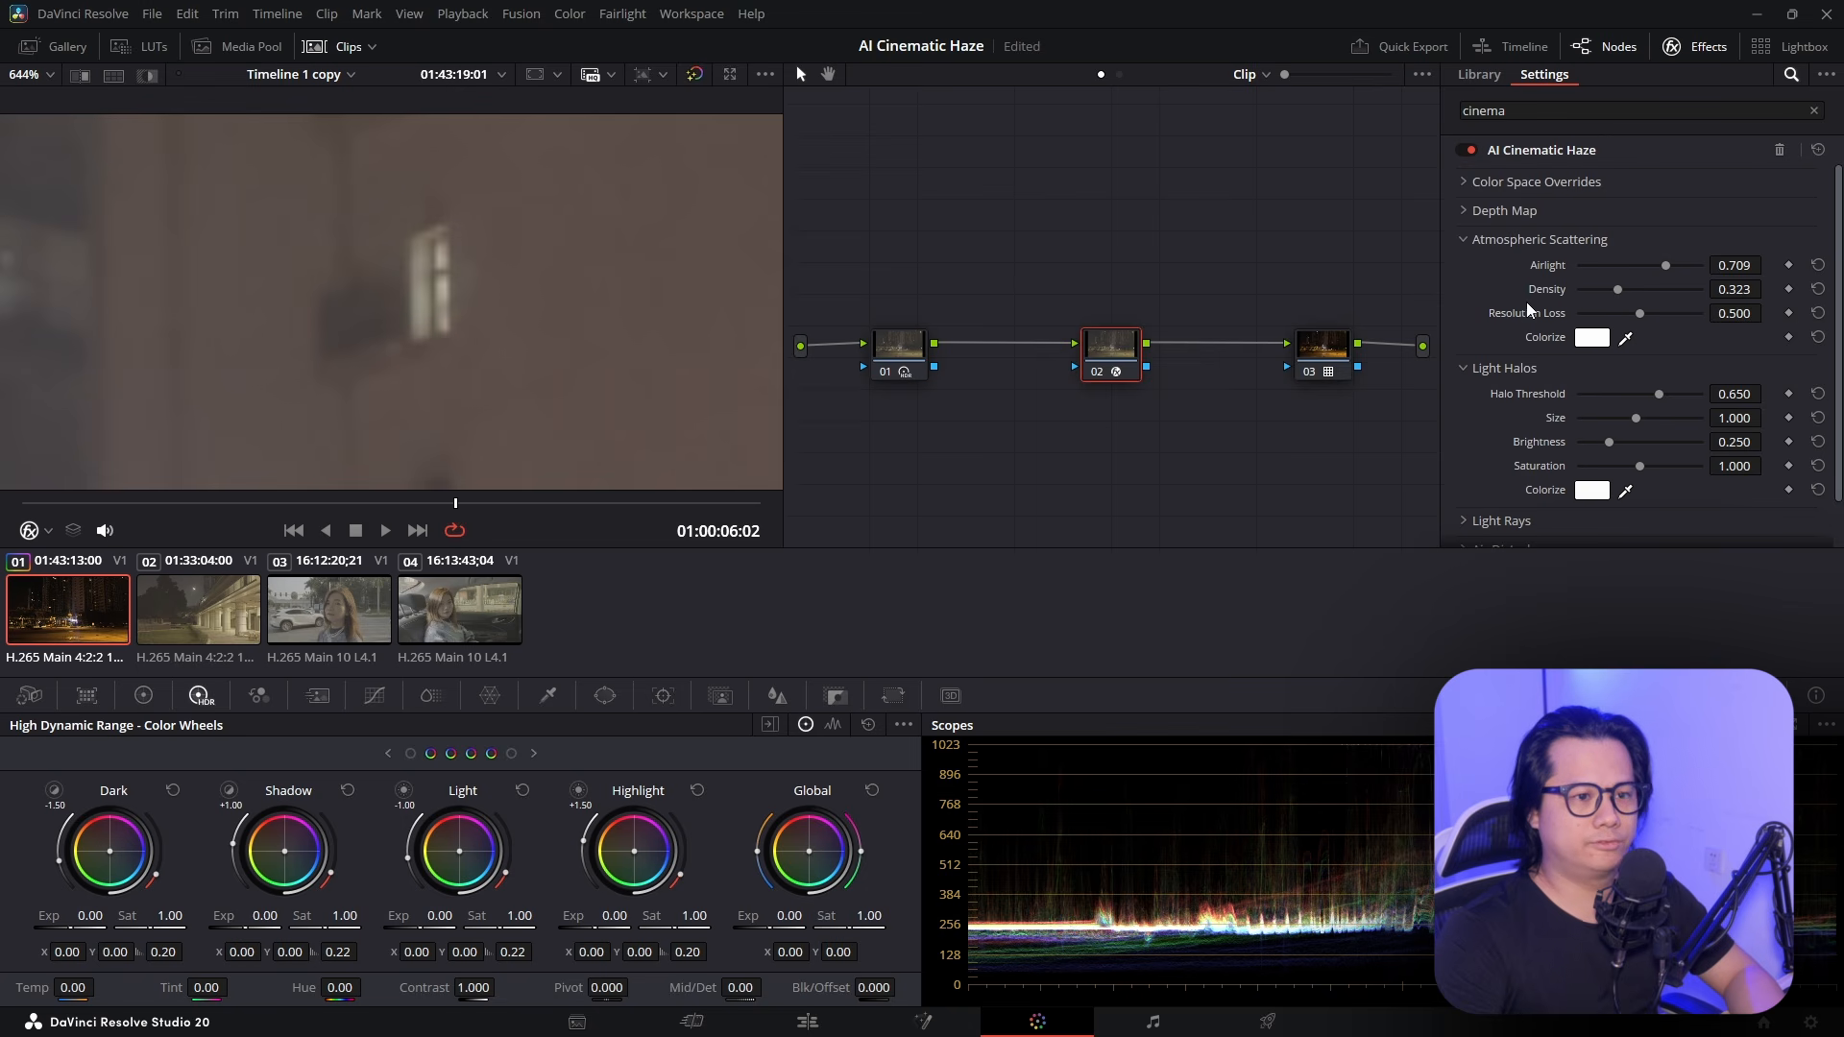
{"action": "left_click", "coordinate": [32, 75]}
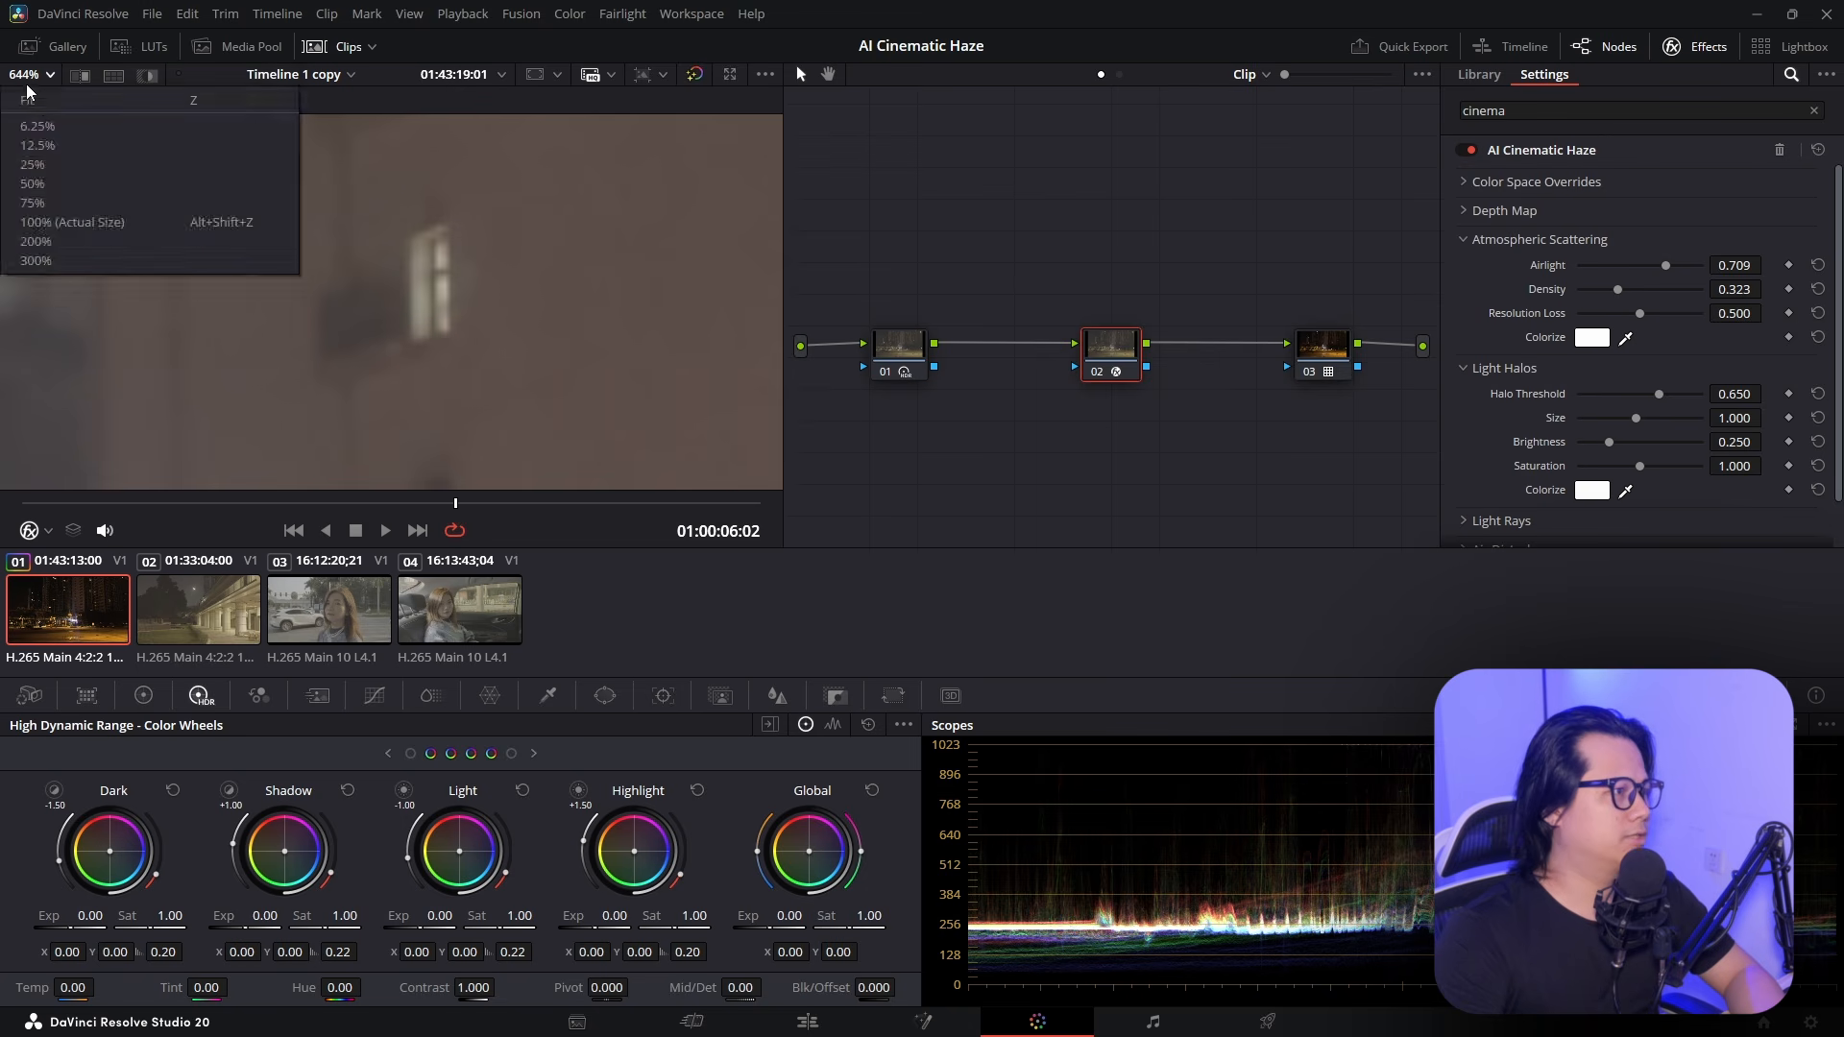
{"action": "left_click", "coordinate": [57, 105]}
Set the Atmospheric Scattering Colorize colour to pale blue #d4deff
{"action": "left_click", "coordinate": [1594, 340]}
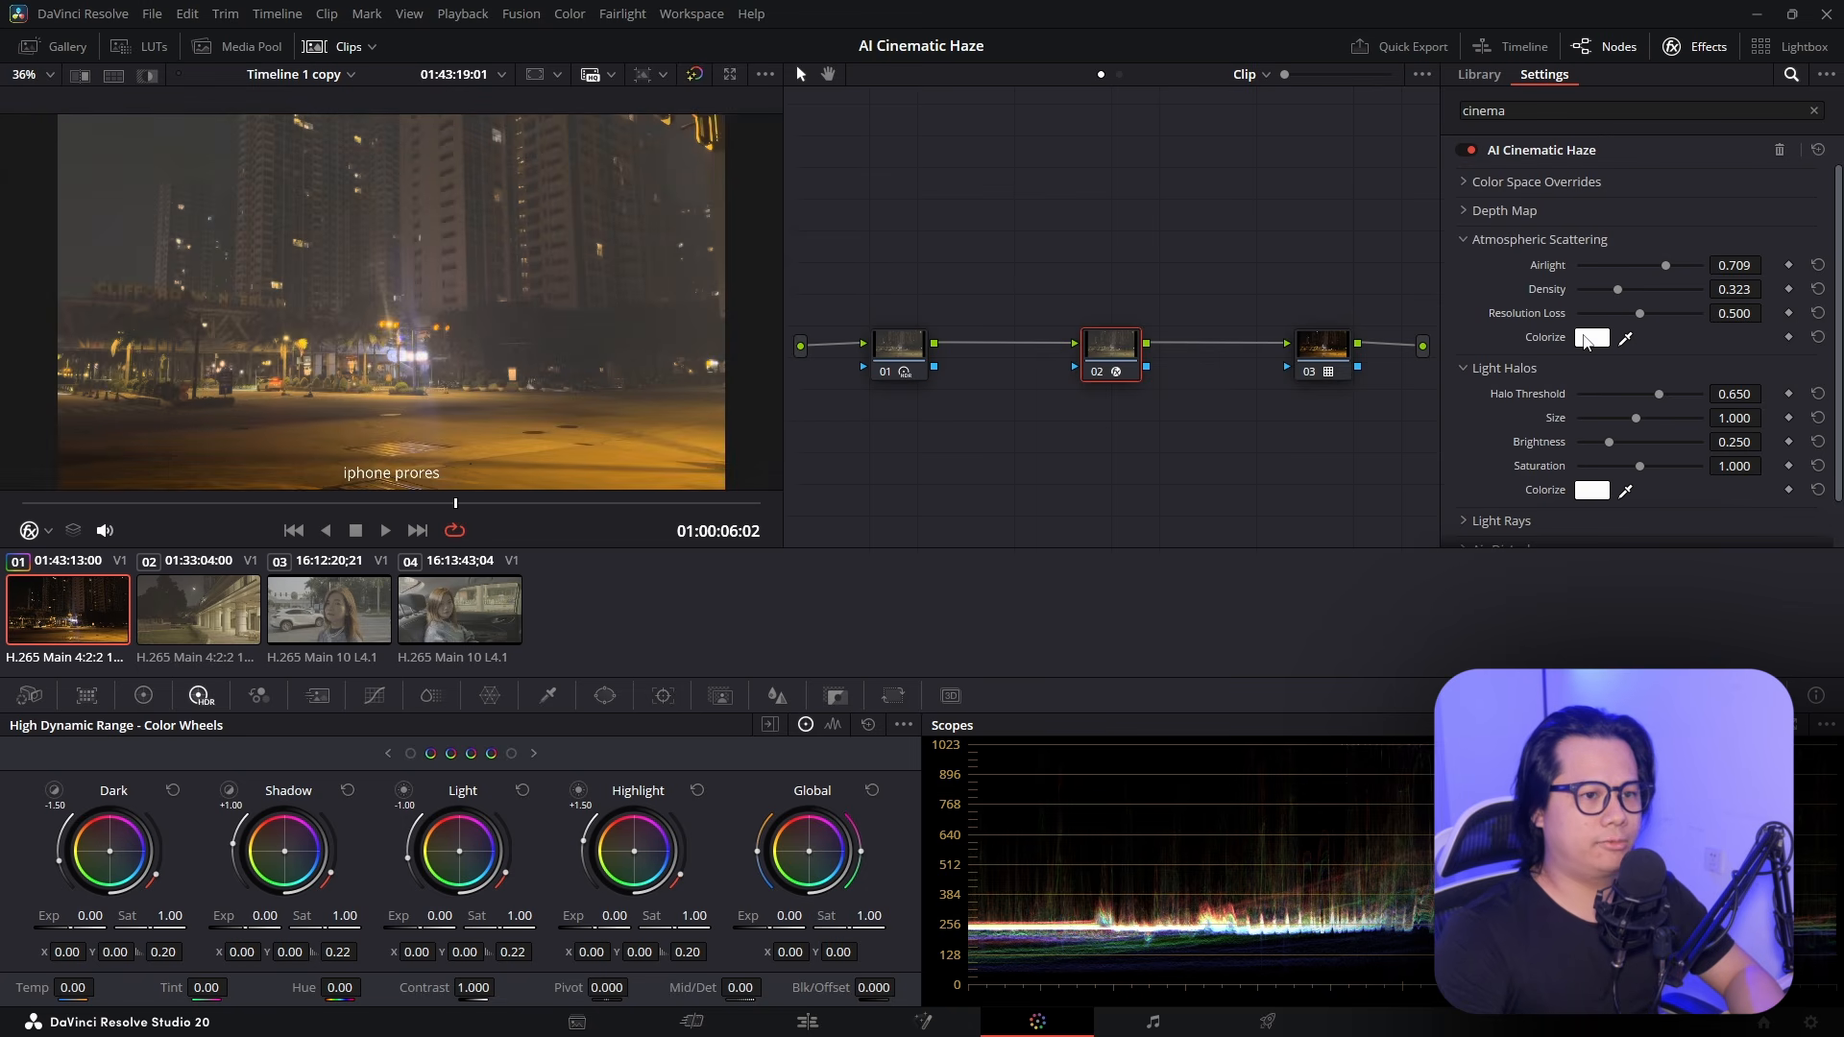
{"action": "left_click_drag", "start_coordinate": [1015, 318], "coordinate": [1305, 196]}
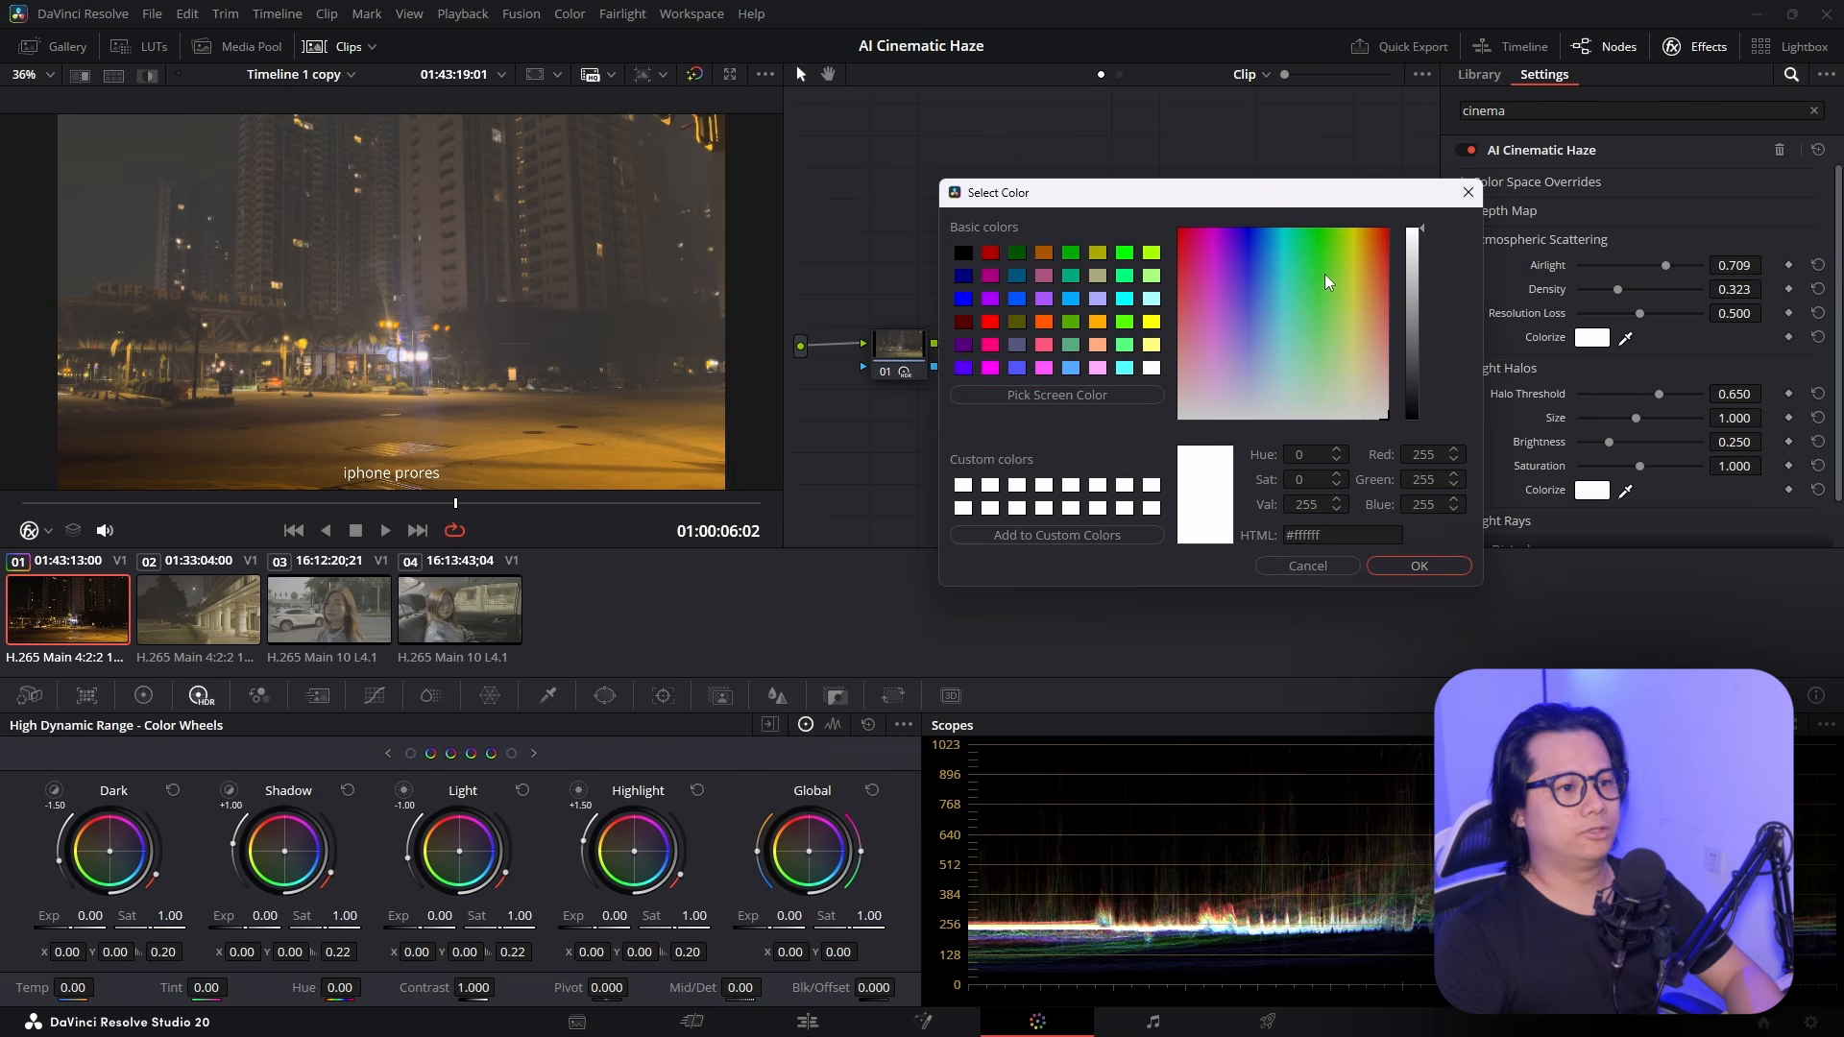
{"action": "left_click", "coordinate": [1258, 386]}
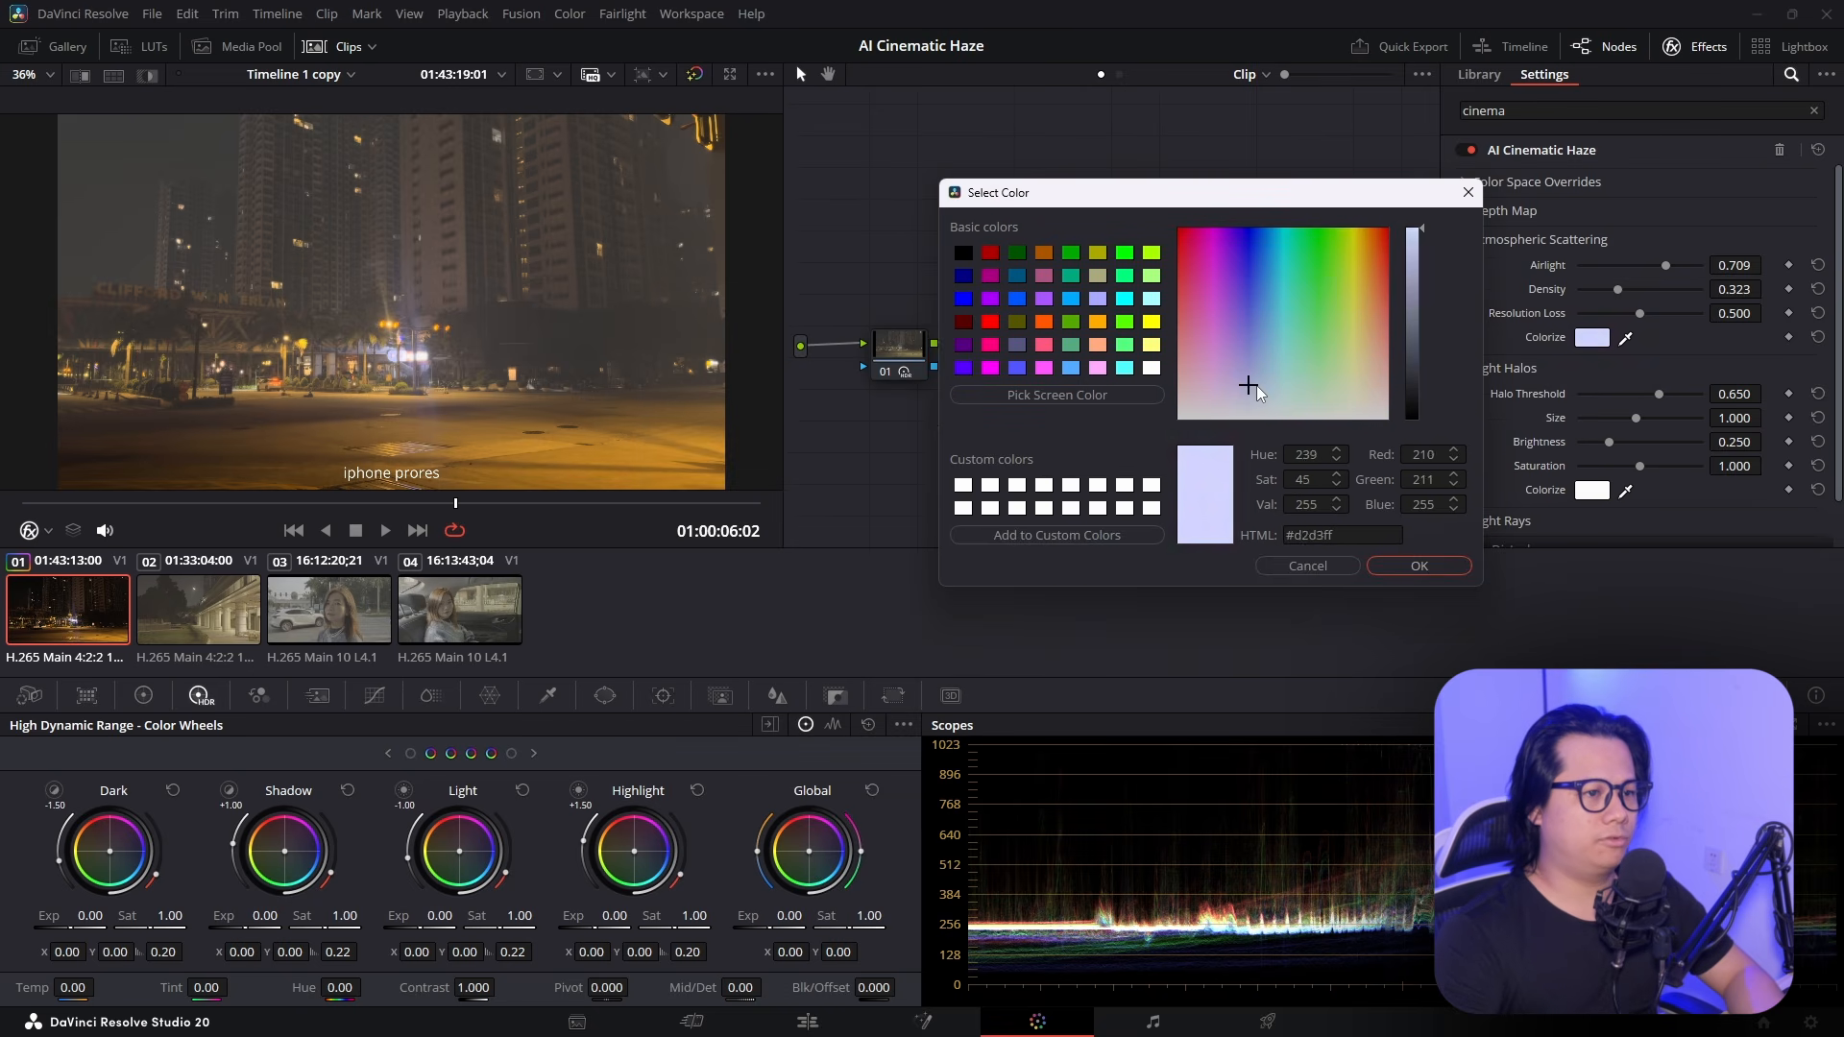
{"action": "left_click_drag", "start_coordinate": [1259, 386], "coordinate": [1255, 369]}
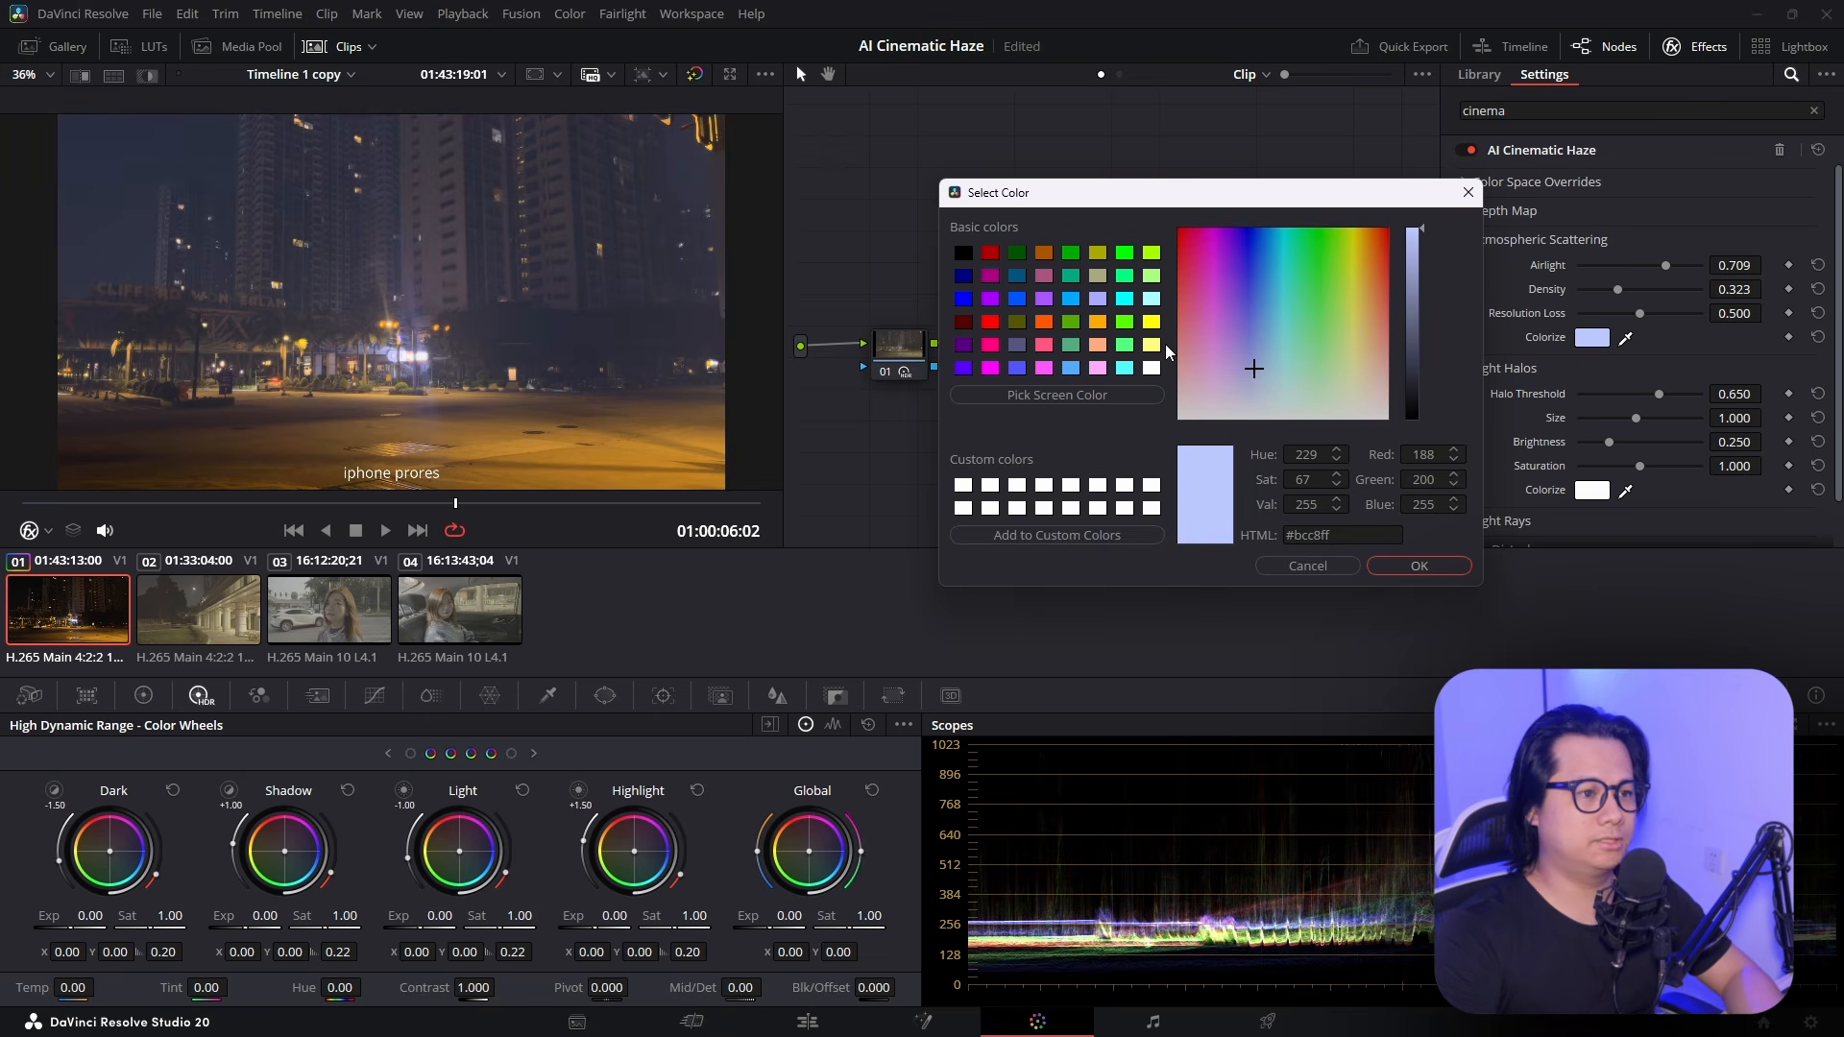
{"action": "mouse_move", "coordinate": [1239, 362]}
{"action": "left_mouse_down"}
{"action": "mouse_move", "coordinate": [1239, 316]}
{"action": "mouse_move", "coordinate": [1232, 362]}
{"action": "mouse_move", "coordinate": [1268, 358]}
{"action": "mouse_move", "coordinate": [1245, 410]}
{"action": "mouse_move", "coordinate": [1257, 392]}
{"action": "left_mouse_up"}
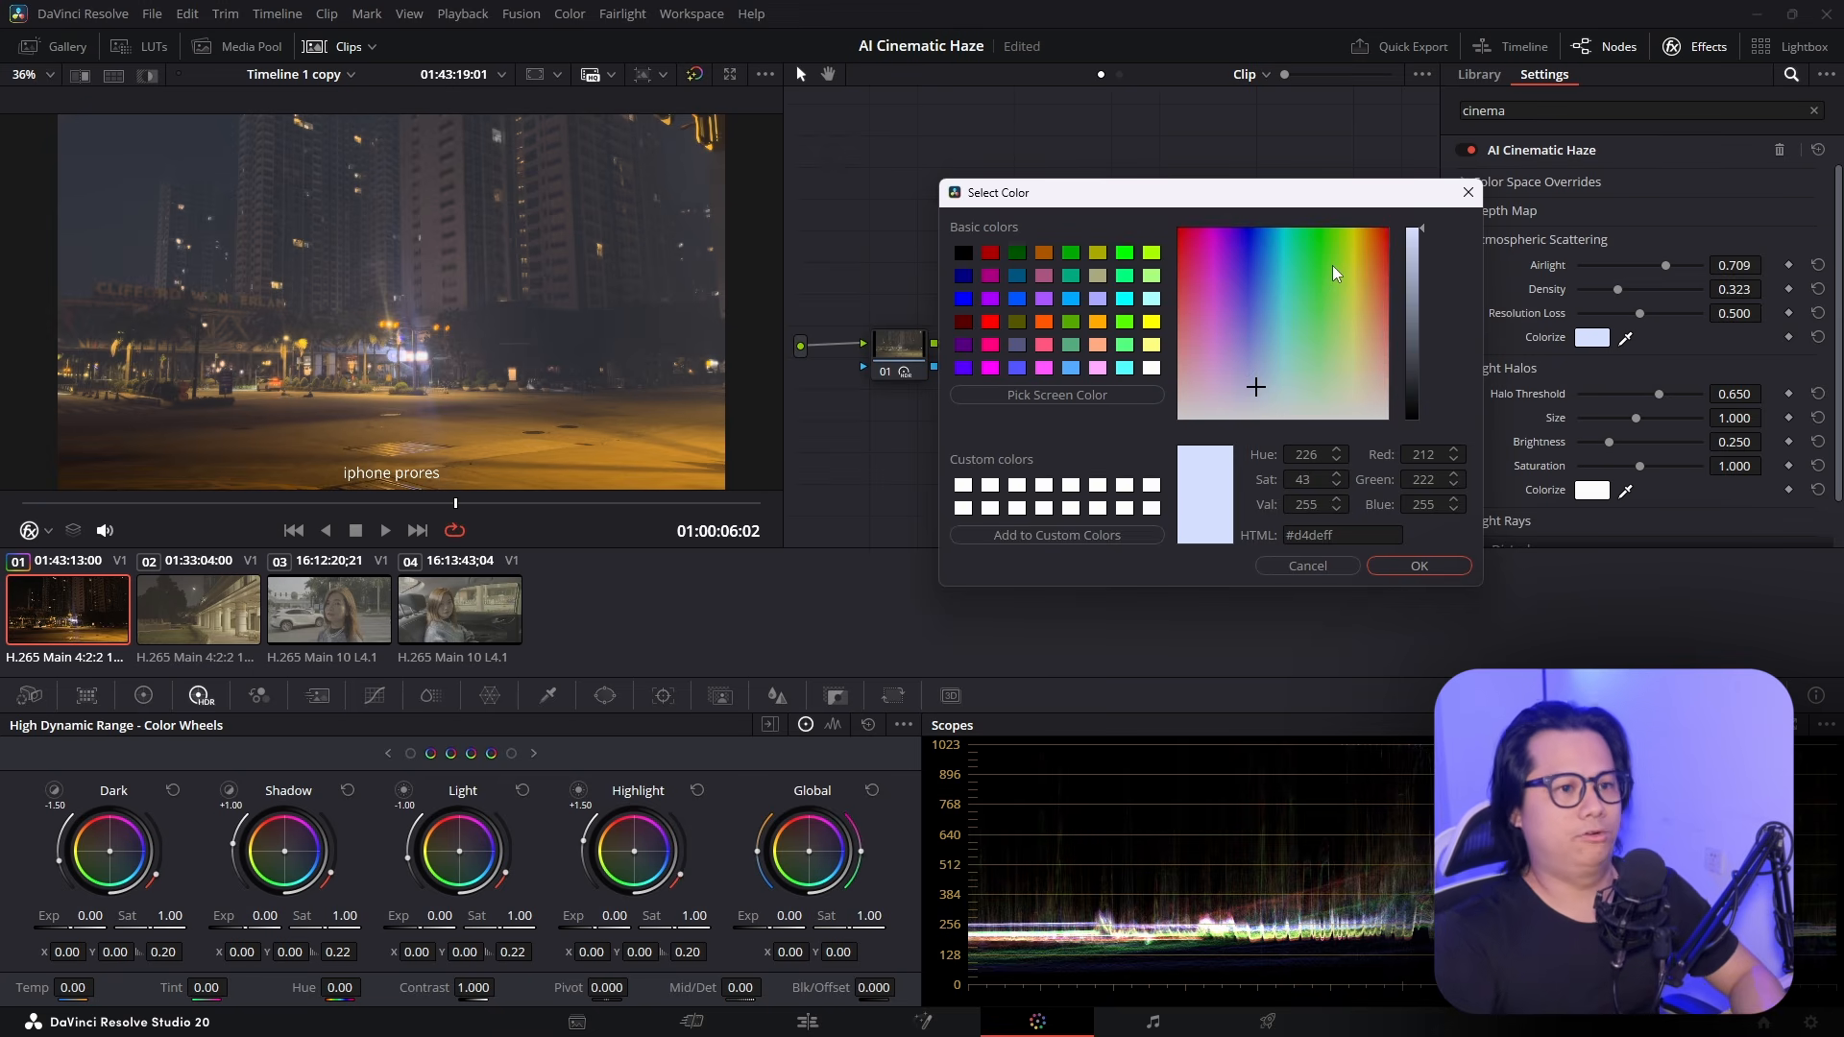
{"action": "left_click", "coordinate": [1422, 568]}
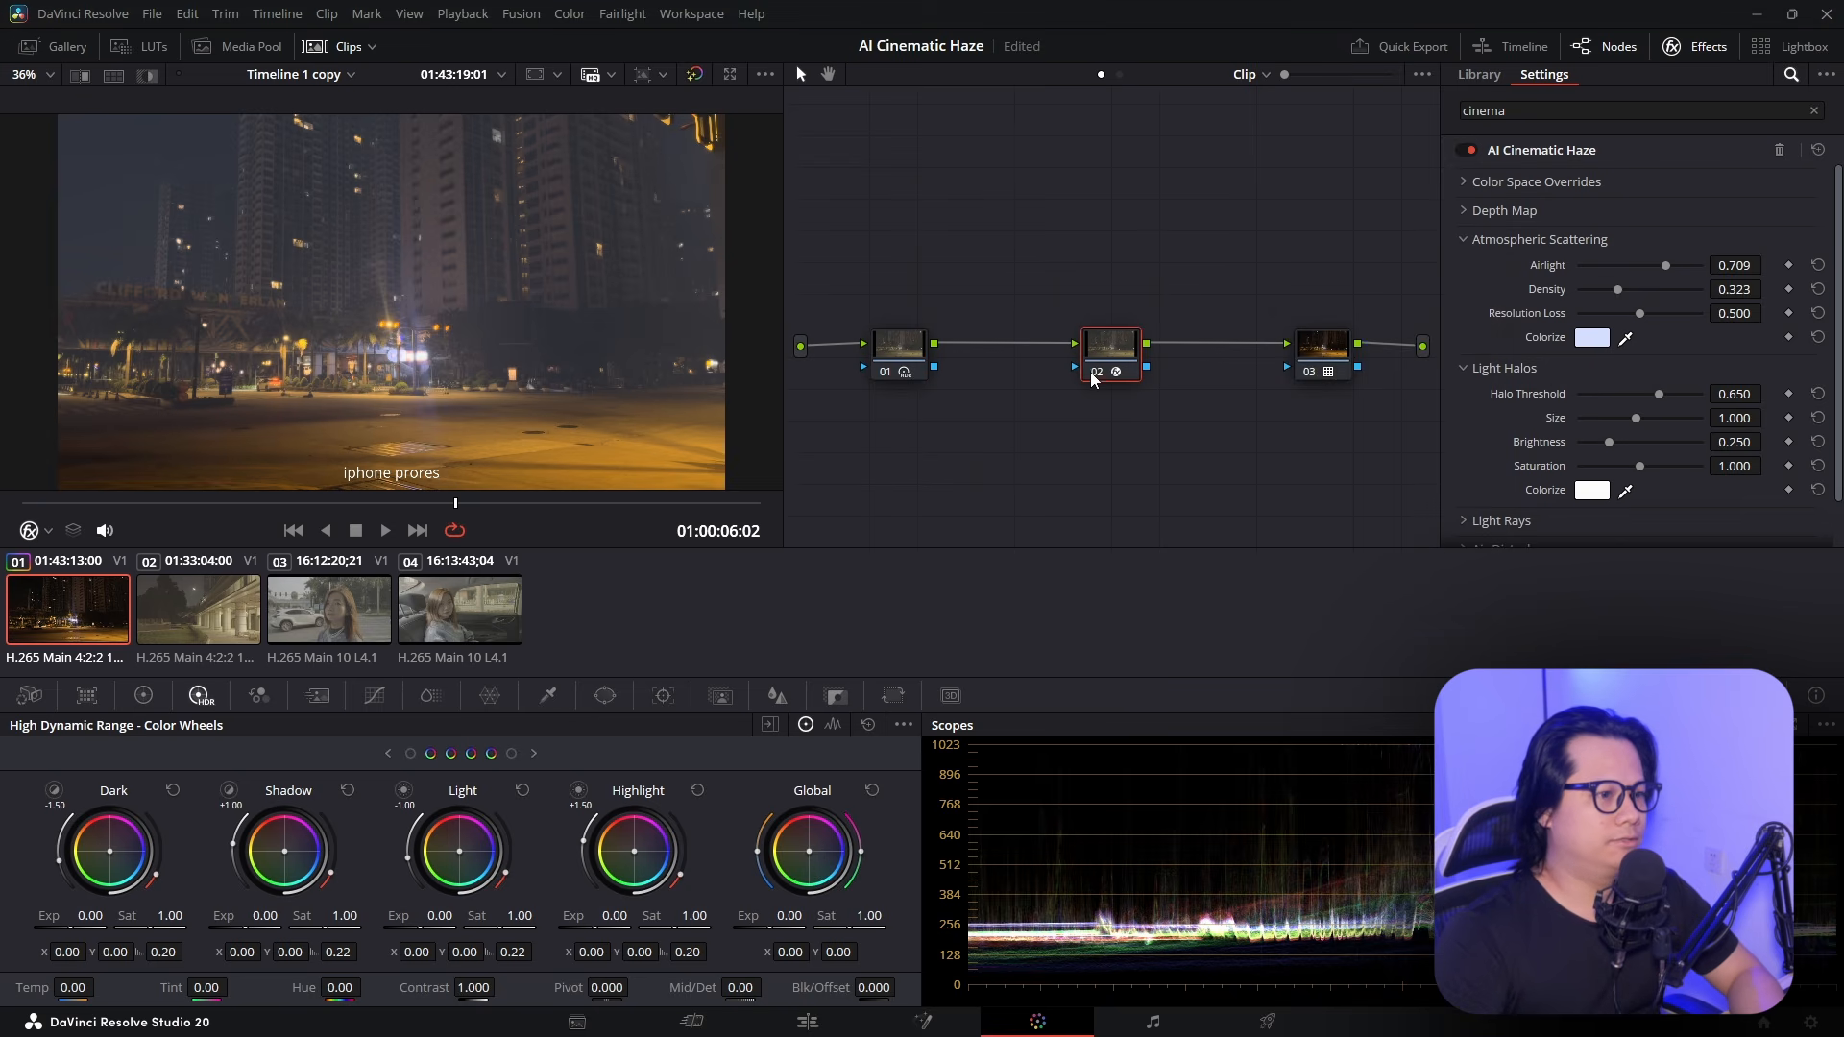
Compare node 02 on and off, then set Light Halos Size 0.299 with Halo Threshold 0.650
{"action": "left_click", "coordinate": [1092, 377]}
{"action": "left_click", "coordinate": [1102, 378]}
{"action": "left_click", "coordinate": [1102, 377]}
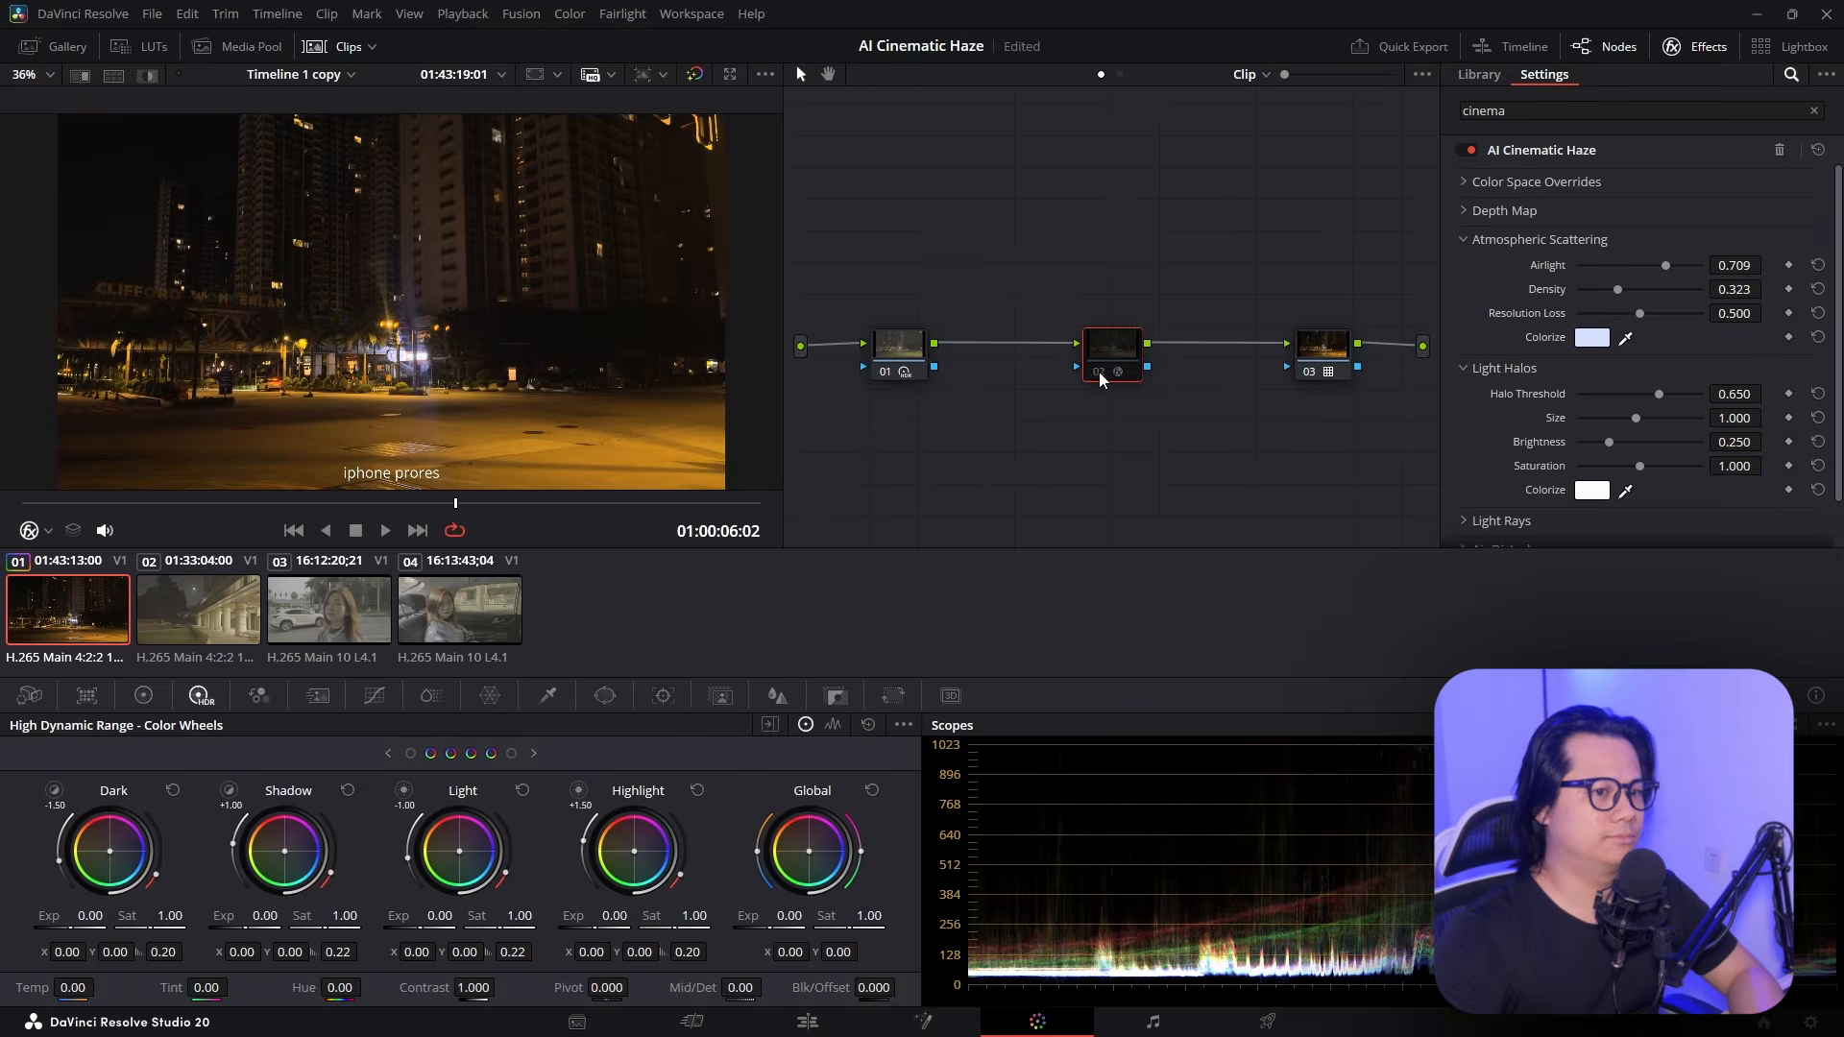
{"action": "left_click", "coordinate": [1102, 378]}
{"action": "scroll", "coordinate": [1518, 310], "scroll_direction": "down", "scroll_amount": 1}
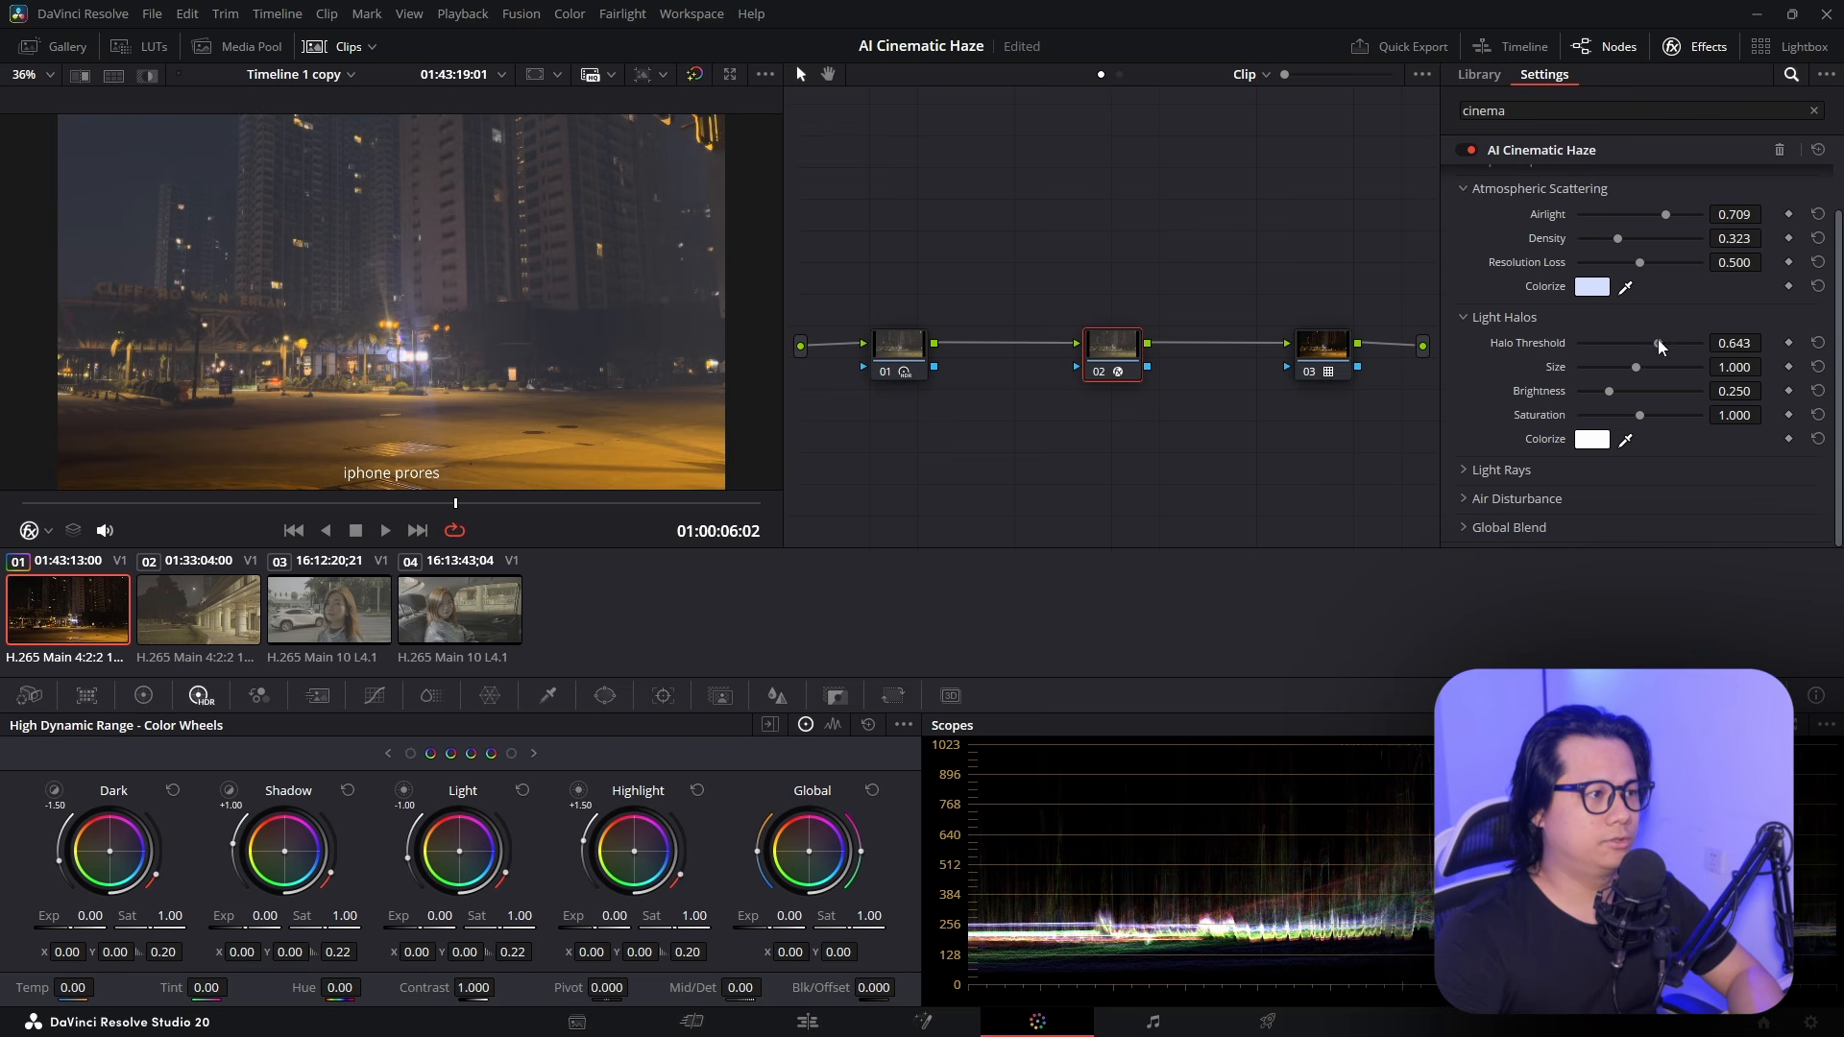
{"action": "mouse_move", "coordinate": [1661, 346]}
{"action": "left_mouse_down"}
{"action": "mouse_move", "coordinate": [1633, 346]}
{"action": "mouse_move", "coordinate": [1683, 347]}
{"action": "mouse_move", "coordinate": [1646, 349]}
{"action": "left_mouse_up"}
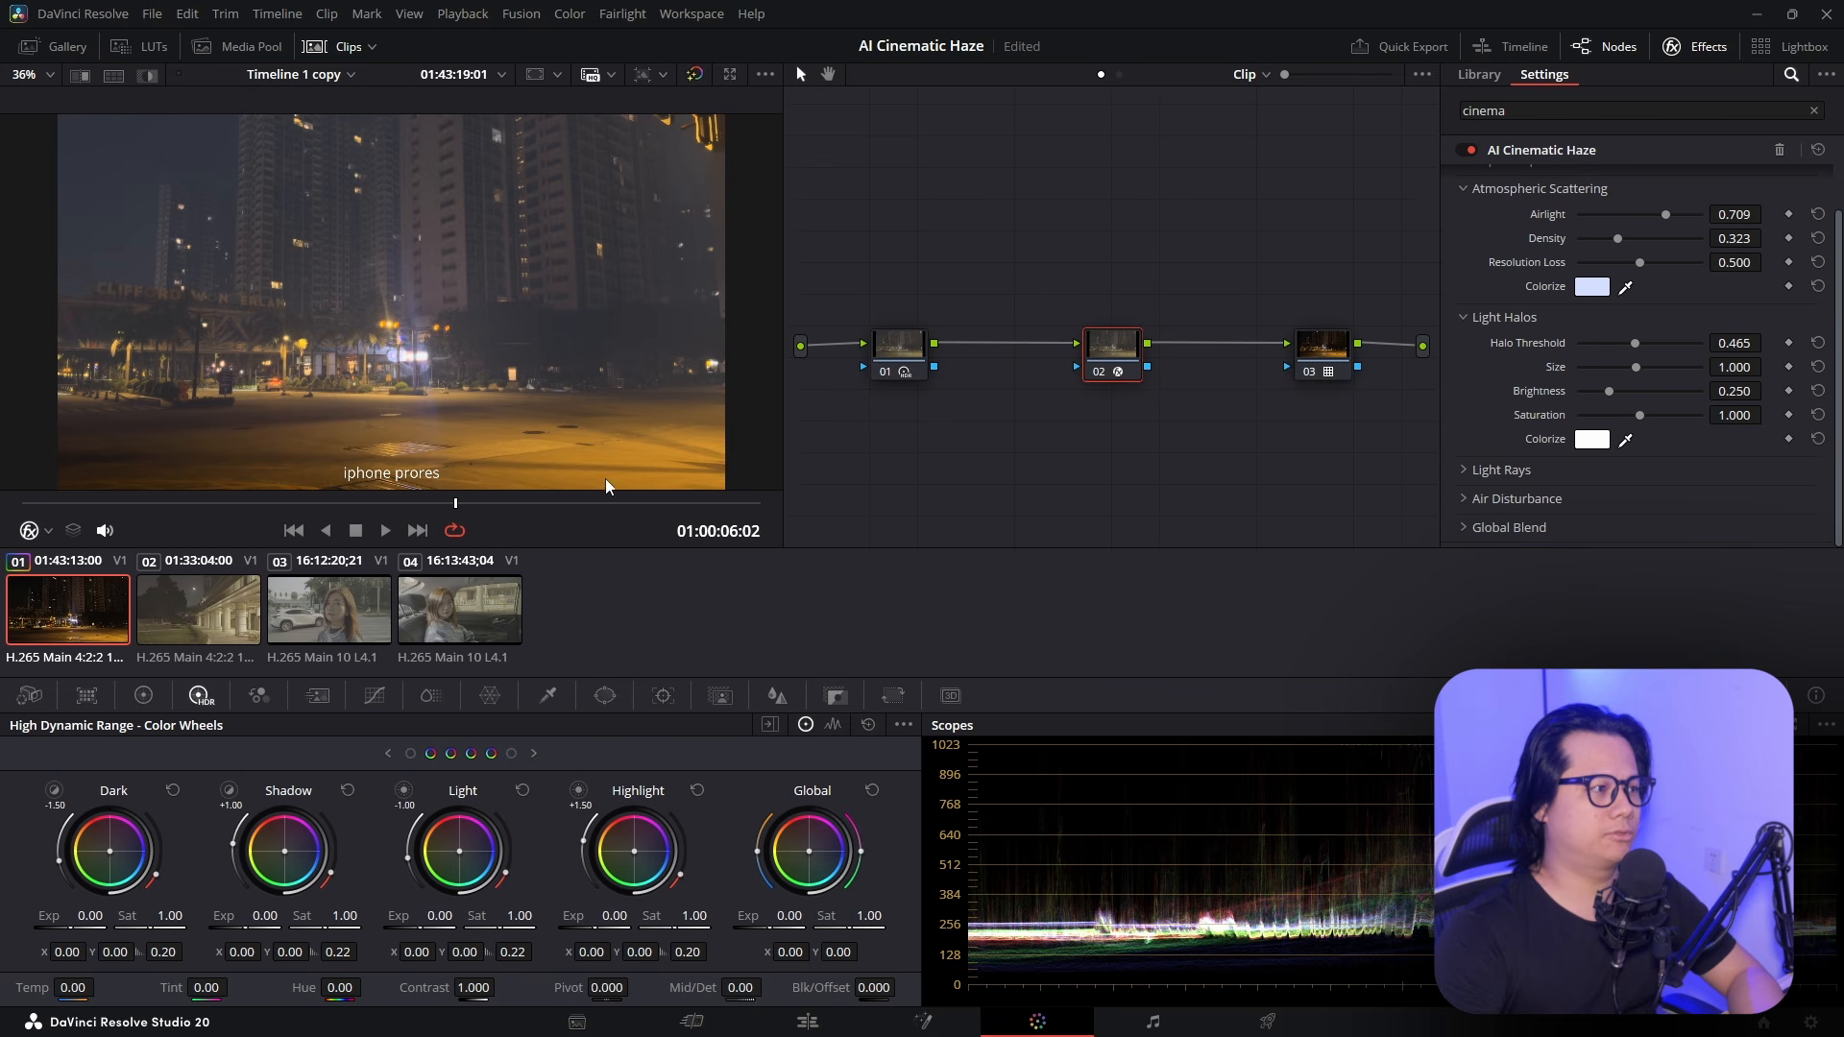
{"action": "mouse_move", "coordinate": [1735, 367]}
{"action": "left_mouse_down"}
{"action": "mouse_move", "coordinate": [1645, 367]}
{"action": "mouse_move", "coordinate": [1776, 366]}
{"action": "mouse_move", "coordinate": [1754, 352]}
{"action": "mouse_move", "coordinate": [1774, 343]}
{"action": "mouse_move", "coordinate": [1768, 366]}
{"action": "left_mouse_up"}
{"action": "double_click", "coordinate": [1537, 347]}
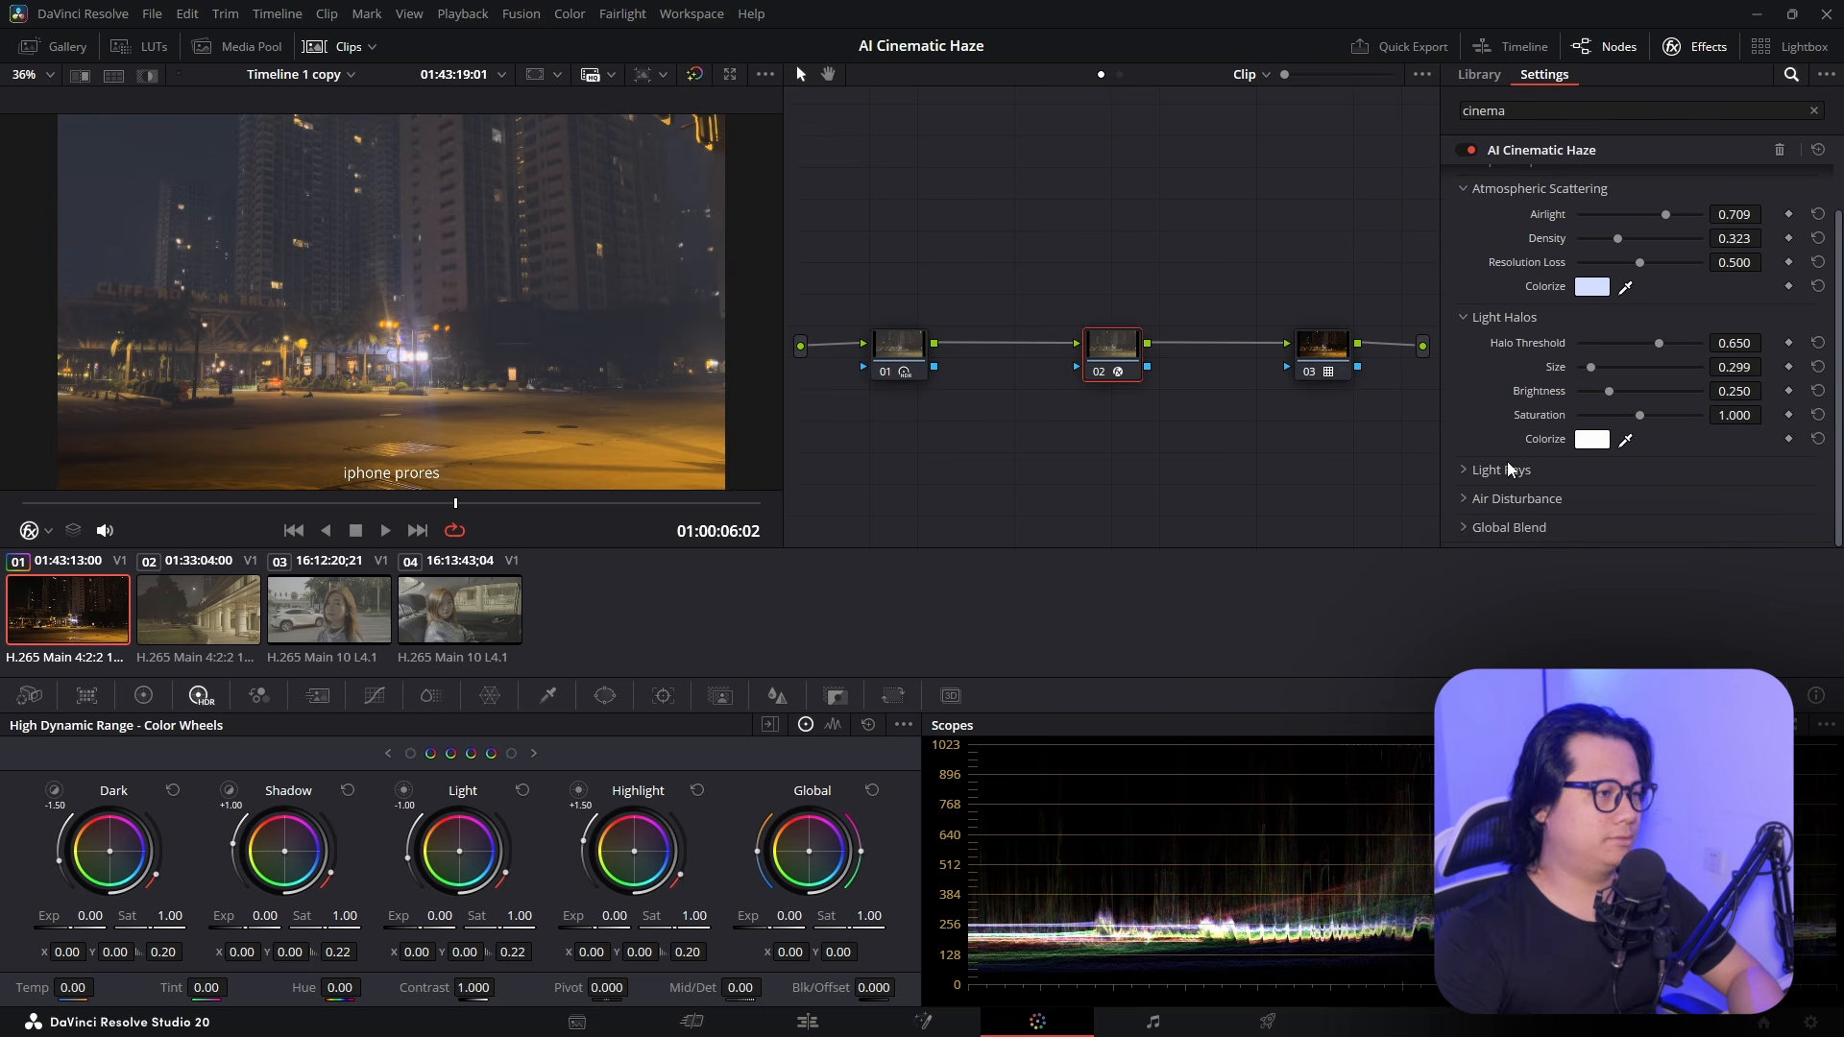
{"action": "left_click", "coordinate": [1463, 471]}
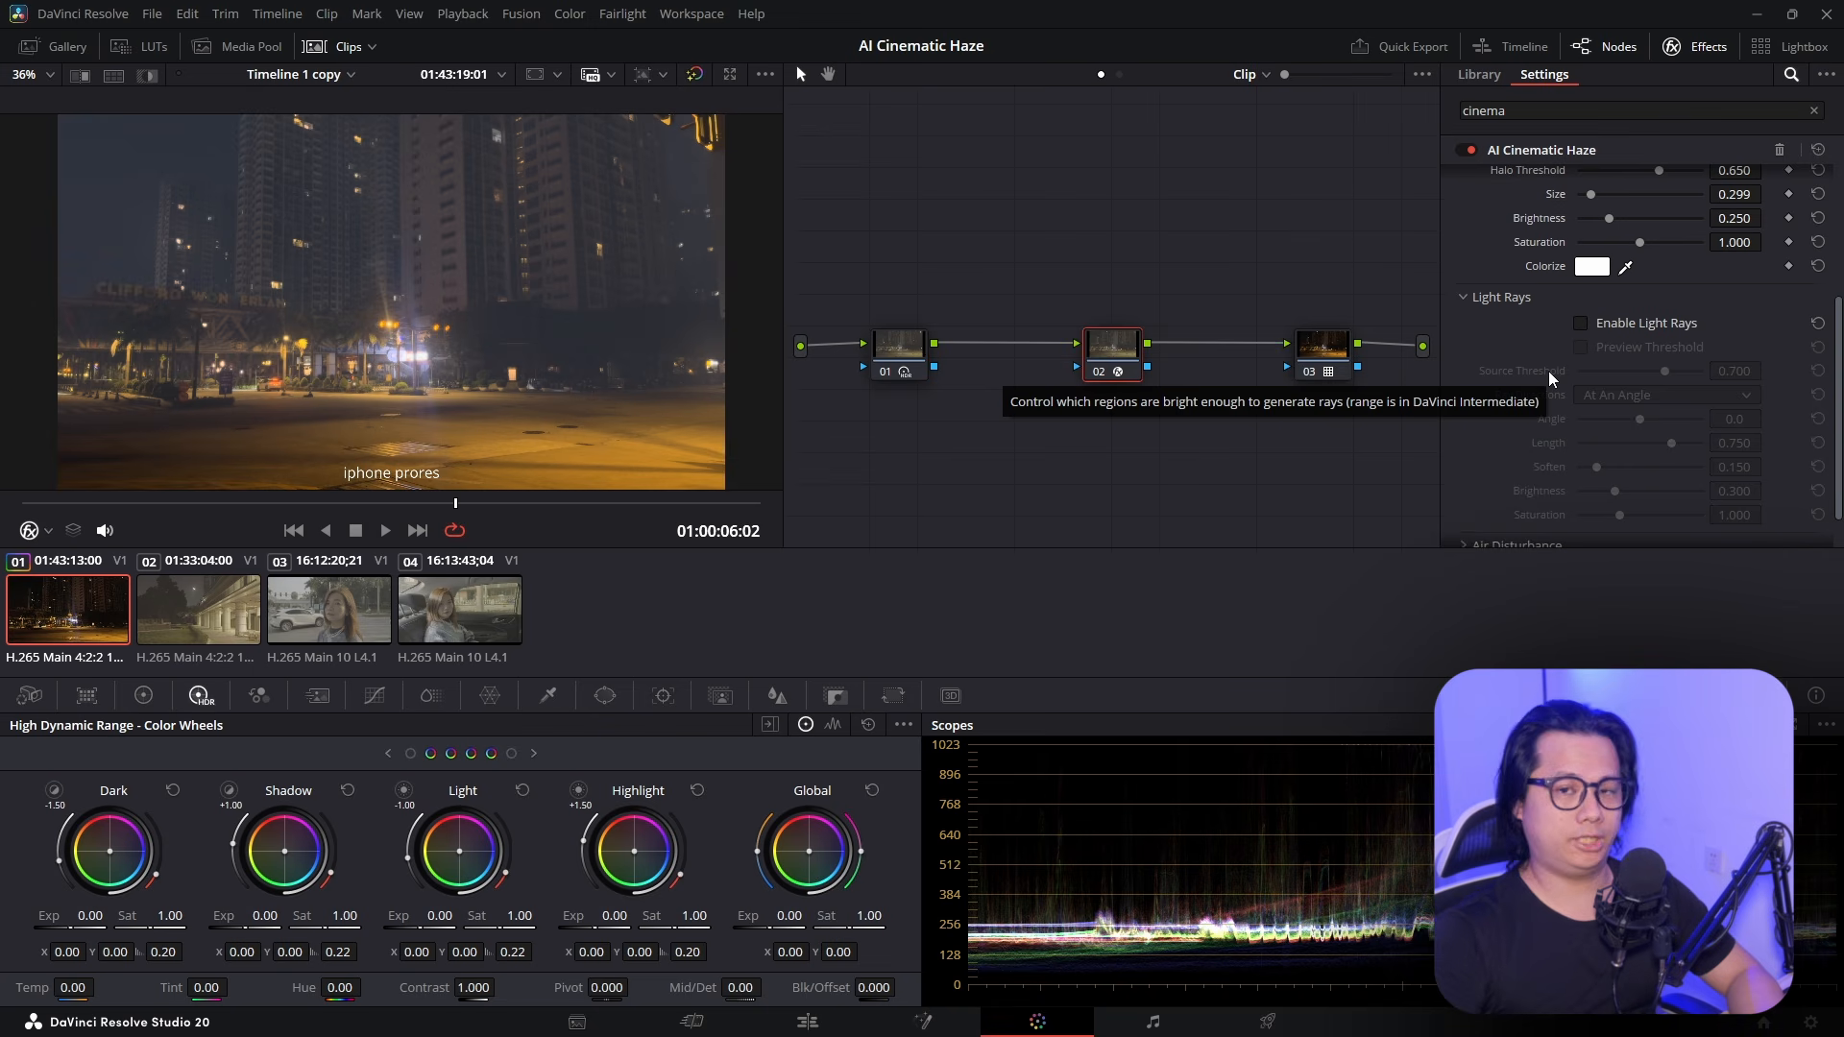
{"action": "left_click", "coordinate": [1582, 323]}
{"action": "left_click", "coordinate": [1582, 325]}
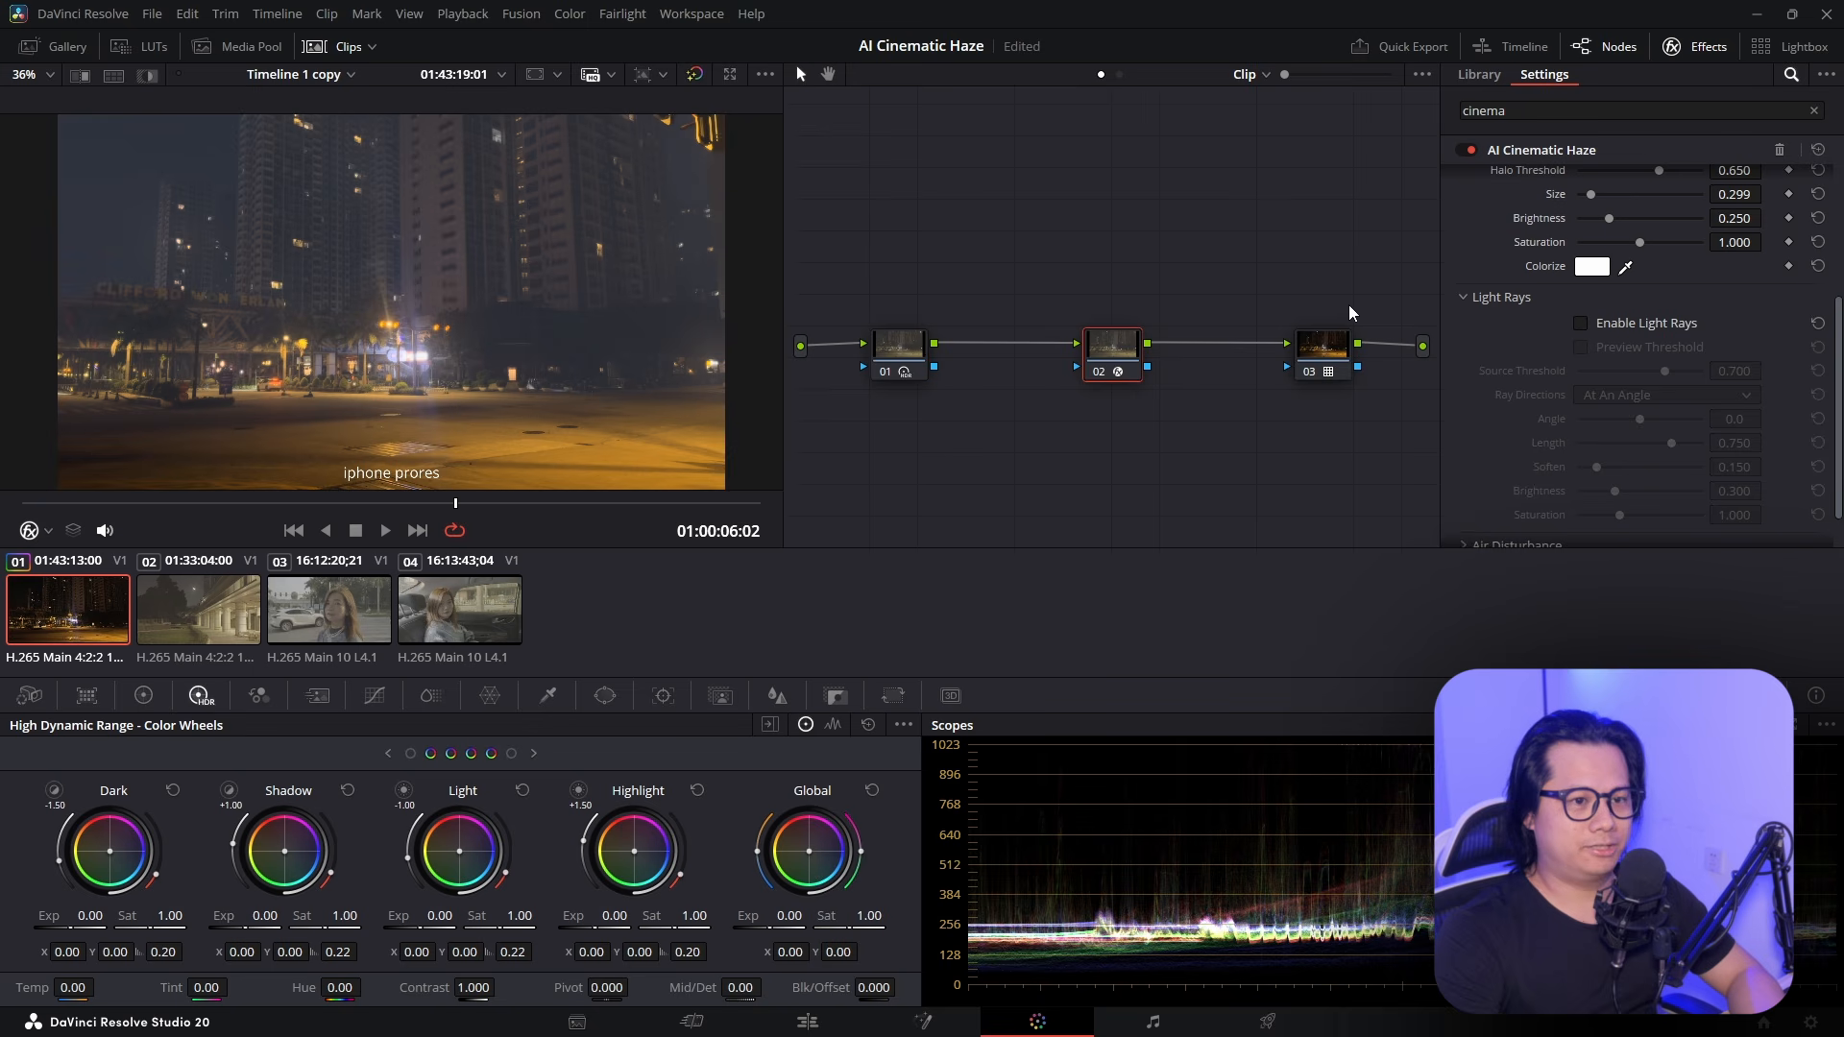
{"action": "left_click", "coordinate": [1581, 324]}
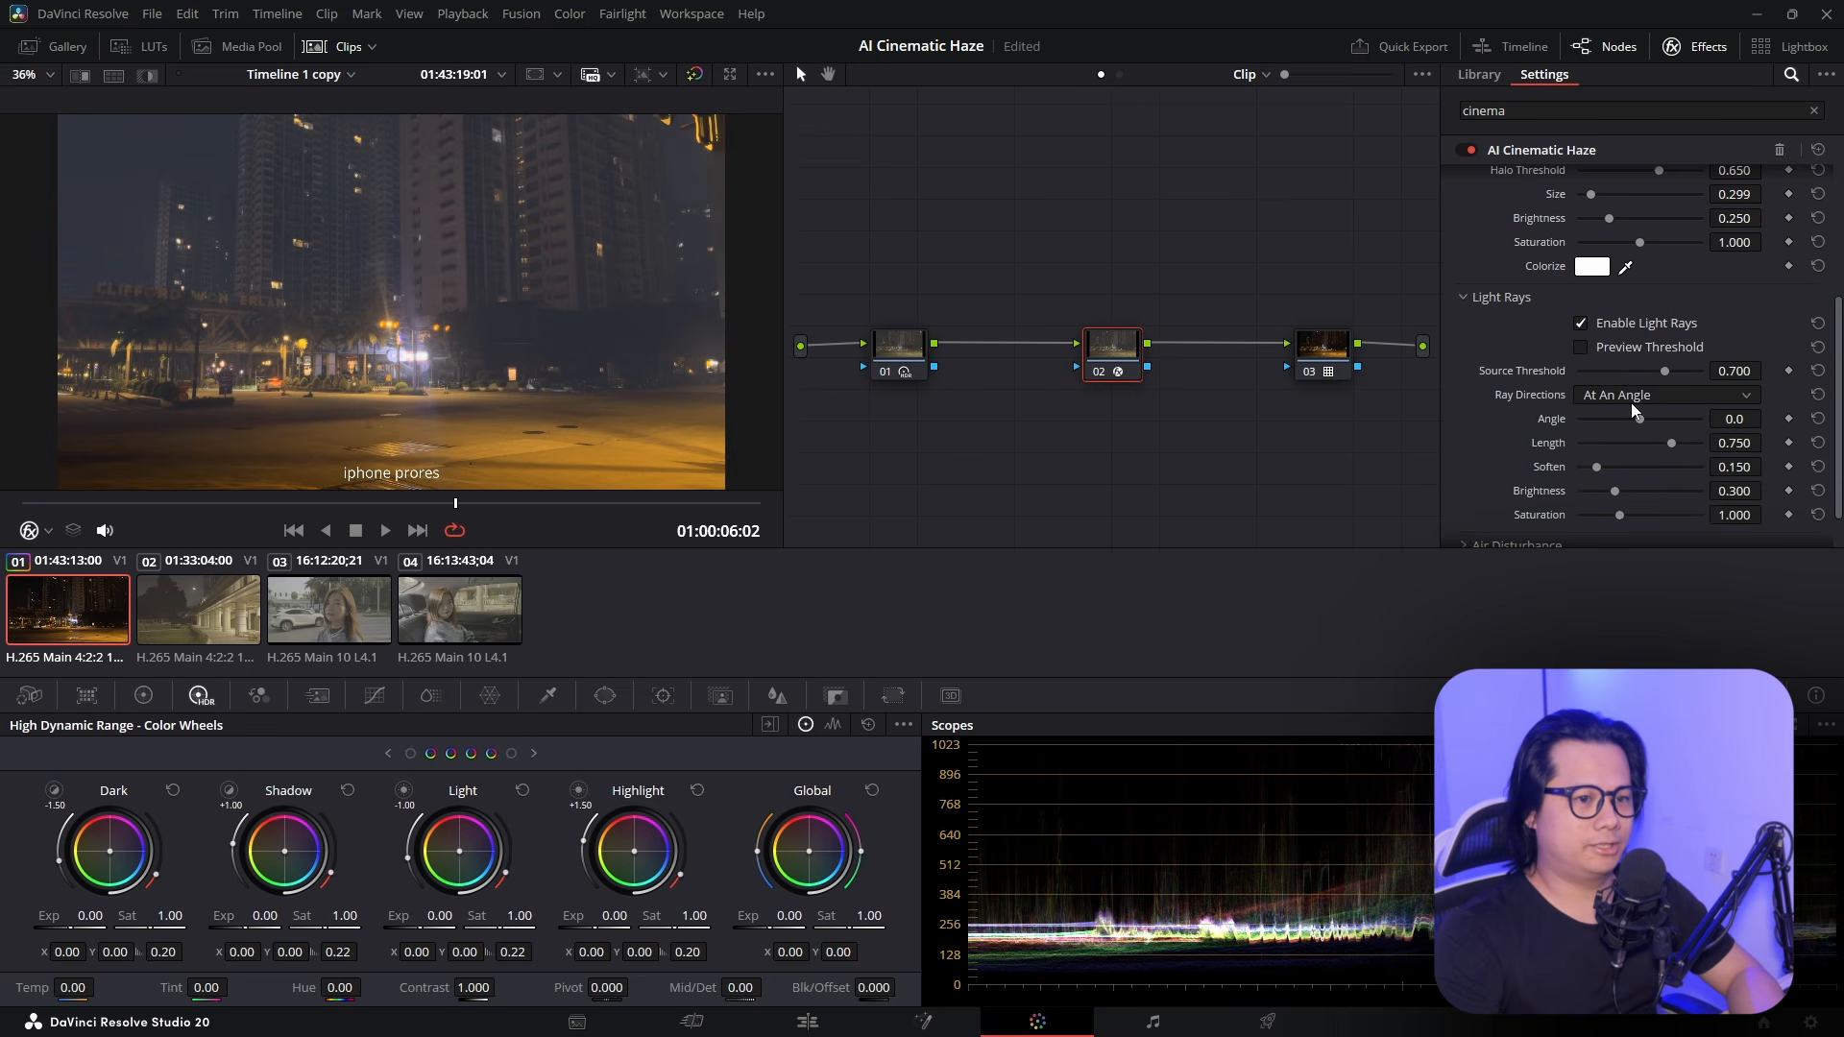
{"action": "left_click_drag", "start_coordinate": [1662, 415], "coordinate": [1787, 370]}
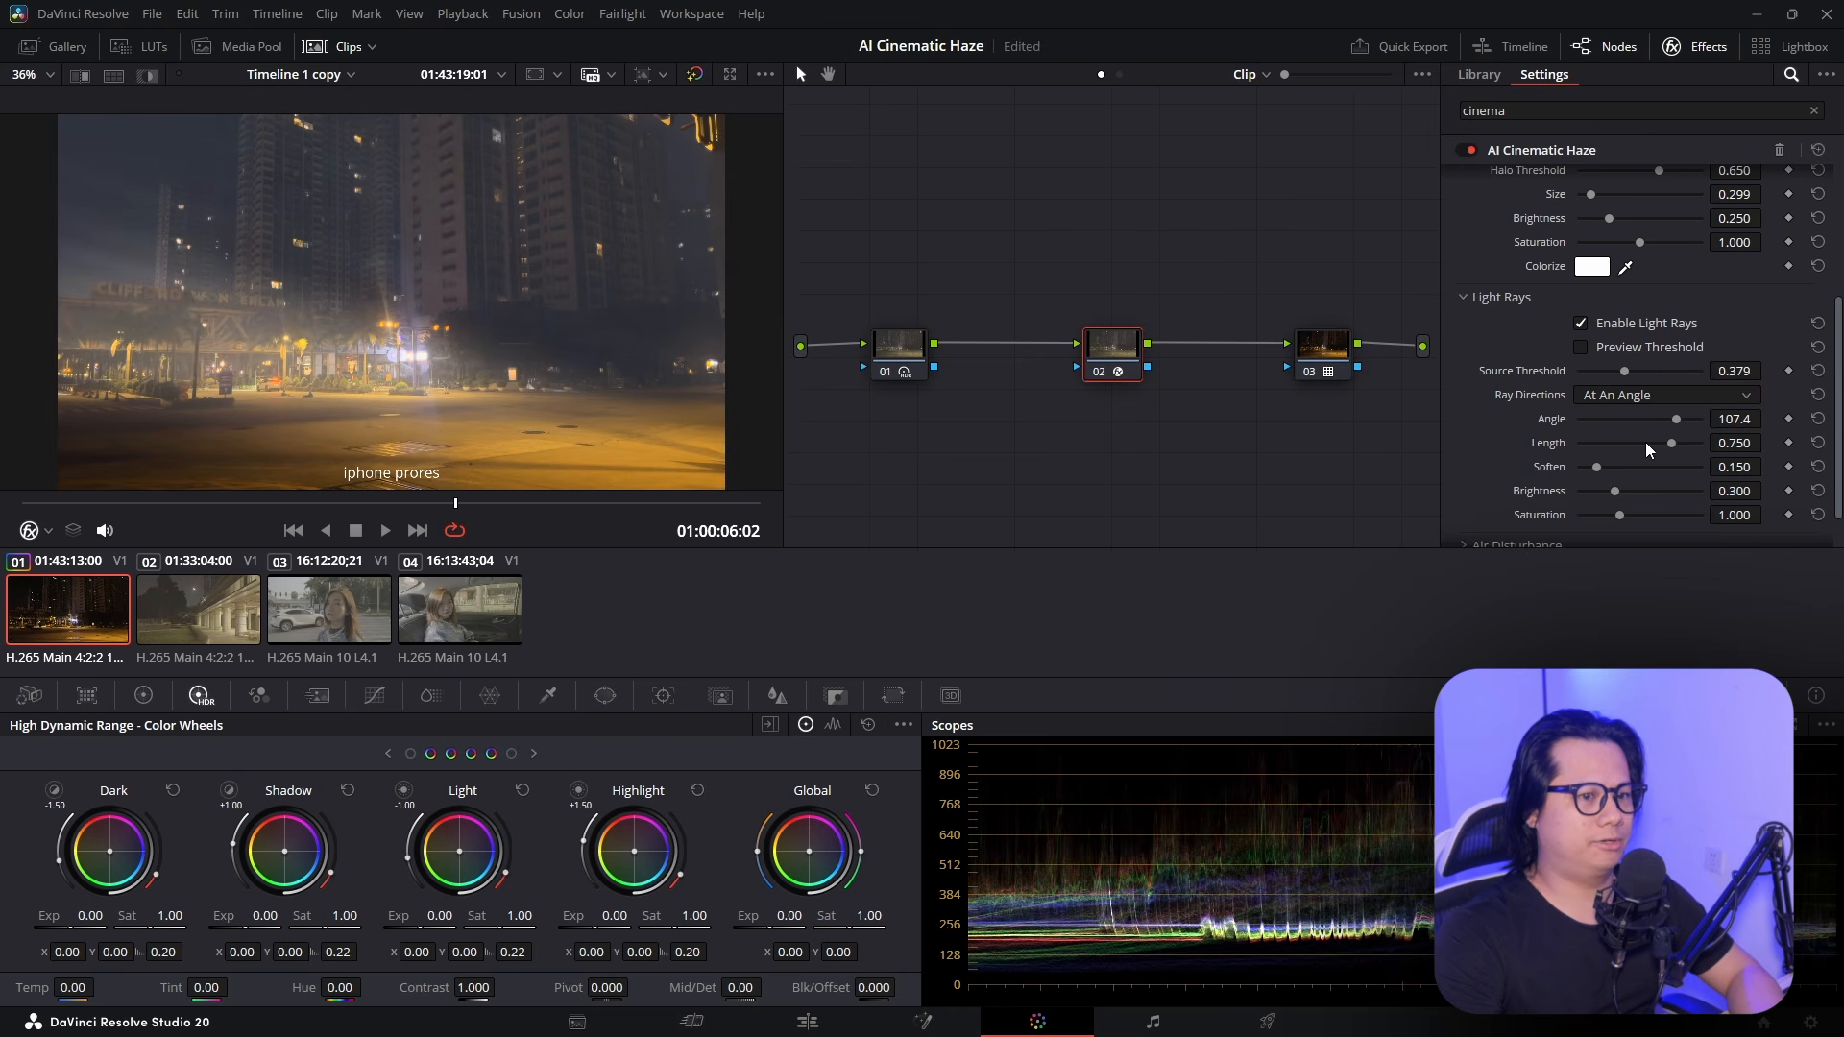
{"action": "left_click_drag", "start_coordinate": [1680, 419], "coordinate": [1644, 411]}
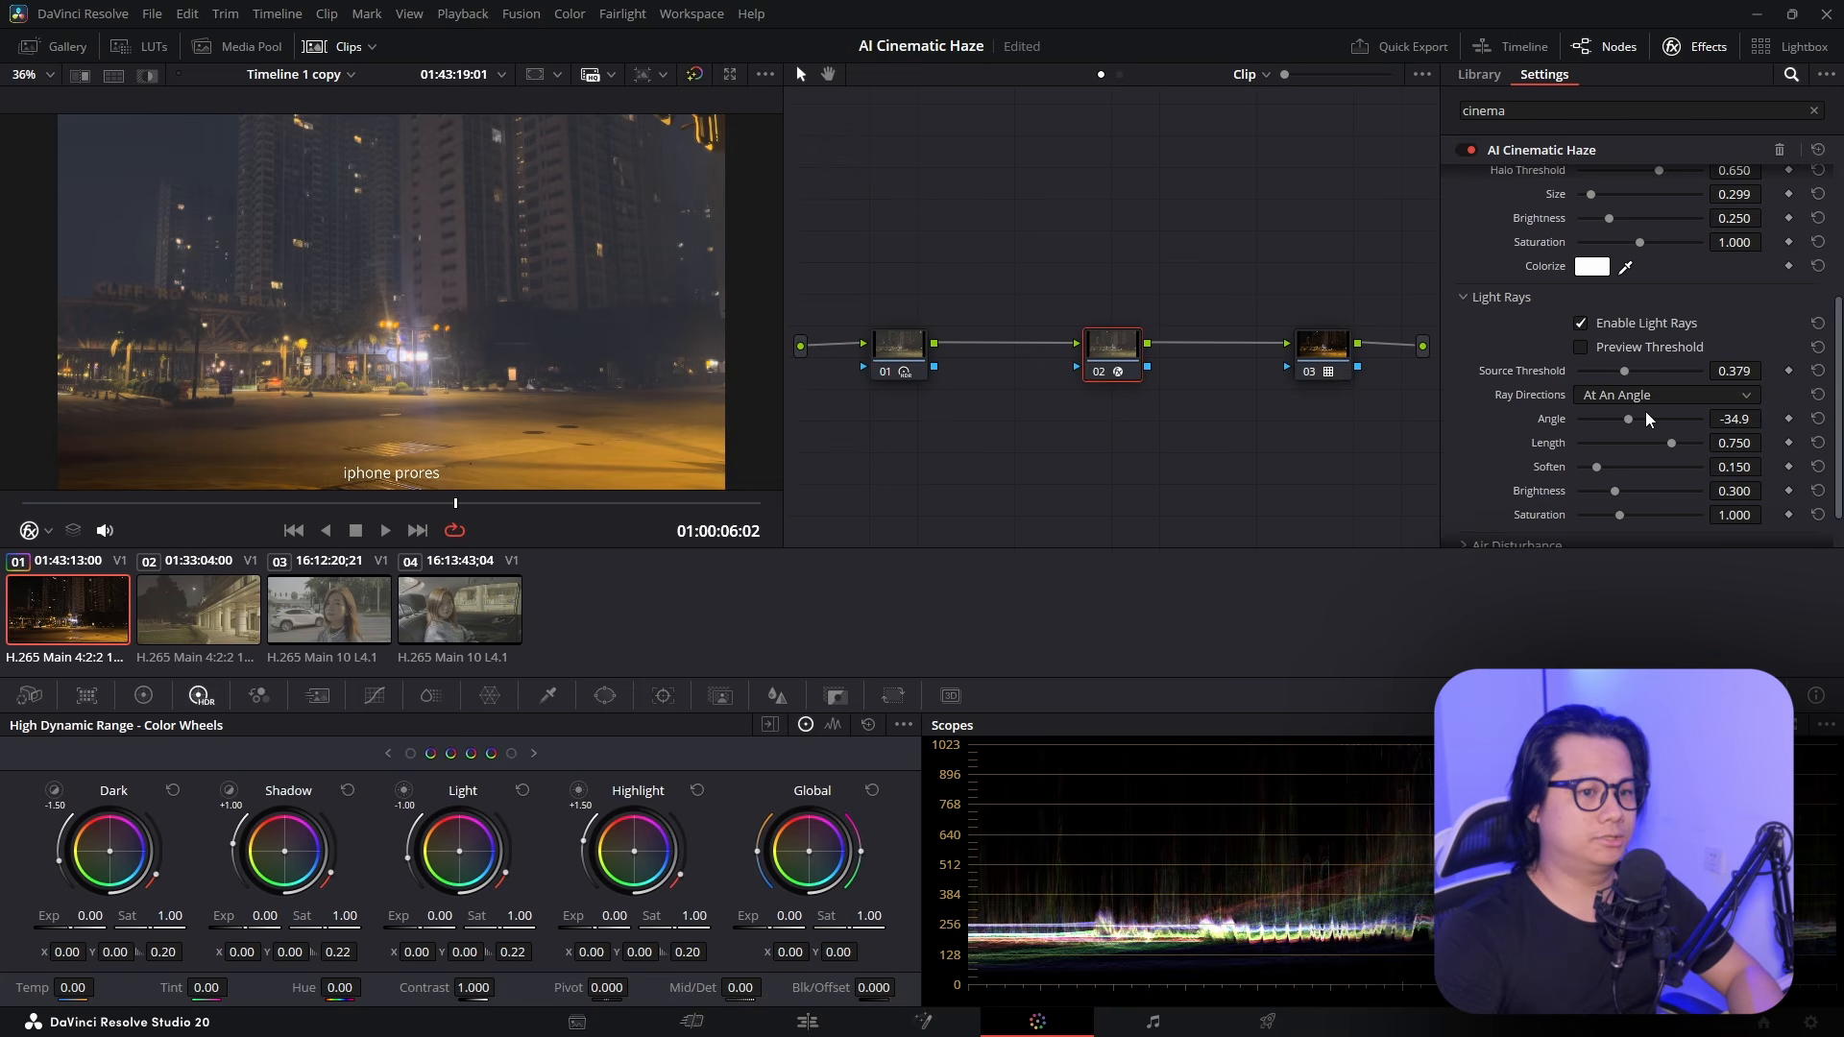
{"action": "left_click", "coordinate": [1622, 419]}
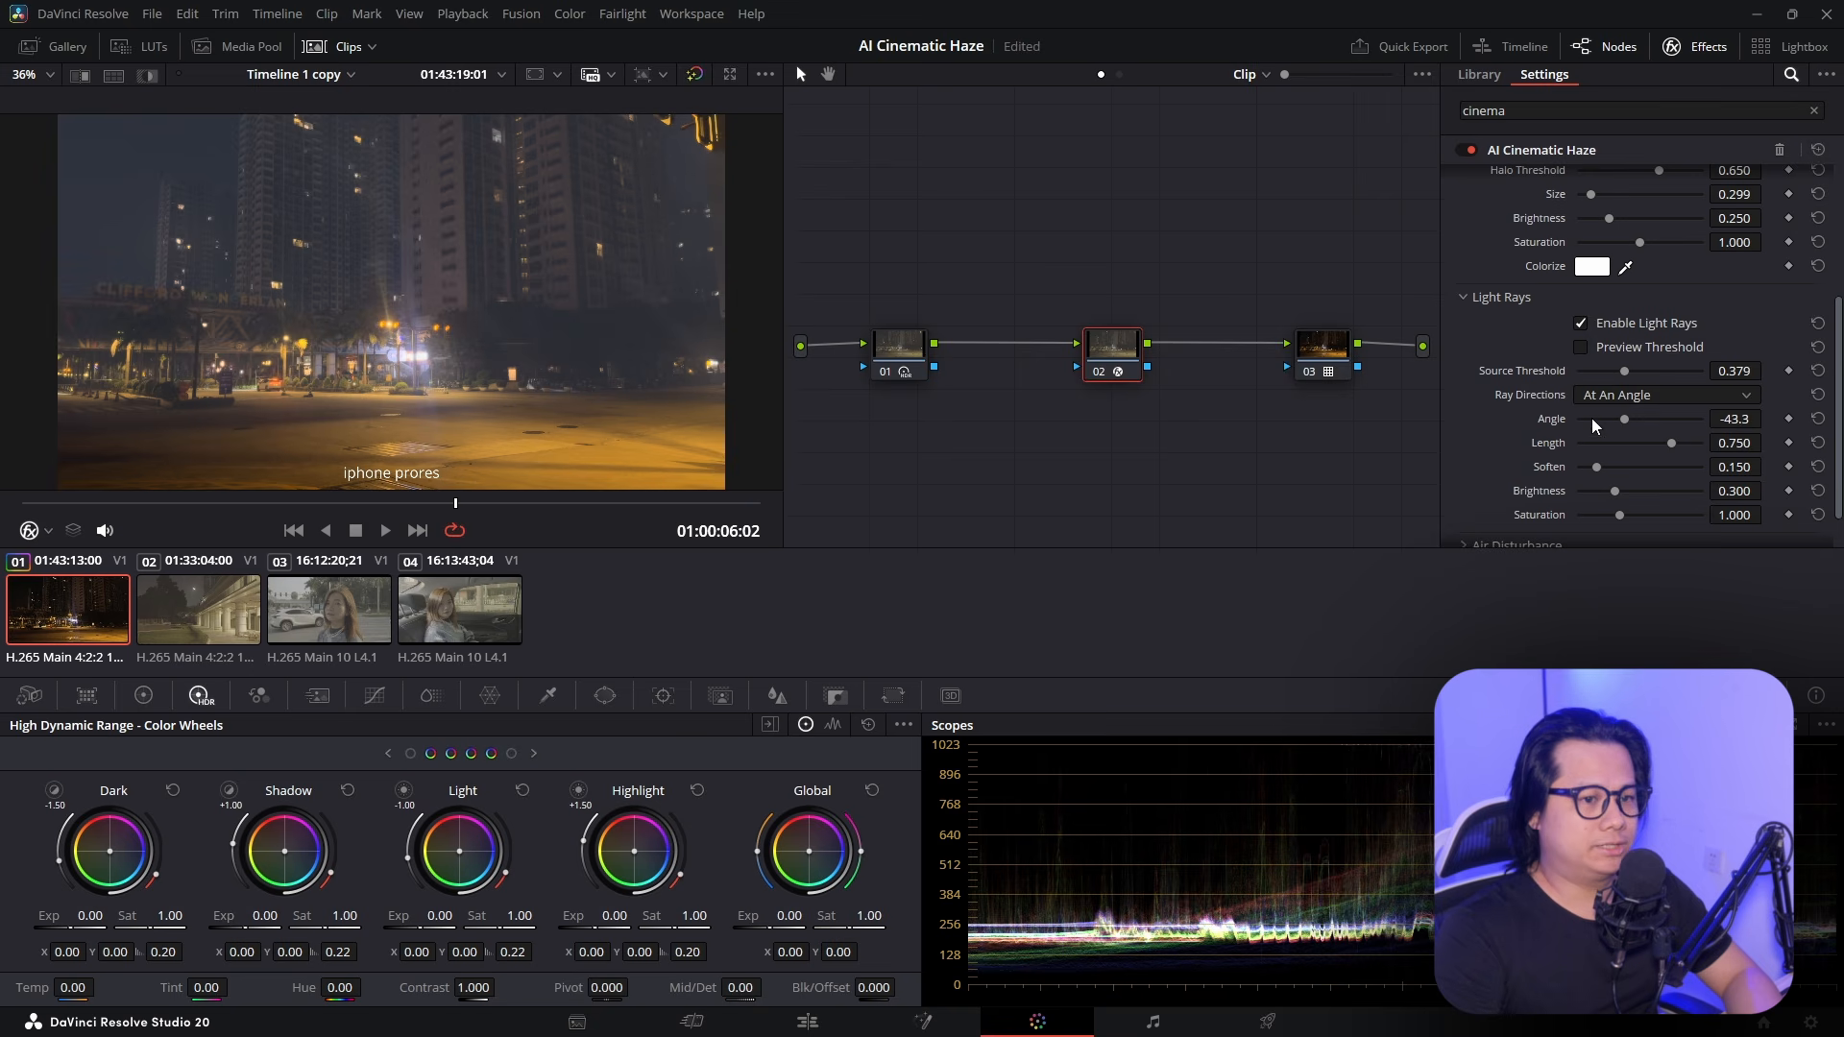
{"action": "left_click_drag", "start_coordinate": [1593, 418], "coordinate": [1701, 424]}
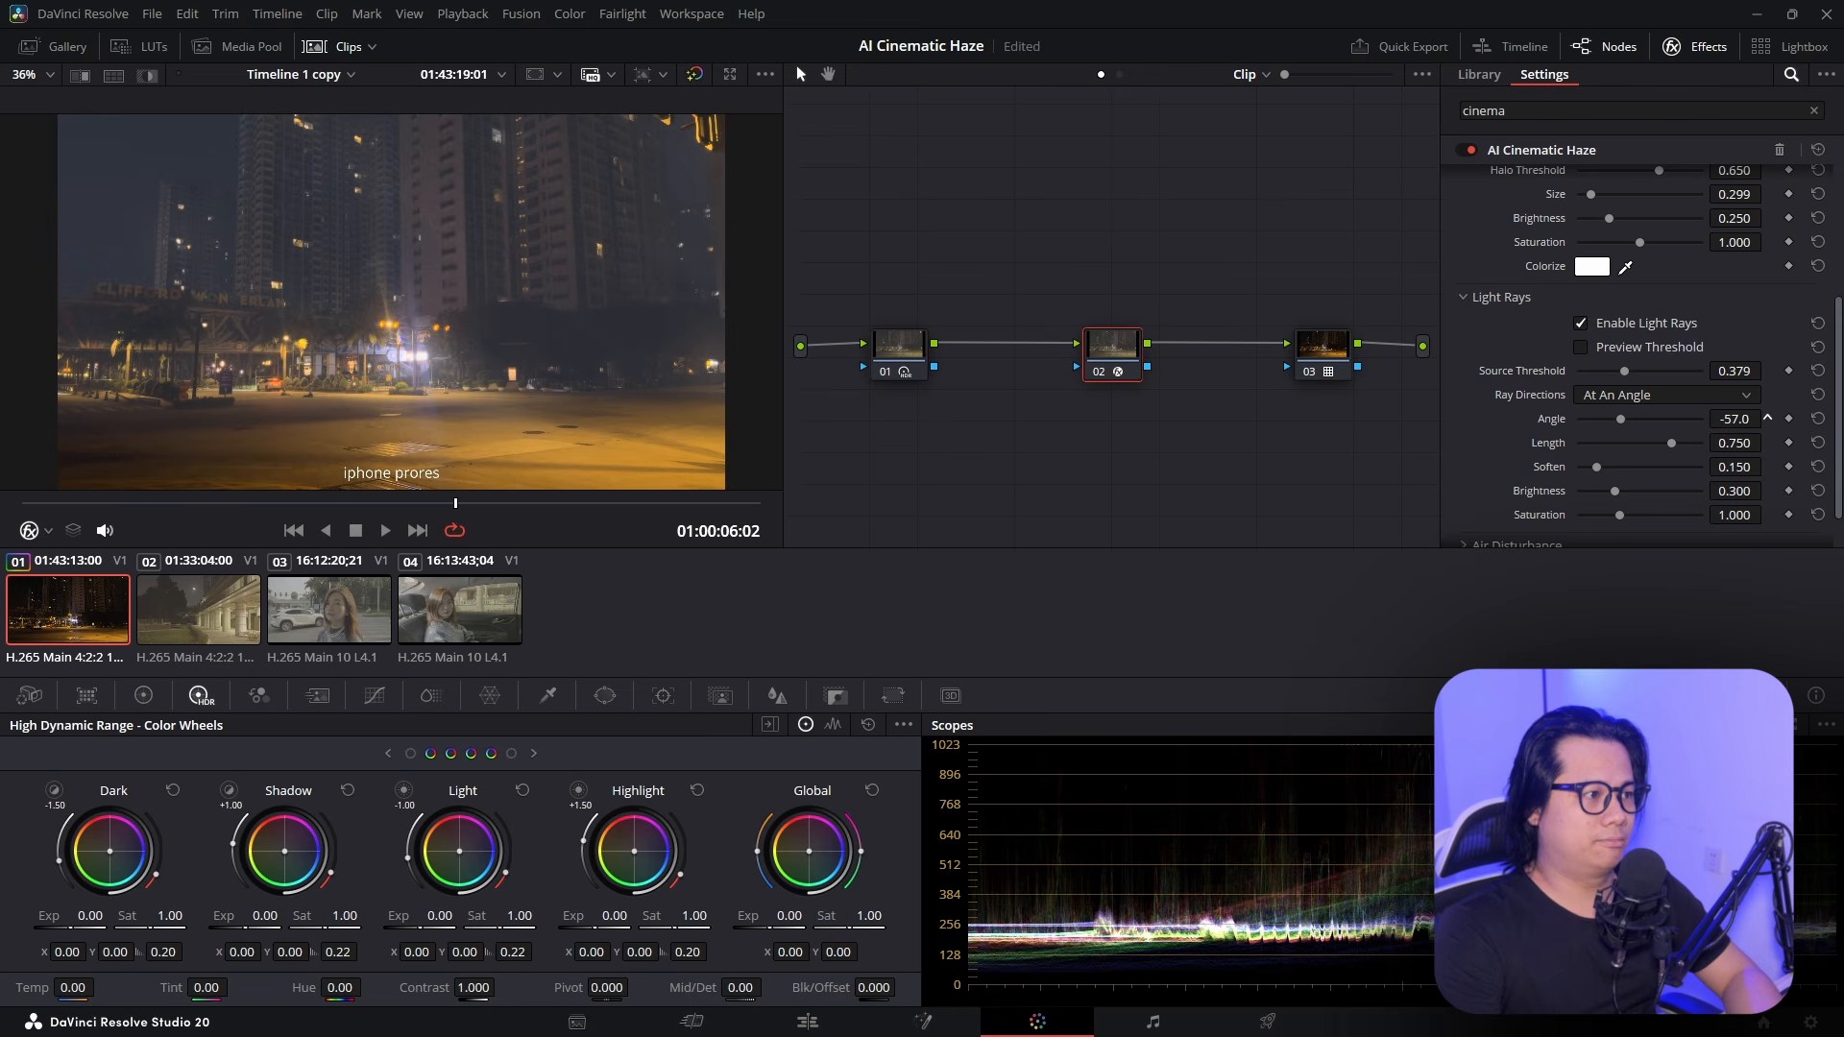
{"action": "left_click", "coordinate": [1582, 323]}
{"action": "left_click", "coordinate": [1502, 297]}
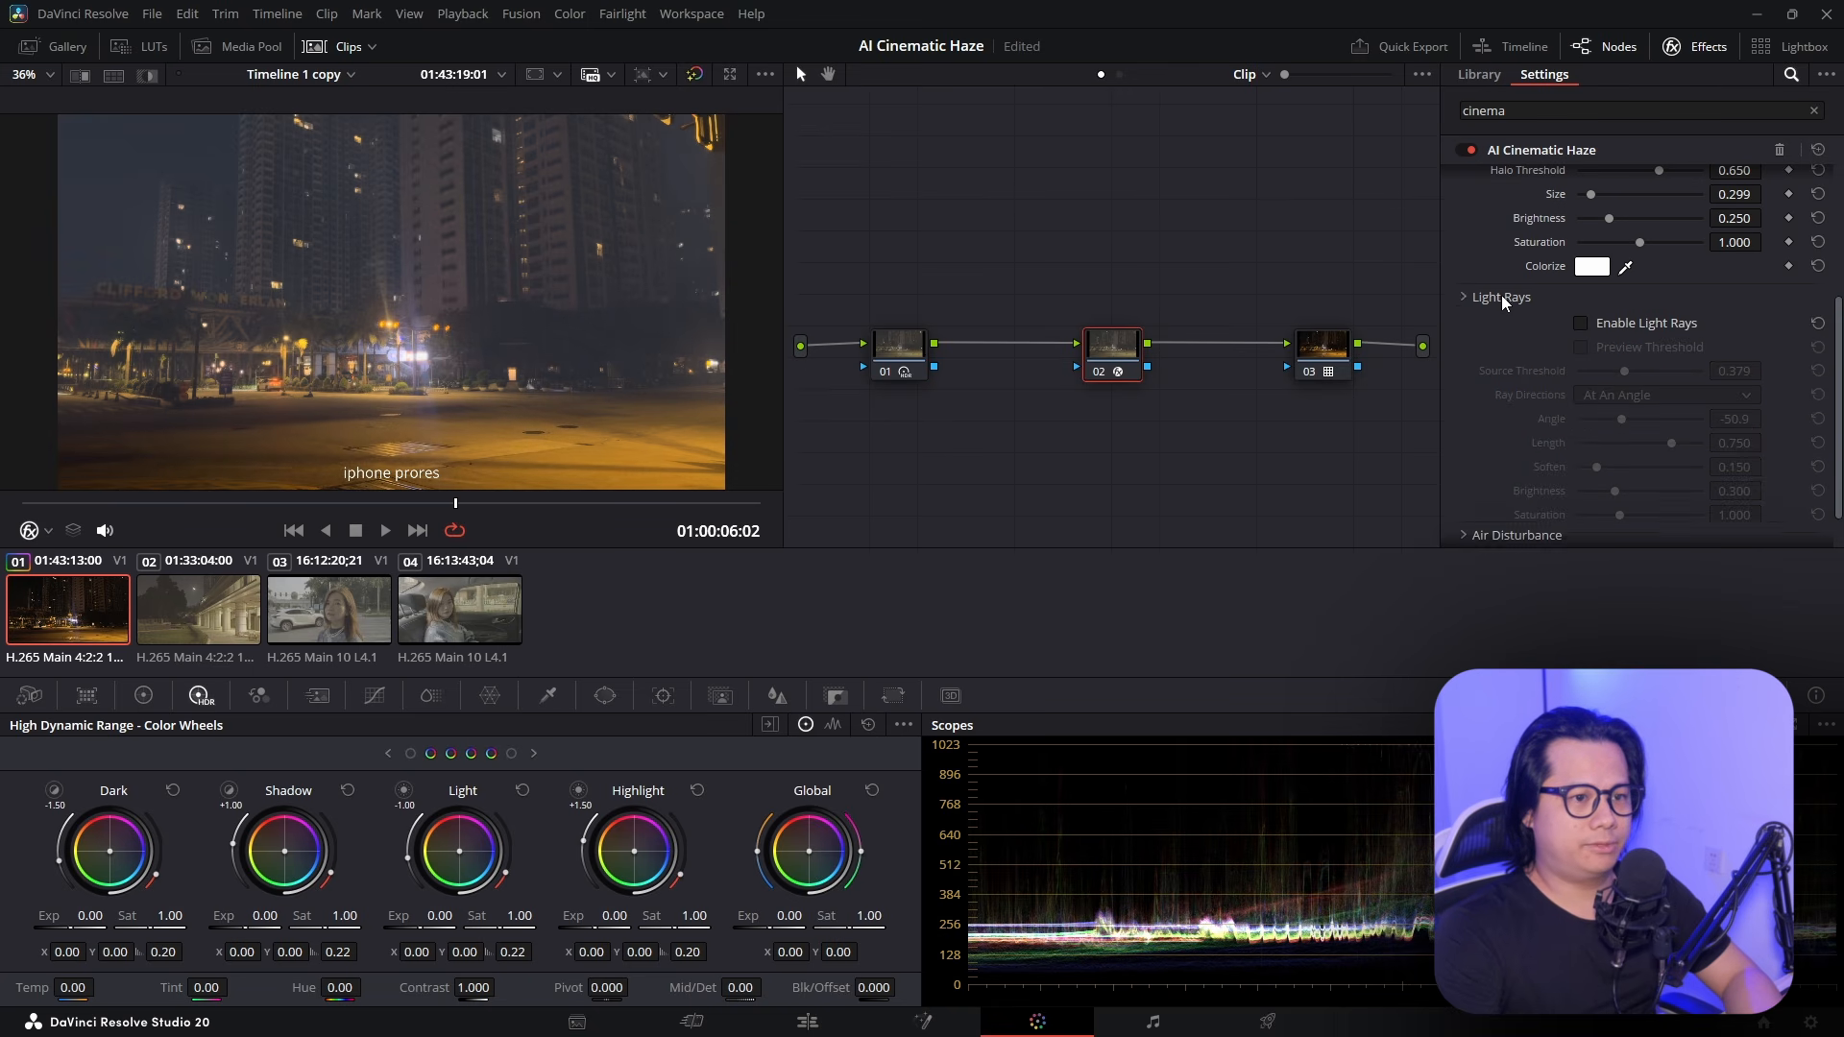
Enable Air Disturbance and briefly preview its haze influence
{"action": "left_click", "coordinate": [1512, 503]}
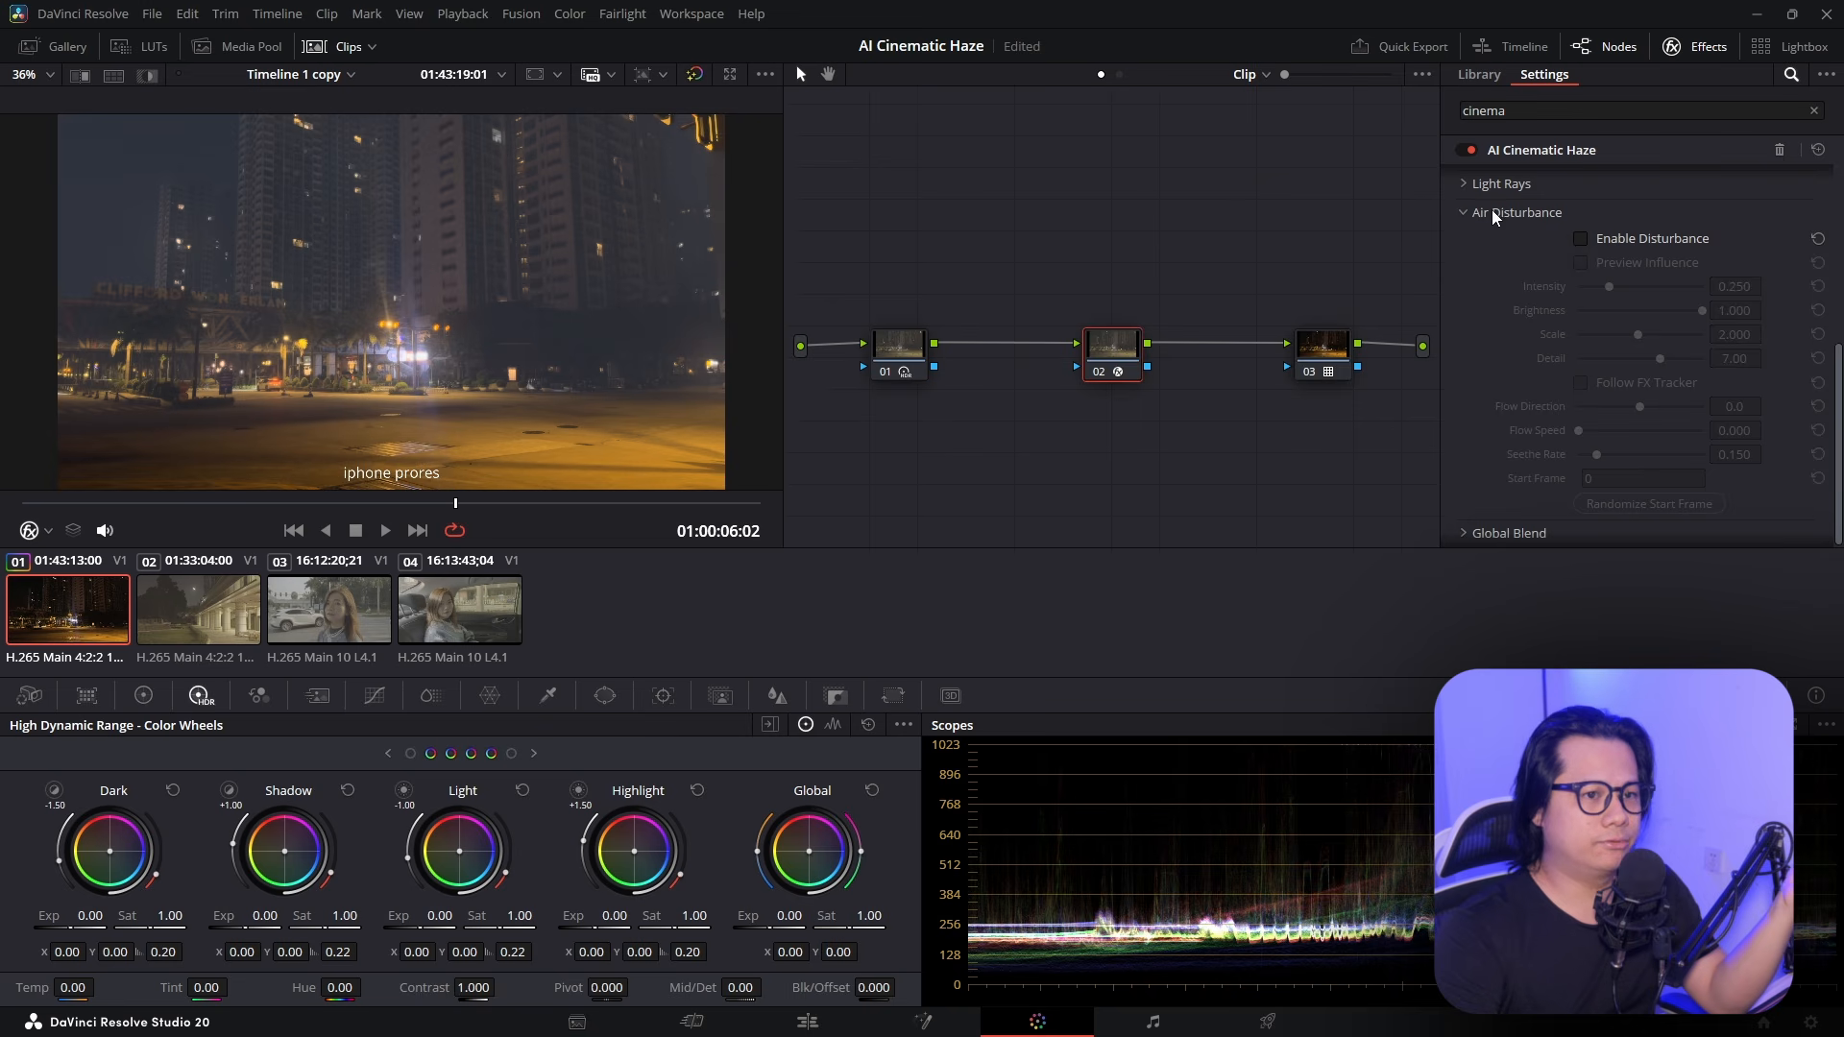
{"action": "left_click", "coordinate": [1580, 240]}
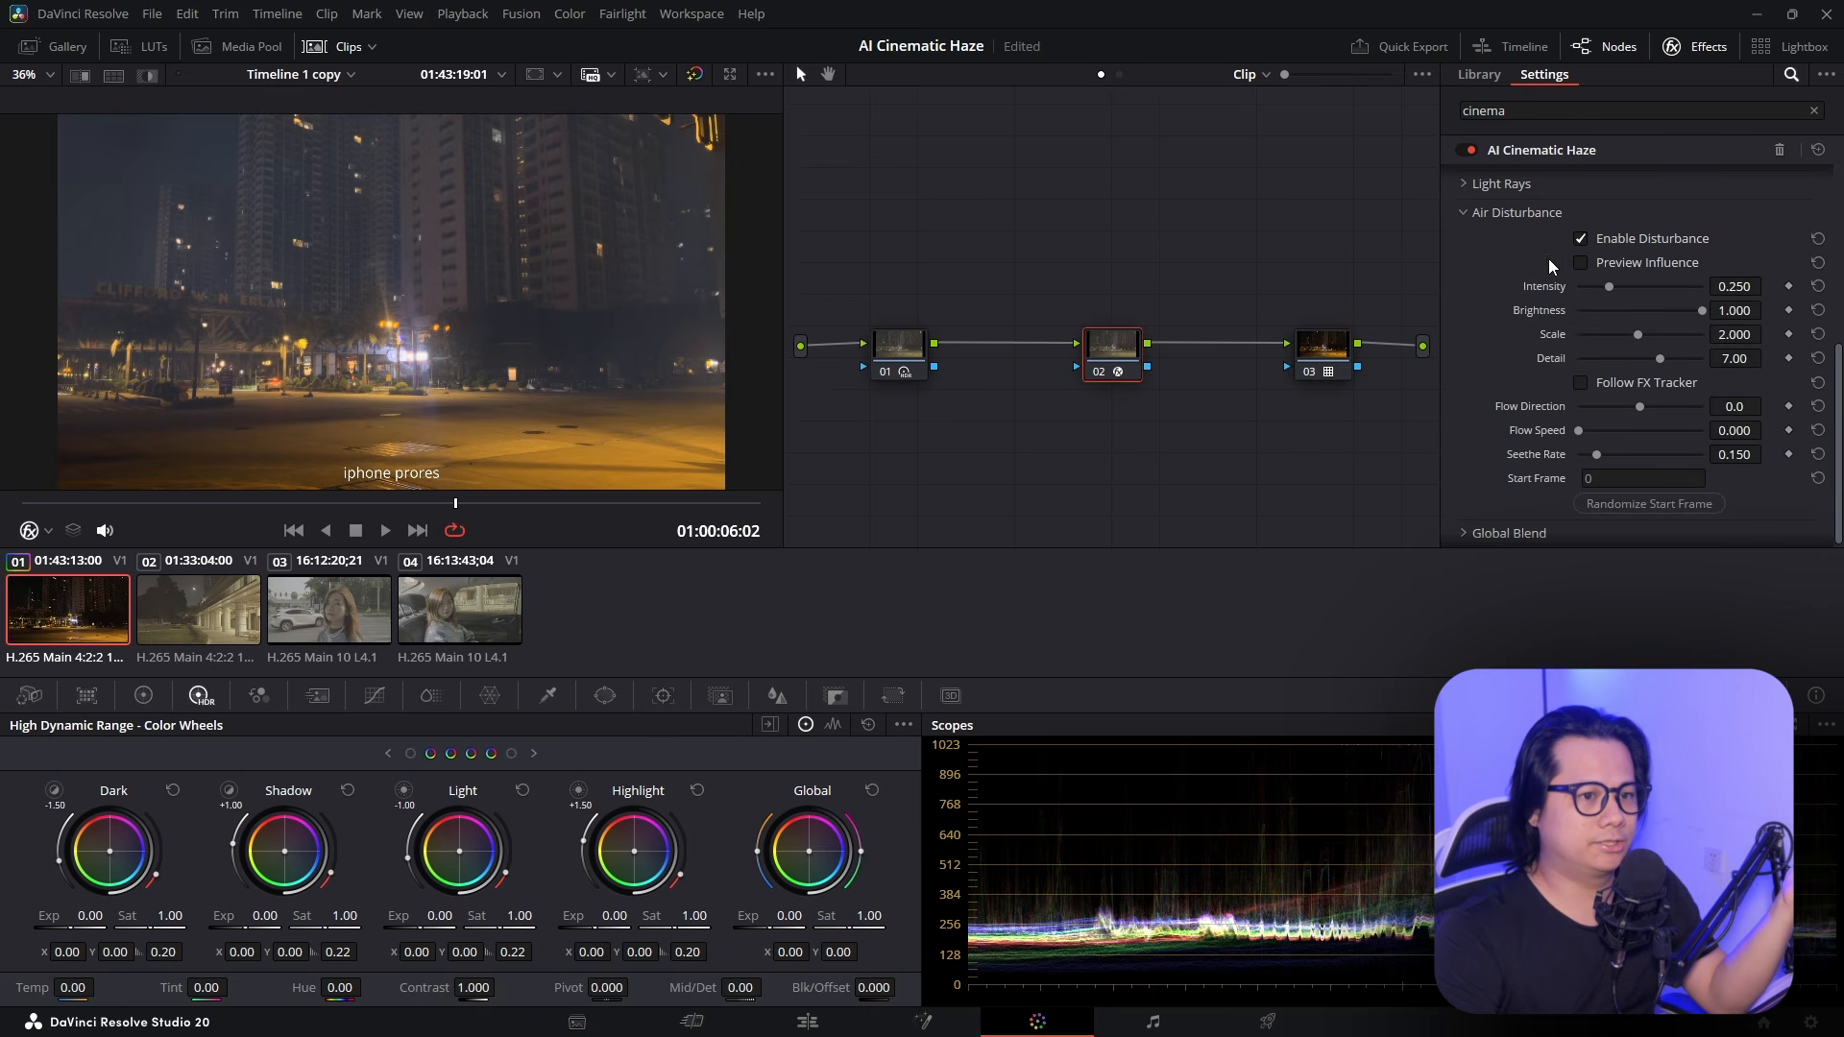
{"action": "left_click", "coordinate": [1580, 264]}
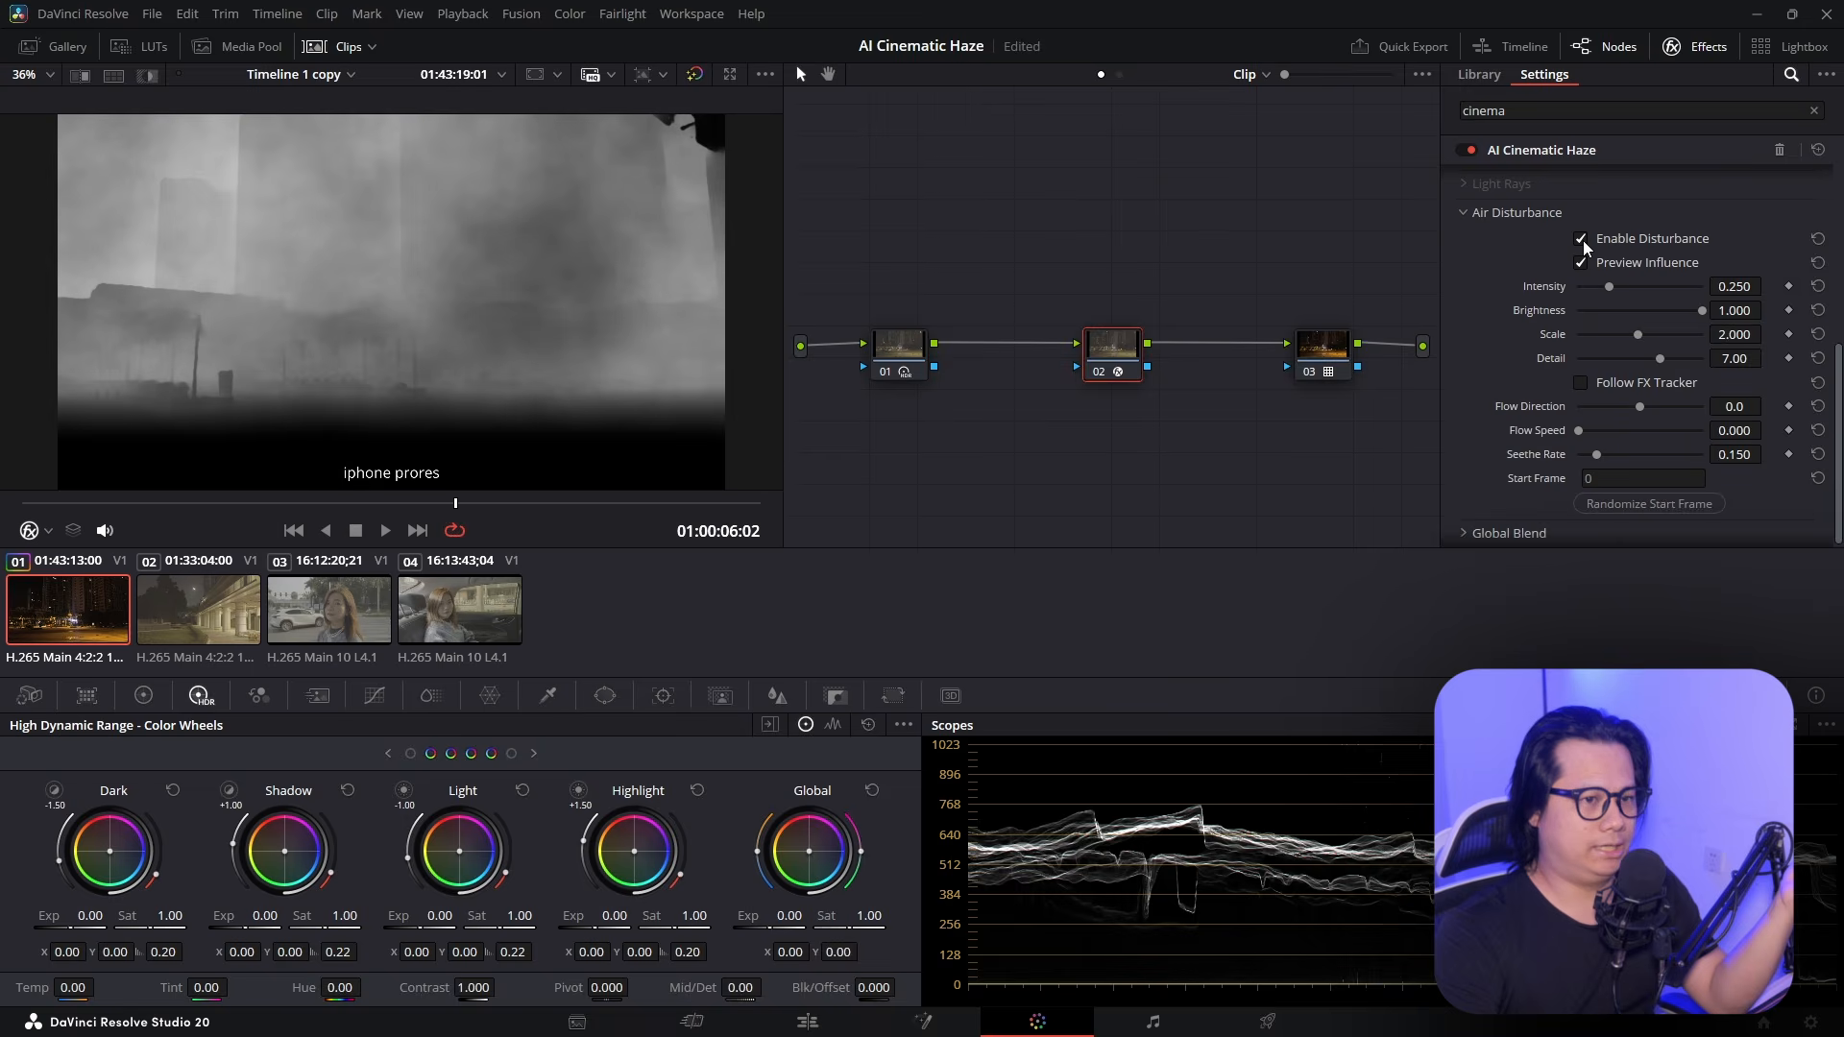
{"action": "left_click", "coordinate": [1581, 262]}
{"action": "scroll", "coordinate": [1513, 300], "scroll_direction": "up", "scroll_amount": 5}
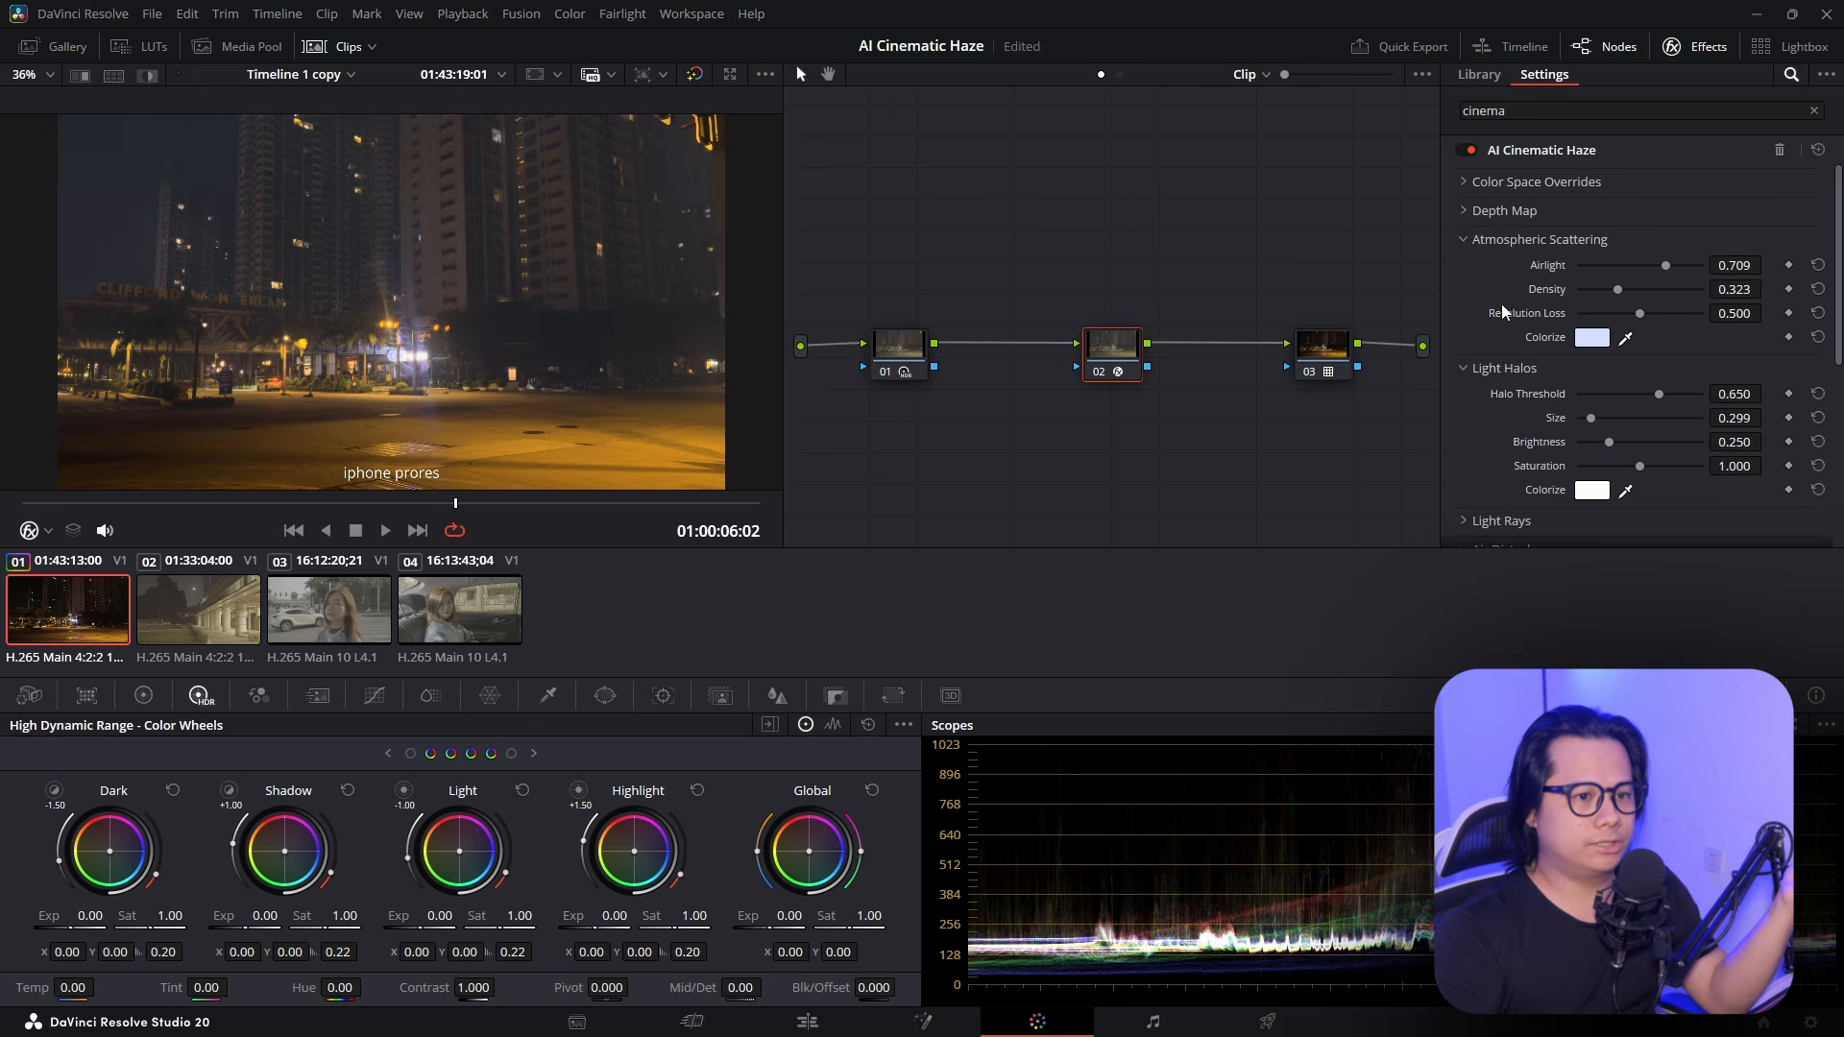
{"action": "scroll", "coordinate": [1510, 305], "scroll_direction": "down", "scroll_amount": 3}
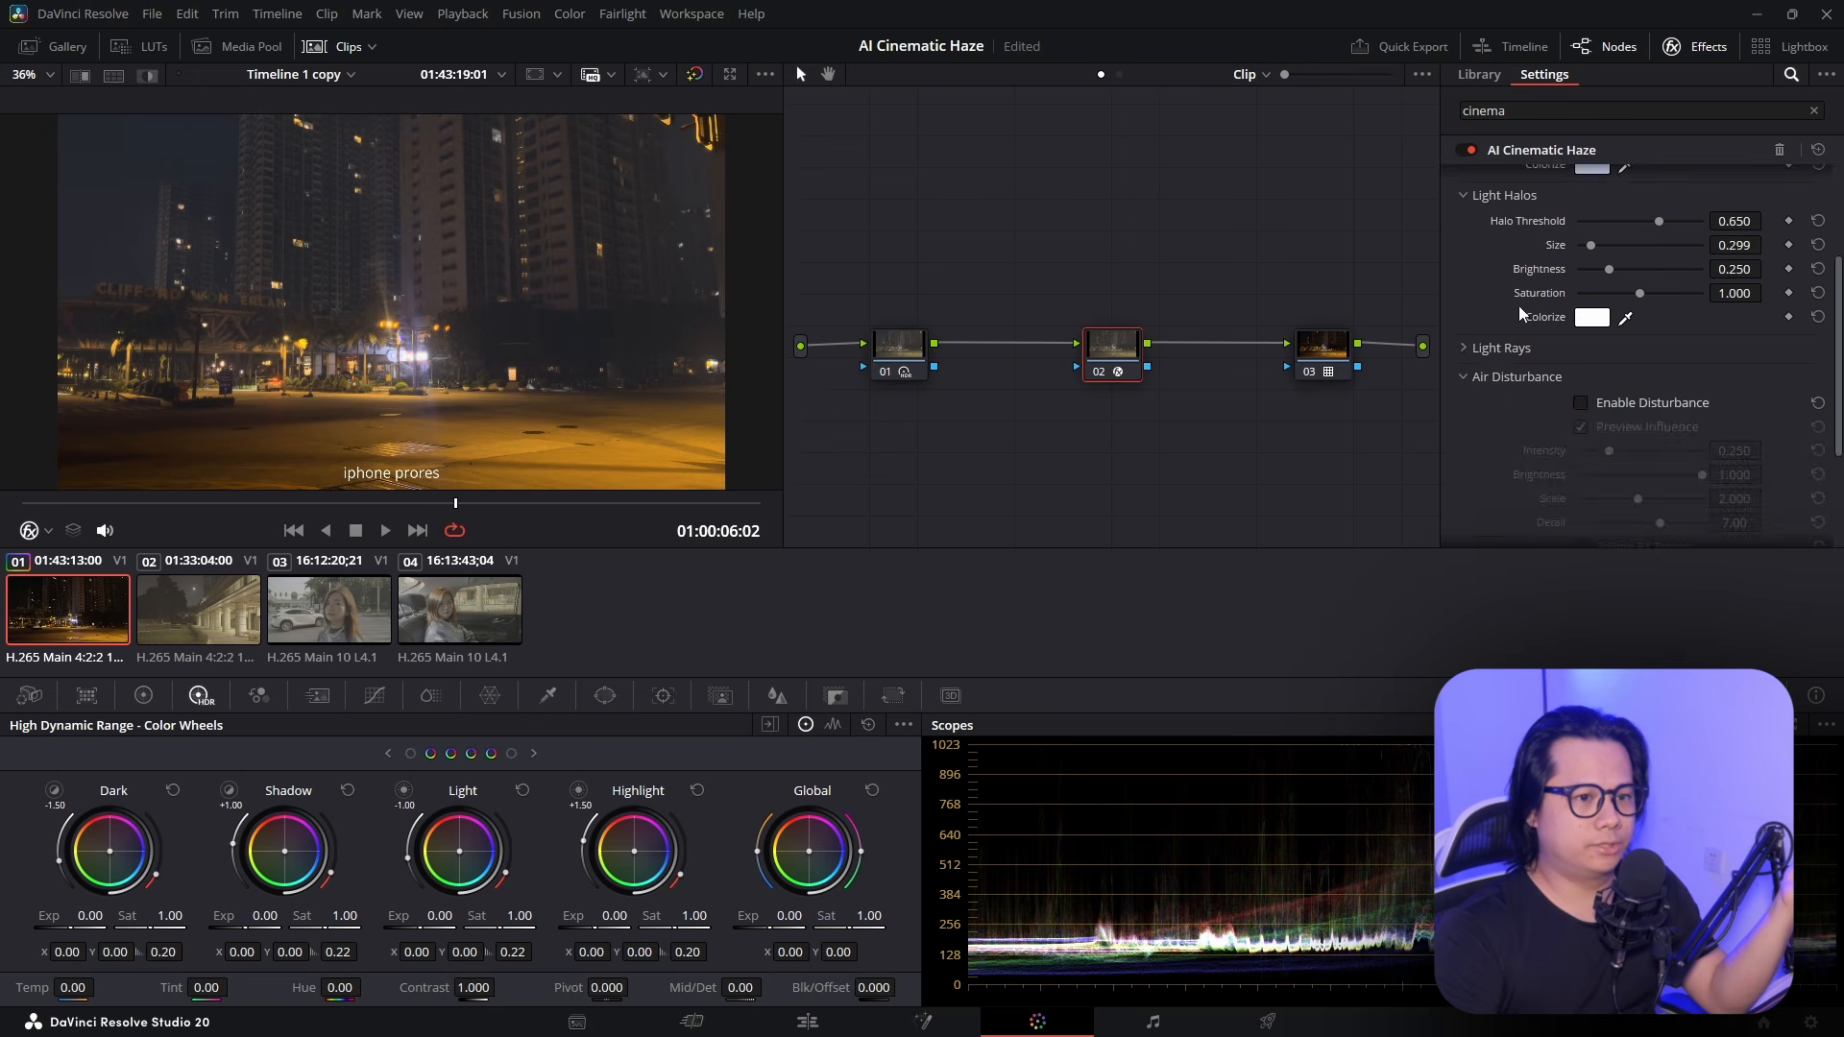
{"action": "scroll", "coordinate": [1519, 305], "scroll_direction": "up", "scroll_amount": 3}
{"action": "scroll", "coordinate": [1503, 332], "scroll_direction": "down", "scroll_amount": 3}
{"action": "scroll", "coordinate": [1580, 405], "scroll_direction": "up", "scroll_amount": 4}
Check the clip's depth map preview, hide it, and turn the air disturbance haze on
{"action": "left_click", "coordinate": [1581, 236]}
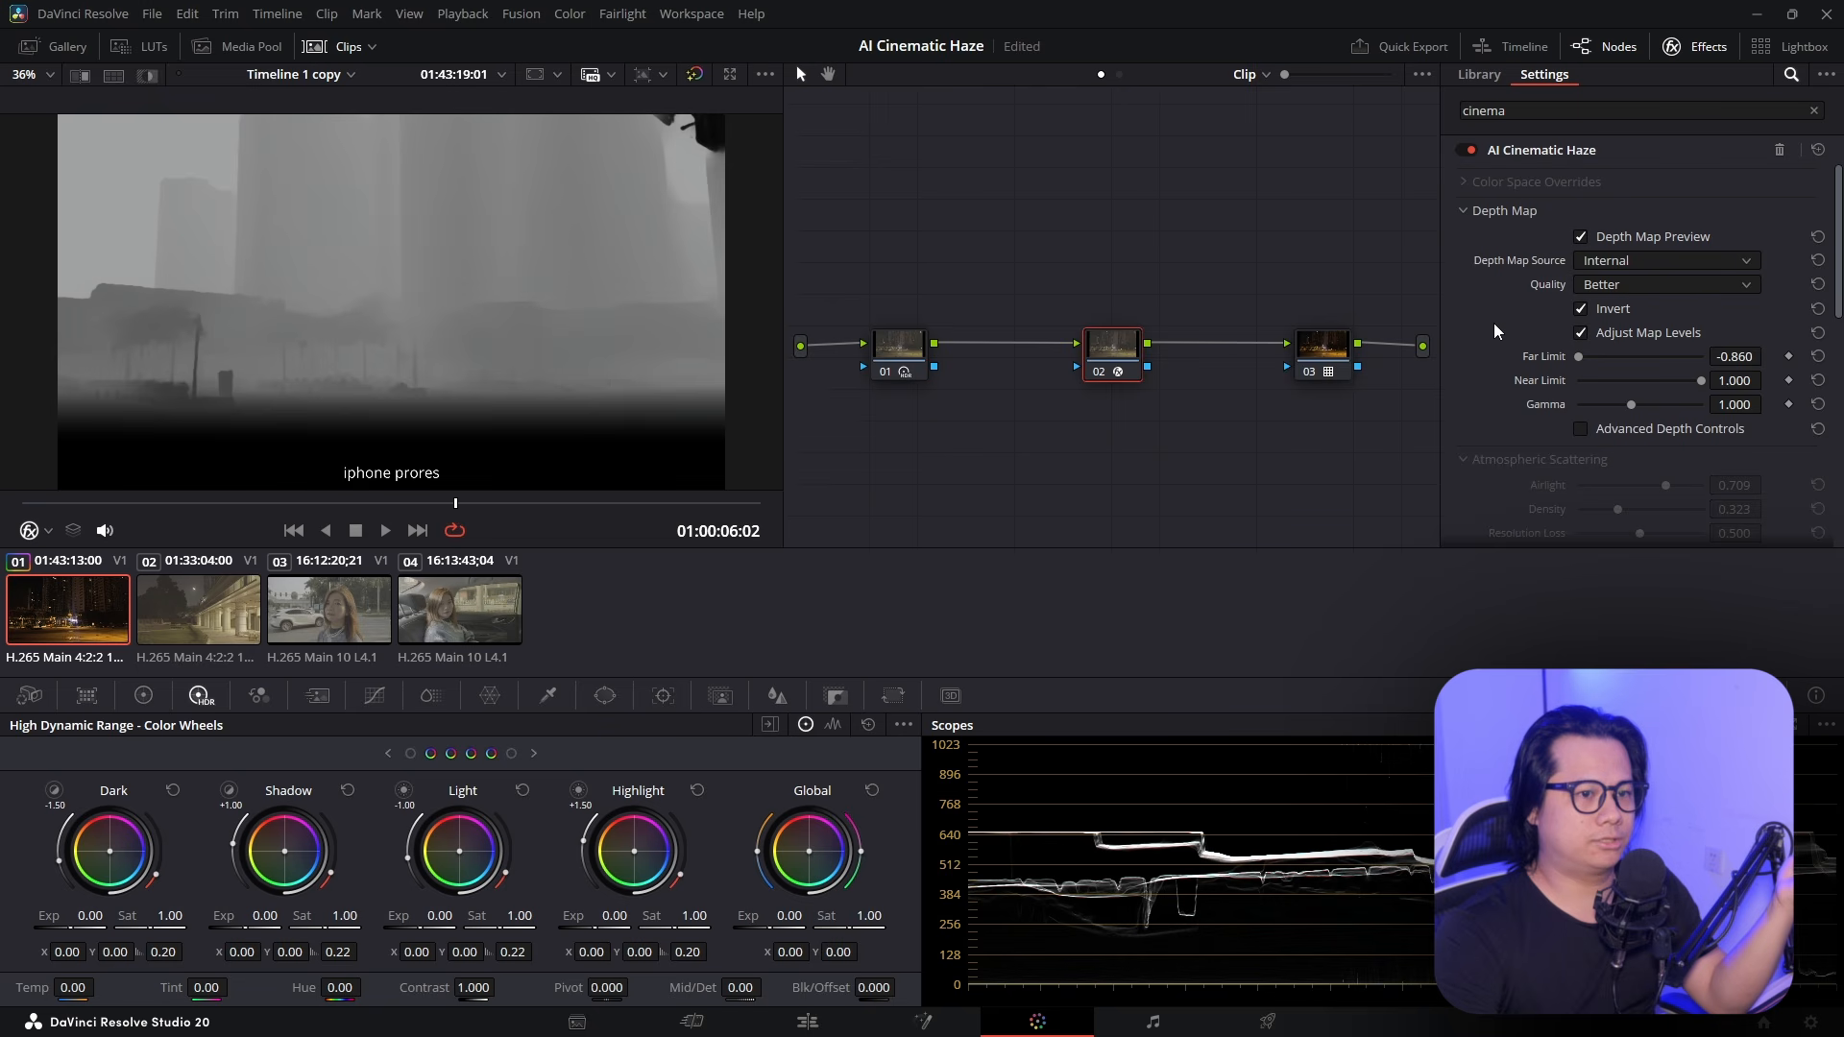
{"action": "scroll", "coordinate": [1537, 288], "scroll_direction": "down", "scroll_amount": 4}
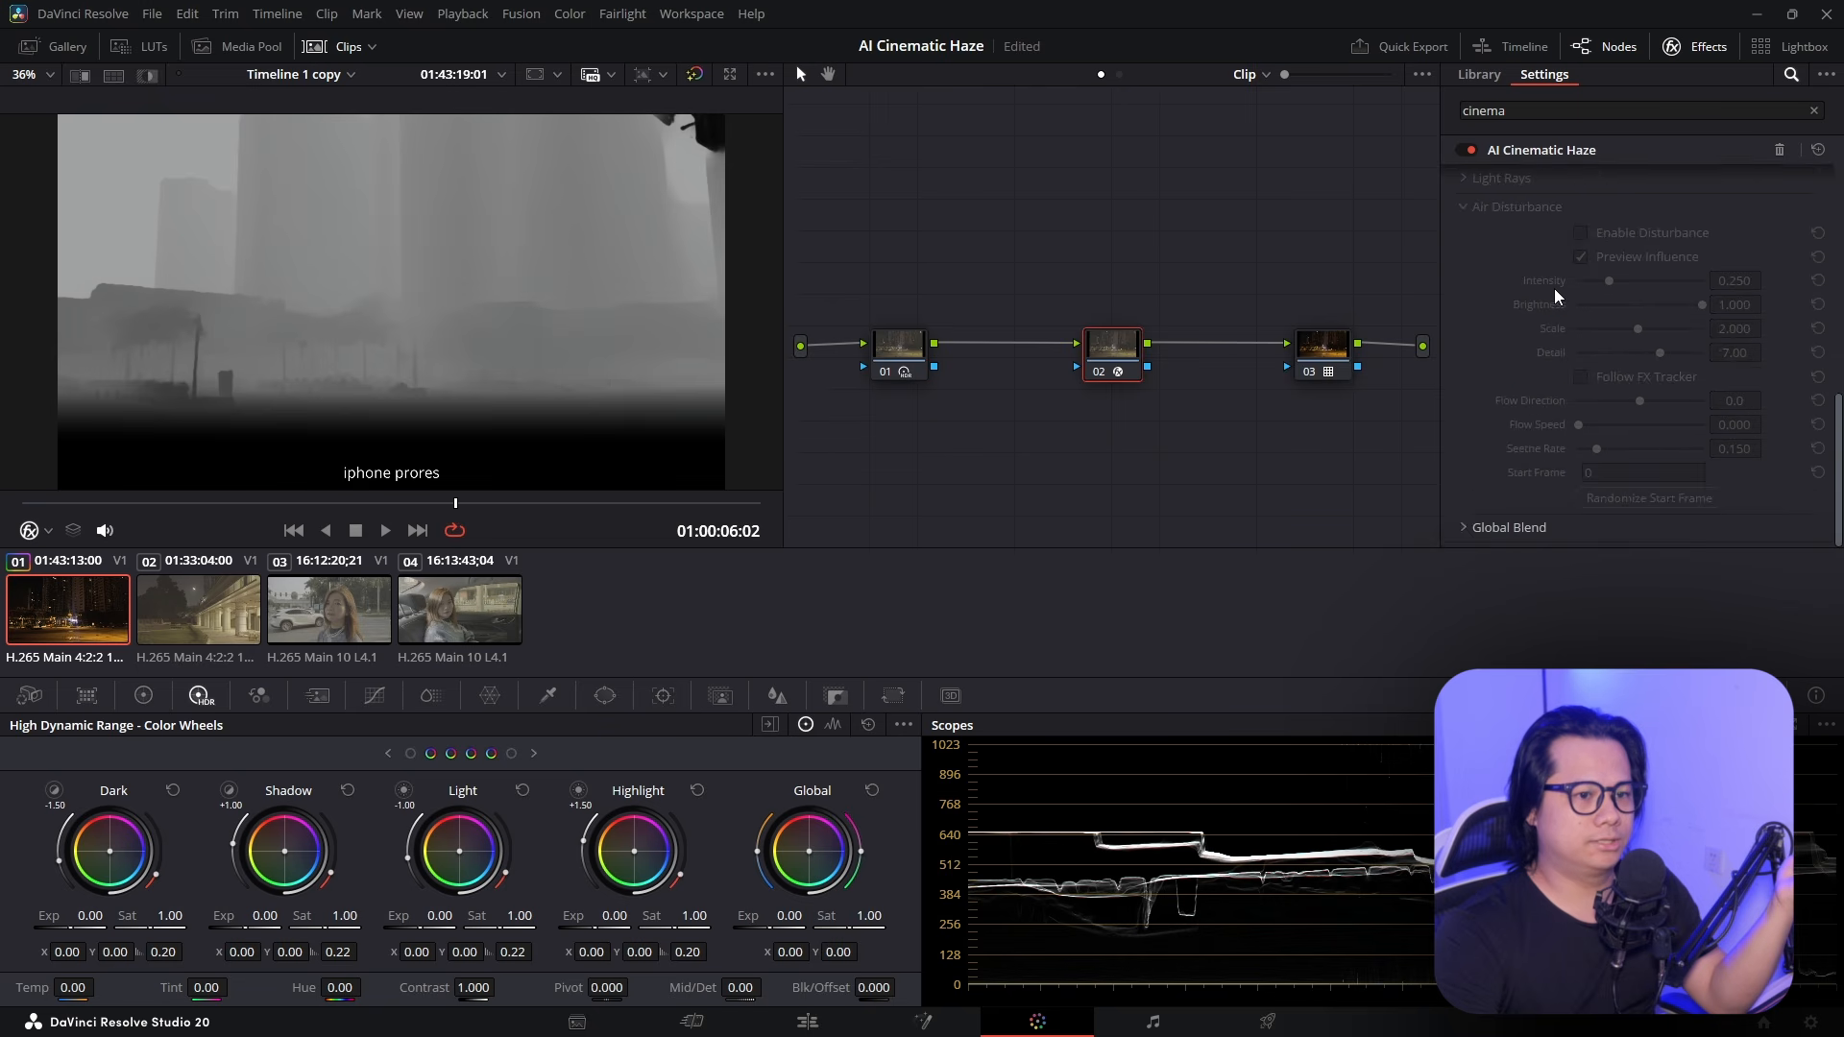
{"action": "key", "text": "ctrl+z"}
{"action": "left_click", "coordinate": [1593, 233]}
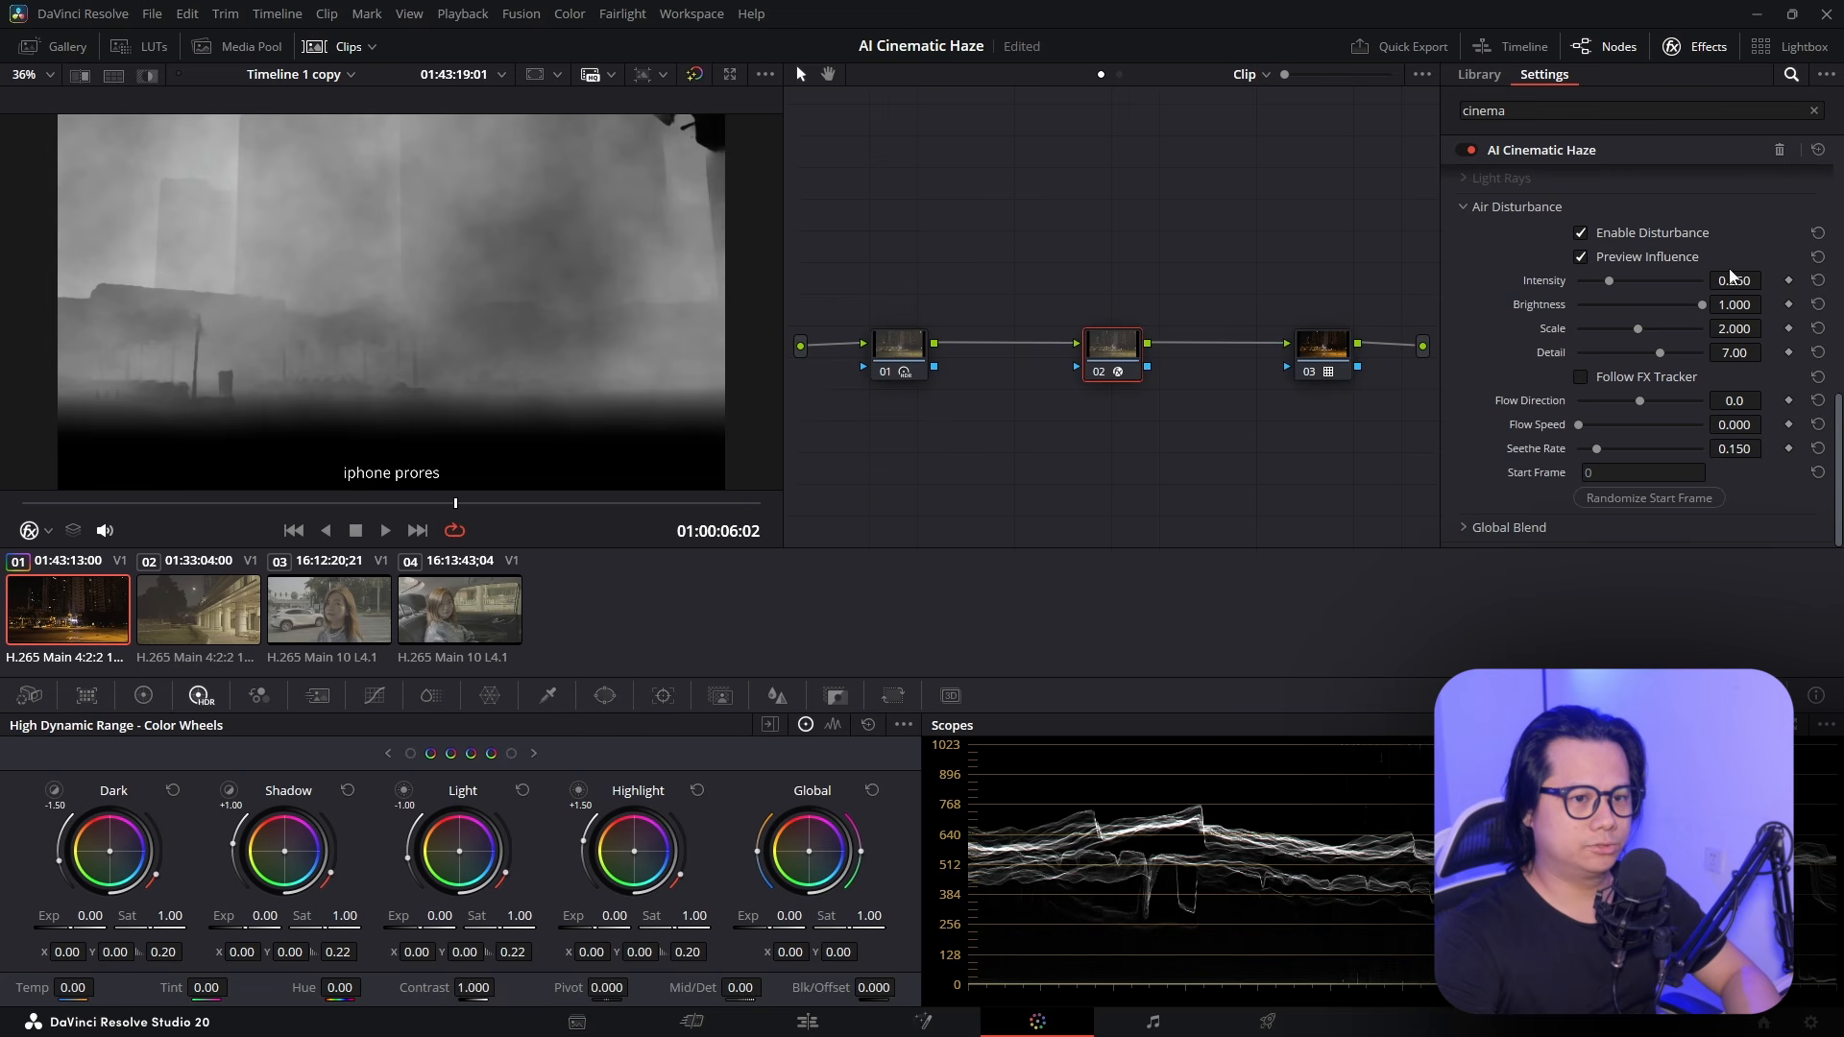
Raise disturbance intensity to 0.357, reset detail to 7.00, and set flow direction and a slow flow speed
{"action": "left_click_drag", "start_coordinate": [1609, 280], "coordinate": [1633, 357]}
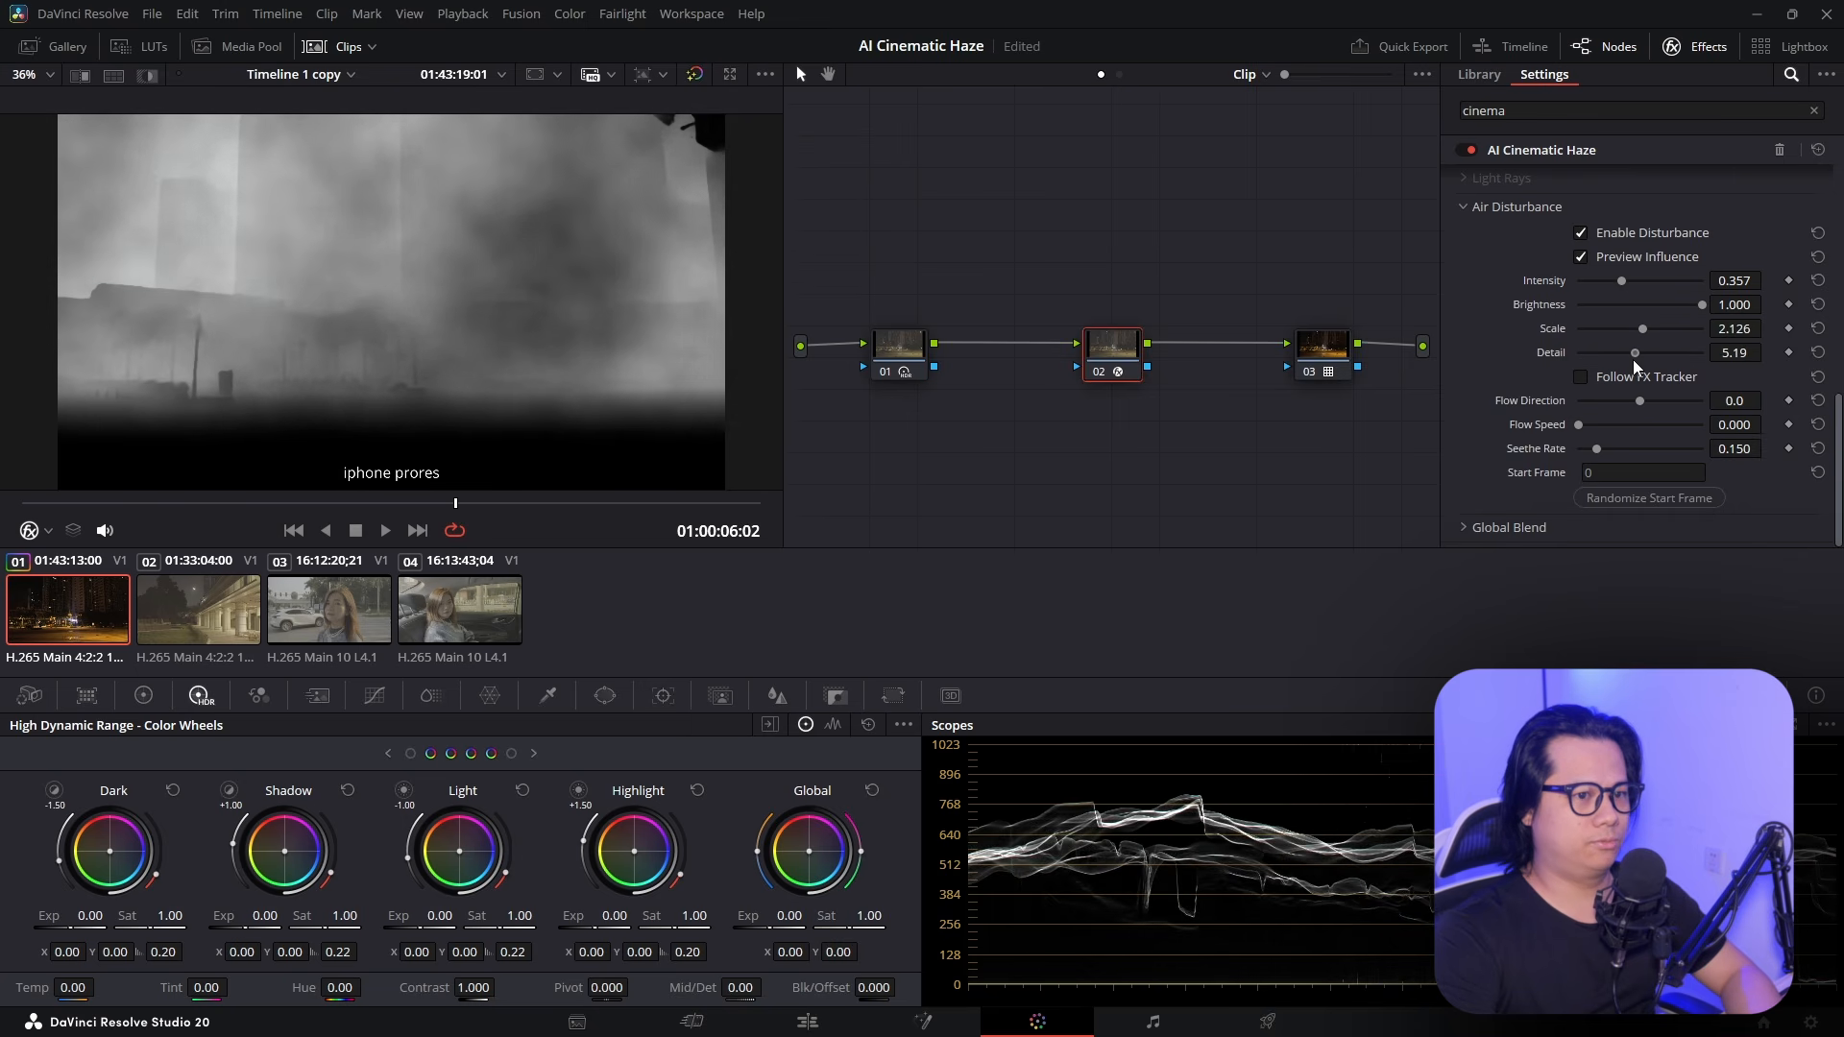
{"action": "double_click", "coordinate": [1542, 353]}
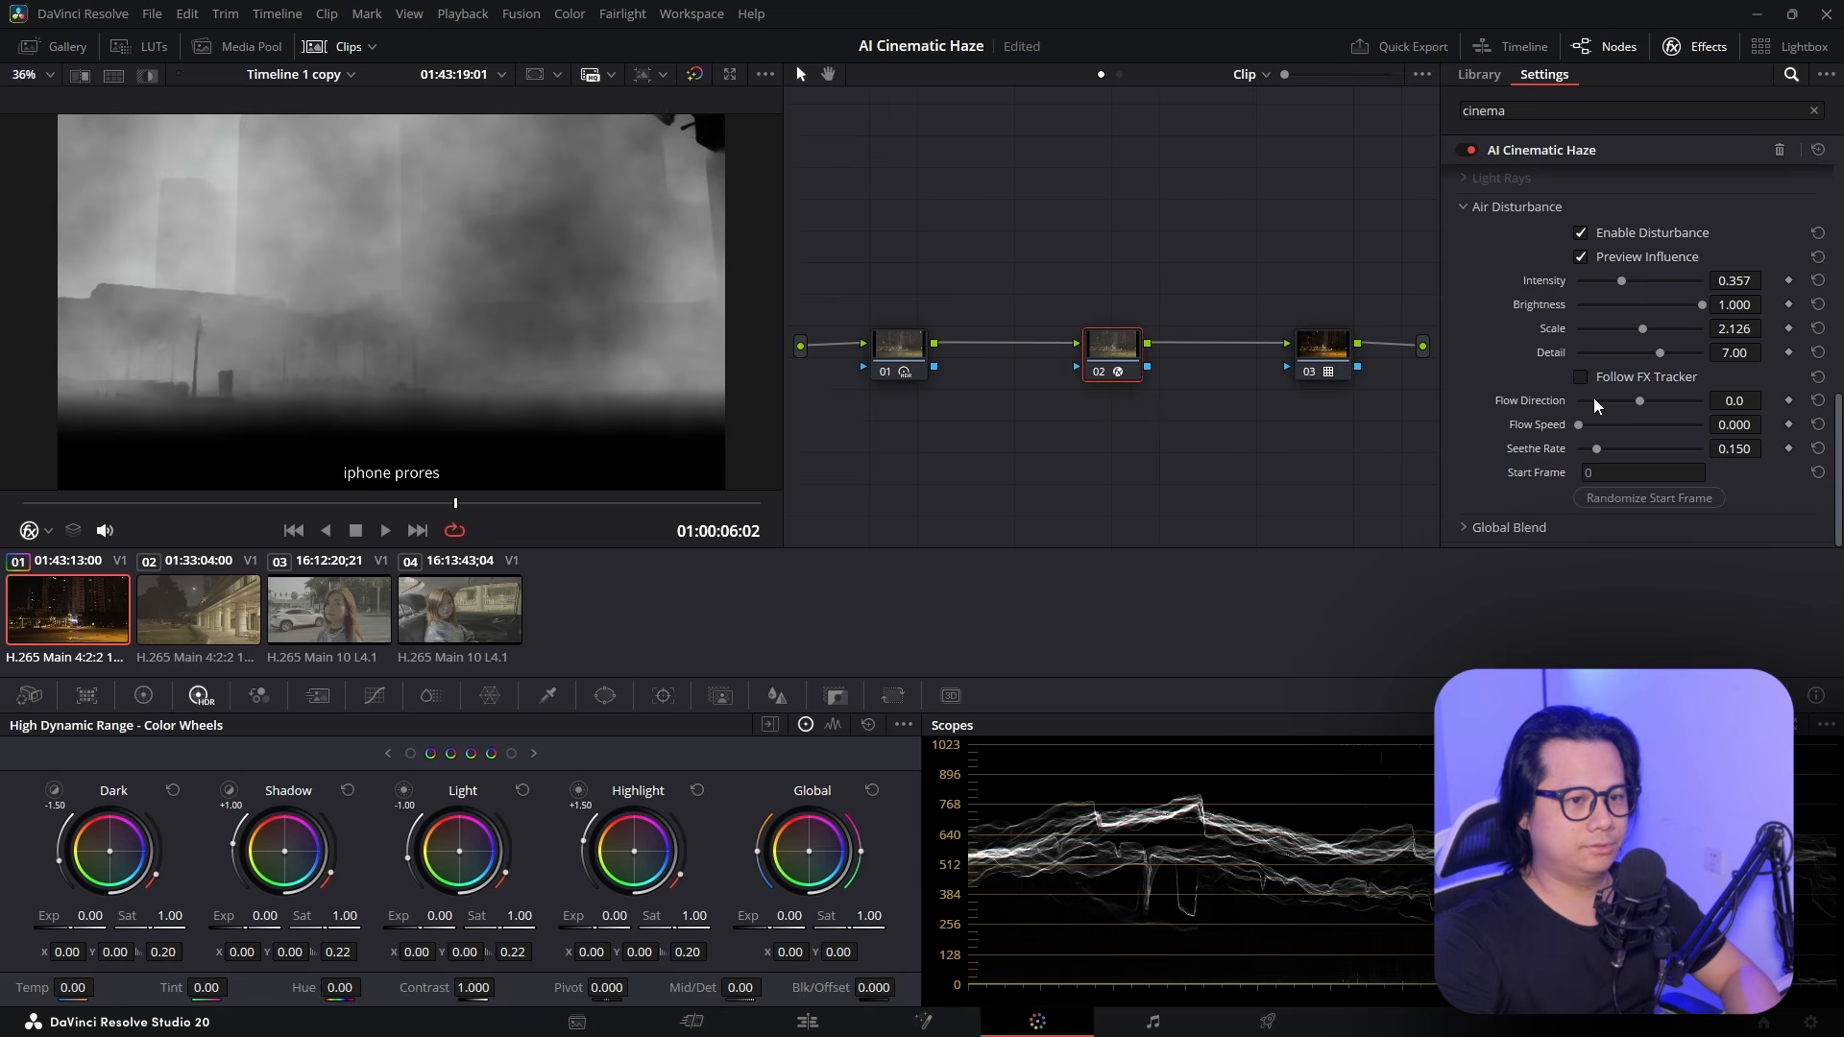
{"action": "mouse_move", "coordinate": [1594, 397]}
{"action": "left_mouse_down"}
{"action": "mouse_move", "coordinate": [1629, 399]}
{"action": "mouse_move", "coordinate": [1606, 403]}
{"action": "left_mouse_up"}
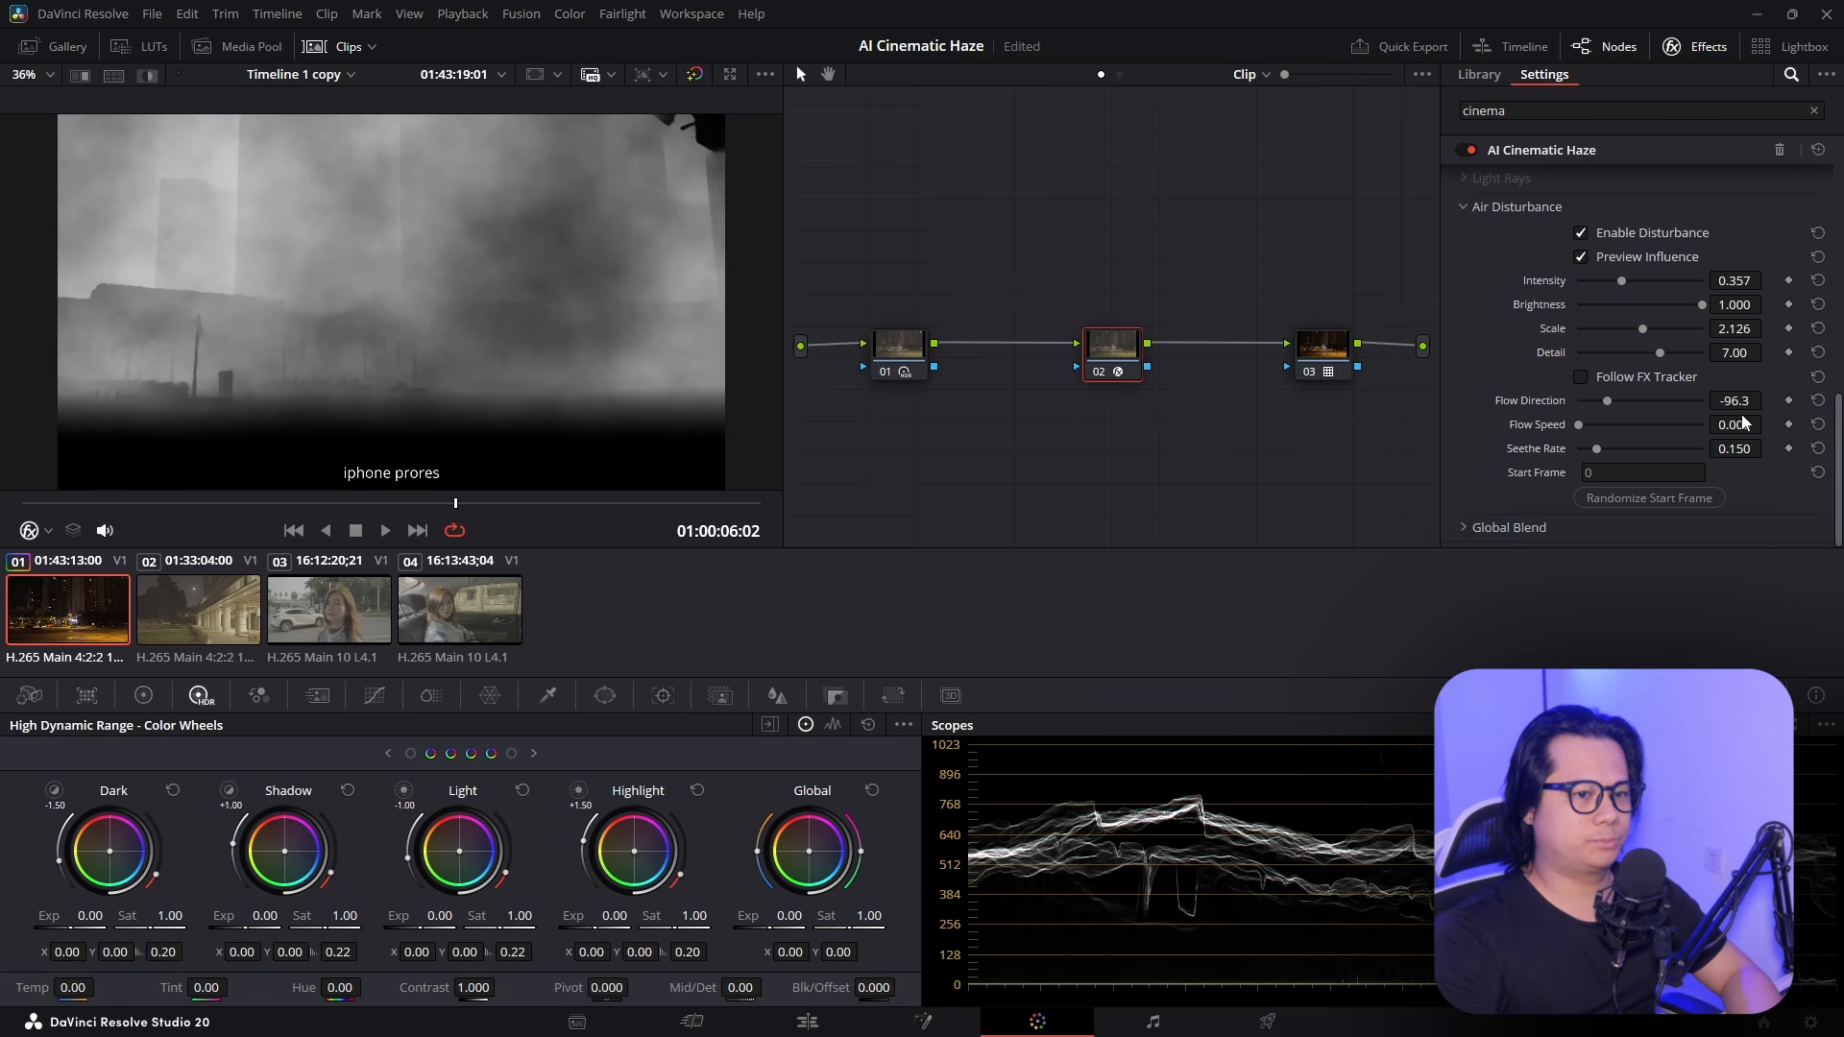
{"action": "left_click_drag", "start_coordinate": [1735, 425], "coordinate": [1767, 424]}
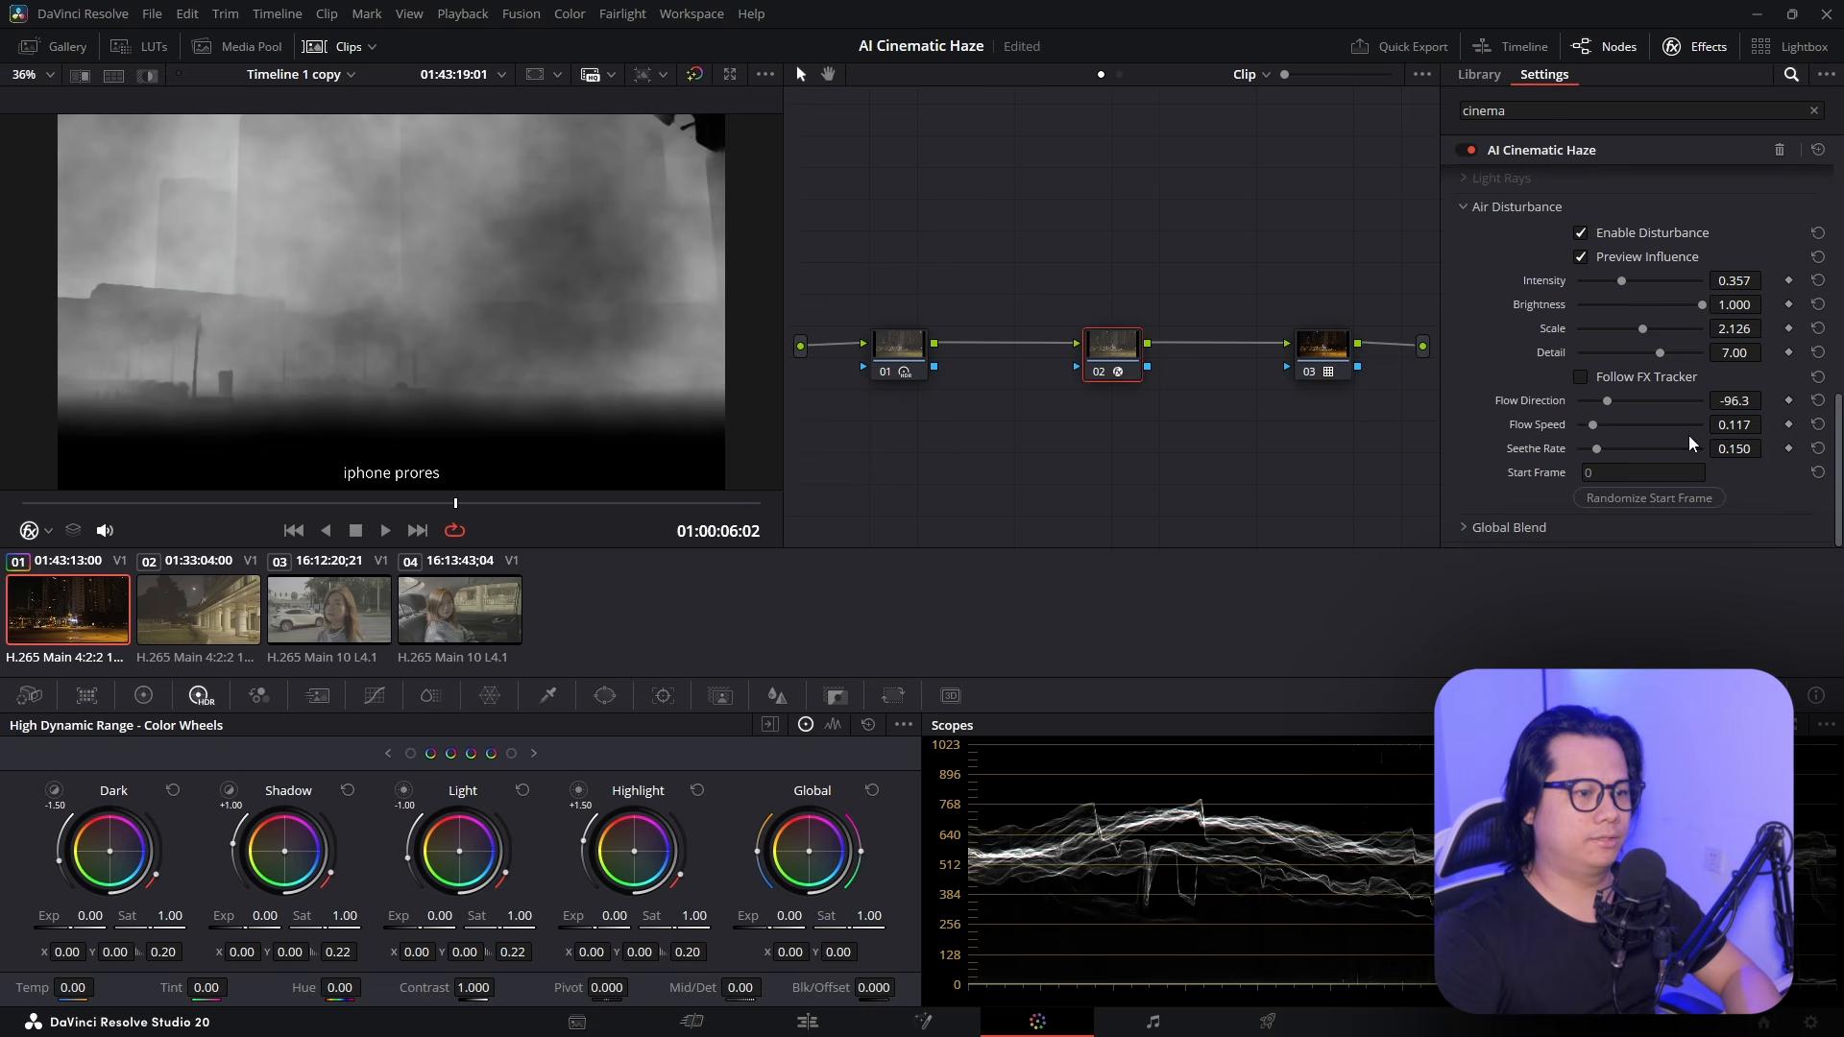
{"action": "key", "text": "space"}
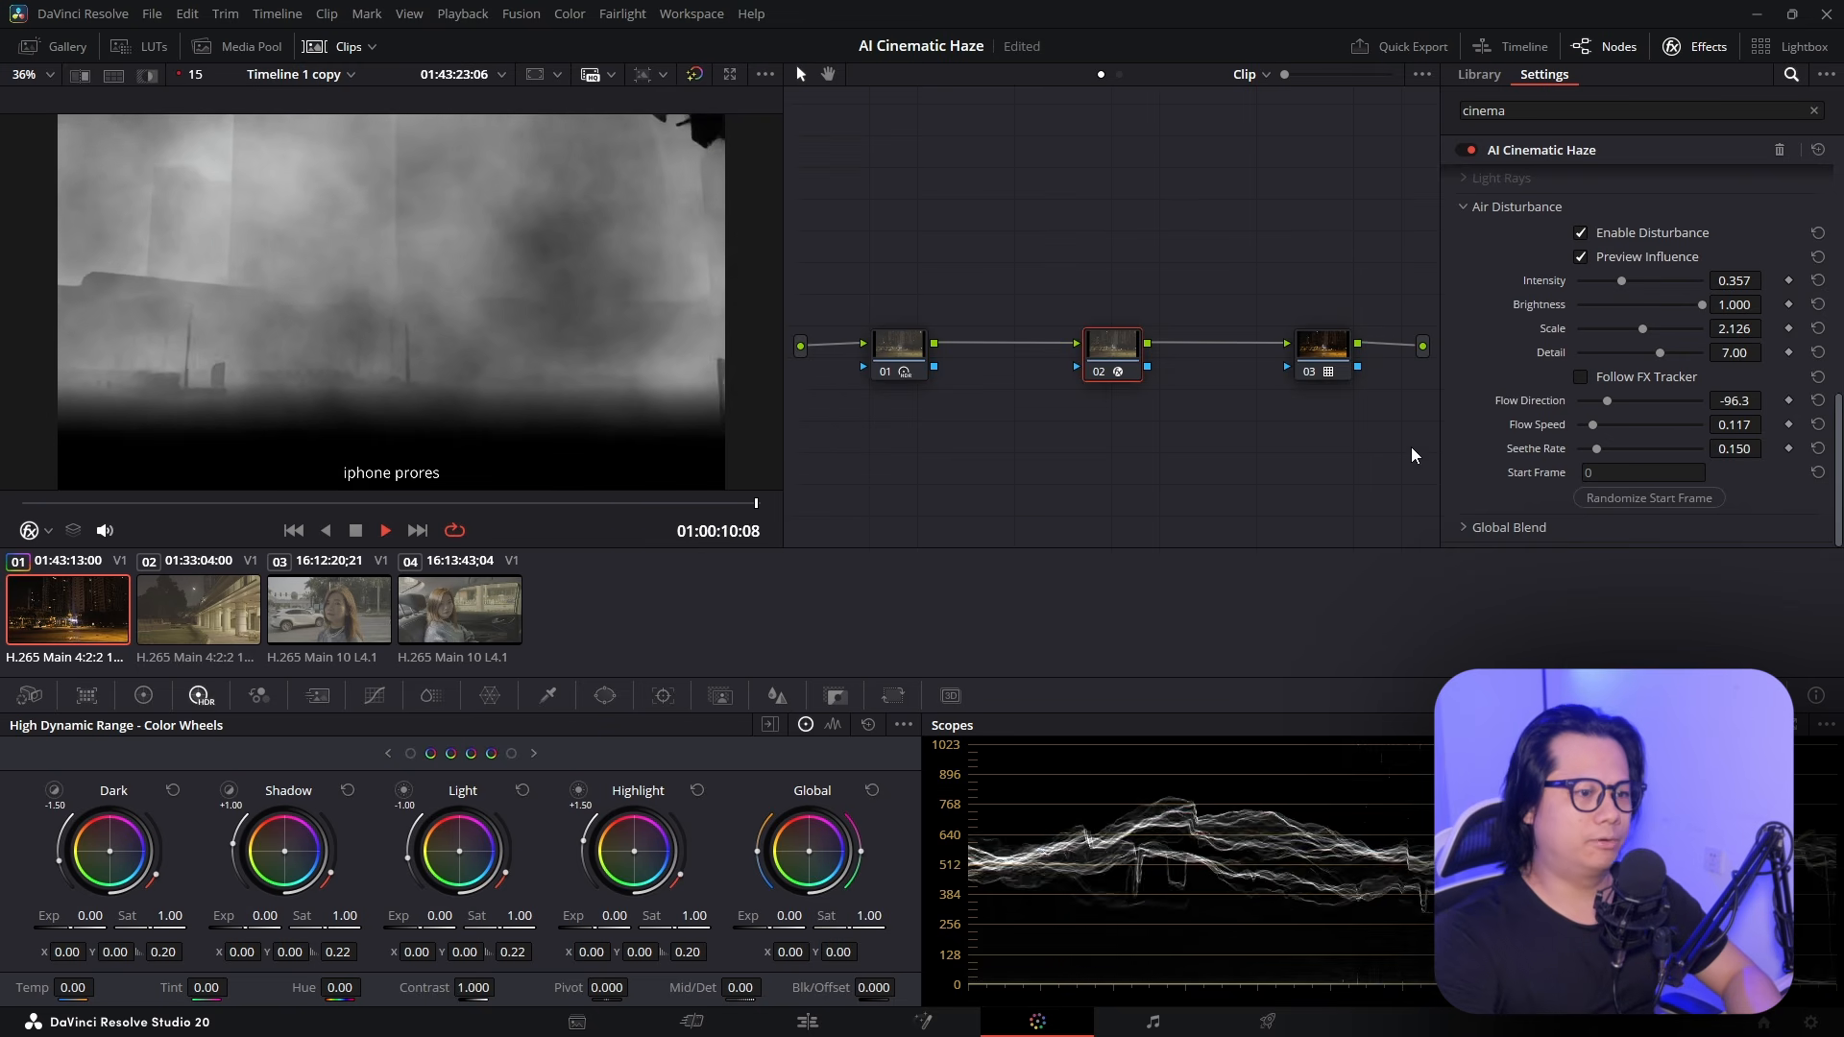
{"action": "key", "text": "space"}
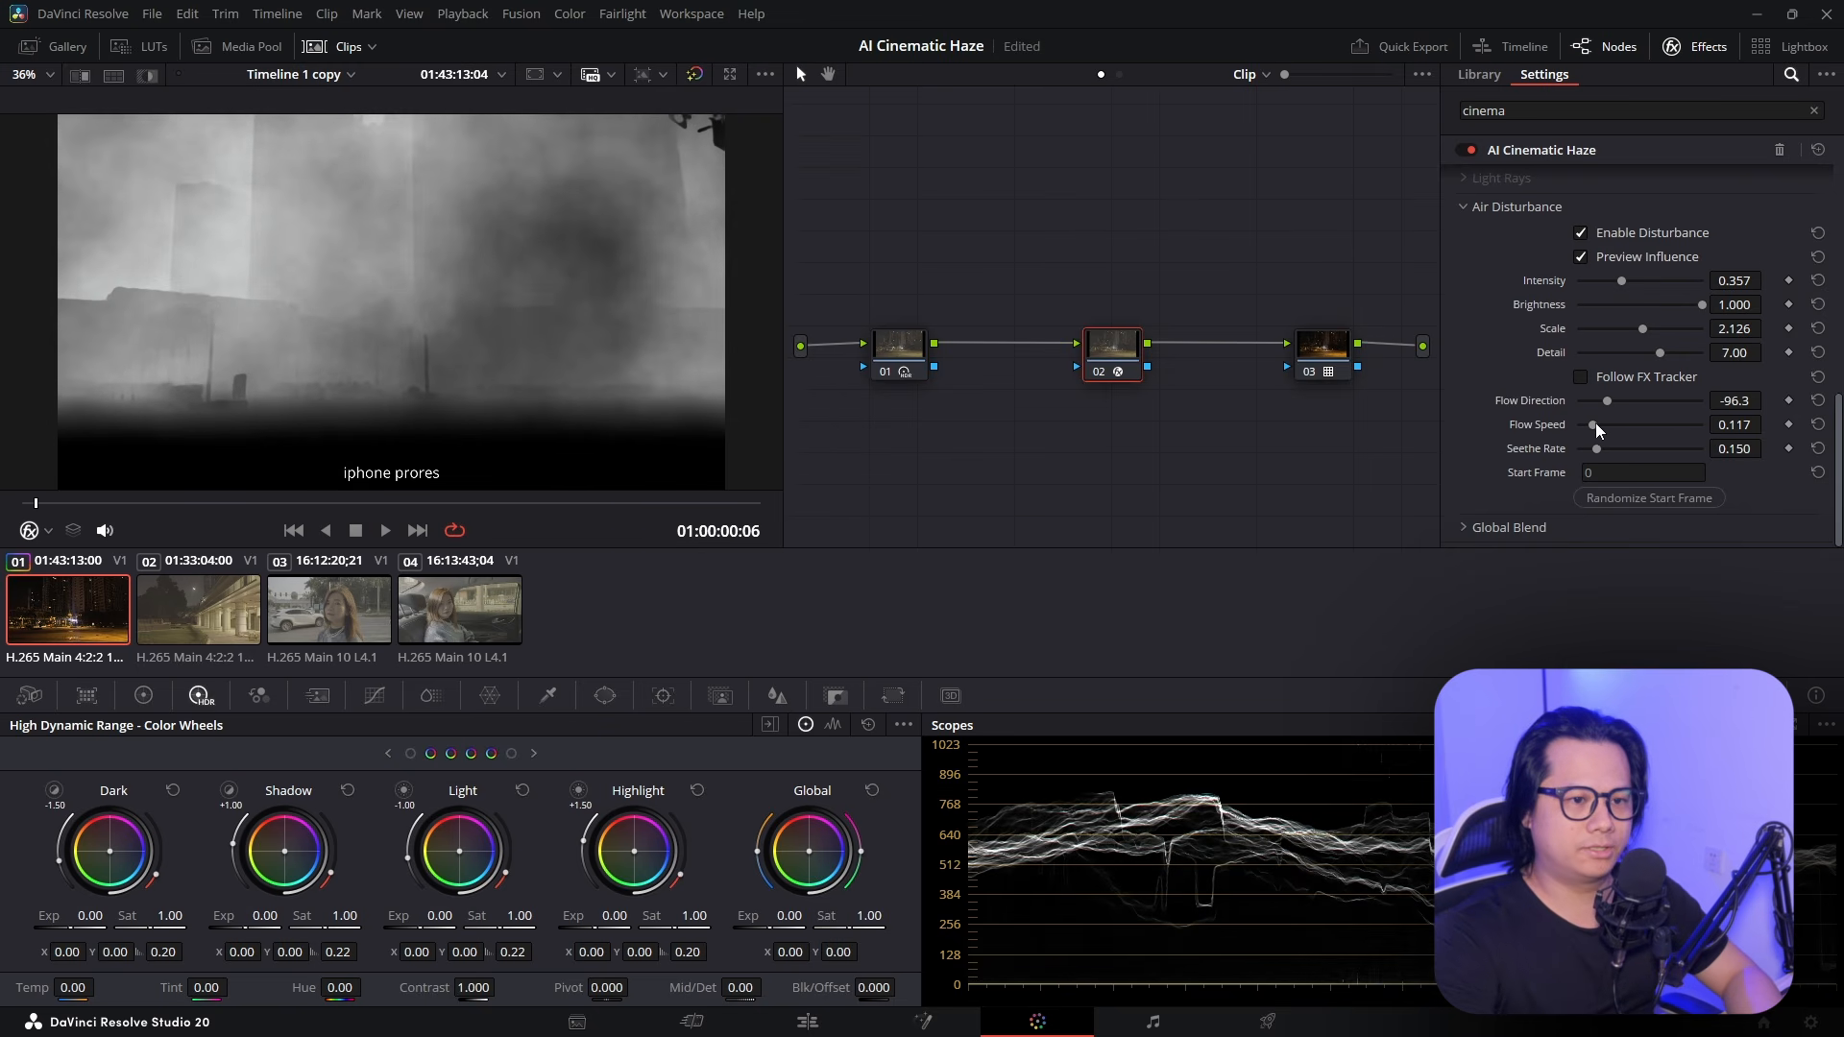
Increase flow speed to 0.550 and raise seethe rate to 0.372, reviewing the haze in playback
{"action": "left_click_drag", "start_coordinate": [1594, 423], "coordinate": [1646, 424]}
{"action": "key", "text": "space"}
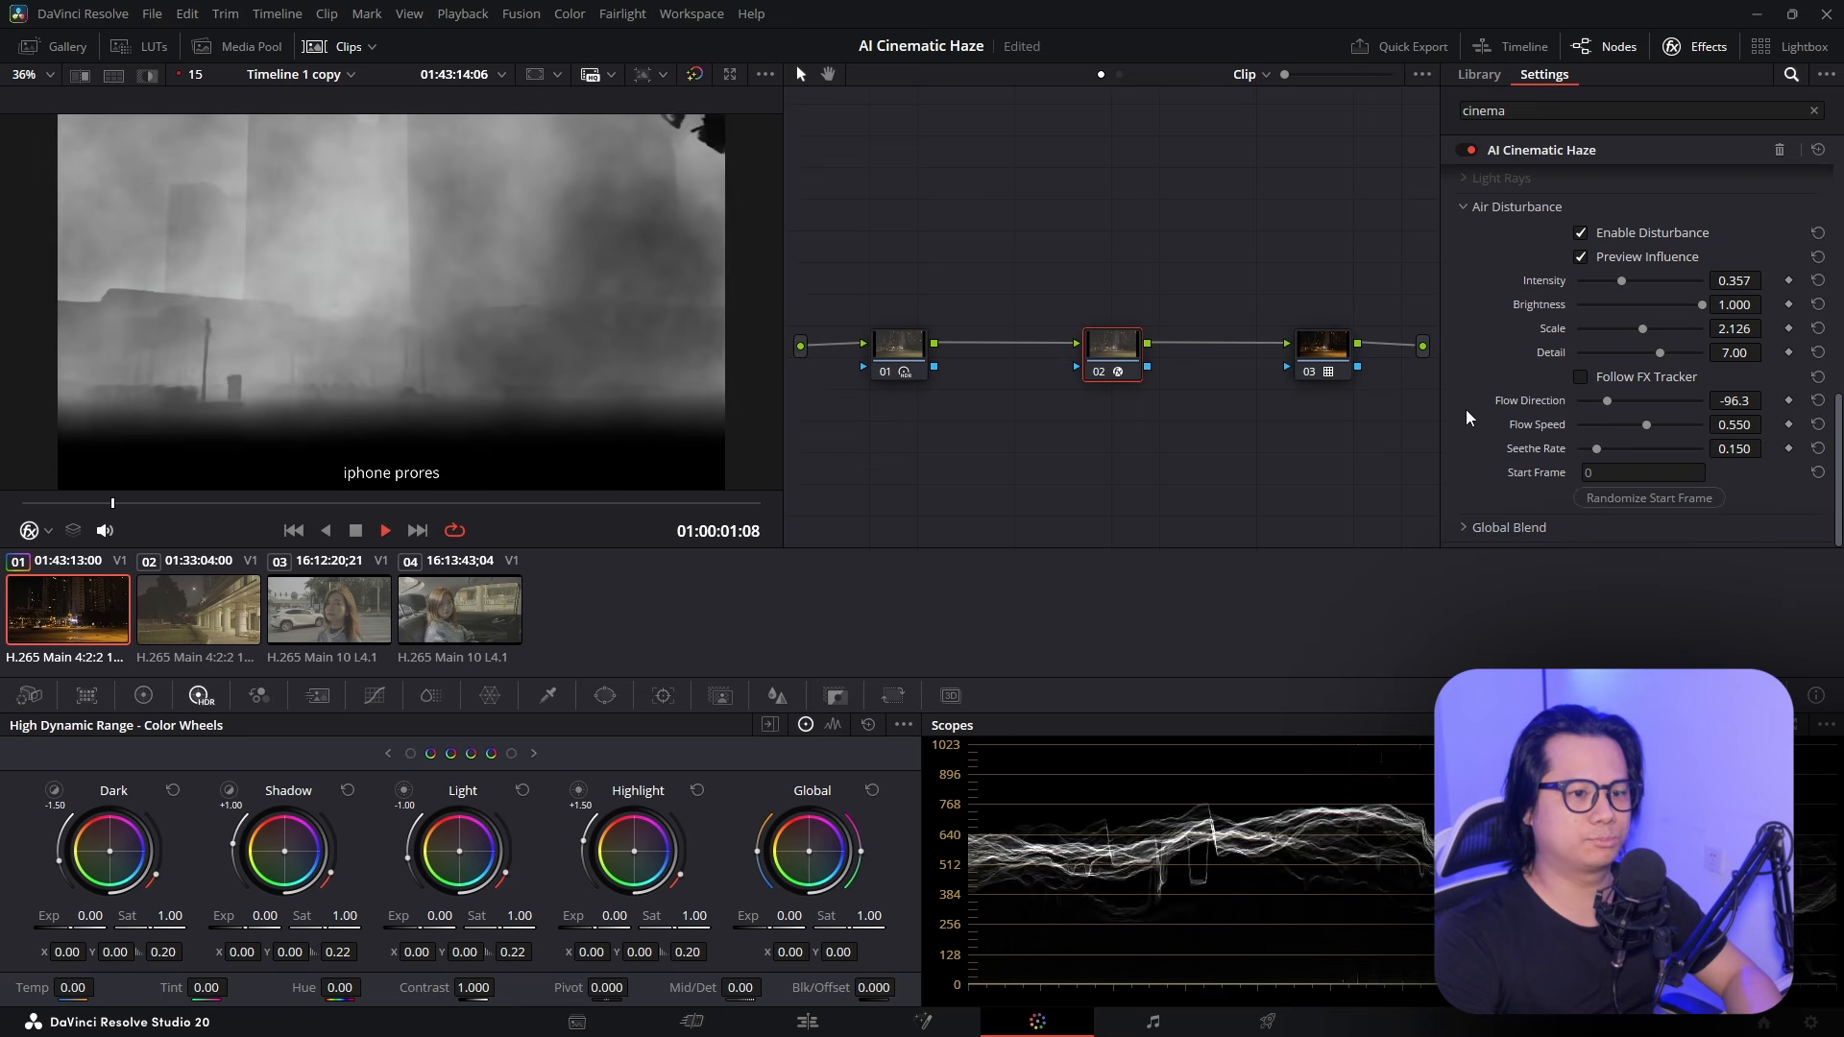
{"action": "key", "text": "space"}
{"action": "left_click_drag", "start_coordinate": [1607, 448], "coordinate": [1625, 450]}
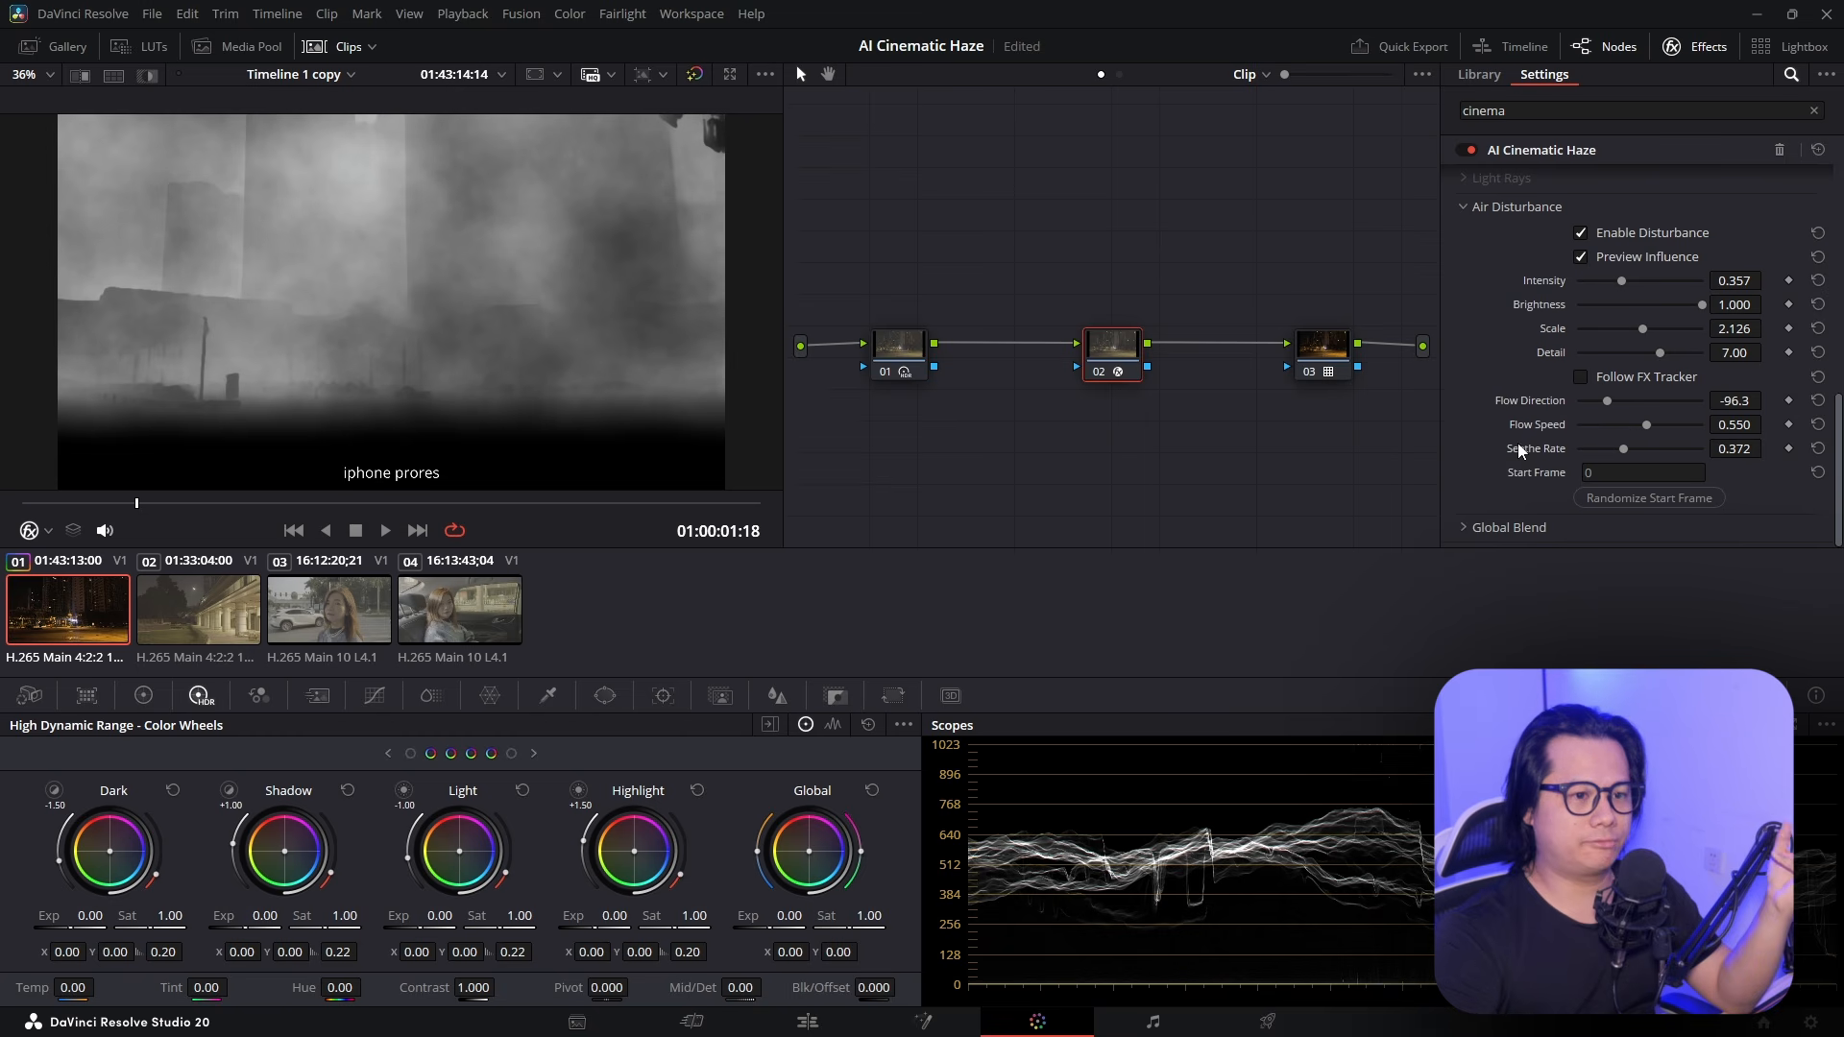
{"action": "mouse_move", "coordinate": [1534, 458]}
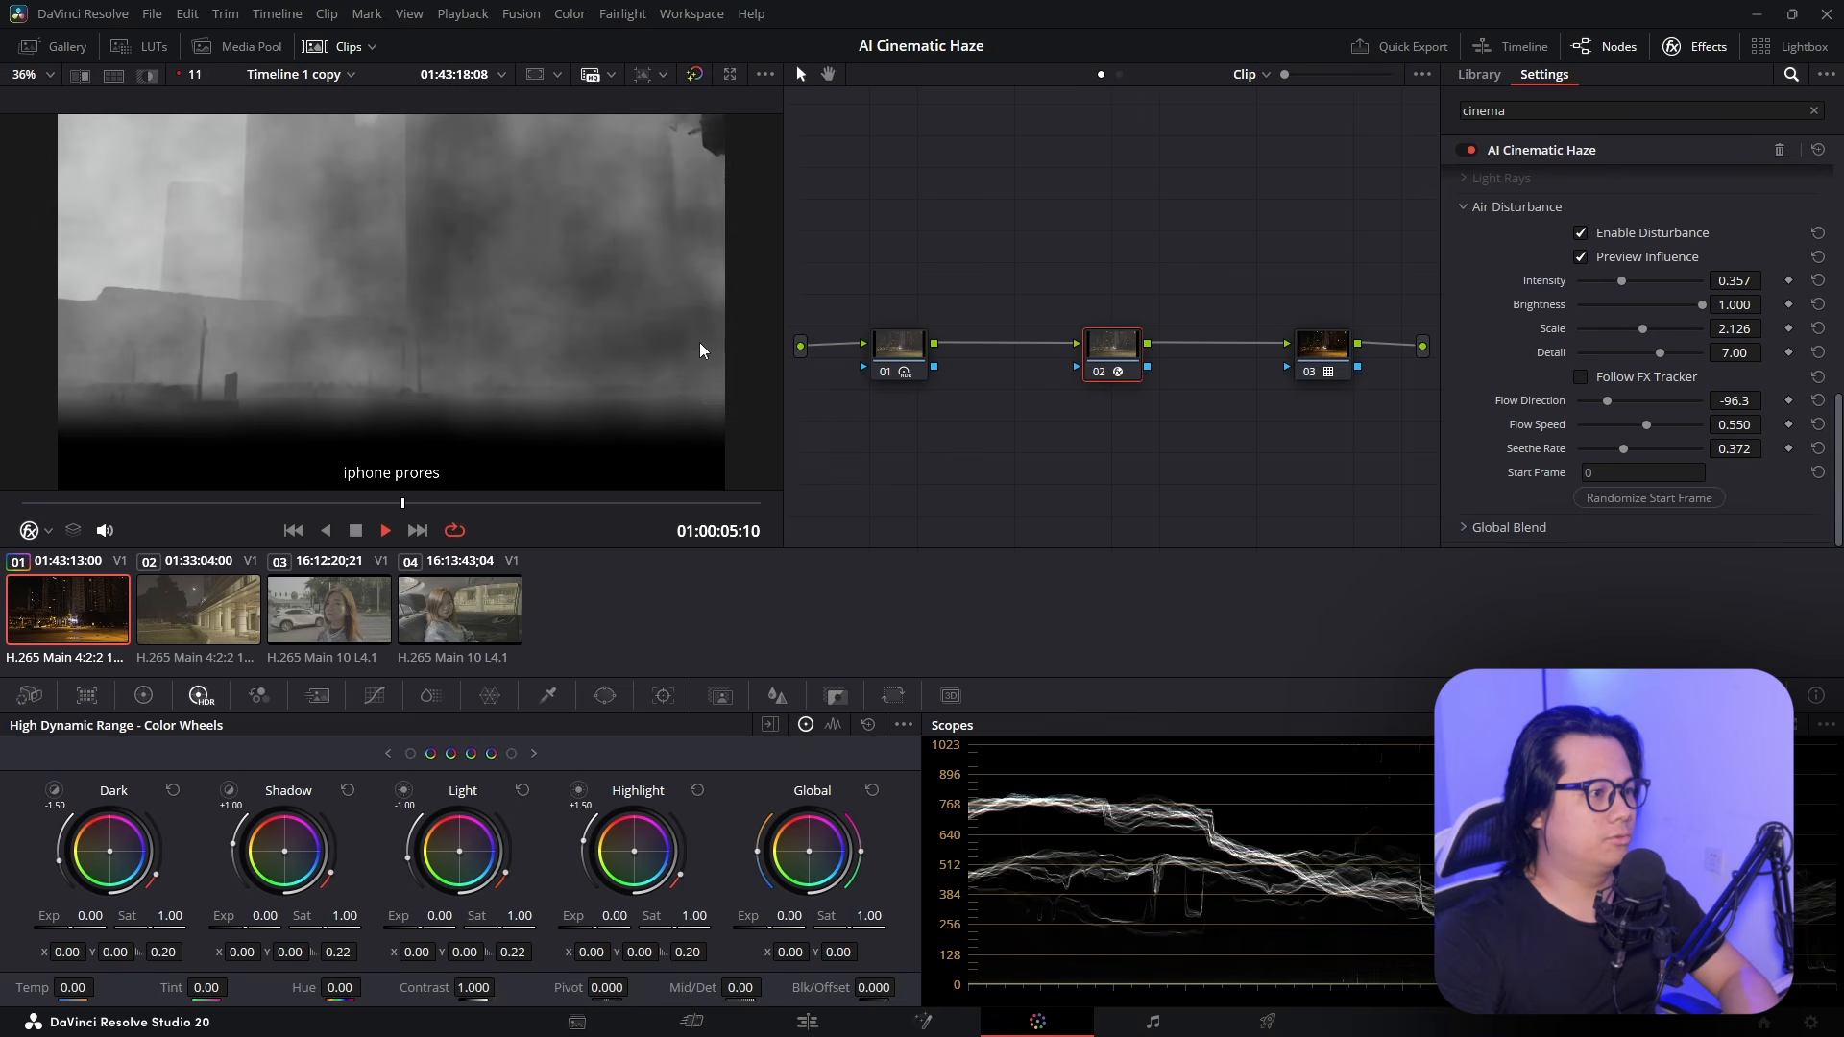
{"action": "key", "text": "space"}
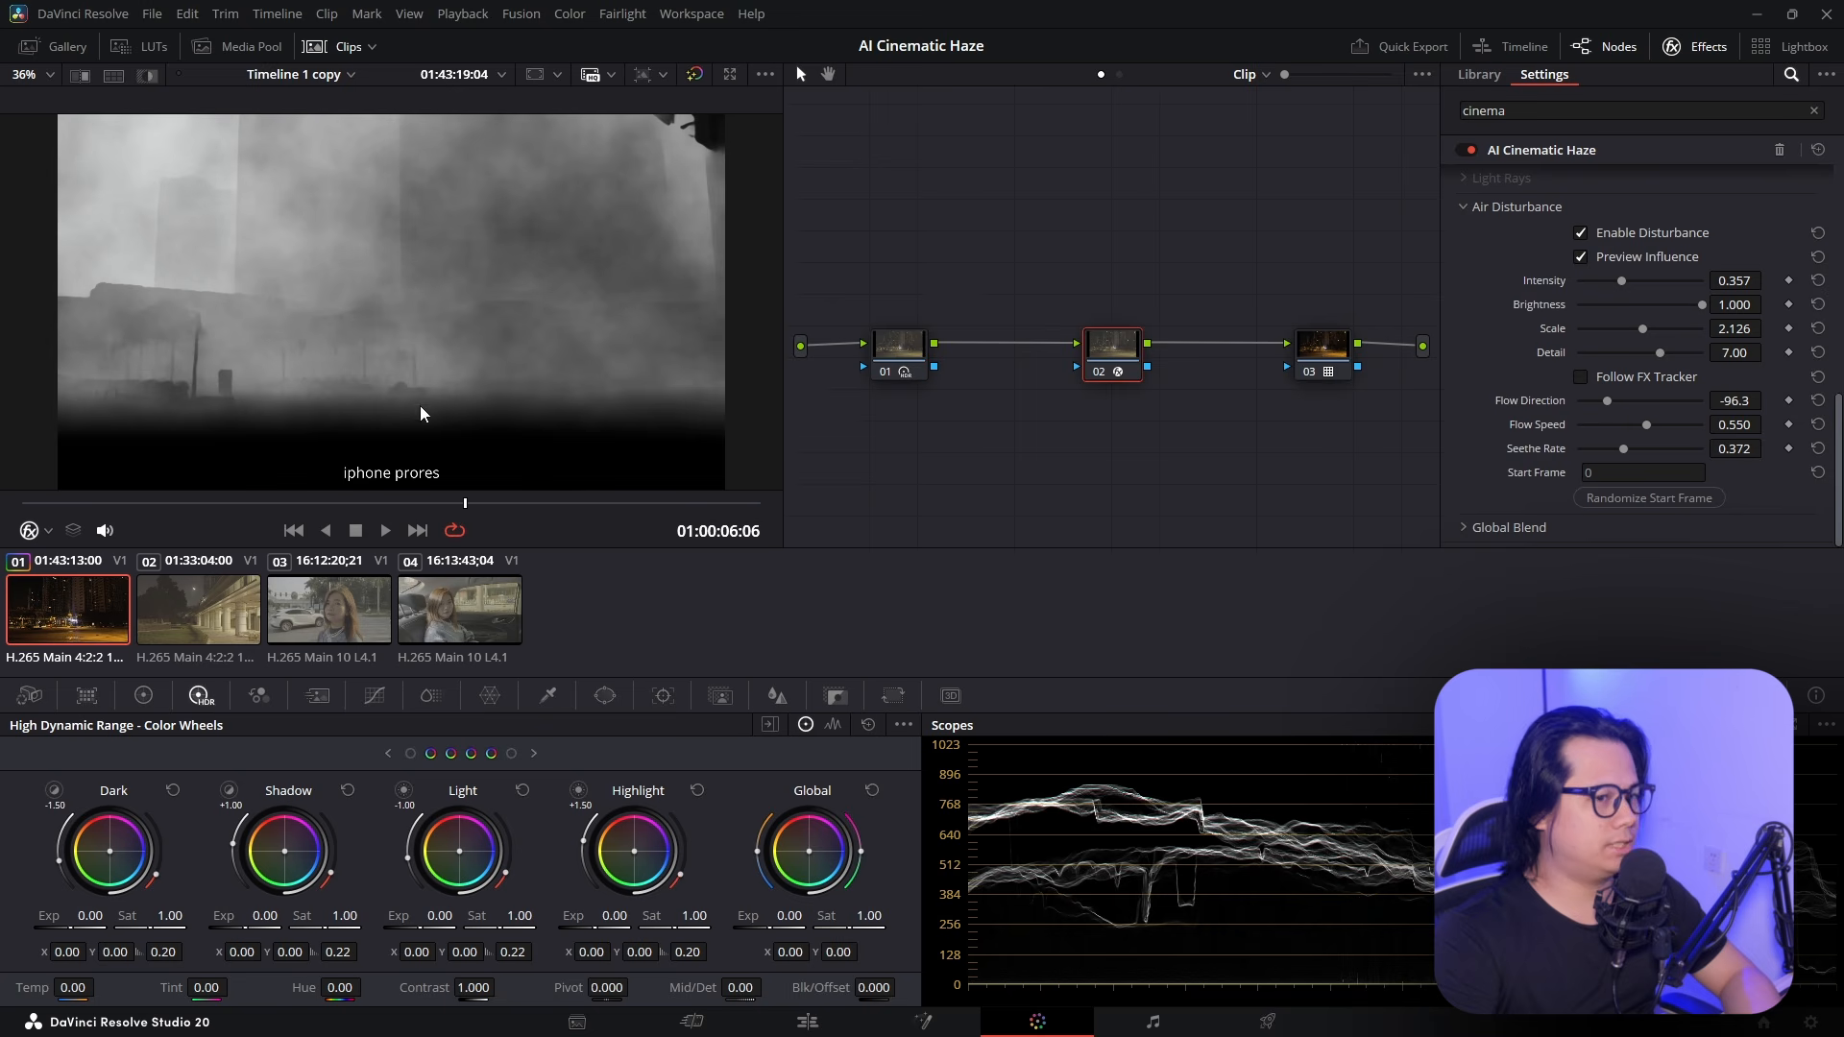
Make the disturbance follow the FX tracker and switch the Tracker palette to FX mode
{"action": "left_click", "coordinate": [1580, 377]}
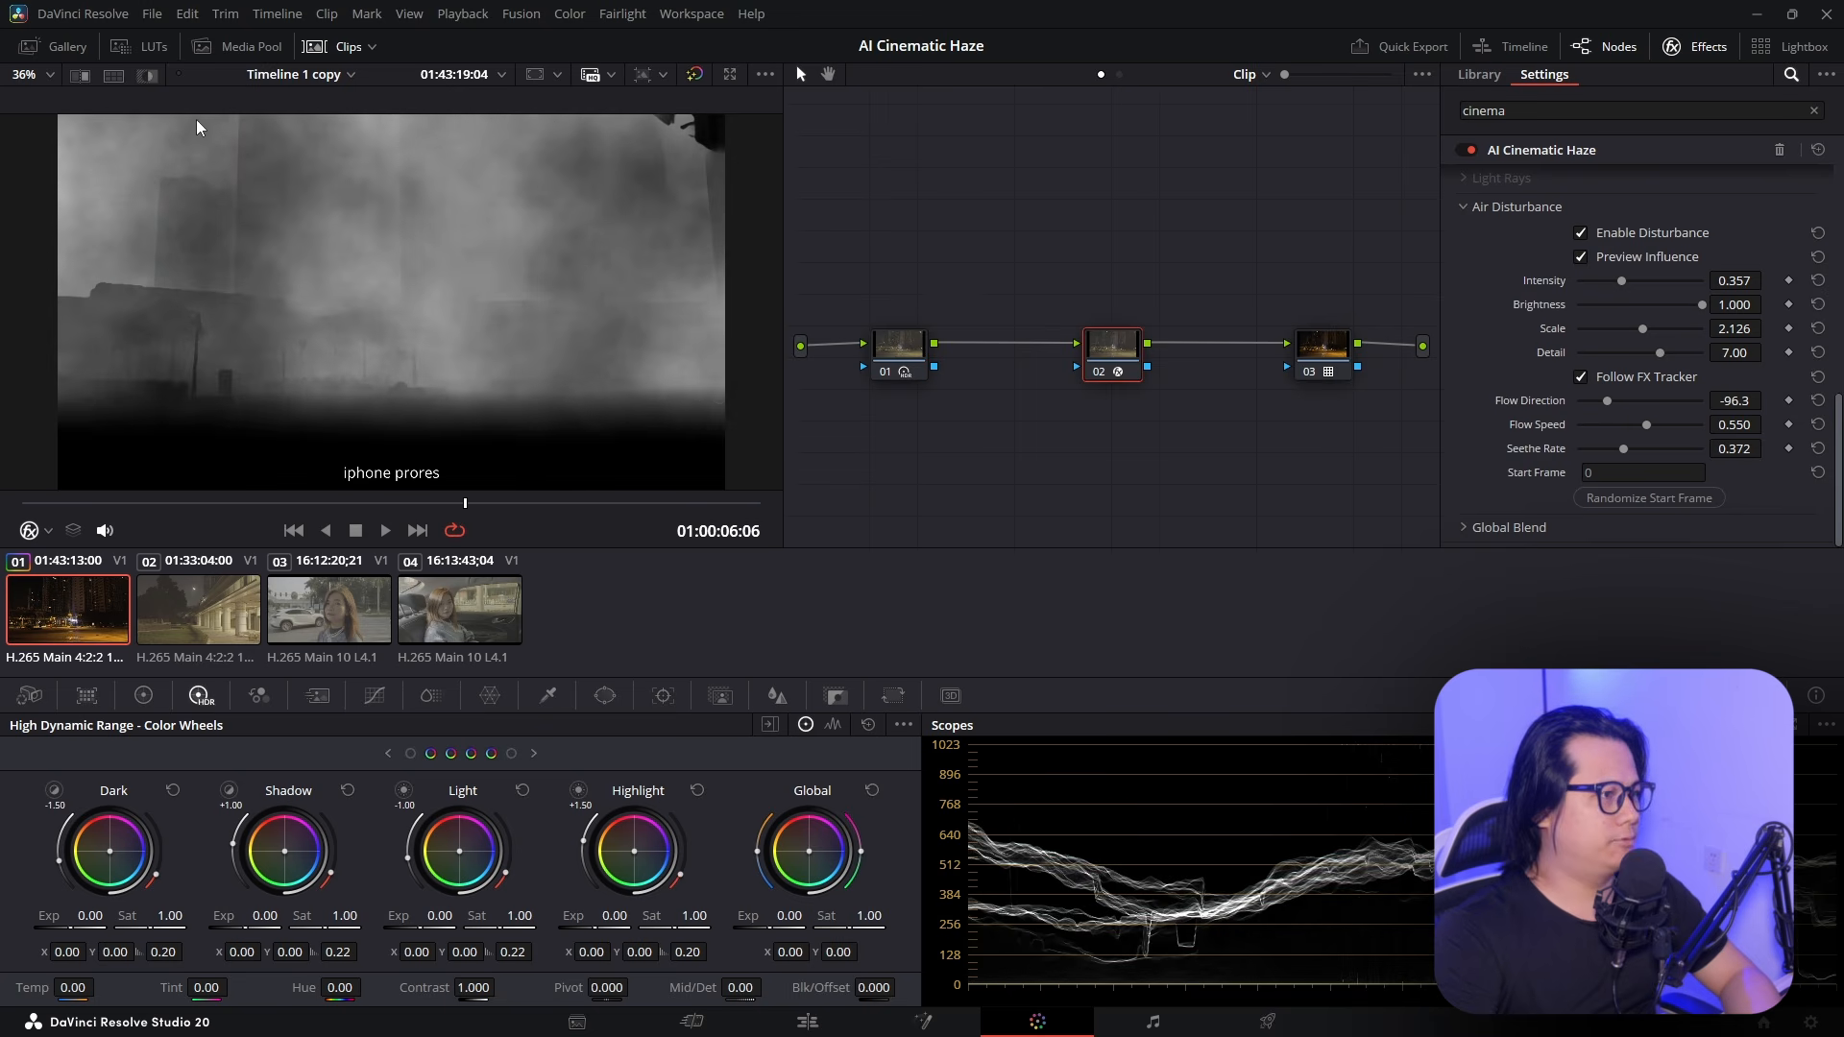
{"action": "left_click", "coordinate": [663, 695]}
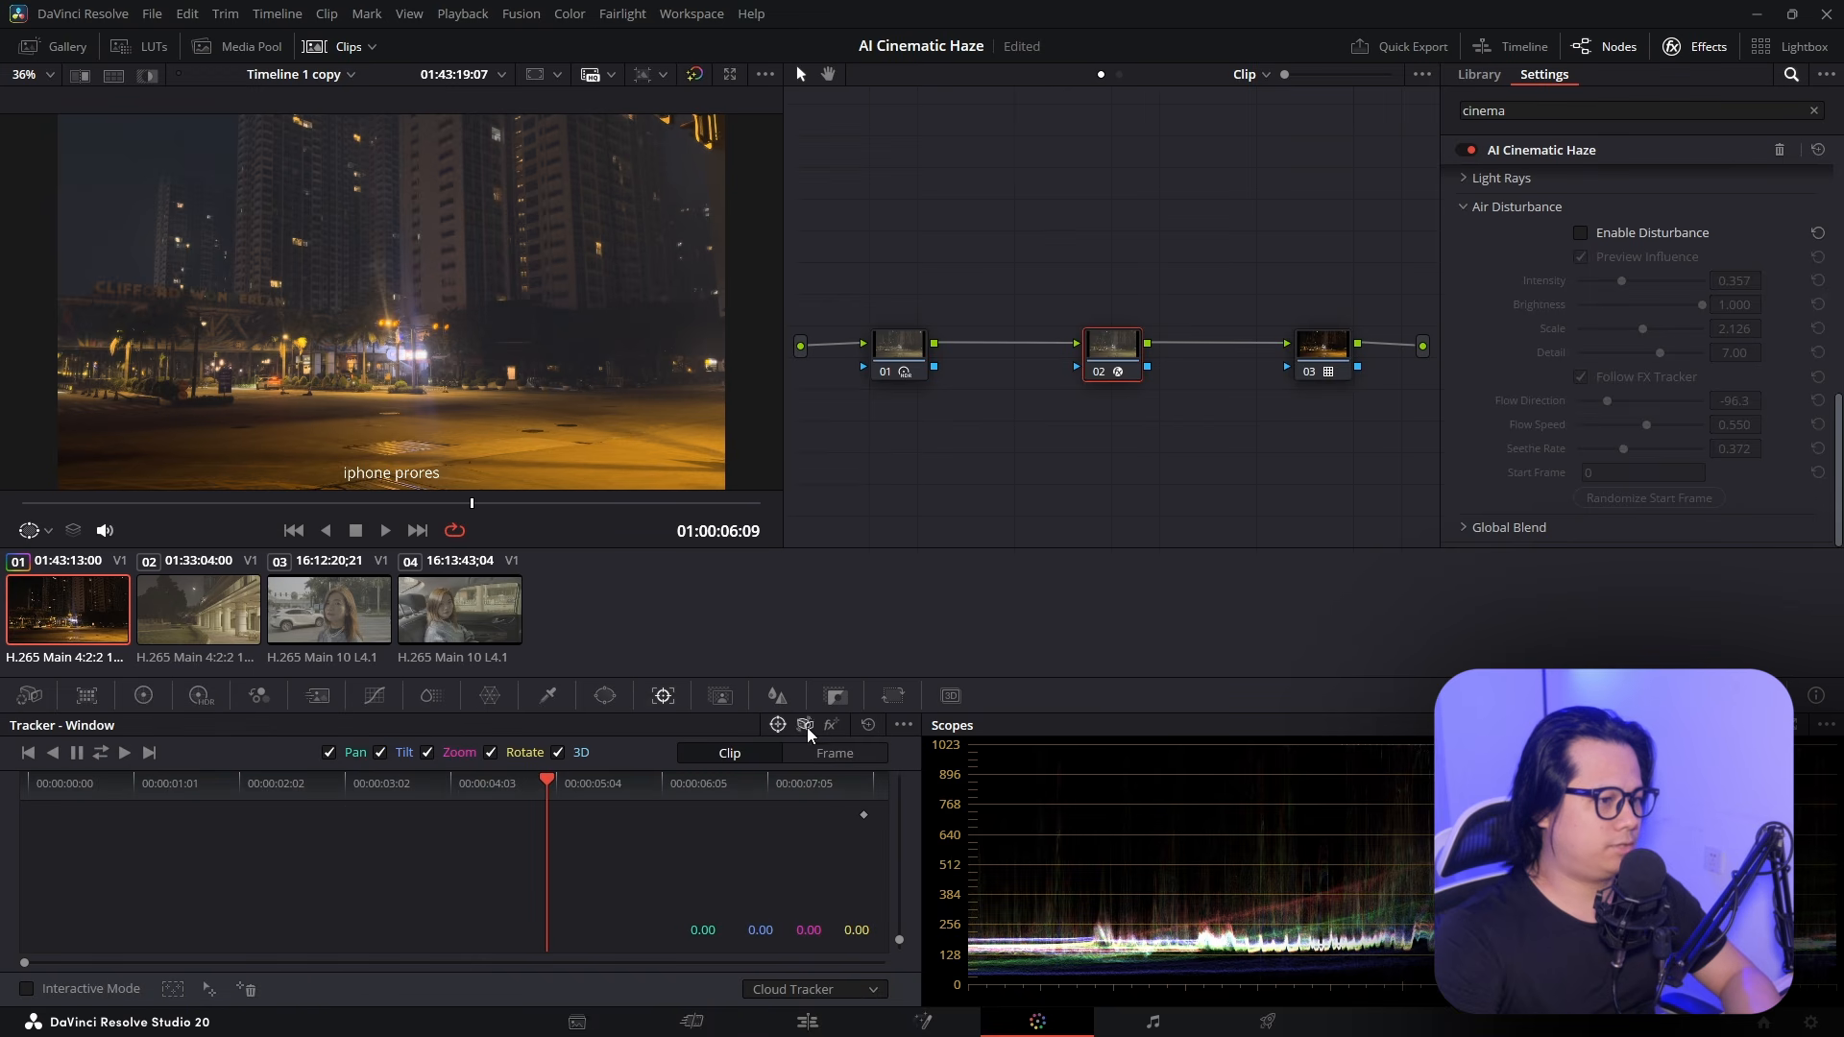
{"action": "left_click", "coordinate": [832, 726]}
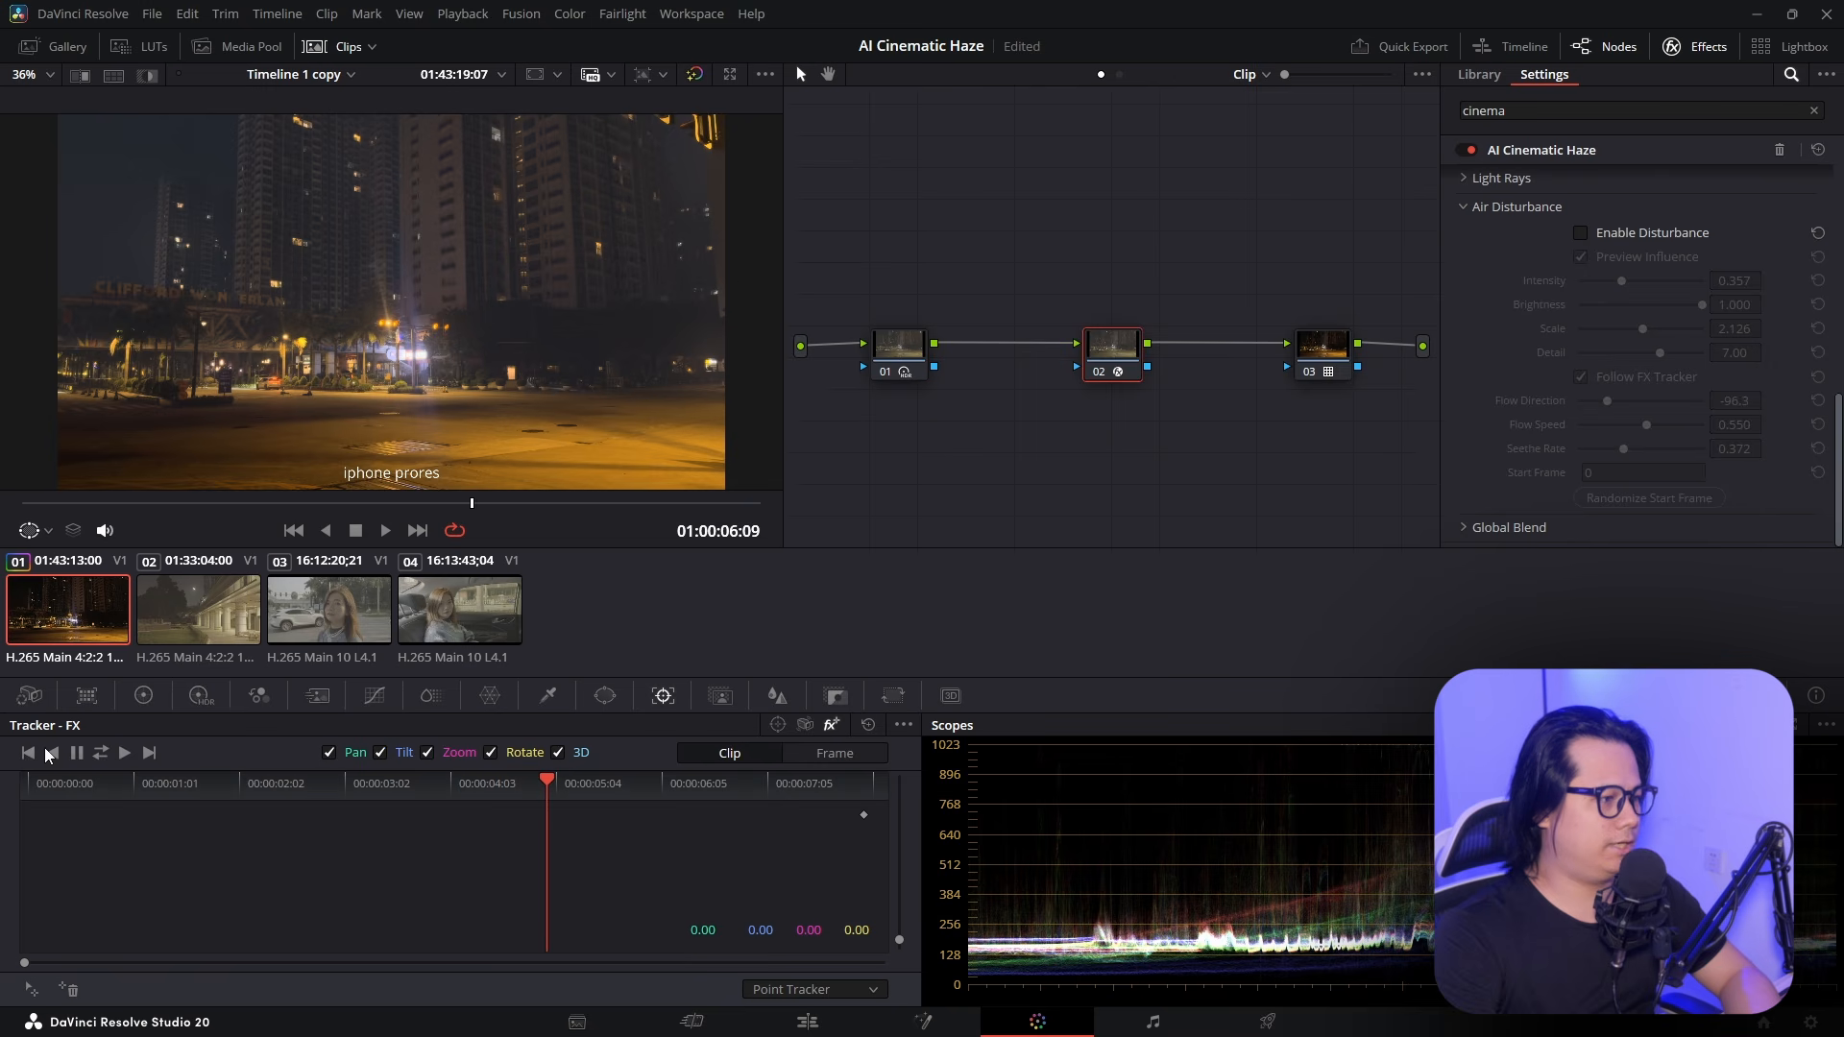
{"action": "scroll", "coordinate": [363, 347], "scroll_direction": "up", "scroll_amount": 8}
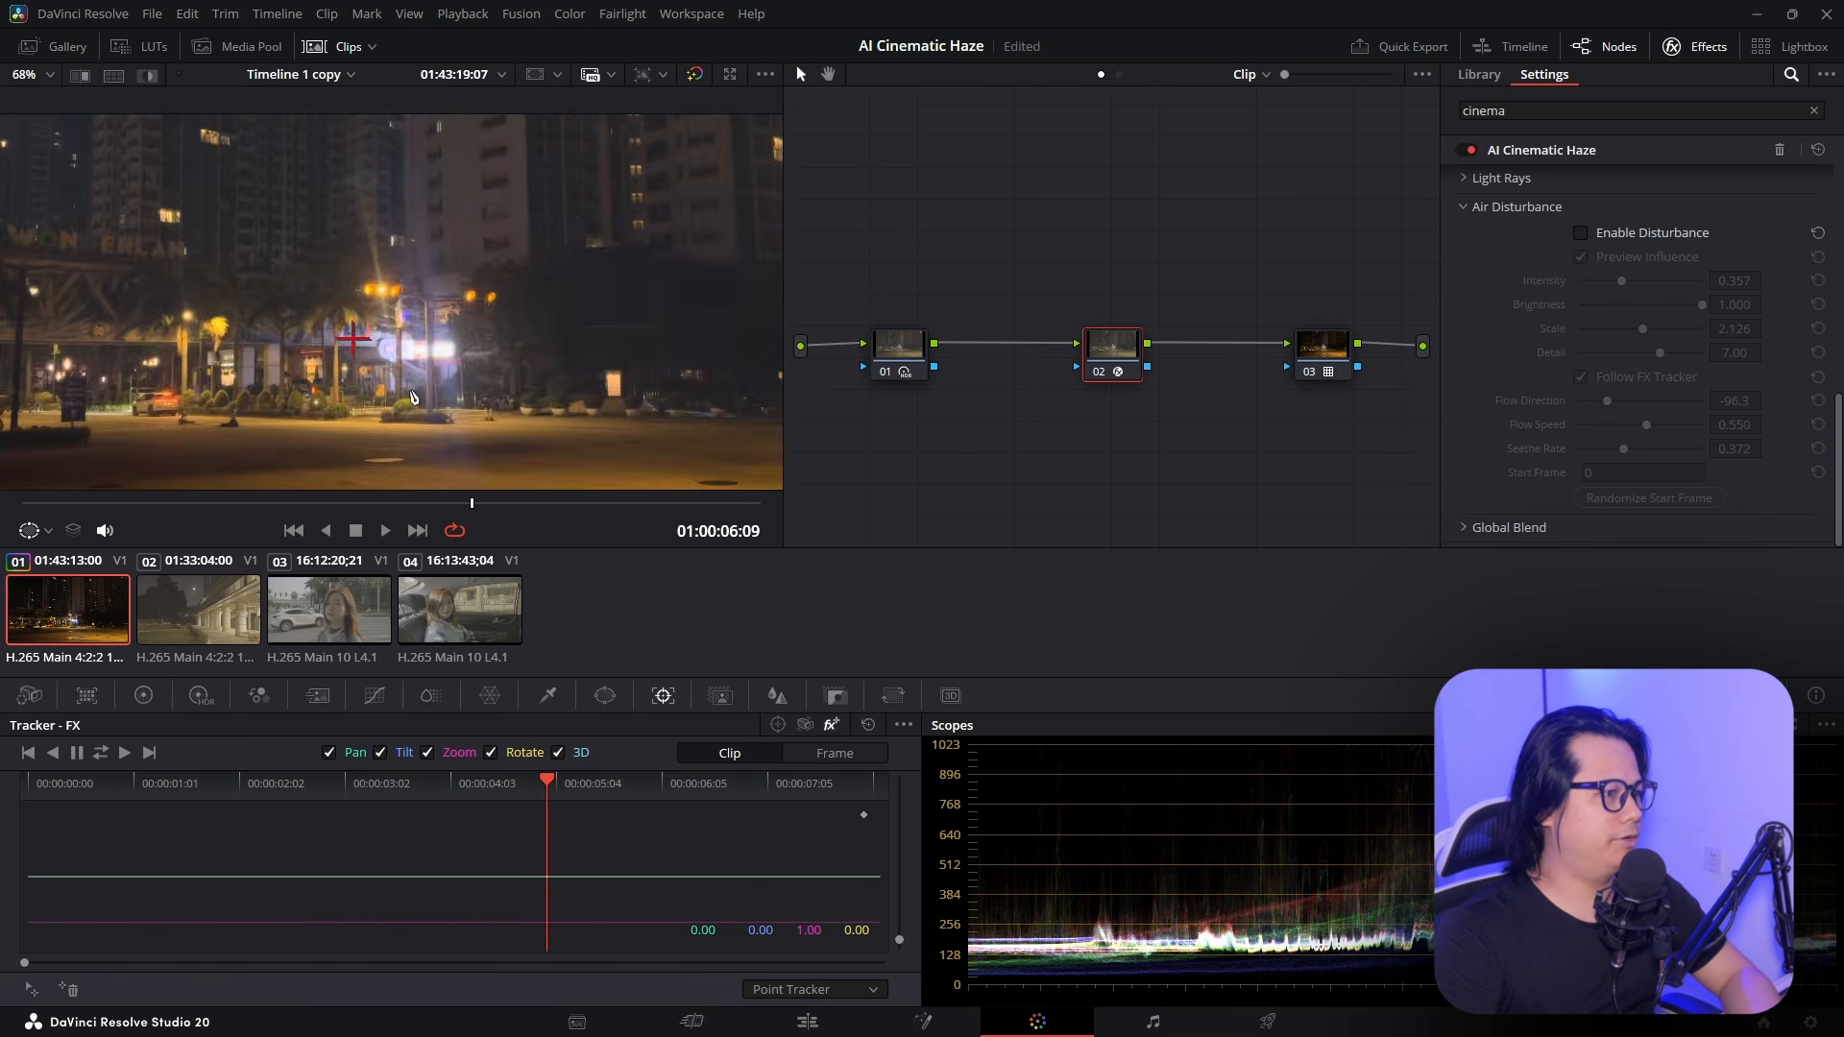
{"action": "scroll", "coordinate": [351, 331], "scroll_direction": "down", "scroll_amount": 1}
Place tracker points on the right traffic light and the left palm
{"action": "left_click_drag", "start_coordinate": [305, 289], "coordinate": [540, 208]}
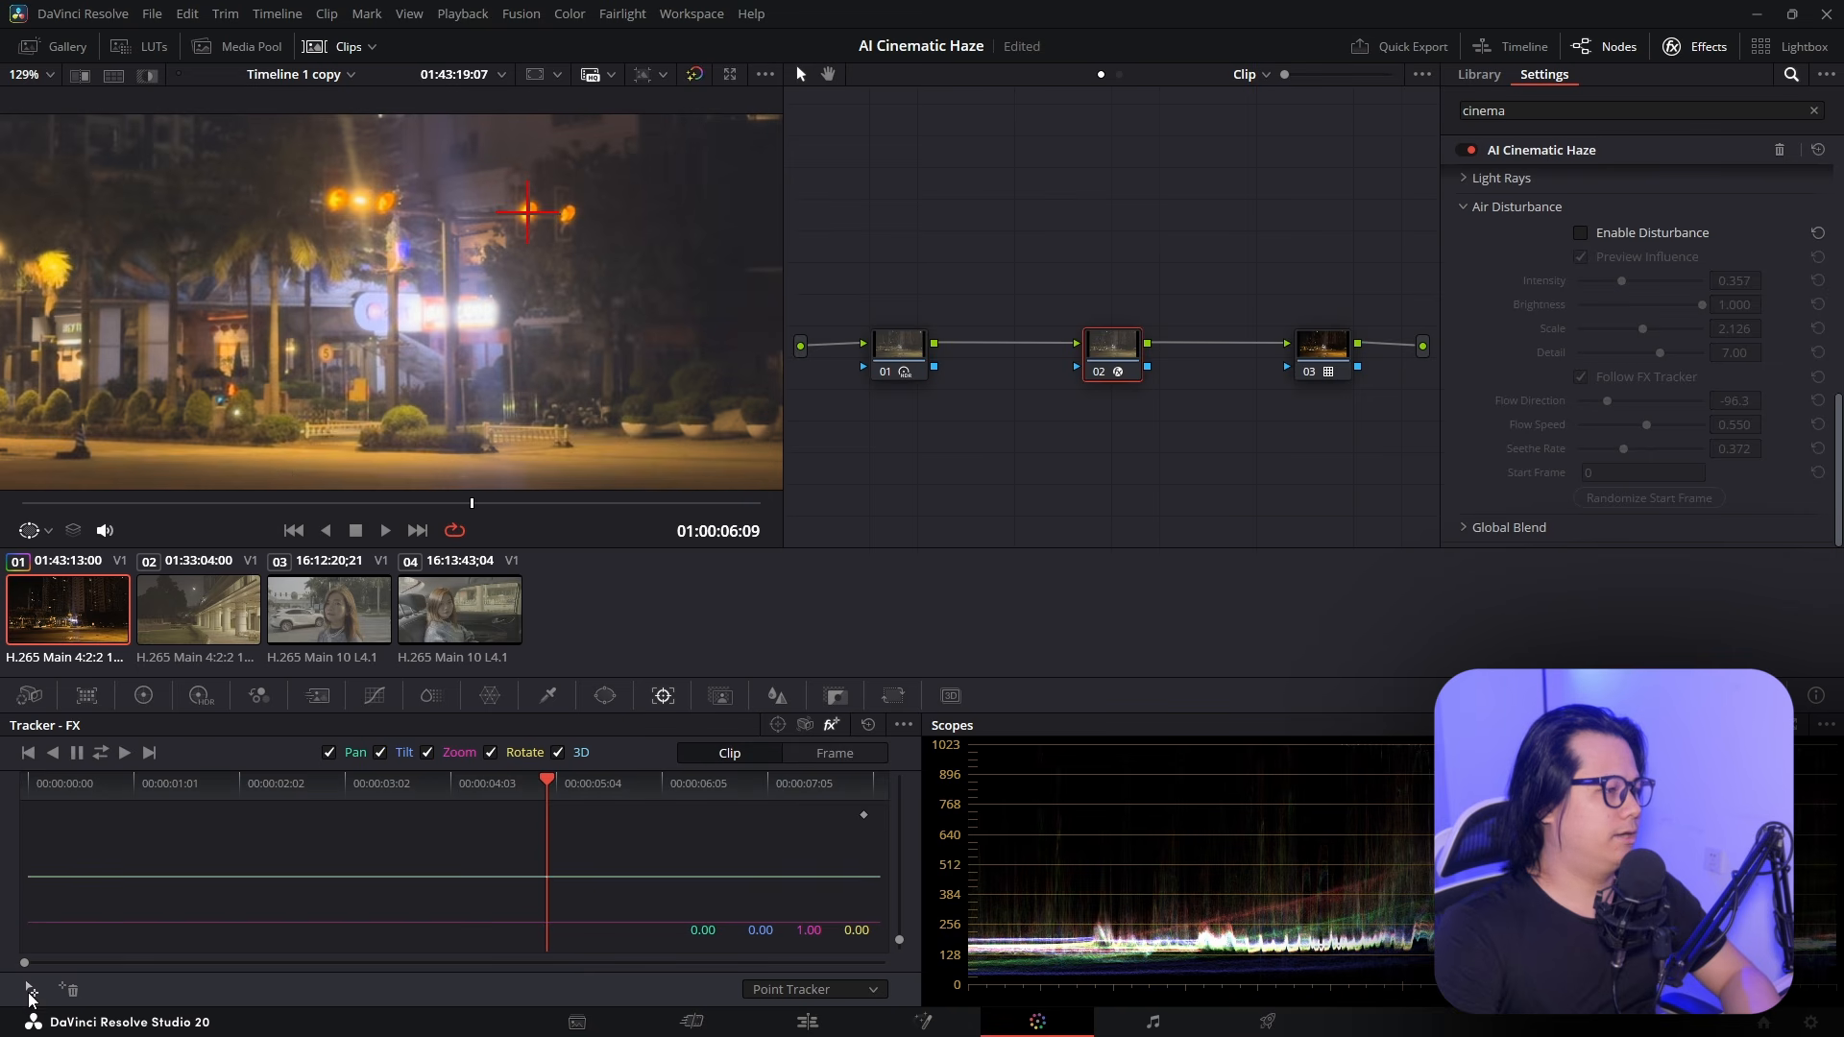
{"action": "left_click", "coordinate": [29, 993]}
{"action": "left_click_drag", "start_coordinate": [245, 232], "coordinate": [376, 287]}
{"action": "left_click_drag", "start_coordinate": [494, 171], "coordinate": [126, 304]}
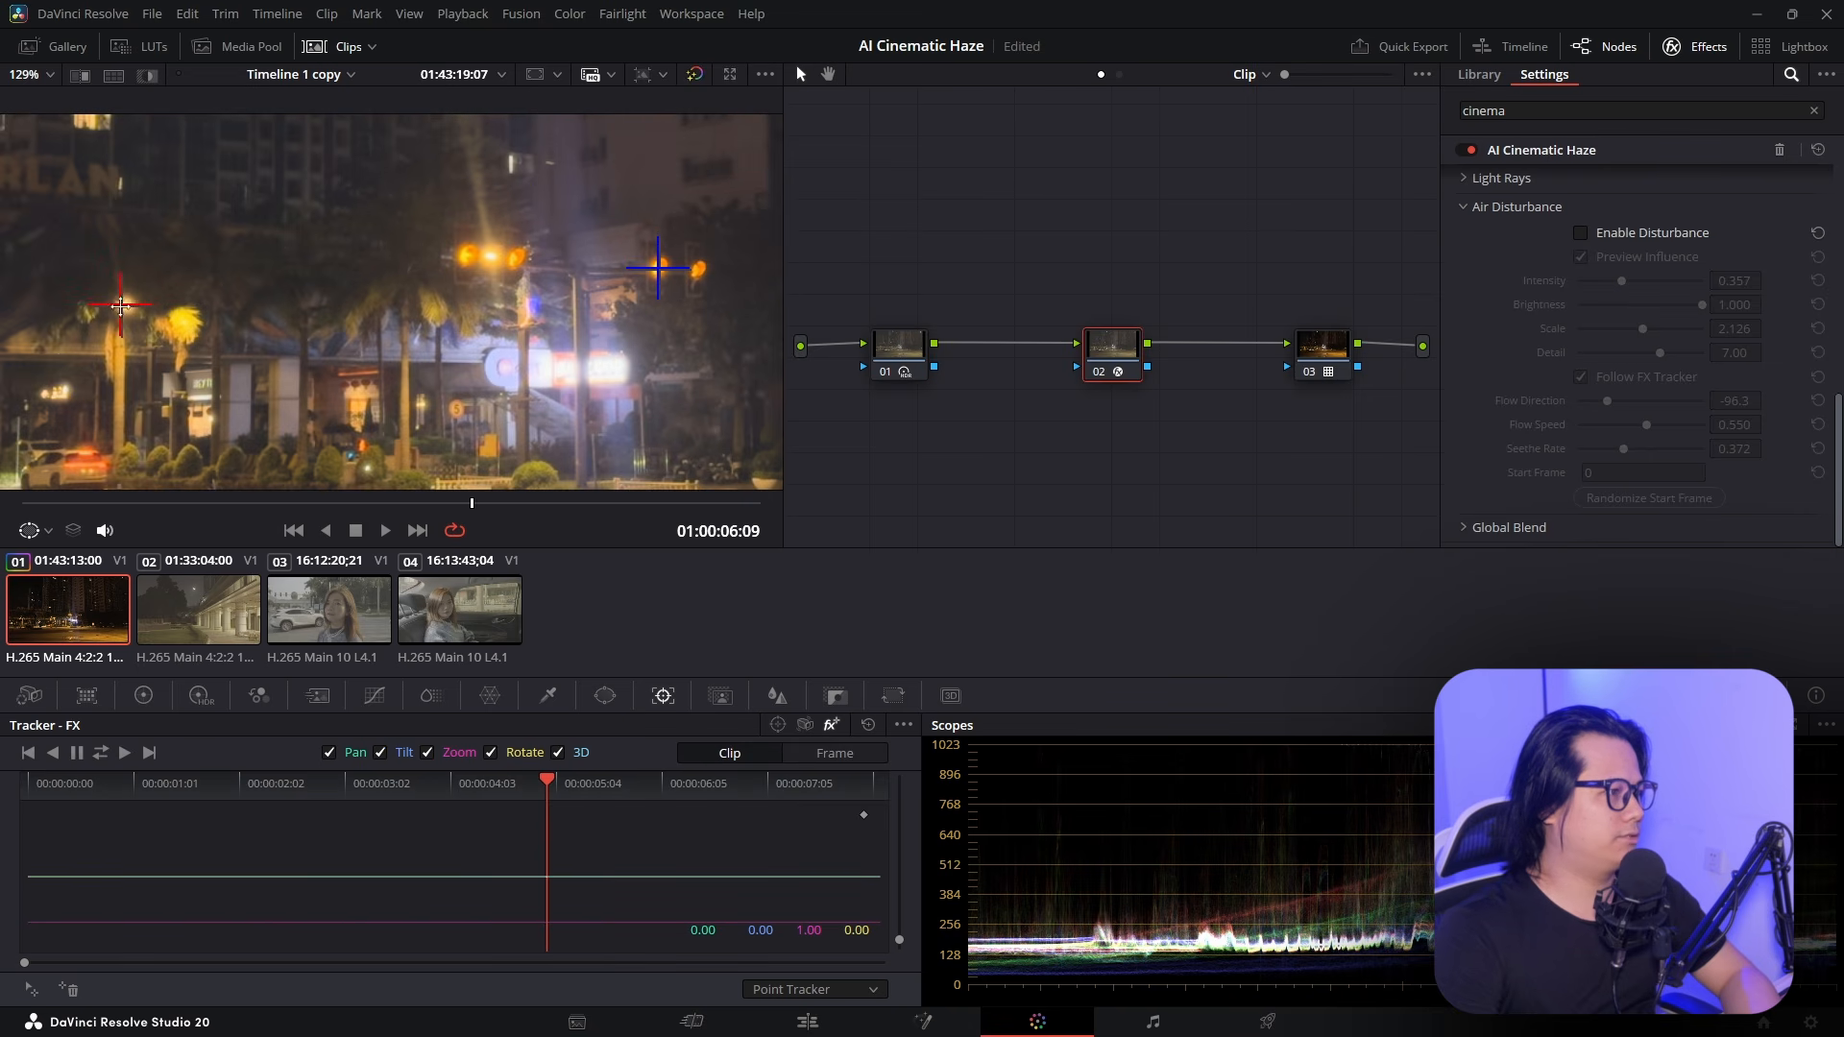
{"action": "scroll", "coordinate": [121, 306], "scroll_direction": "down", "scroll_amount": 3}
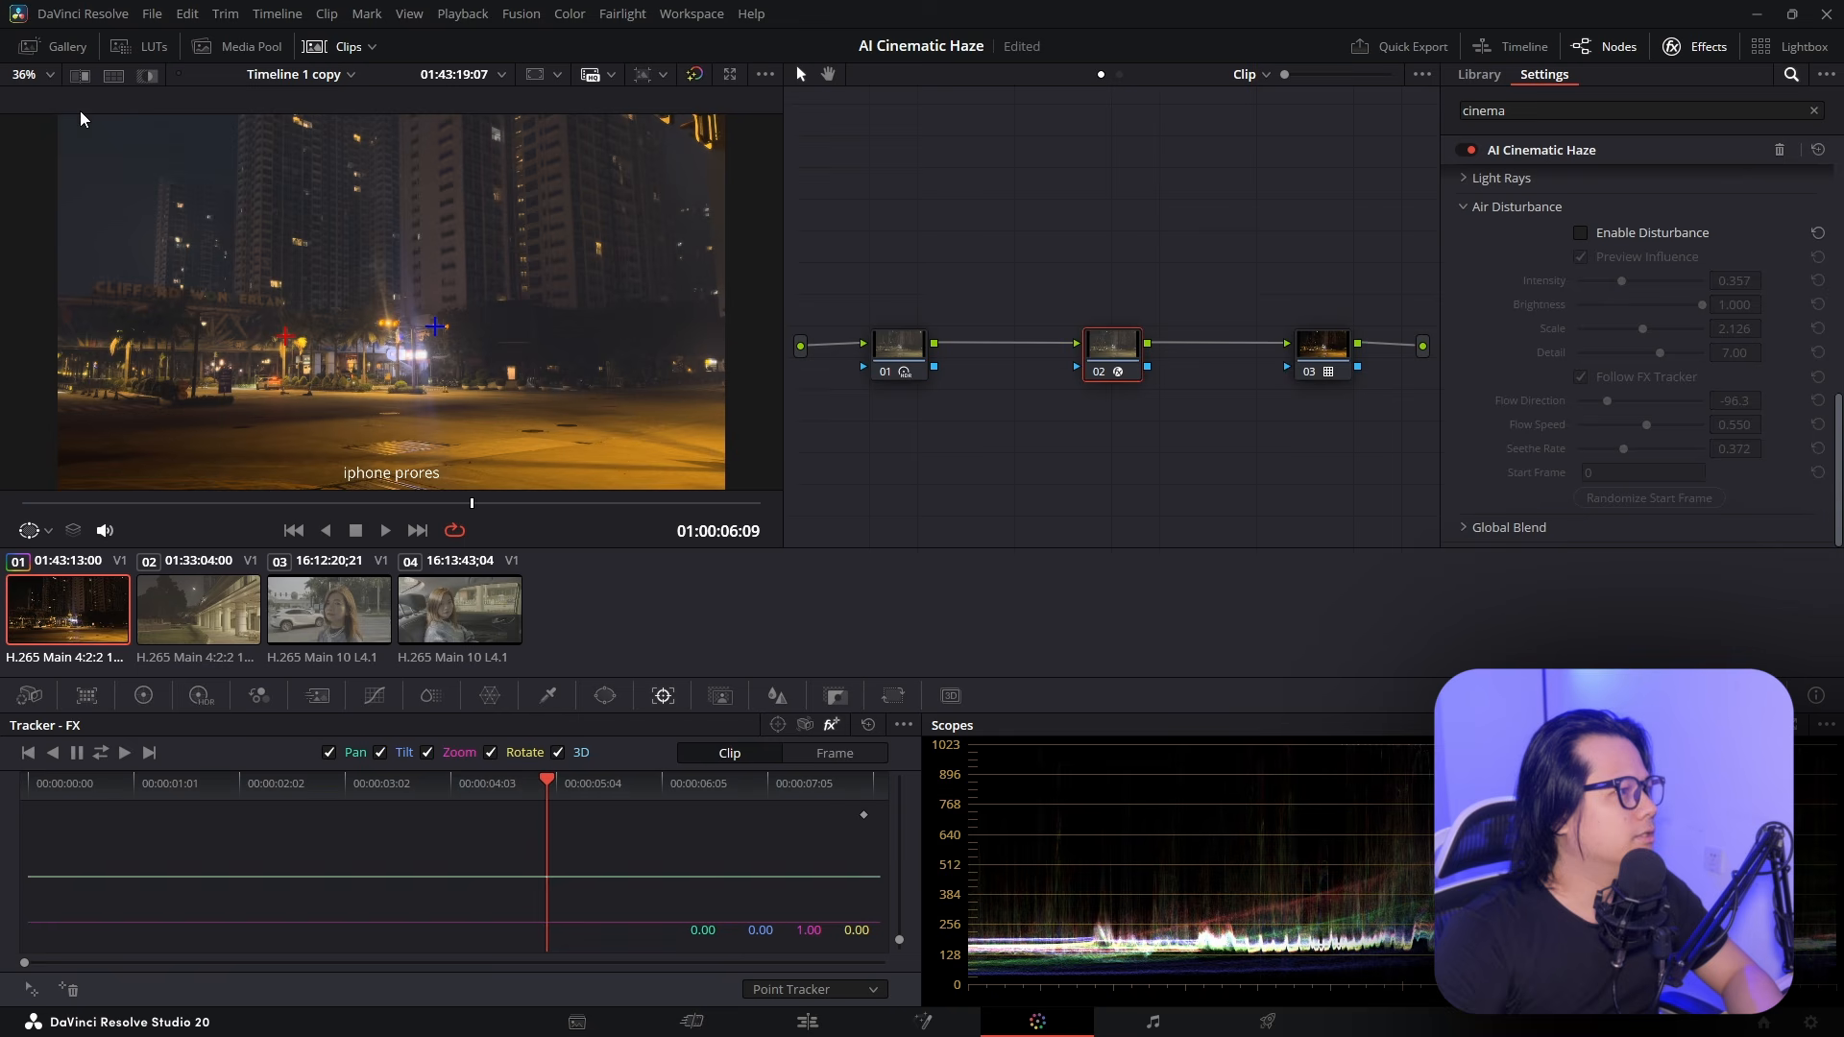
Fit the whole frame in the viewer and track the points forward and backward
{"action": "left_click", "coordinate": [42, 79]}
{"action": "left_click", "coordinate": [42, 100]}
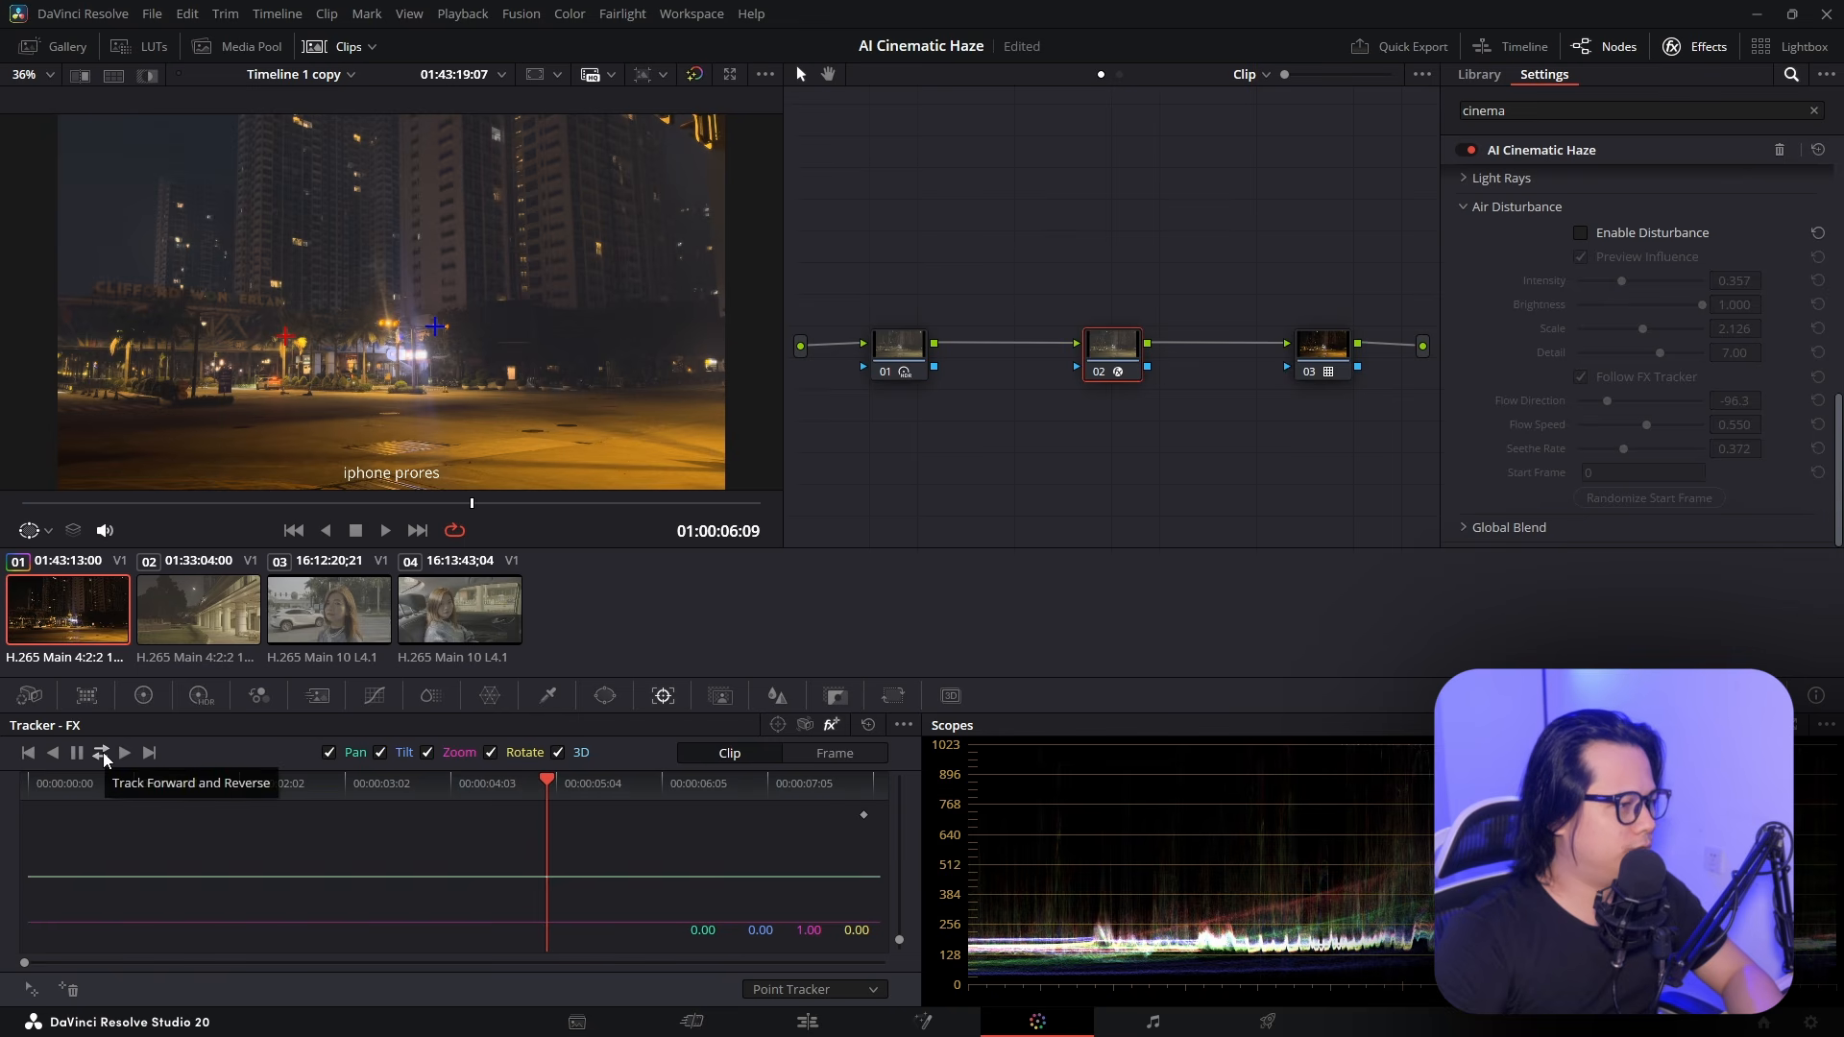
{"action": "left_click", "coordinate": [101, 754]}
{"action": "scroll", "coordinate": [337, 350], "scroll_direction": "up", "scroll_amount": 5}
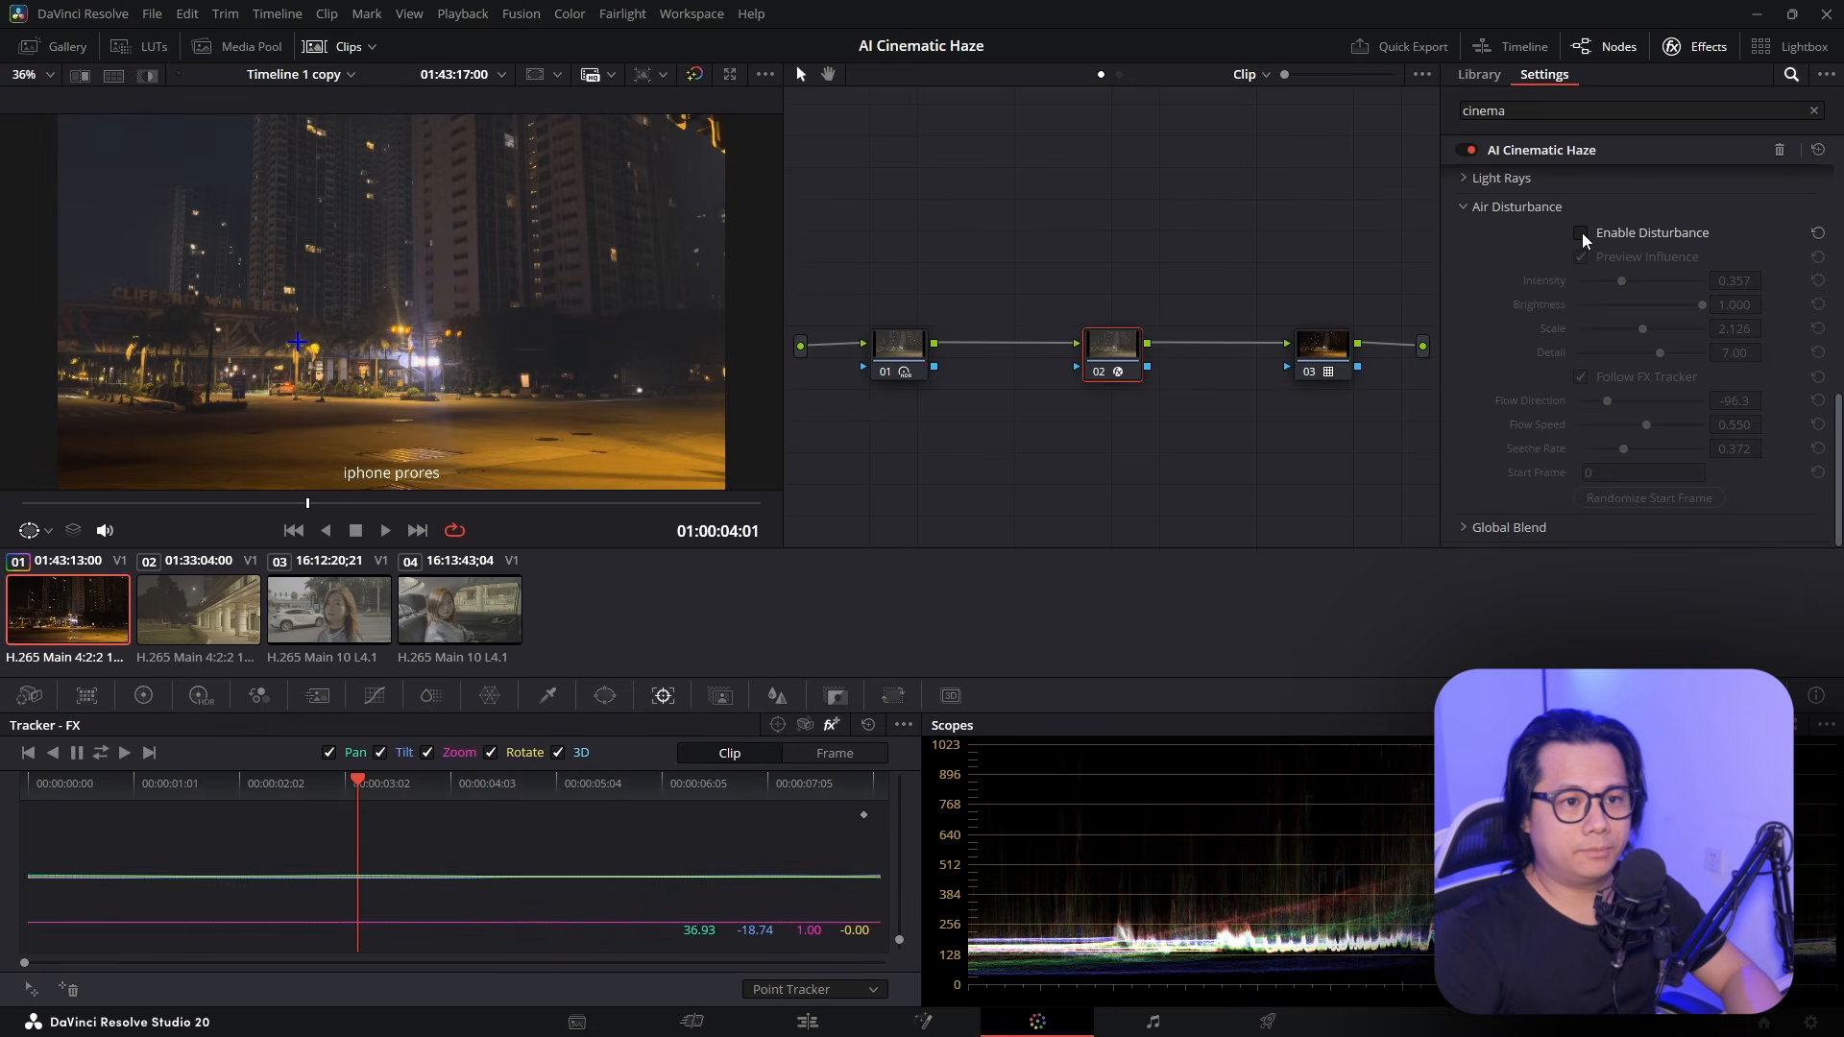
{"action": "left_click", "coordinate": [1582, 235]}
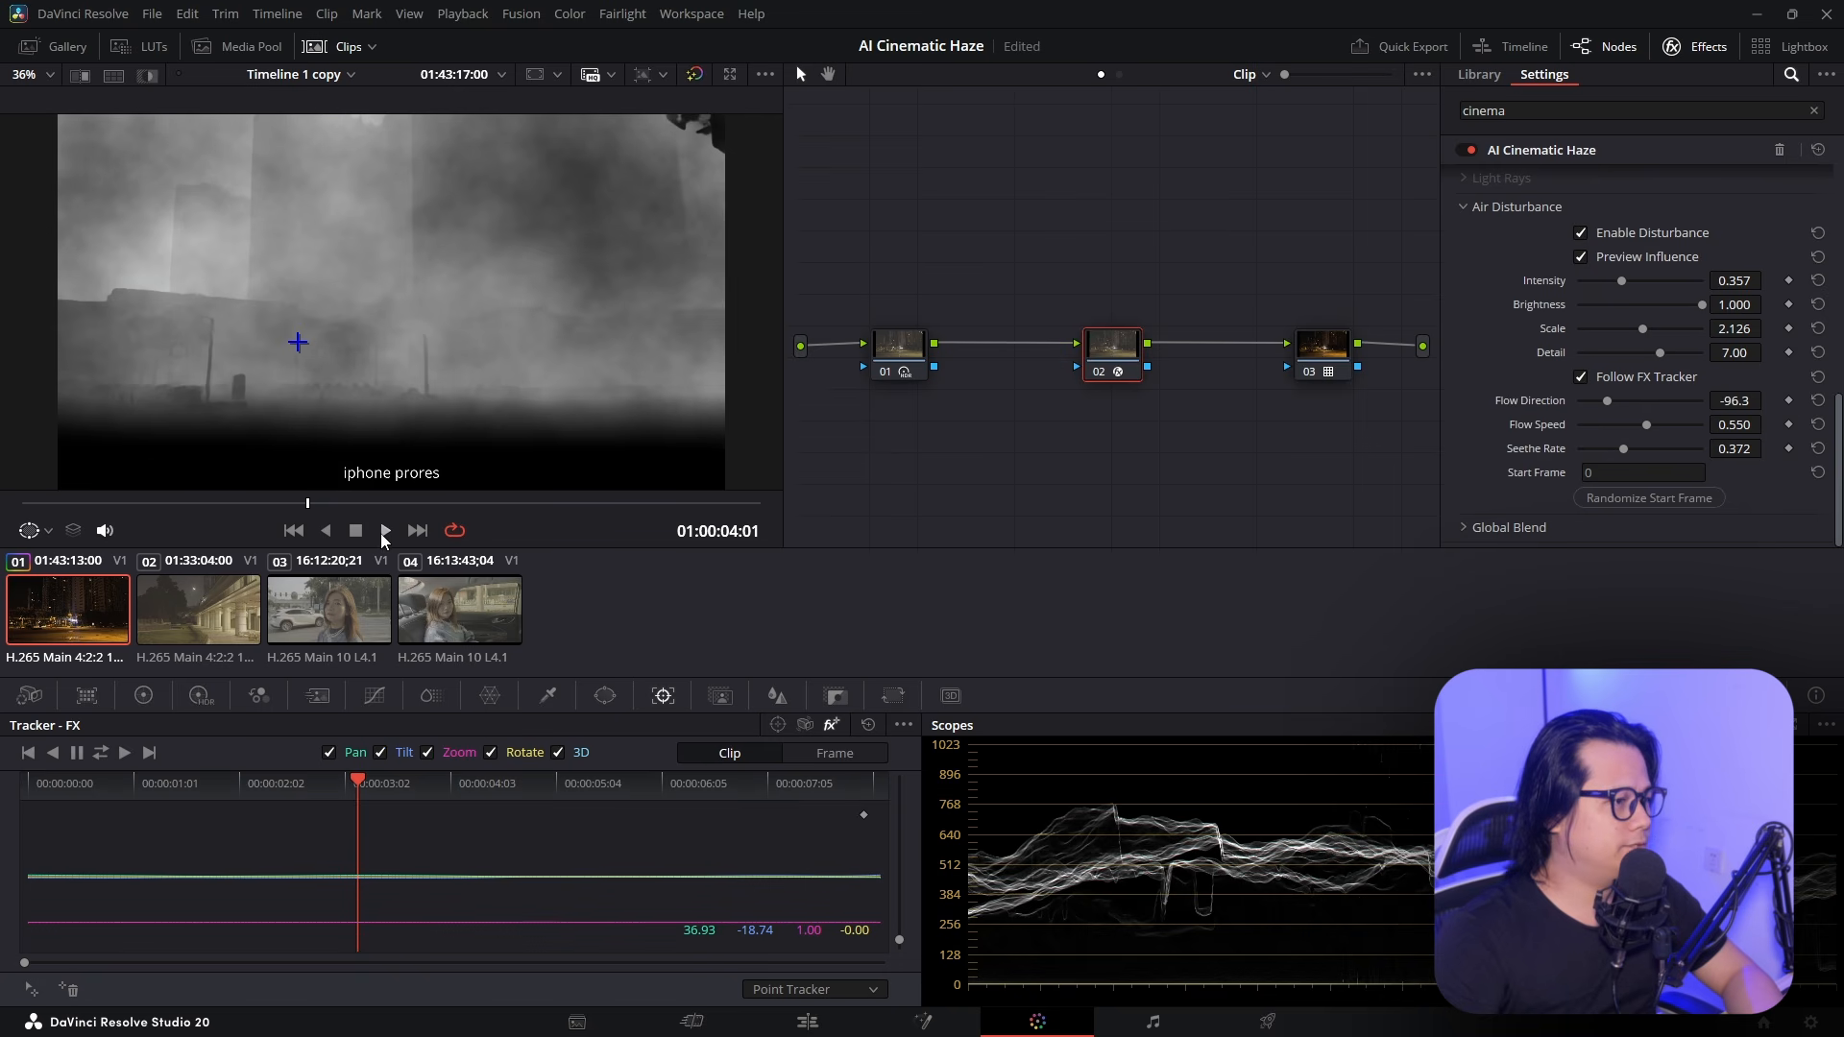
{"action": "left_click", "coordinate": [386, 531]}
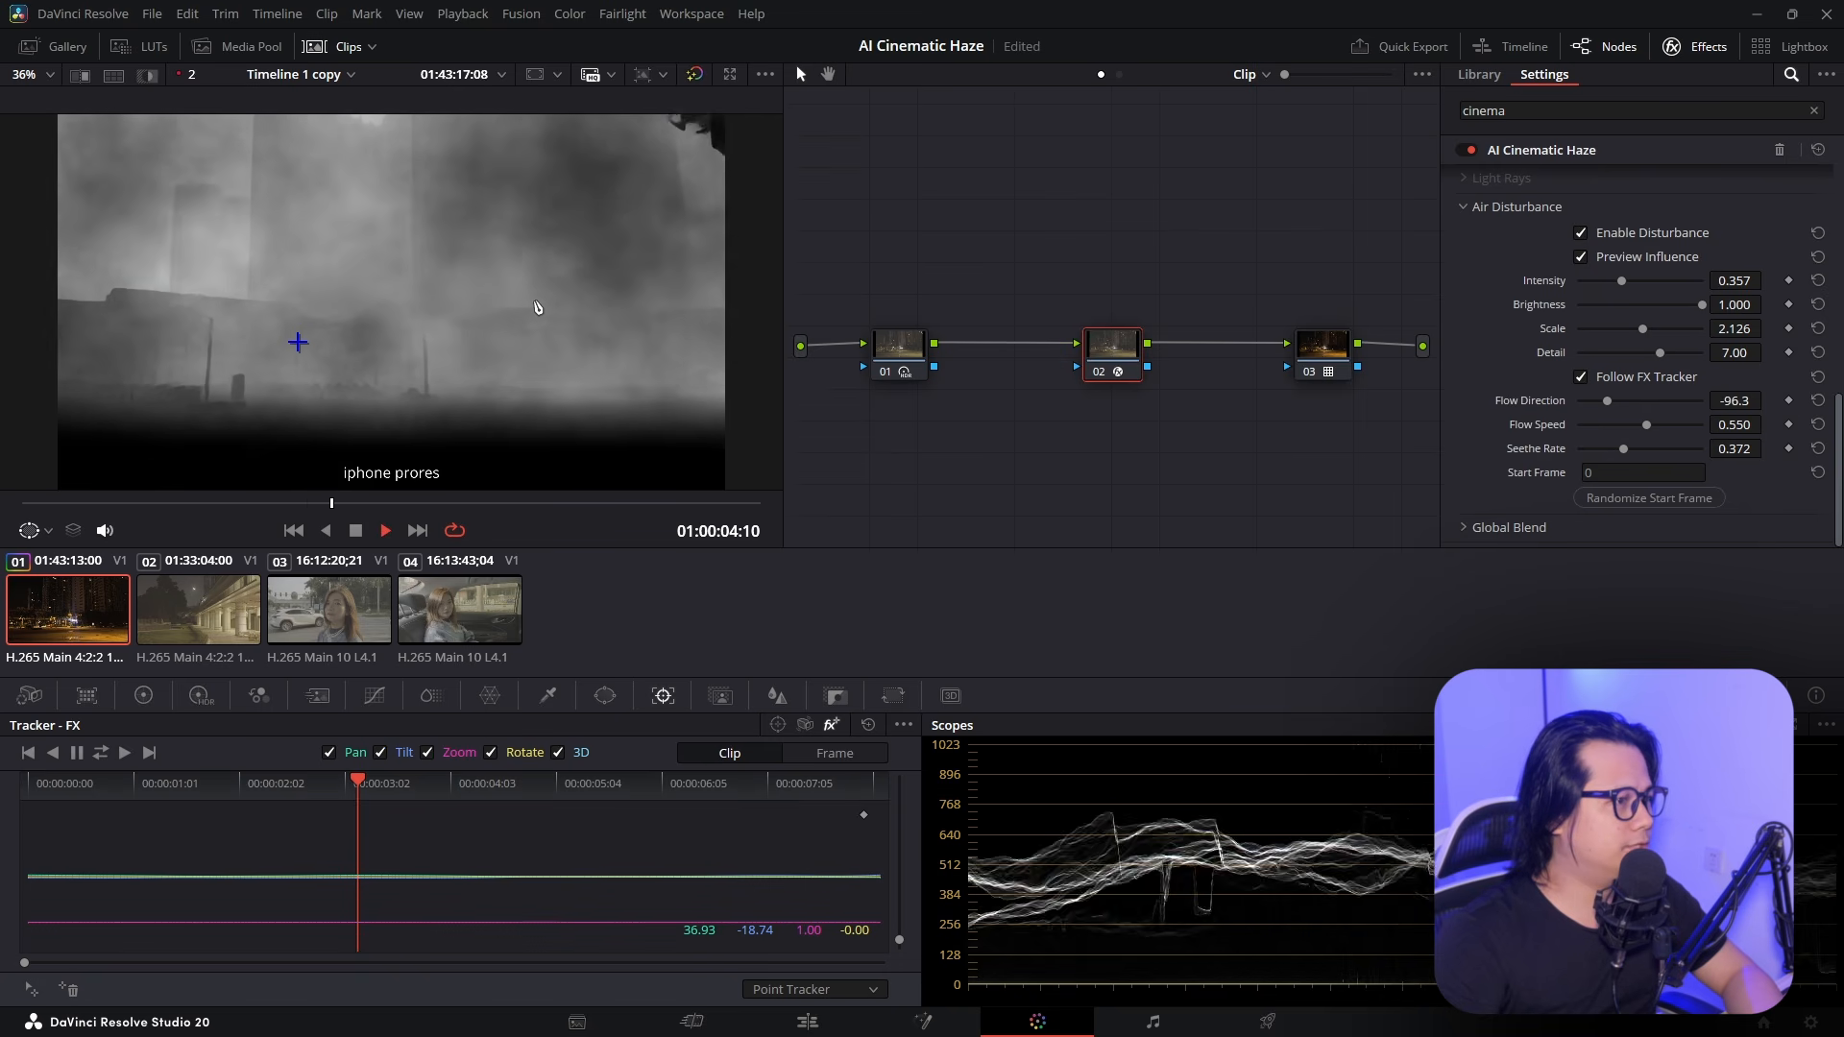
{"action": "key", "text": "space"}
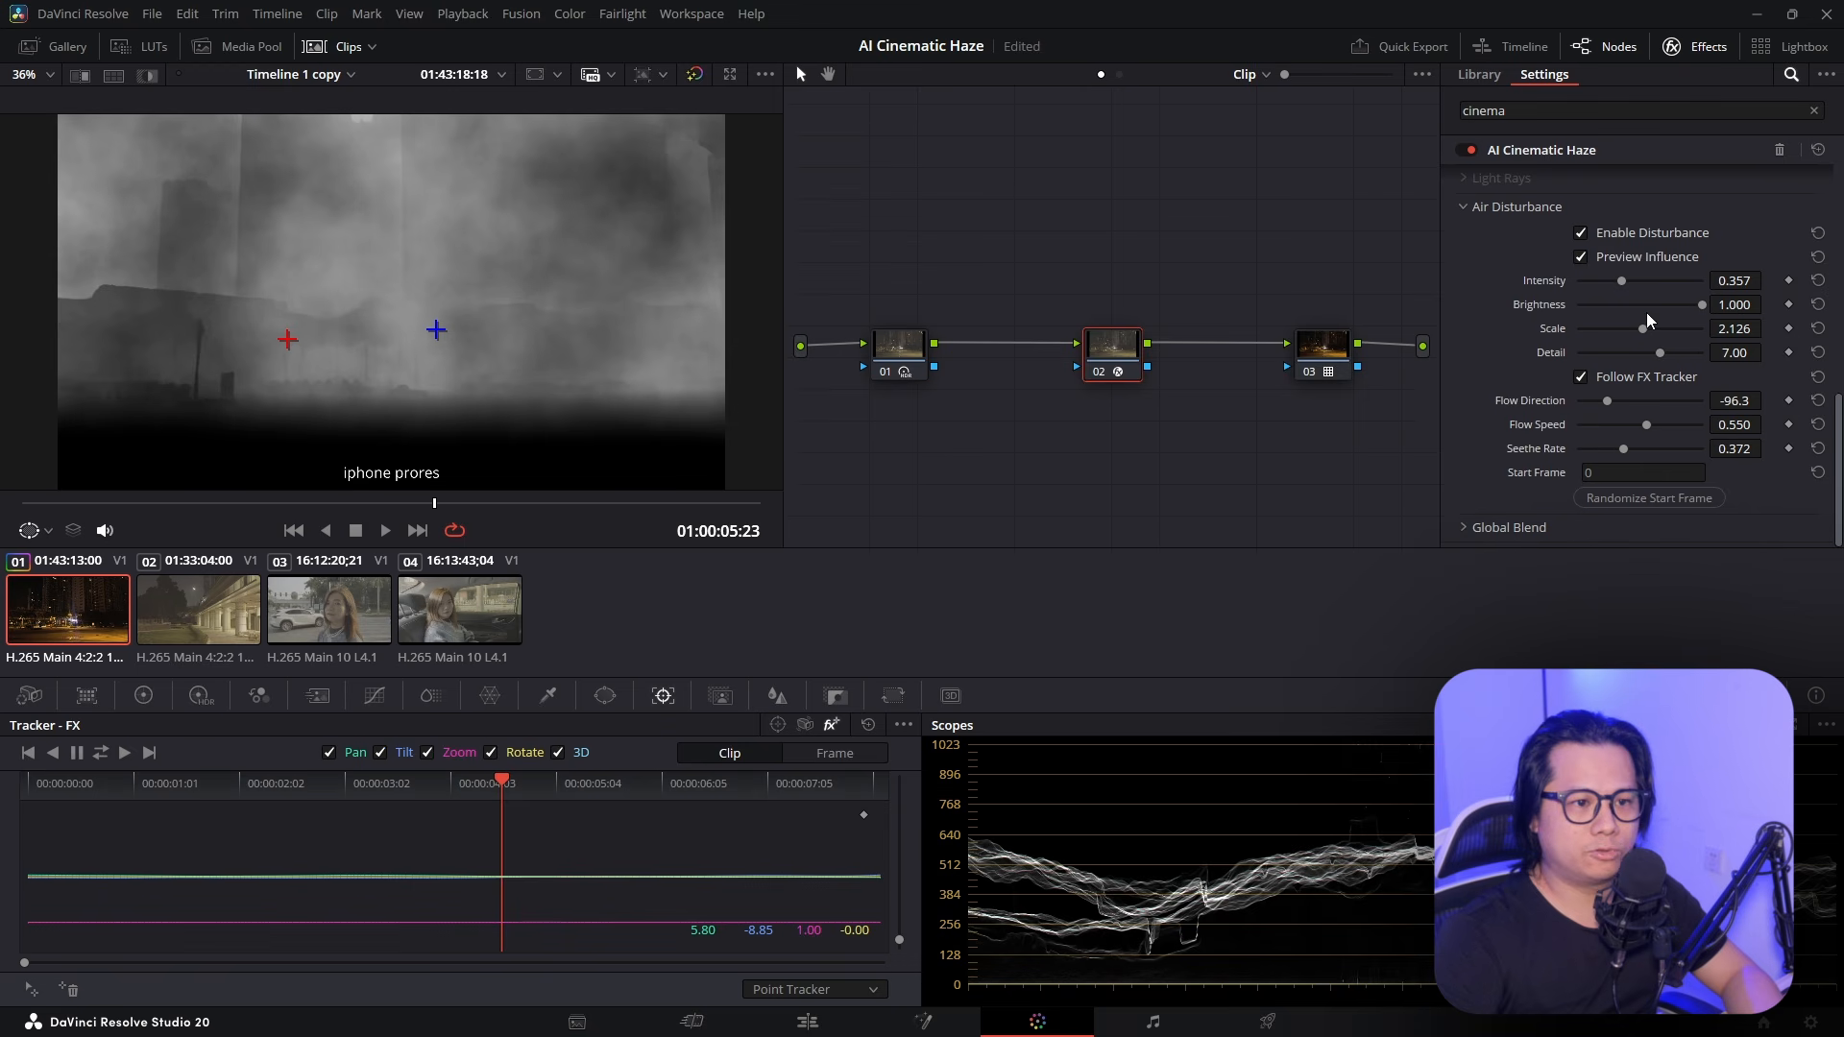
{"action": "double_click", "coordinate": [1532, 425]}
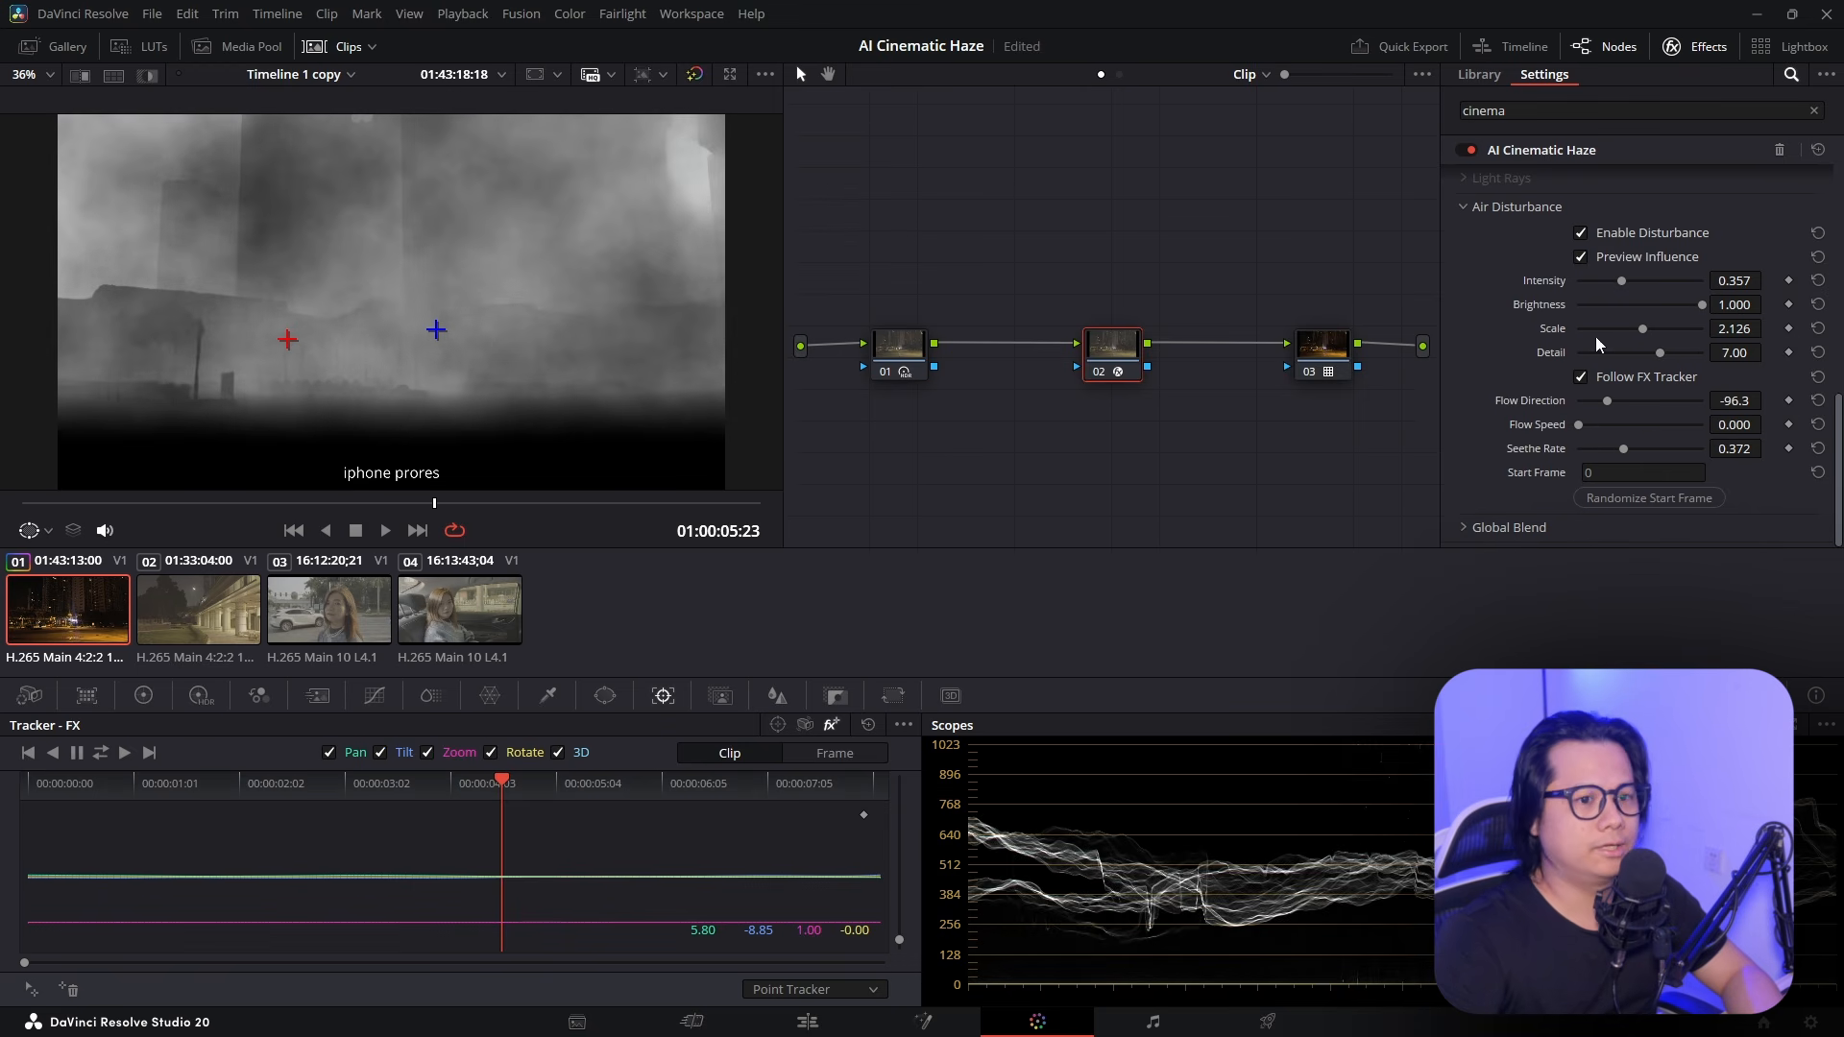
{"action": "key", "text": "space"}
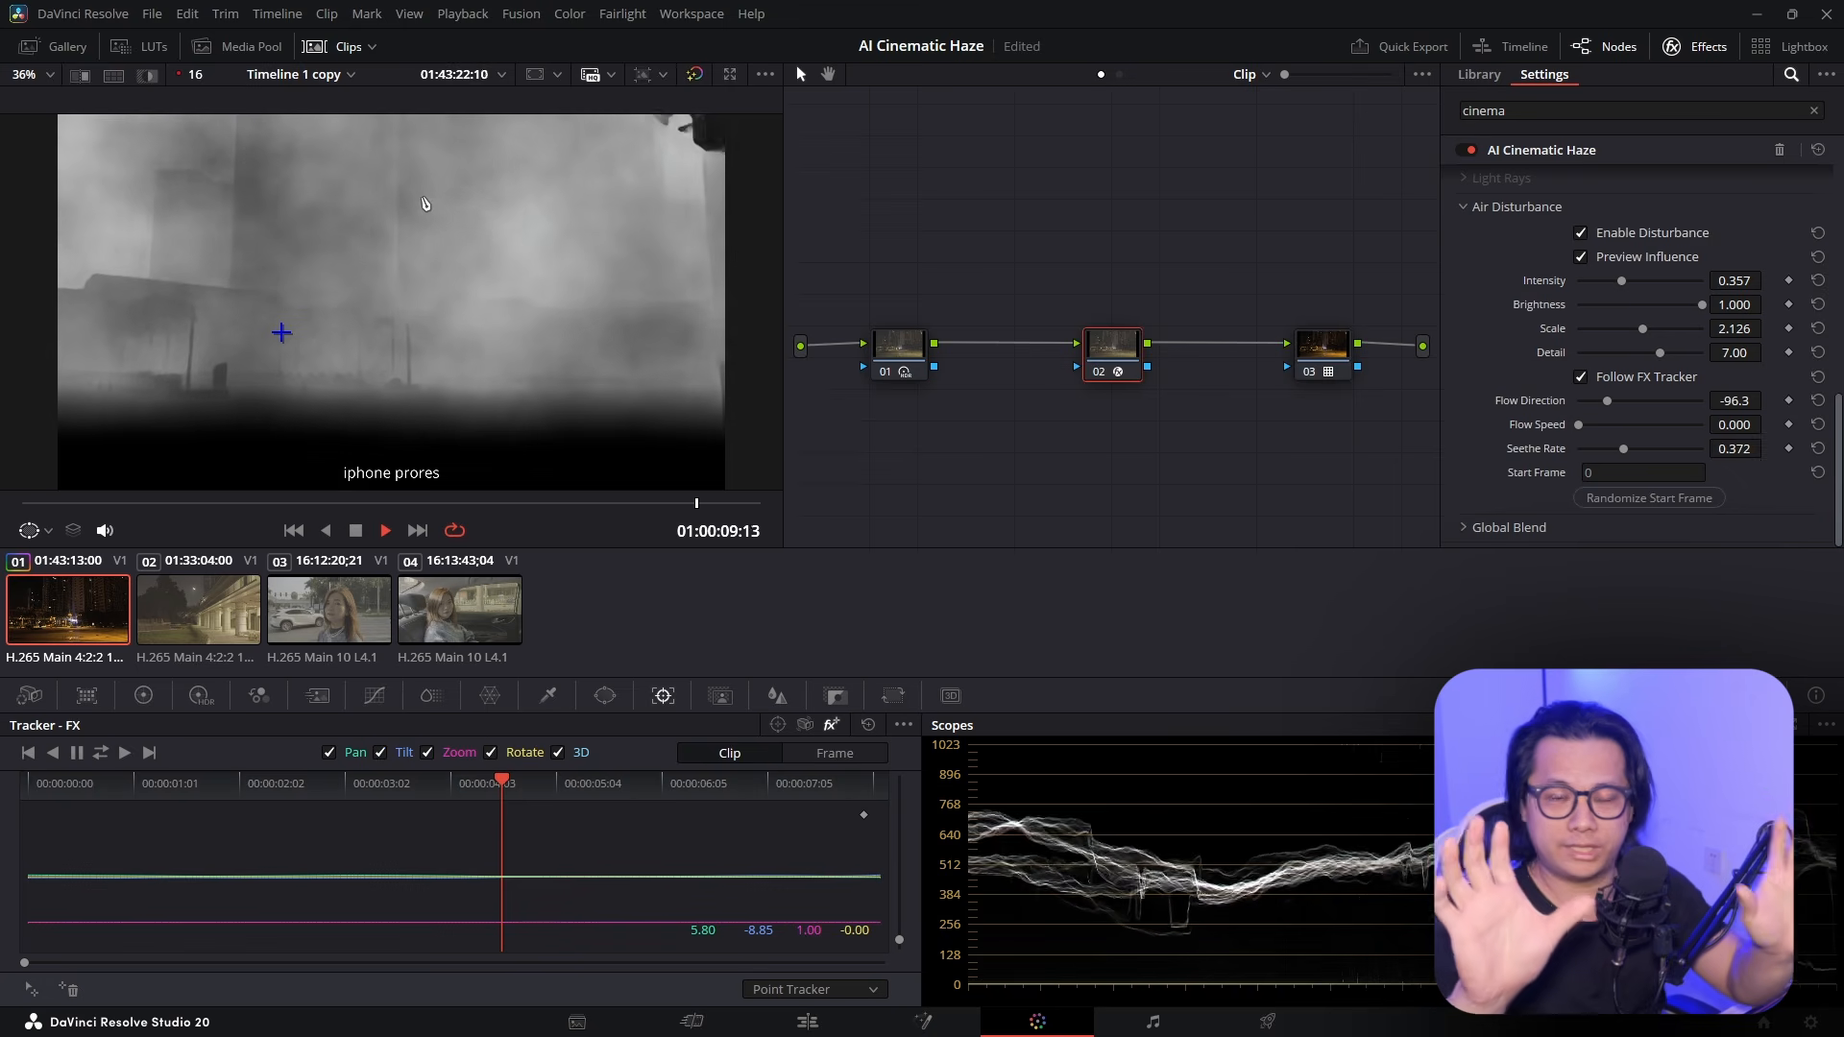
{"action": "key", "text": "space"}
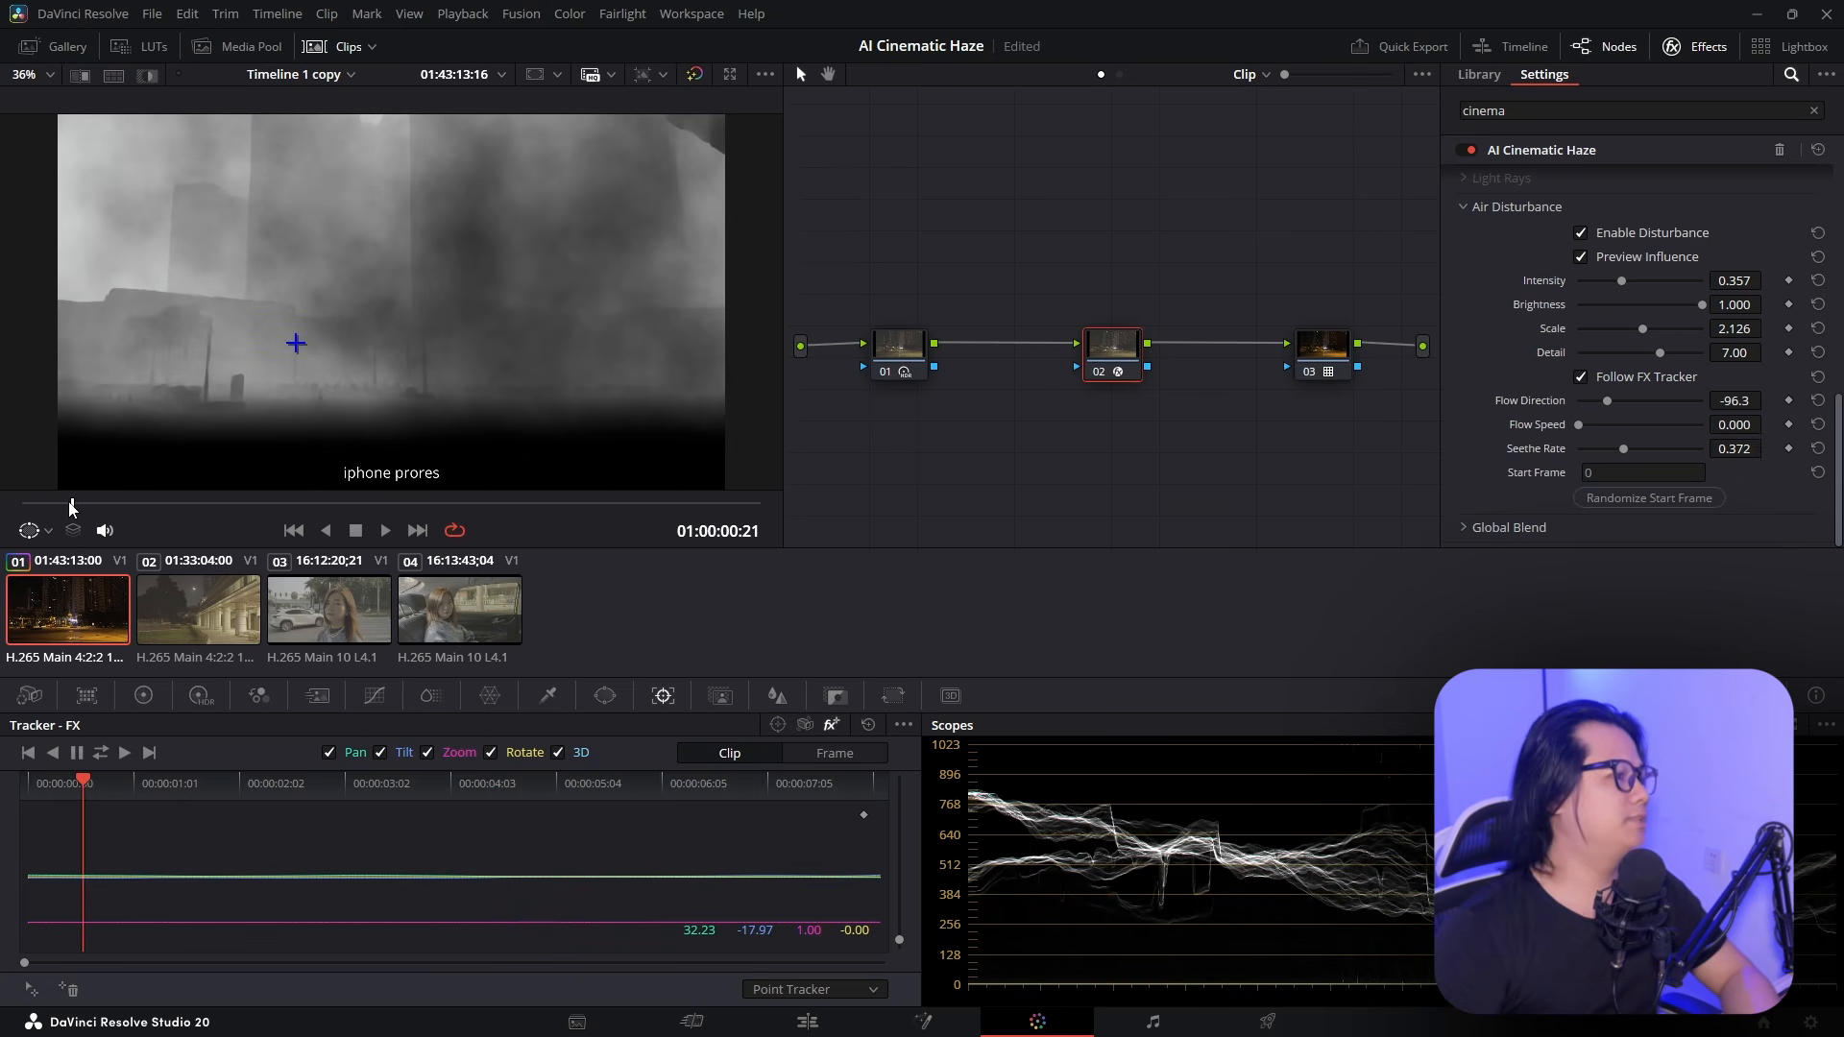
{"action": "key", "text": "Home"}
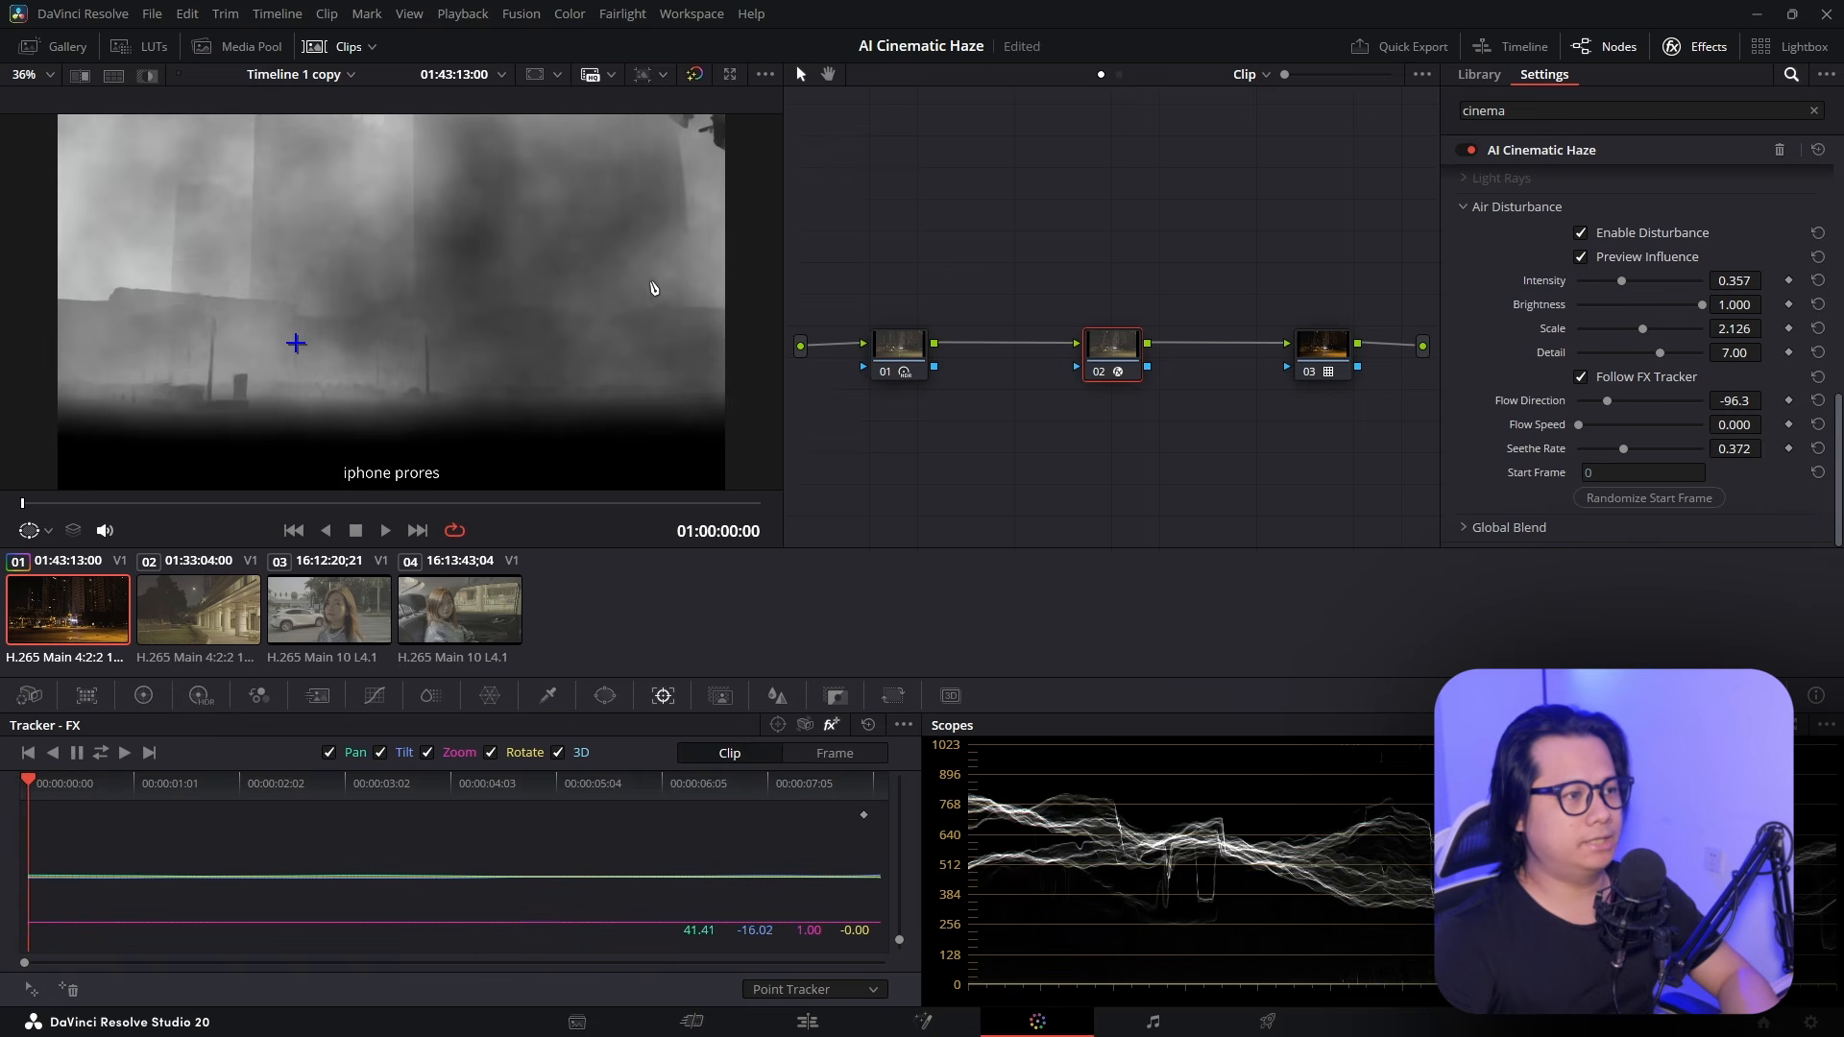
{"action": "scroll", "coordinate": [643, 234], "scroll_direction": "down", "scroll_amount": 1}
{"action": "scroll", "coordinate": [643, 235], "scroll_direction": "up", "scroll_amount": 1}
{"action": "left_click_drag", "start_coordinate": [642, 234], "coordinate": [589, 275]}
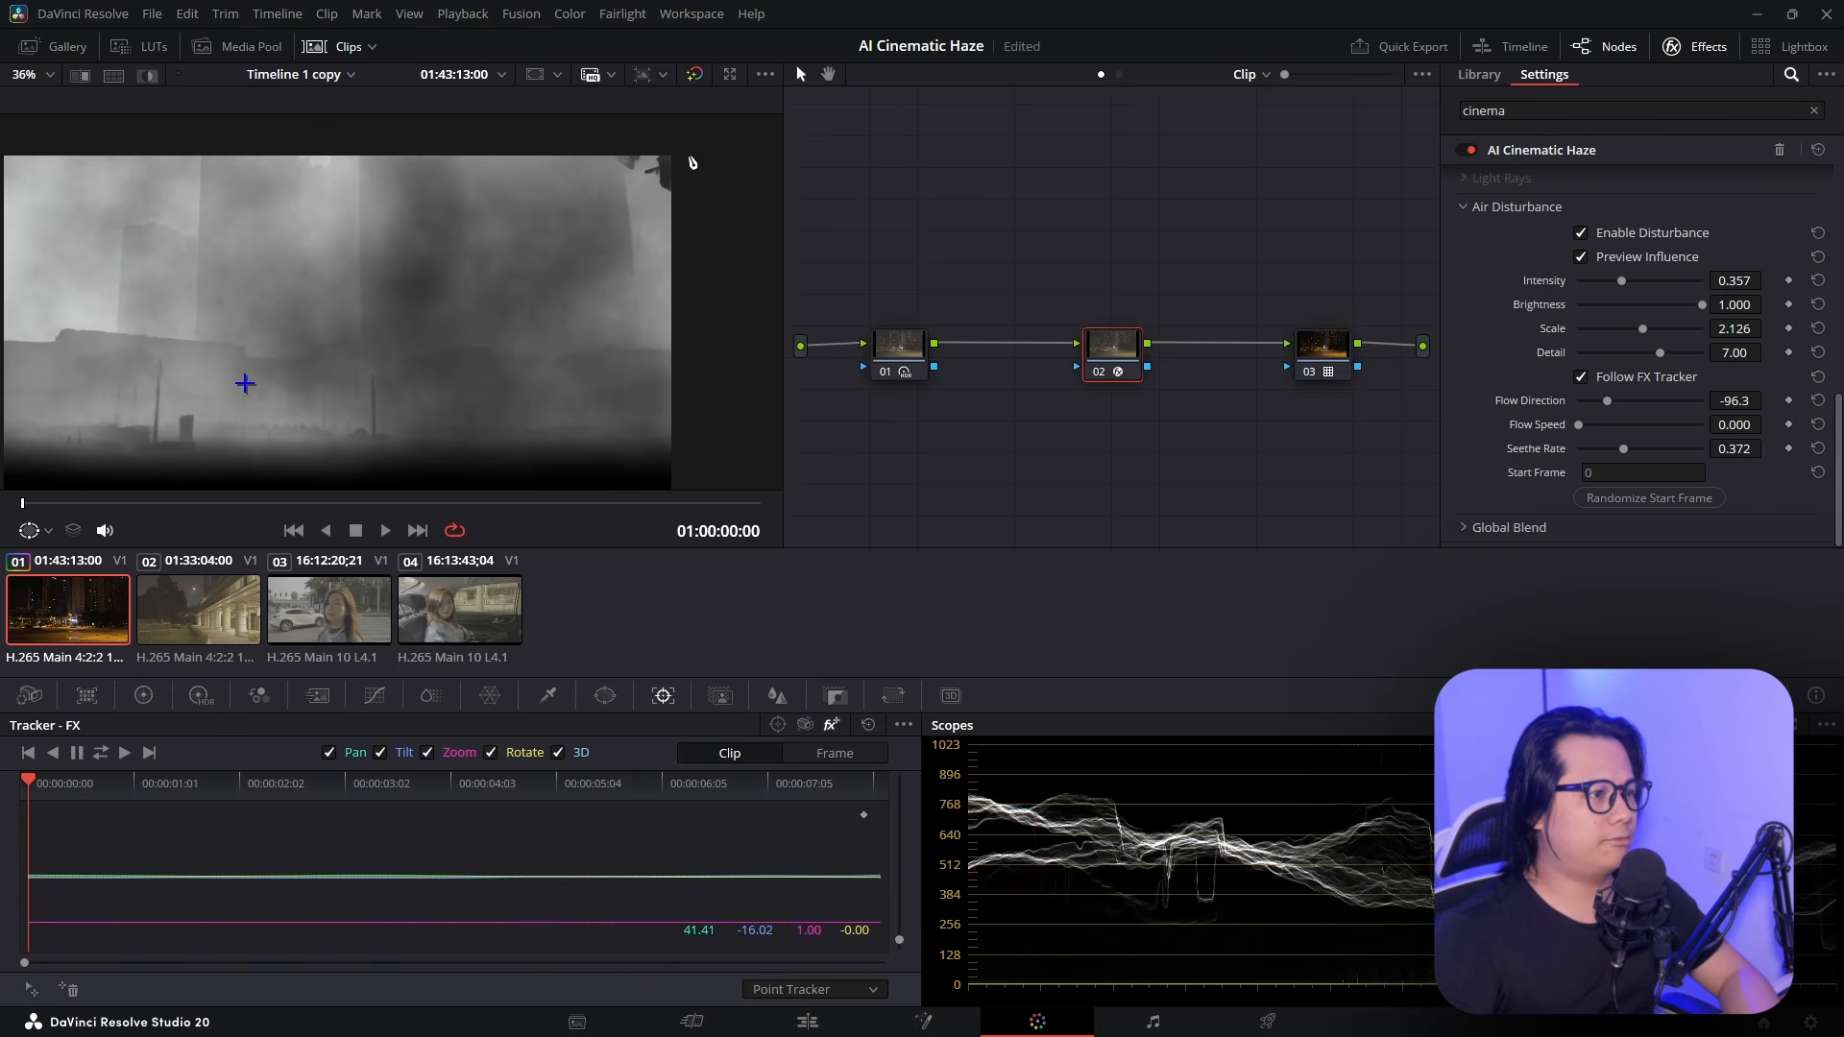
{"action": "scroll", "coordinate": [605, 276], "scroll_direction": "up", "scroll_amount": 3}
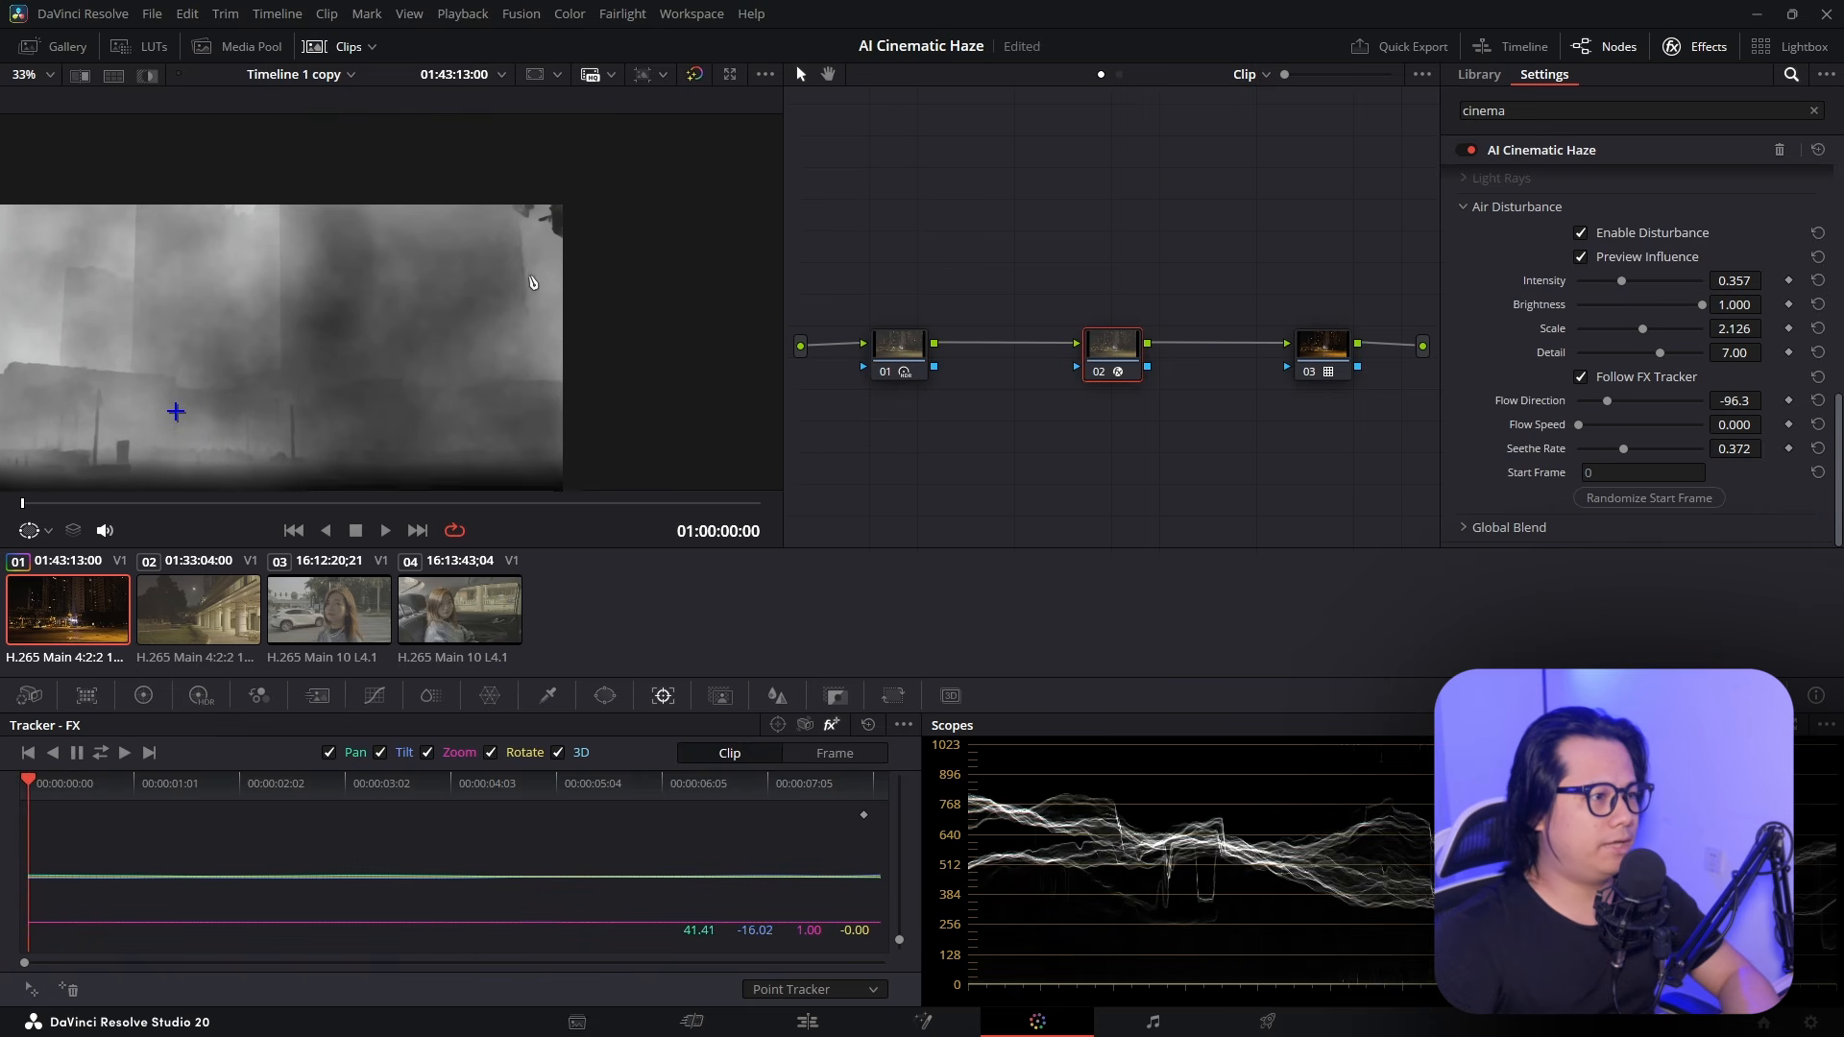
{"action": "left_click_drag", "start_coordinate": [540, 274], "coordinate": [549, 303]}
{"action": "key", "text": "space"}
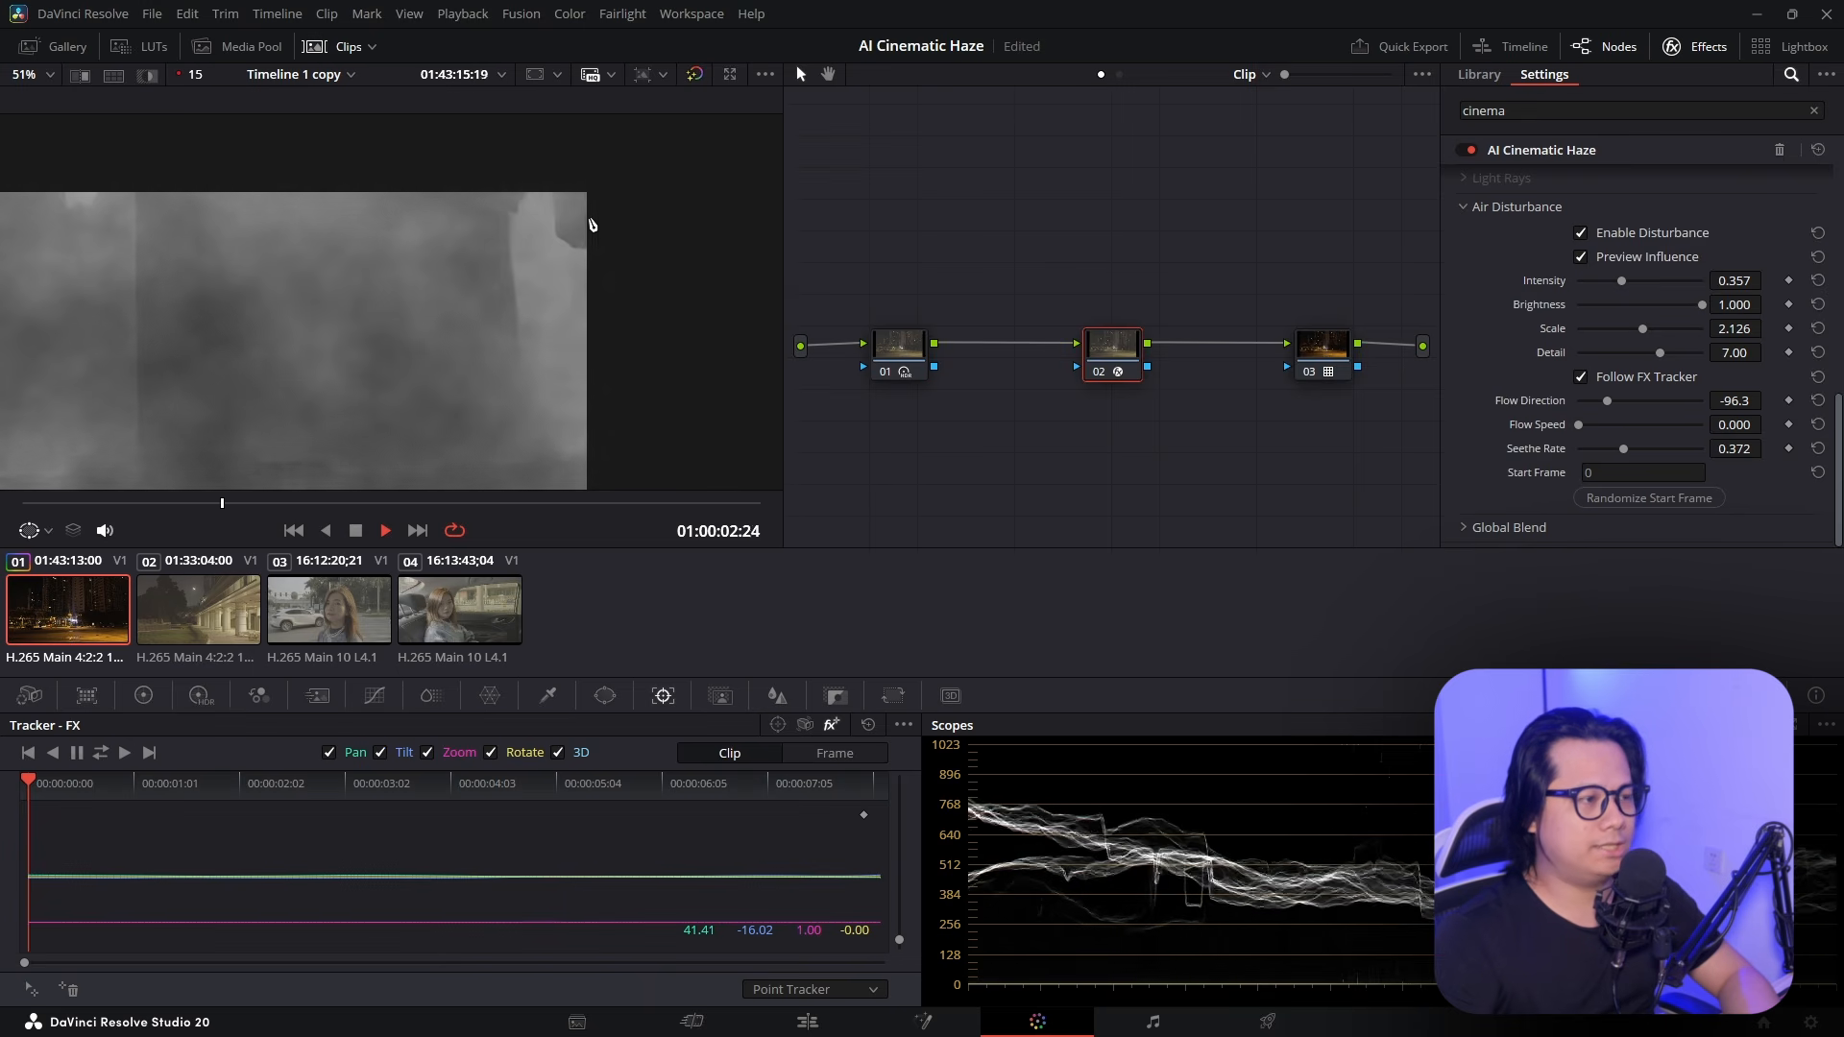
{"action": "key", "text": "space"}
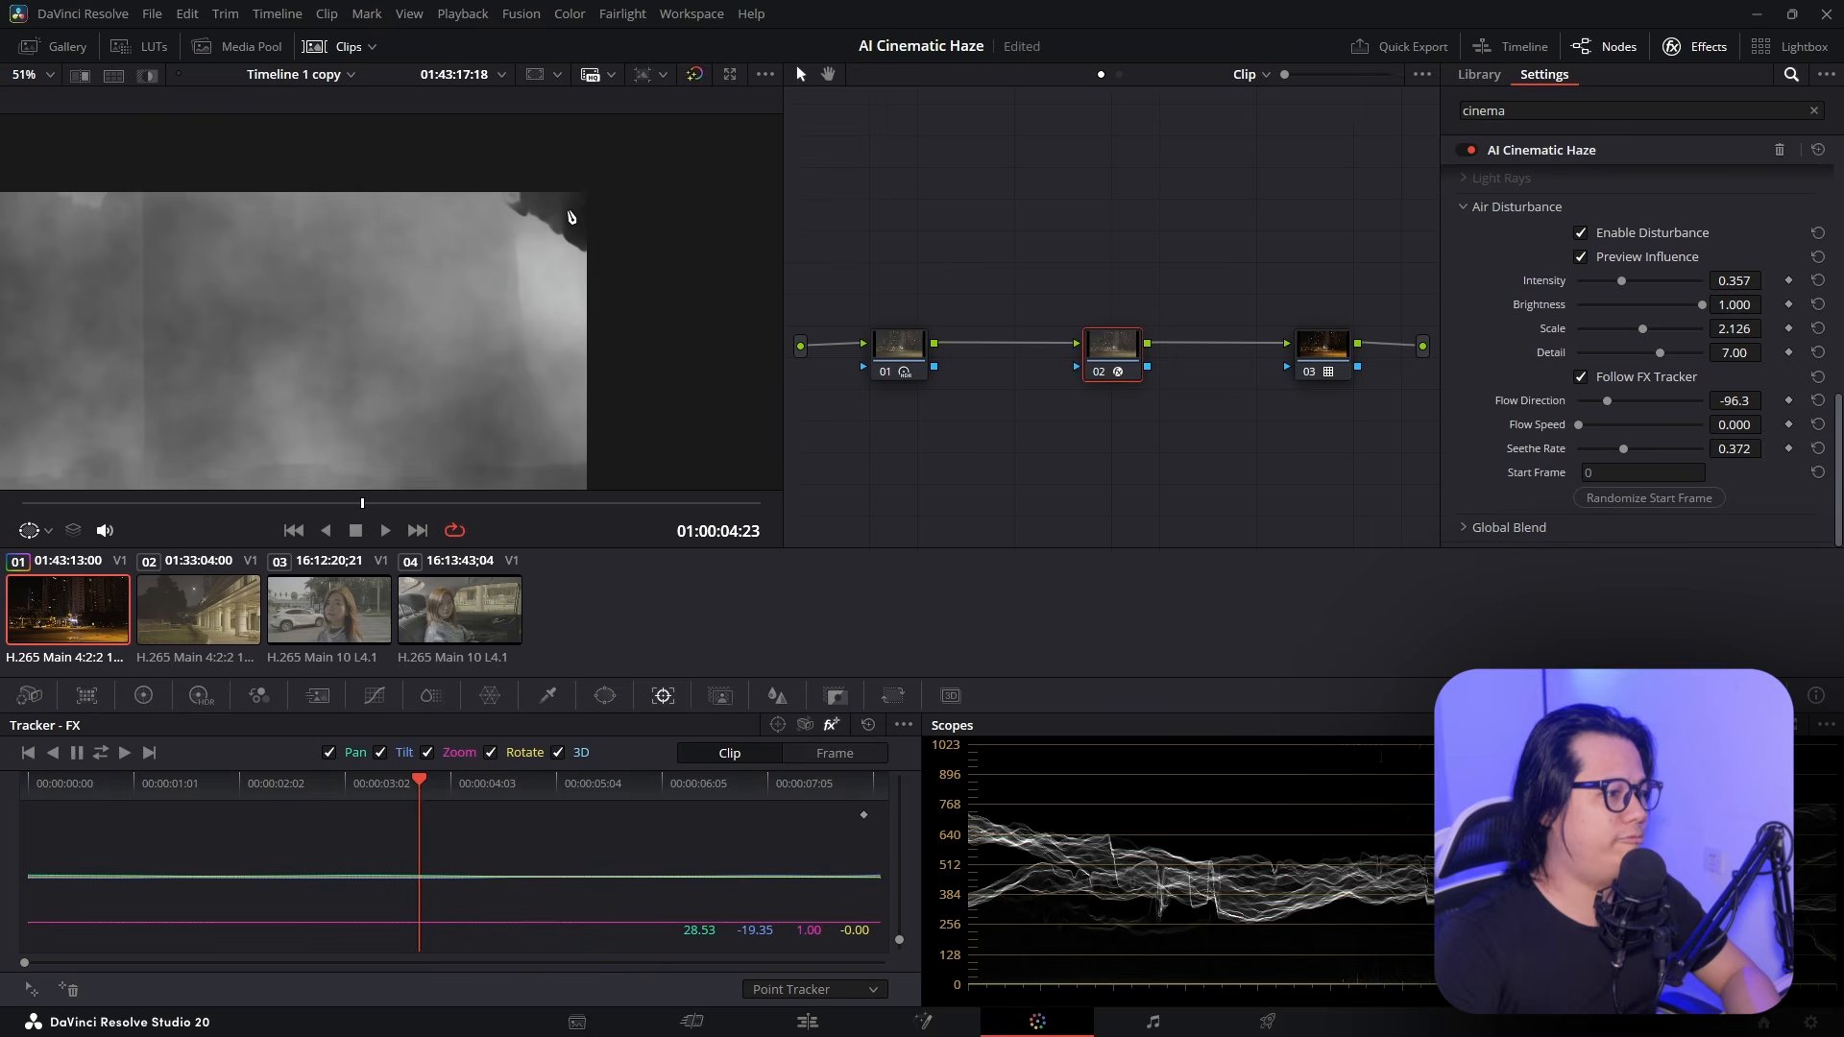
{"action": "key", "text": "shift+z"}
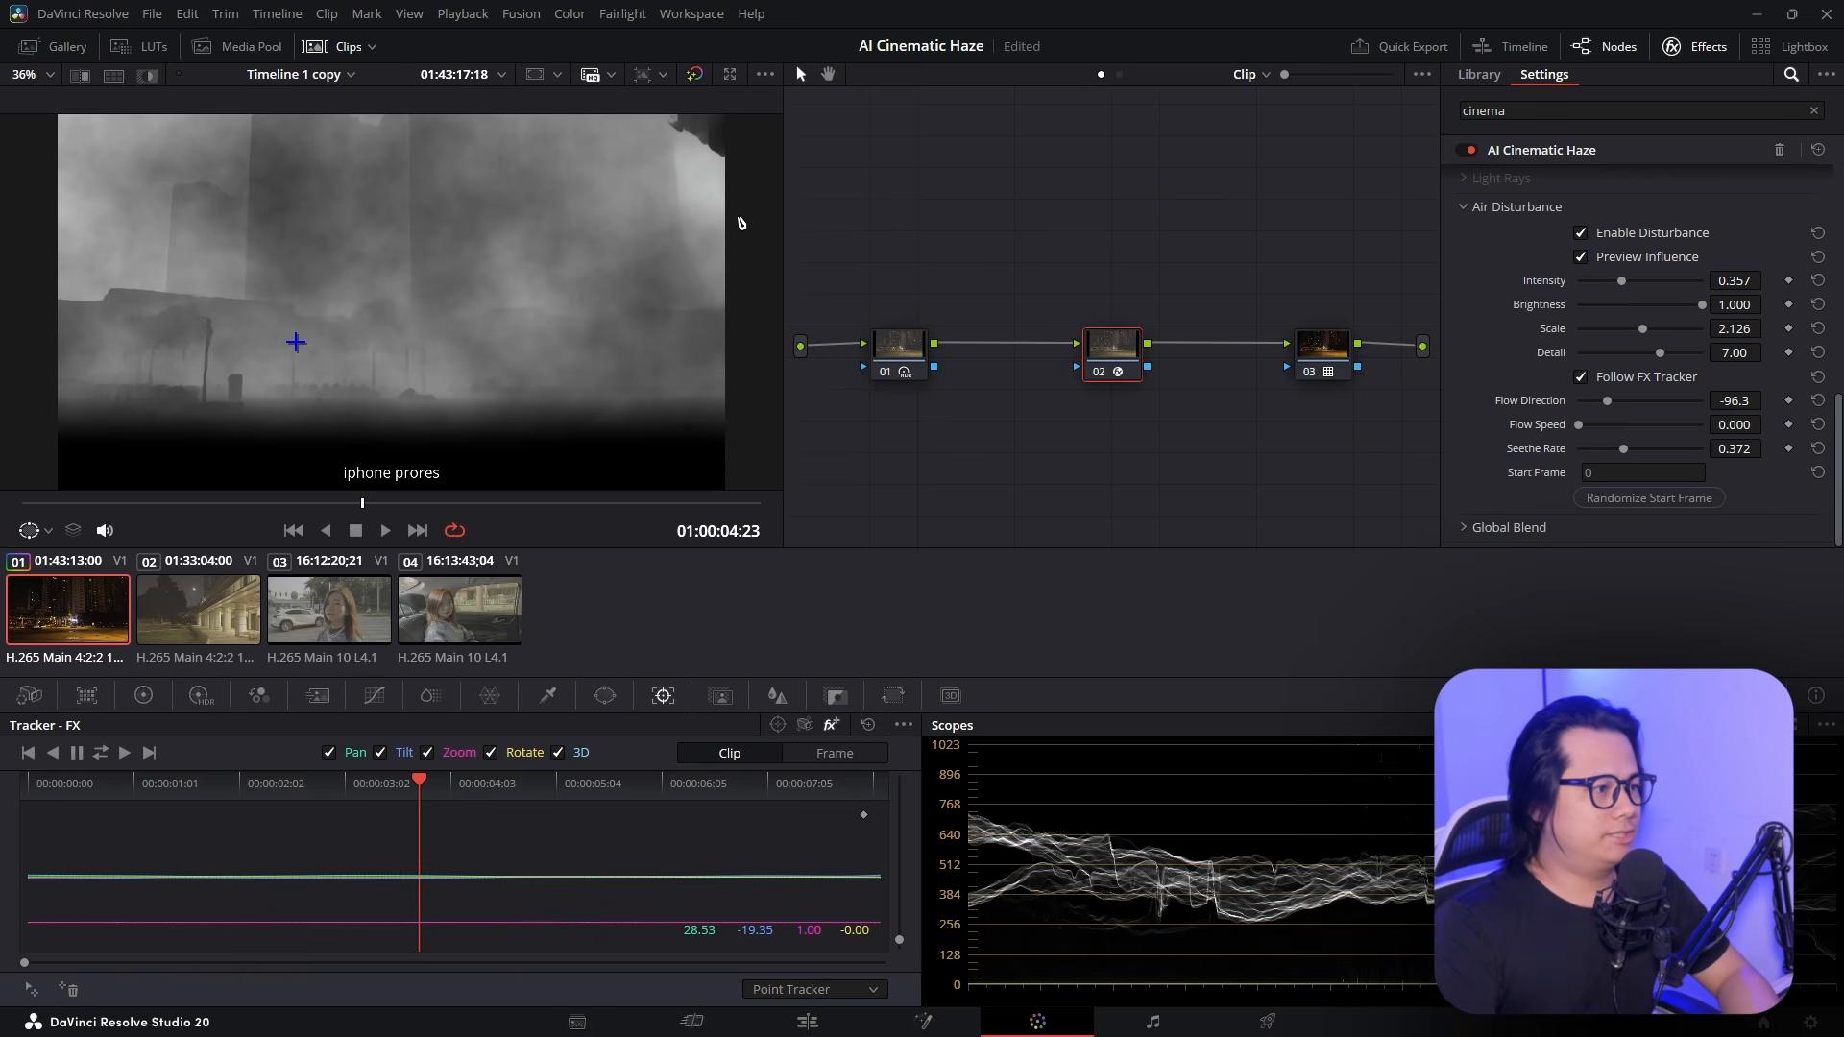
{"action": "key", "text": "space"}
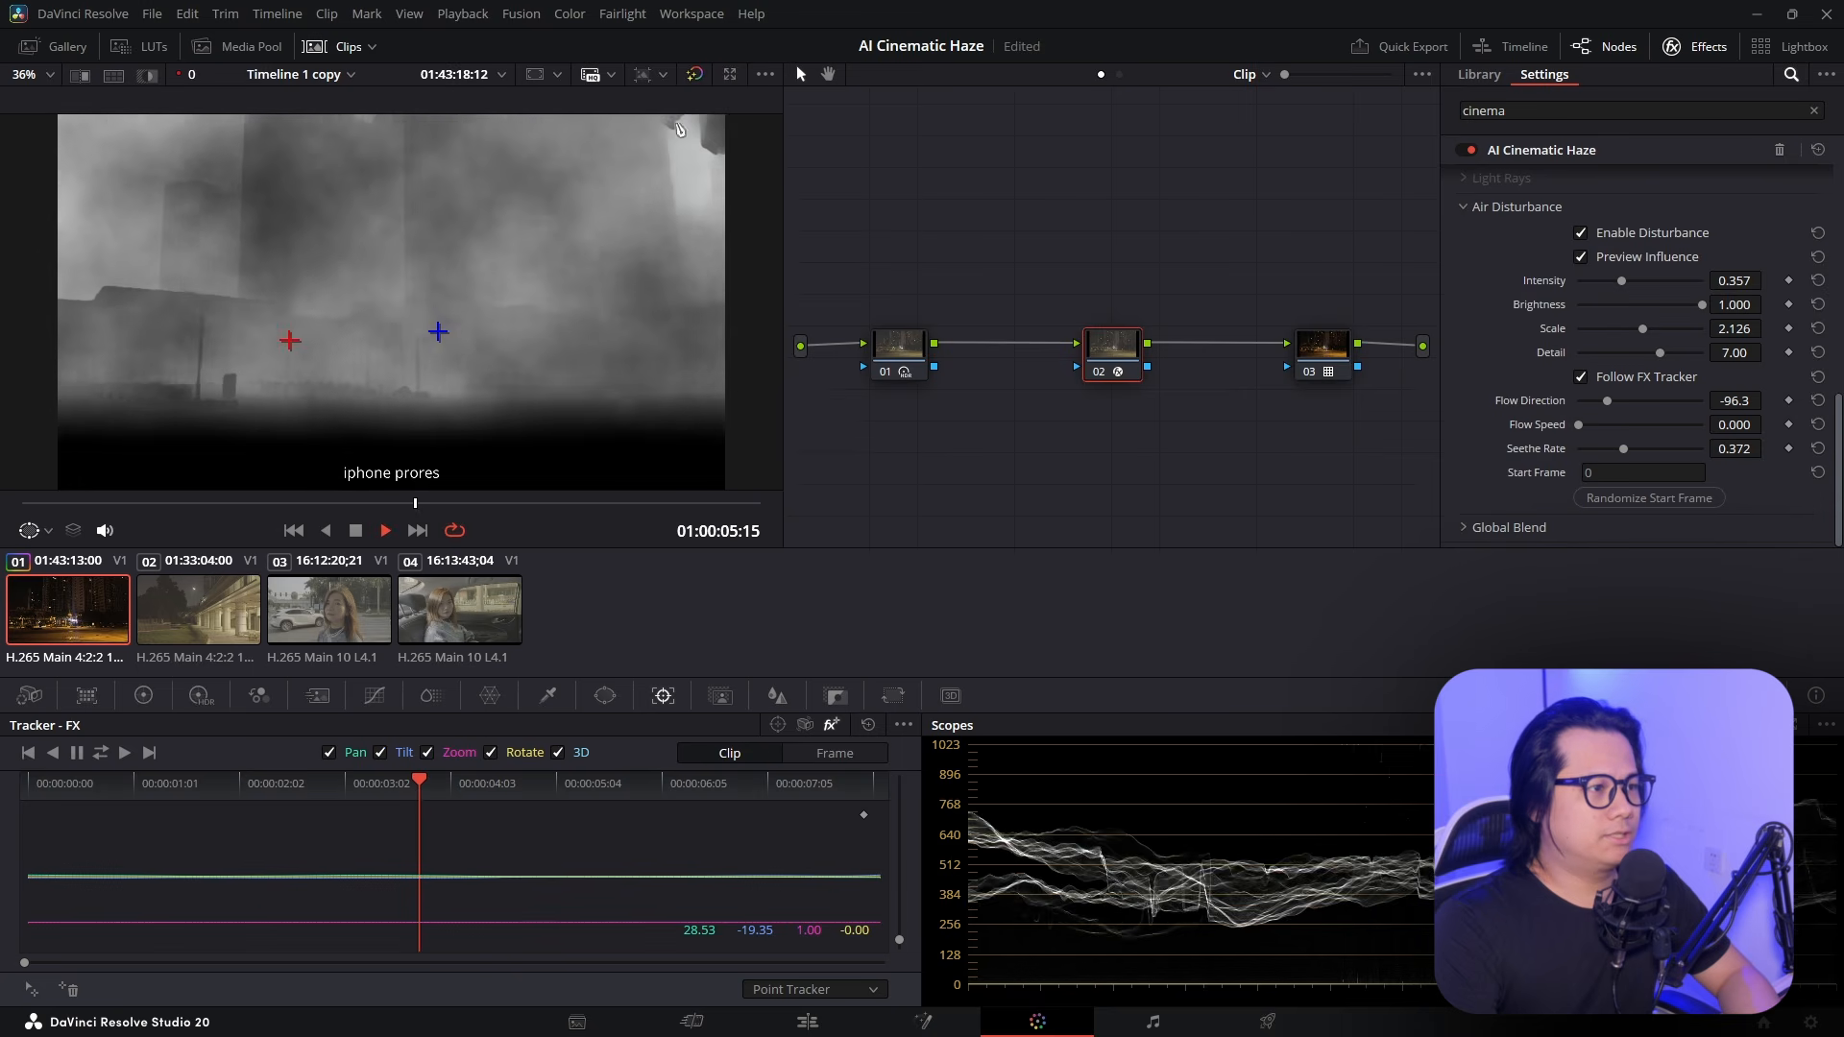
{"action": "key", "text": "space"}
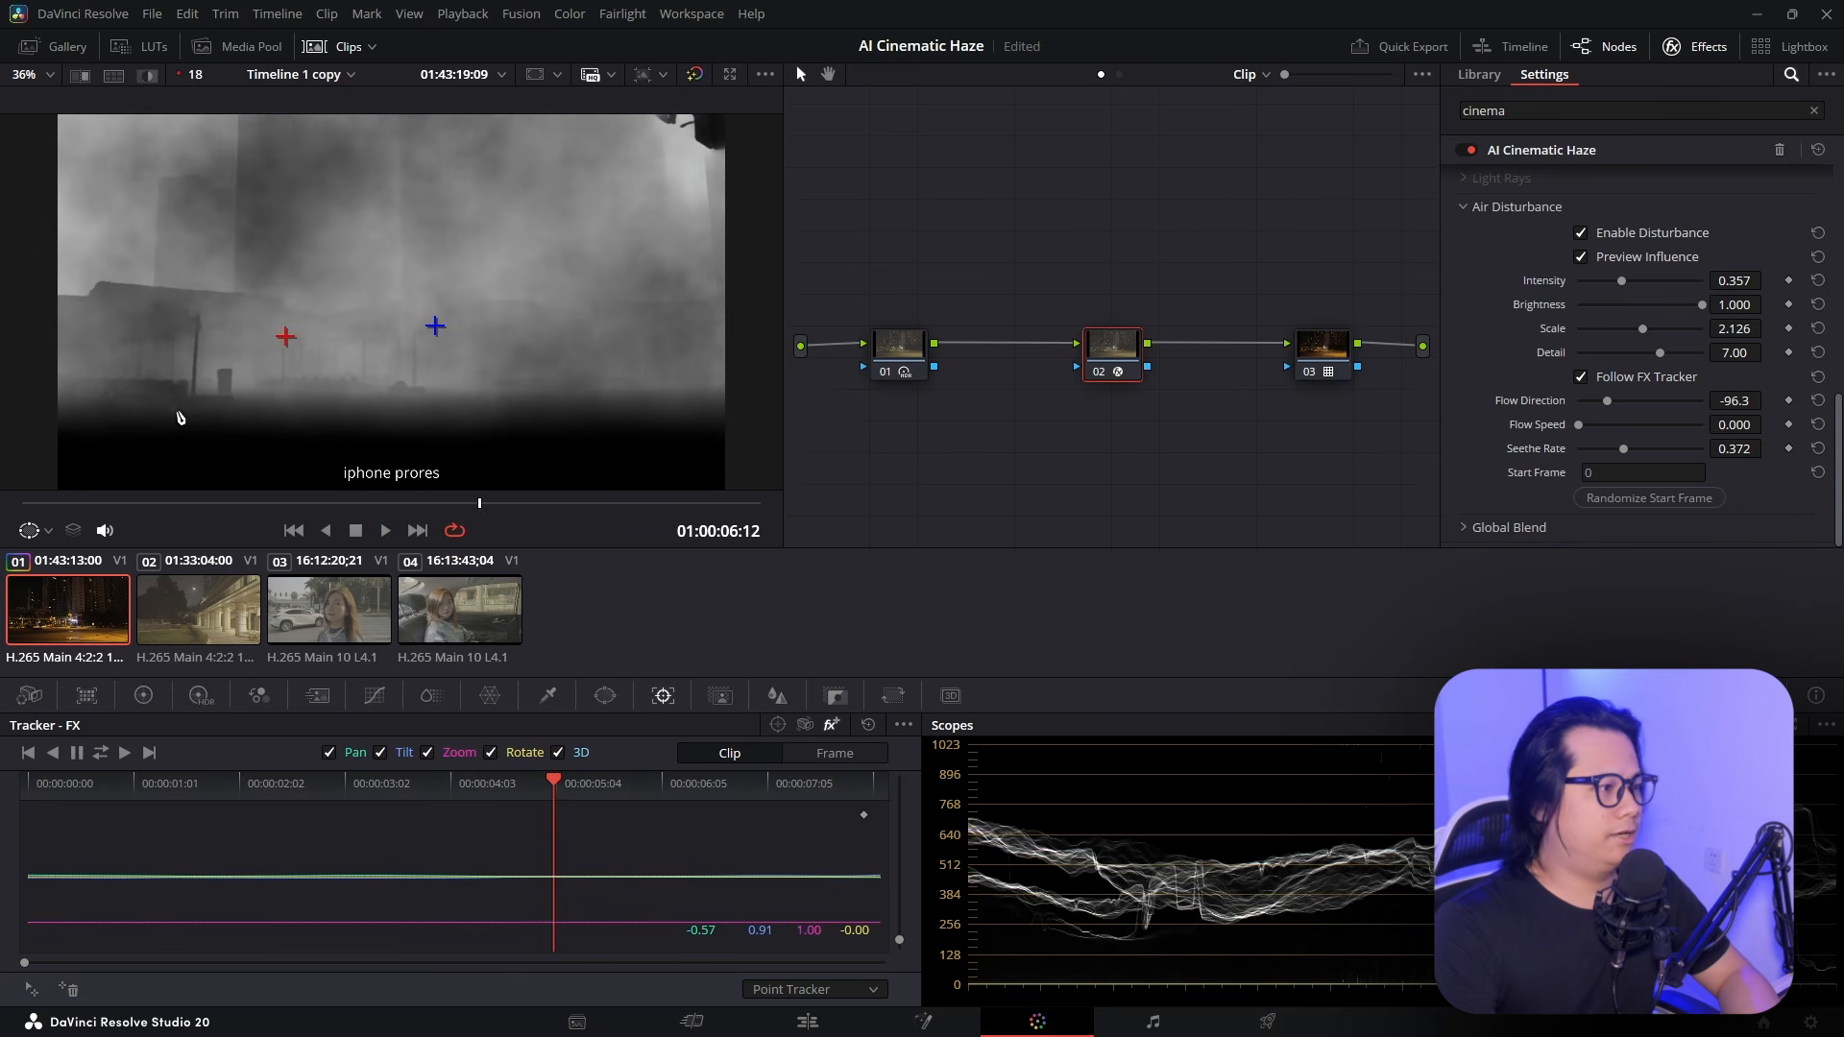
Uncheck Enable Disturbance, review the night street clip in playback, then select clip 02
{"action": "left_click", "coordinate": [1581, 233]}
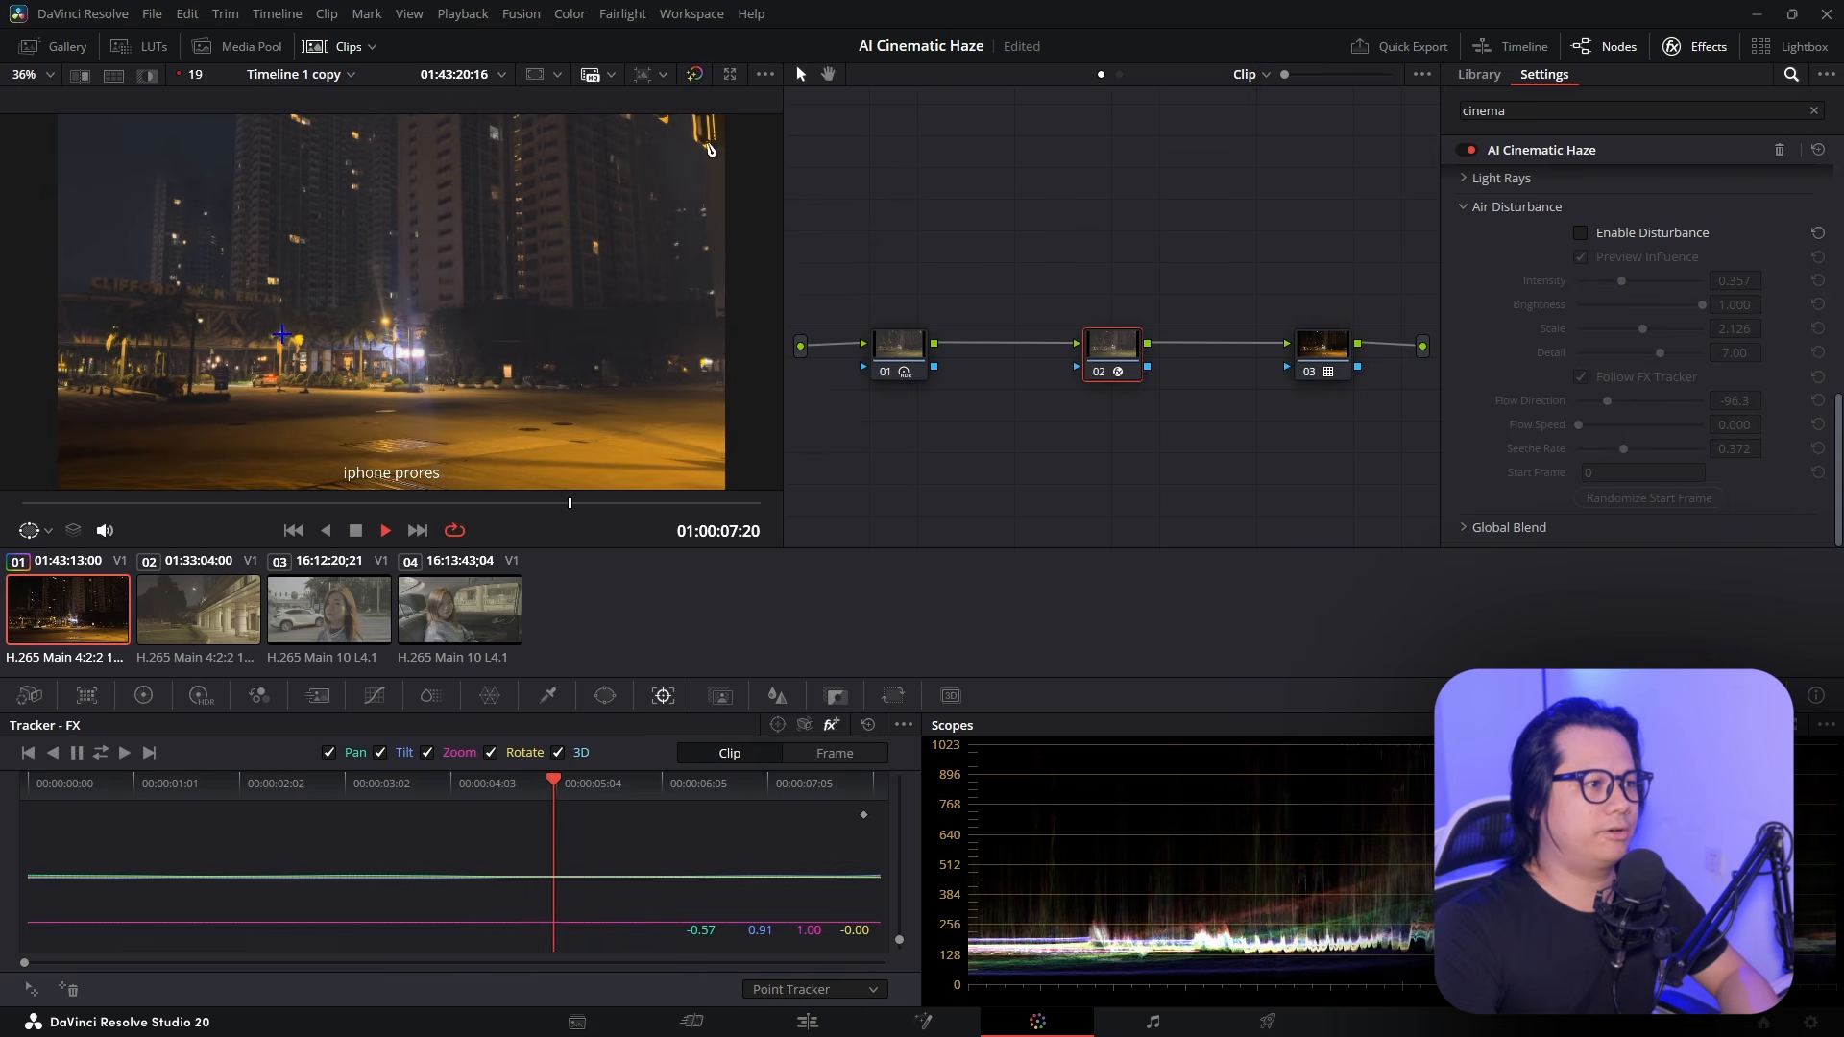
{"action": "key", "text": "space"}
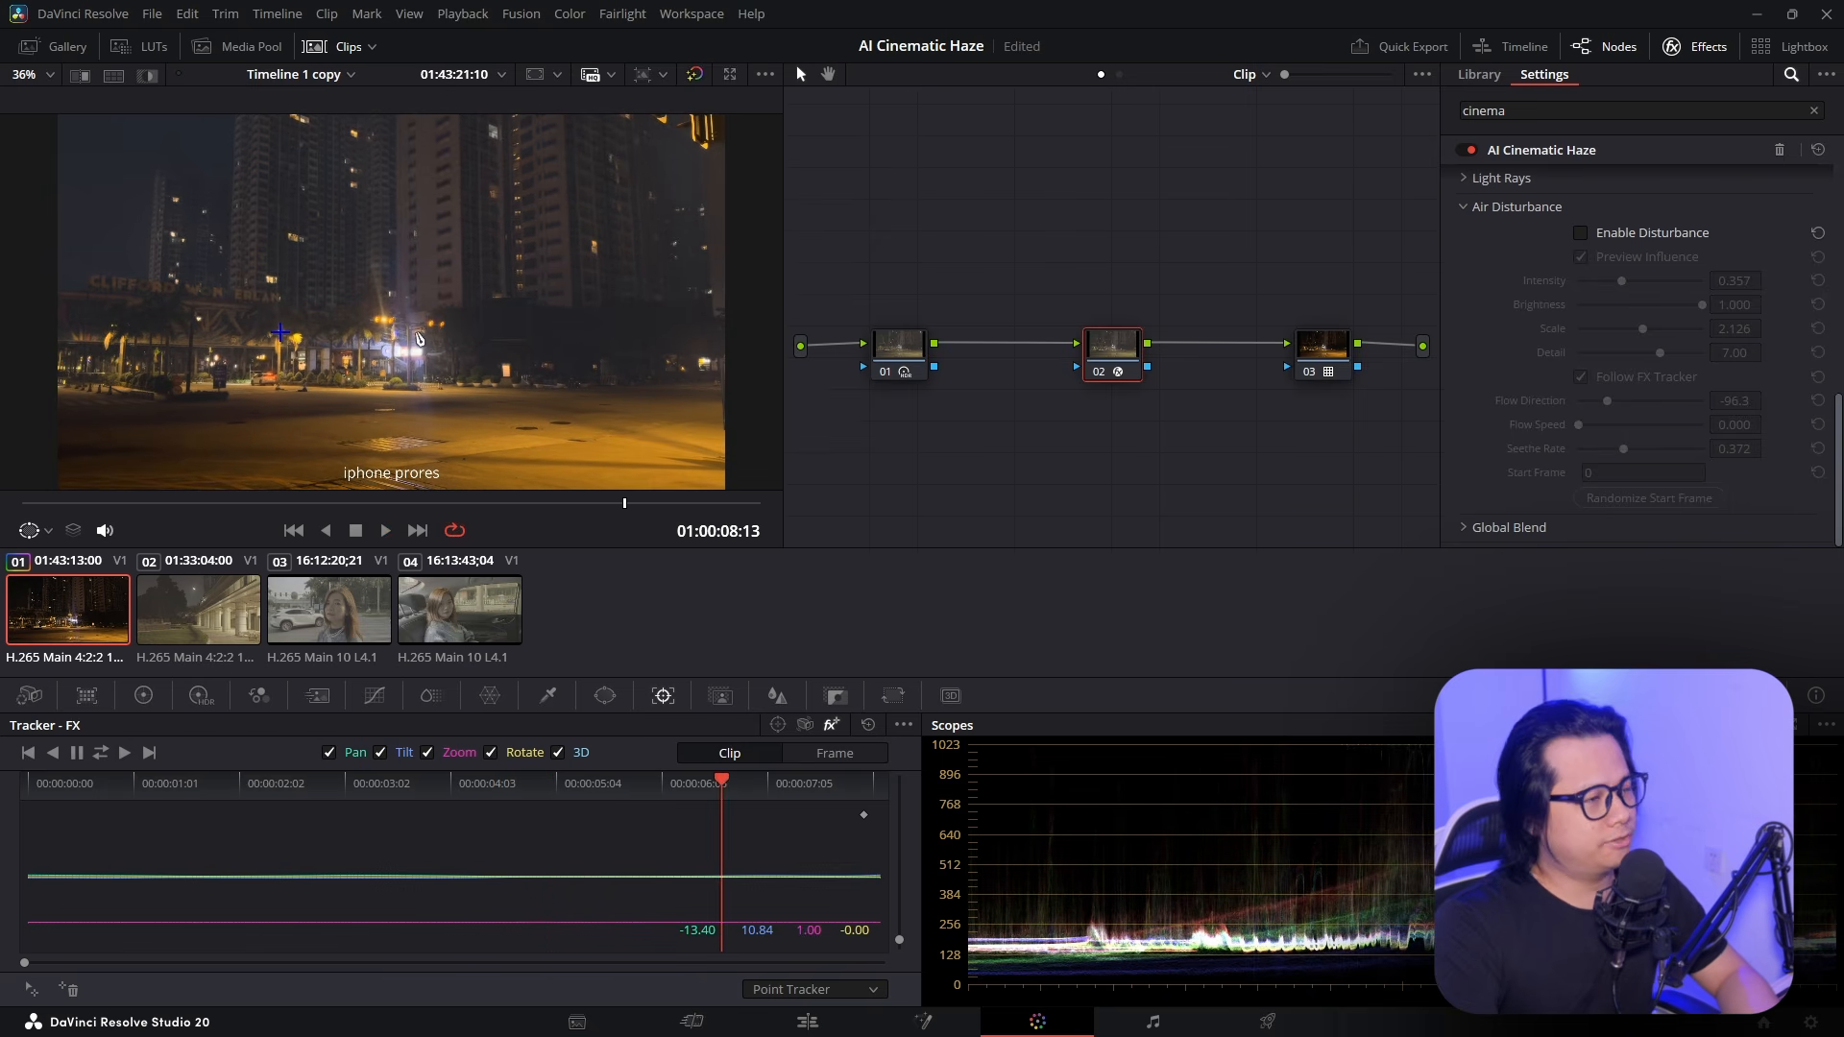
{"action": "key", "text": "space"}
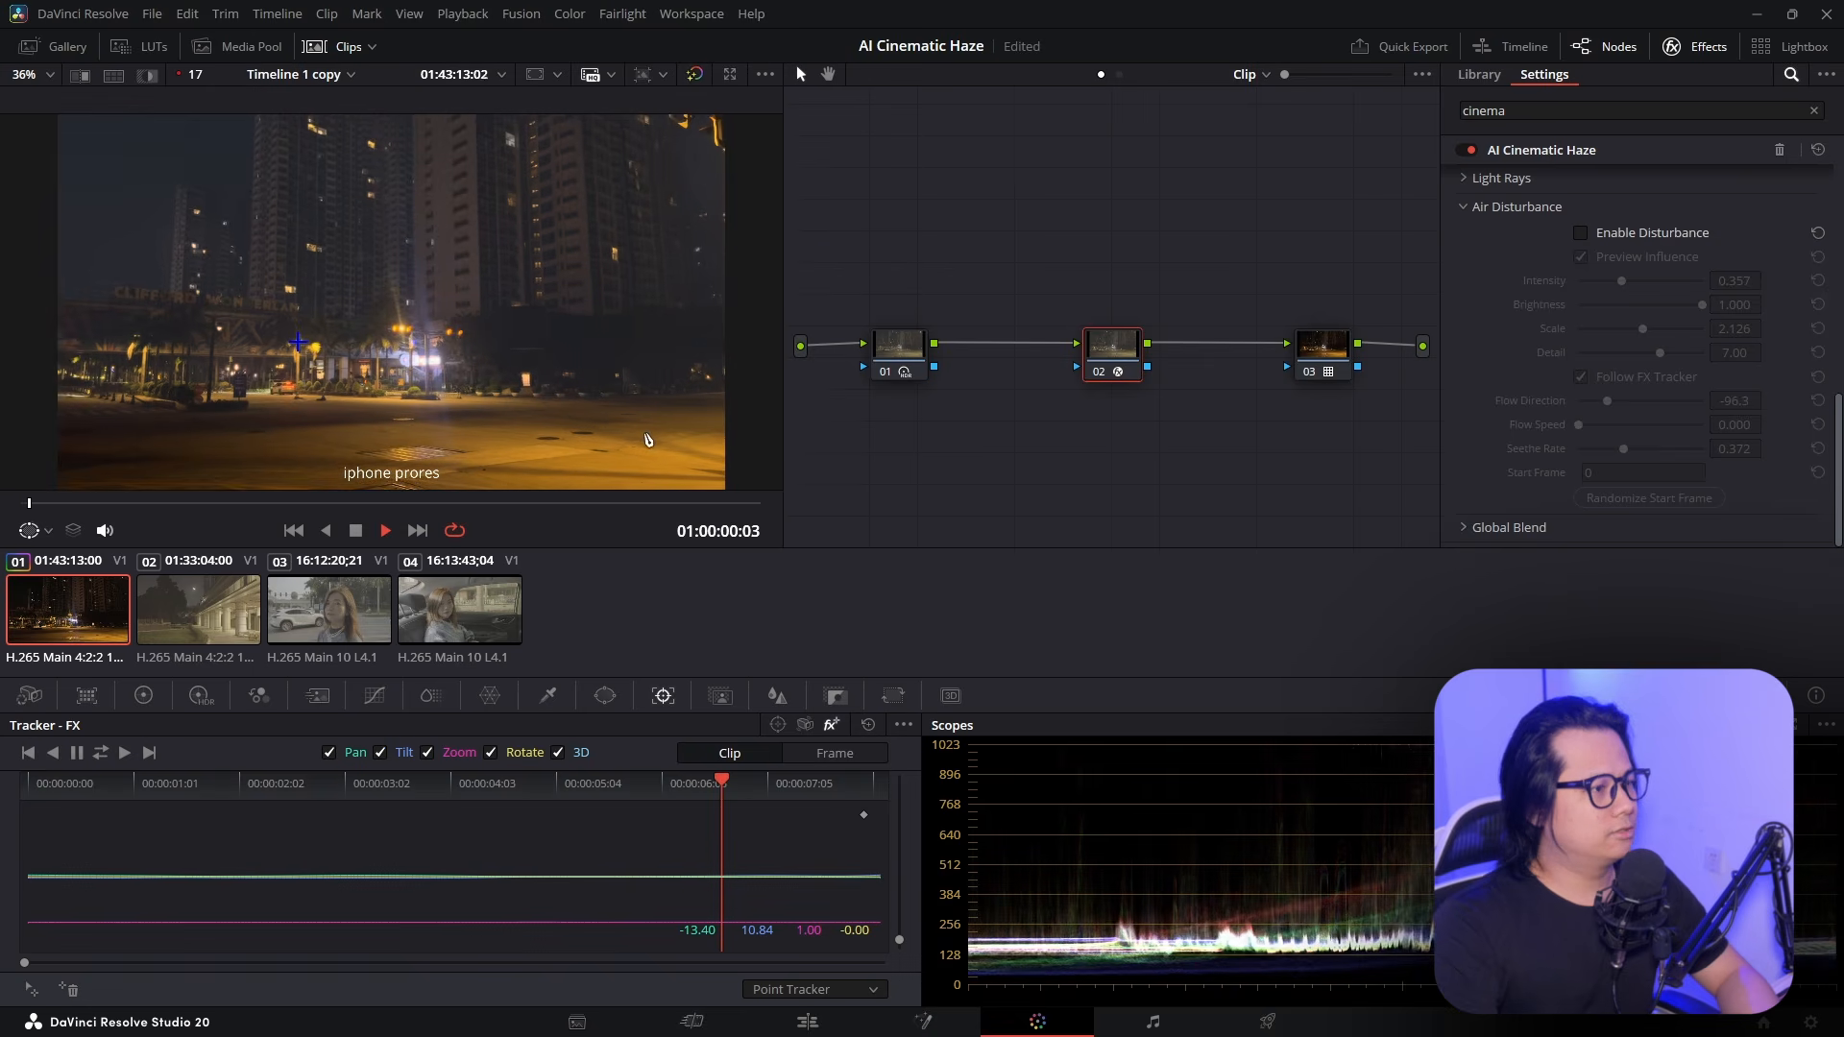
{"action": "key", "text": "space"}
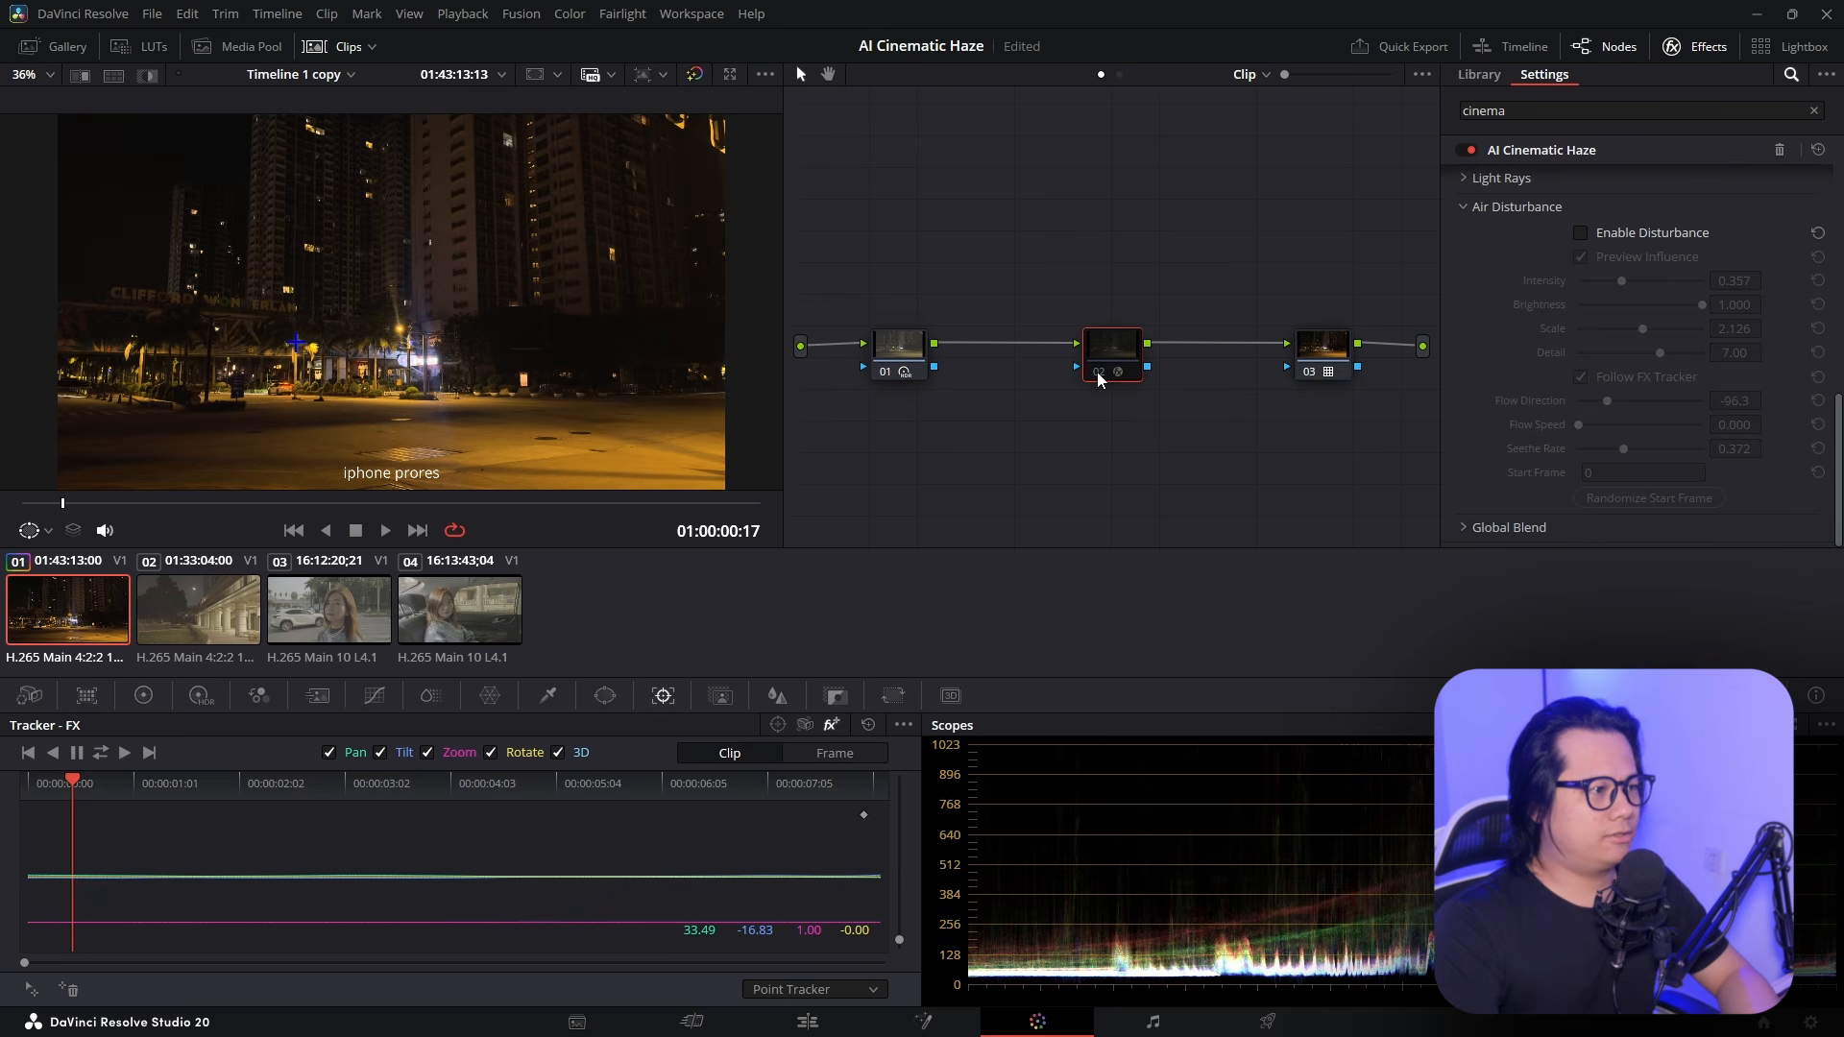
{"action": "key", "text": "space"}
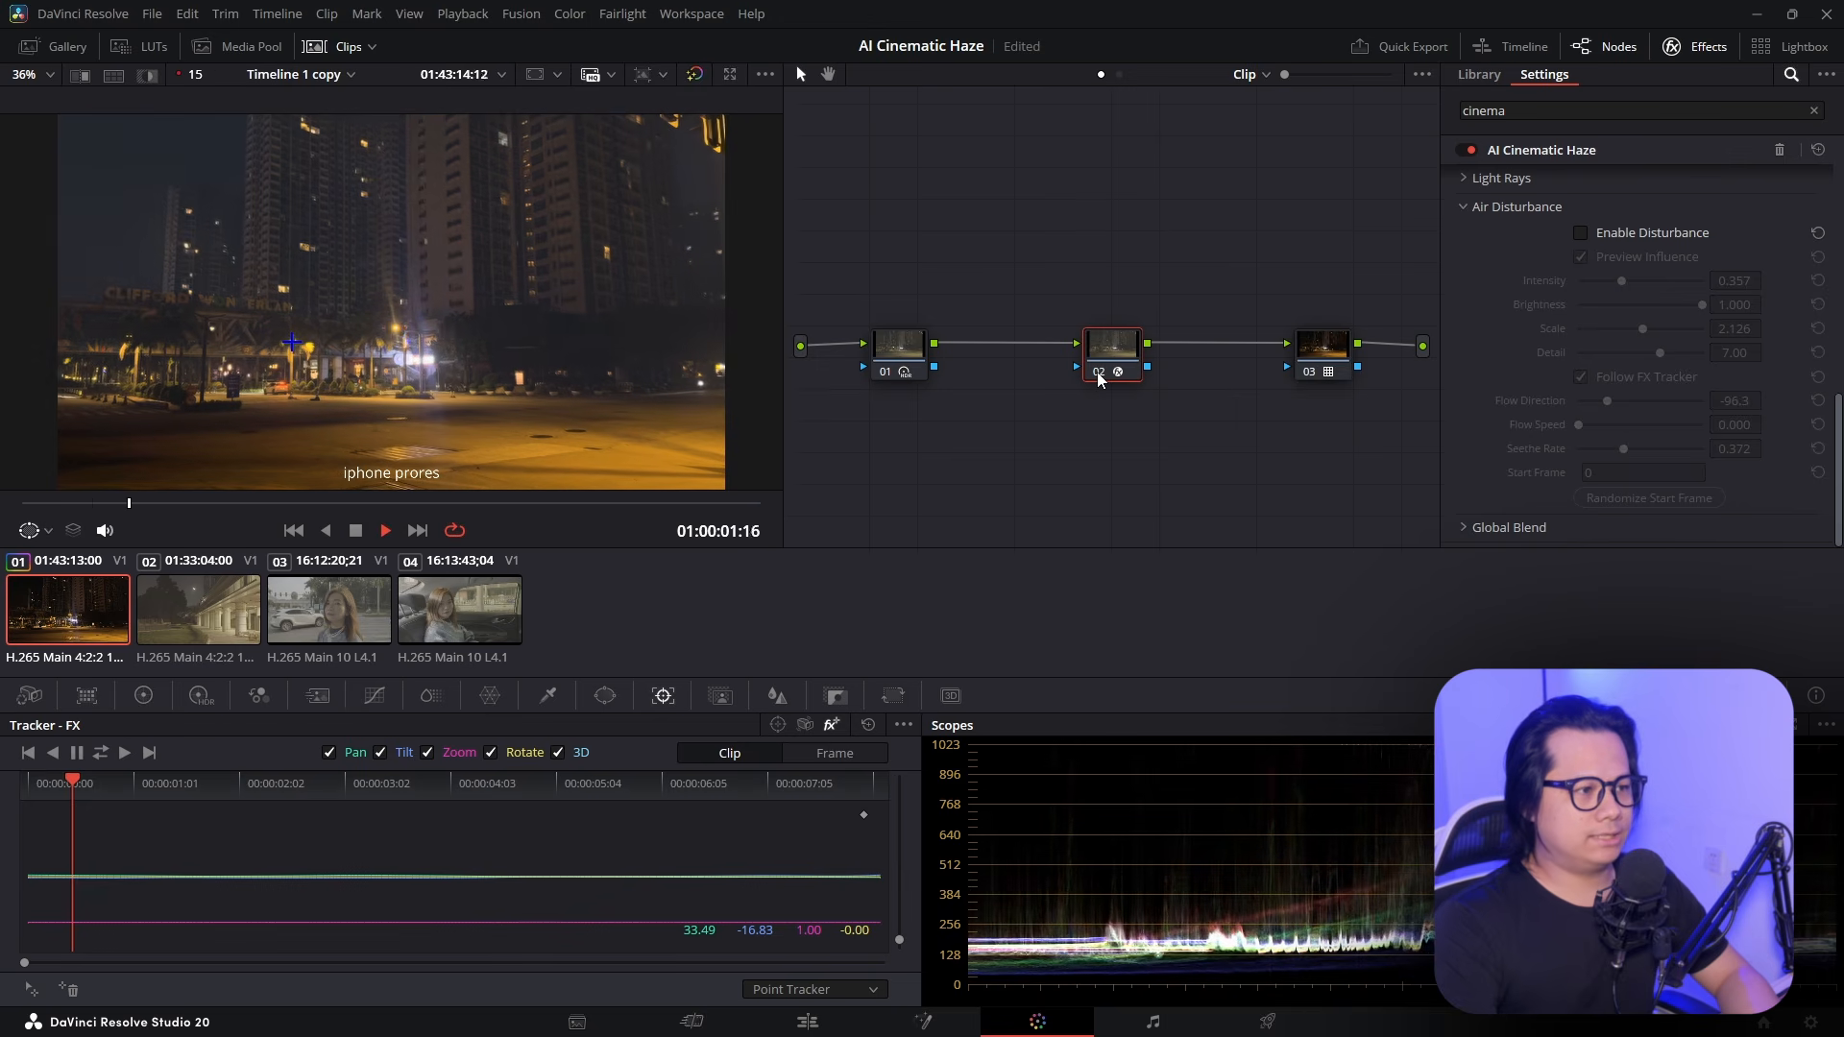
{"action": "key", "text": "space"}
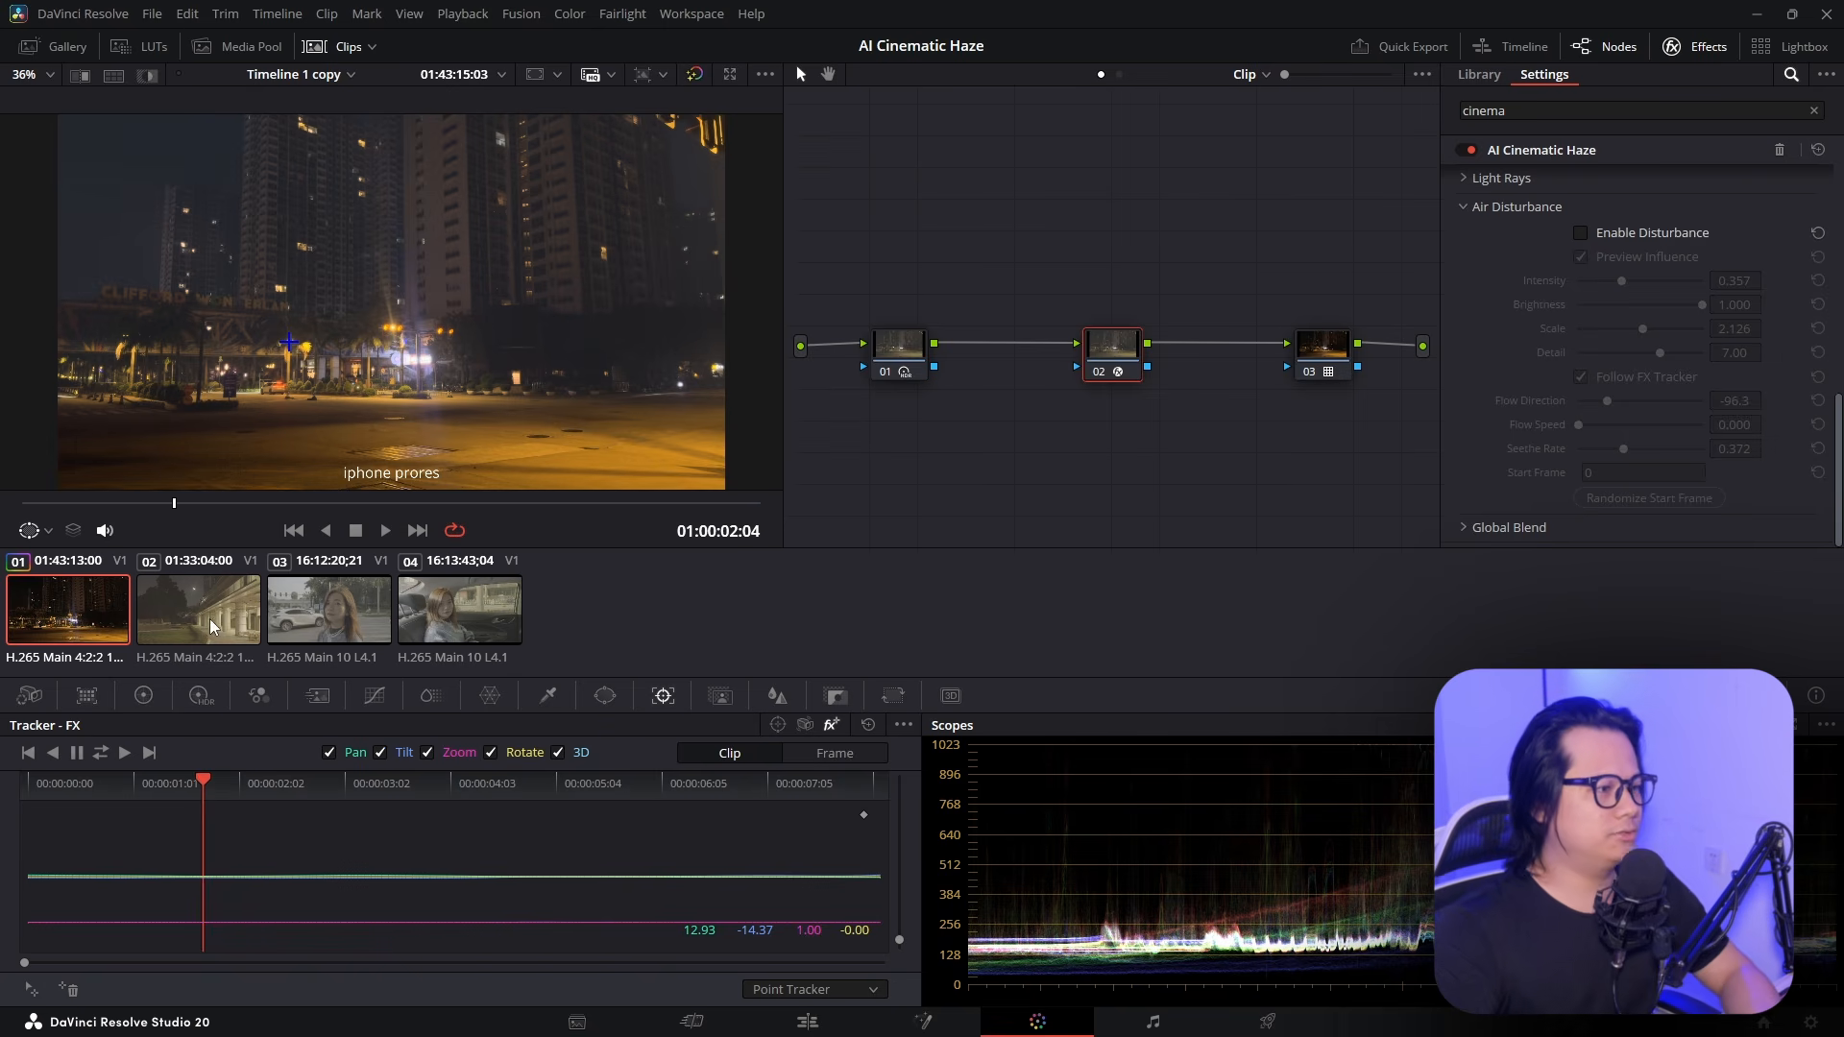
{"action": "left_click", "coordinate": [252, 634]}
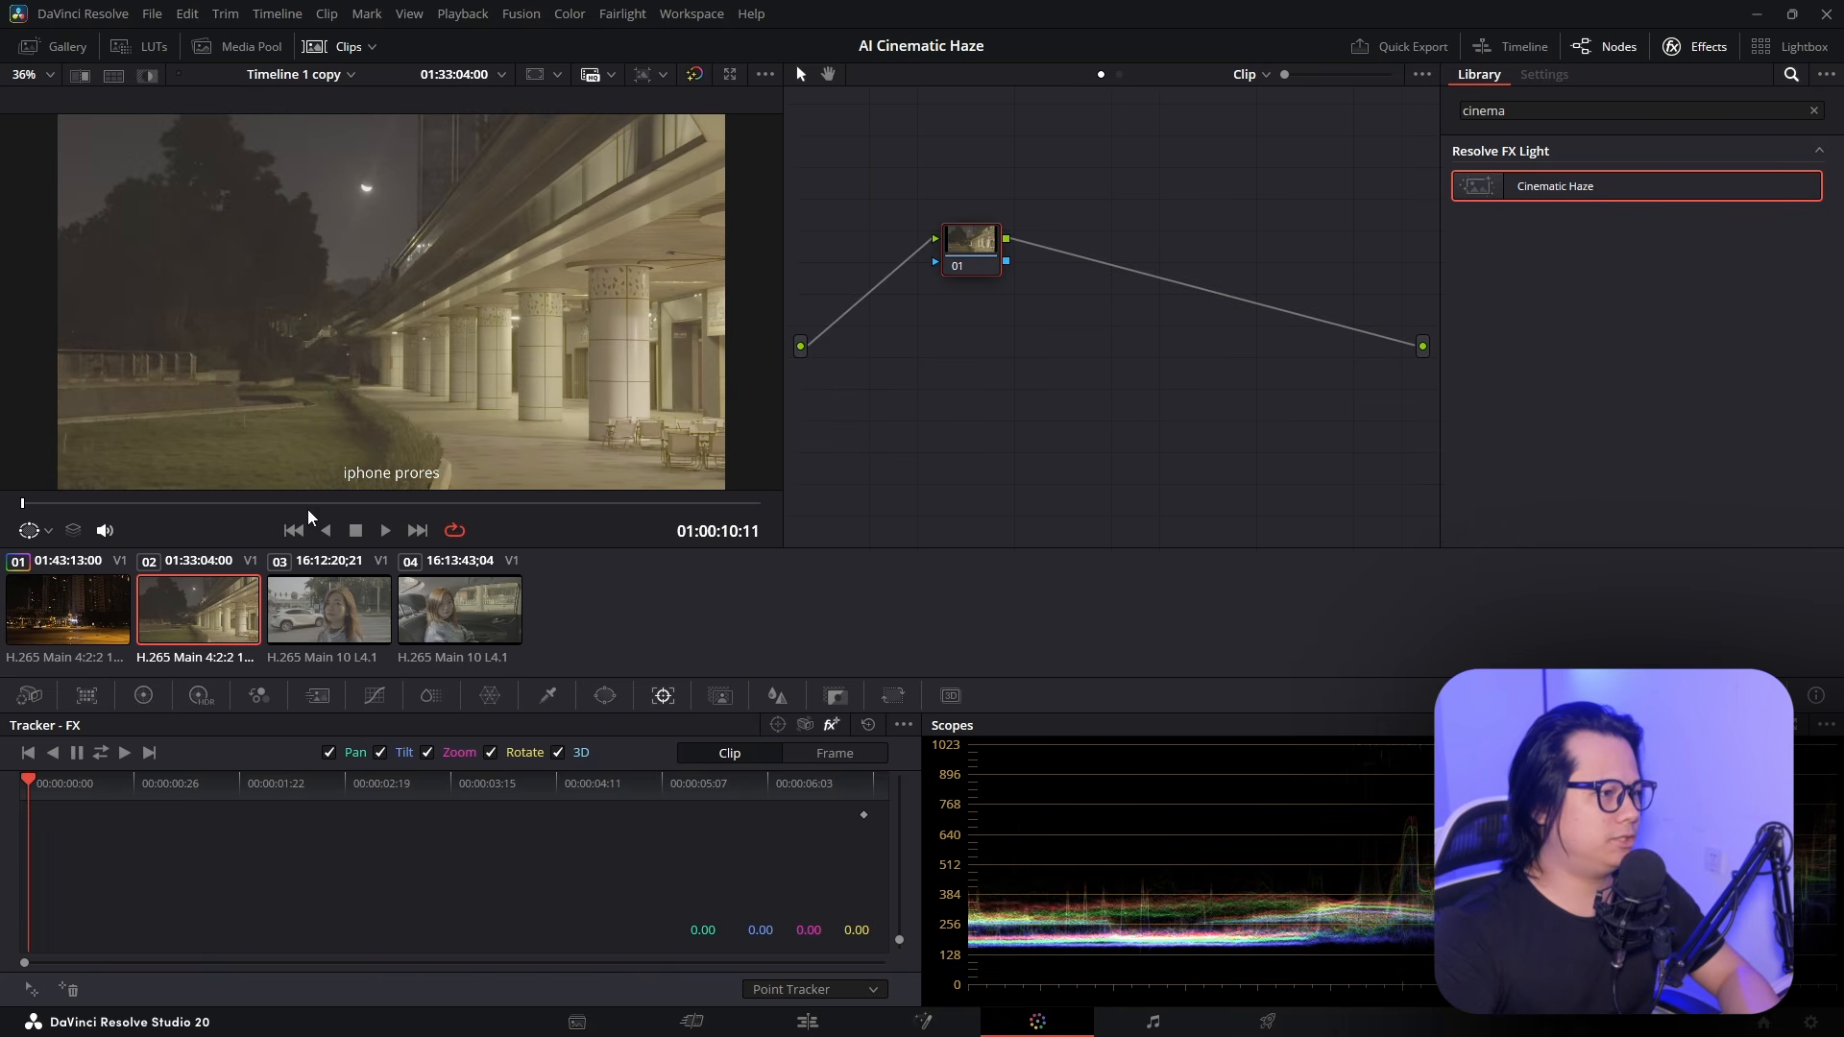
Copy the night clip's grade to the colonnade clip and lower node 01's Global Exp to about -0.48
{"action": "left_click", "coordinate": [76, 614]}
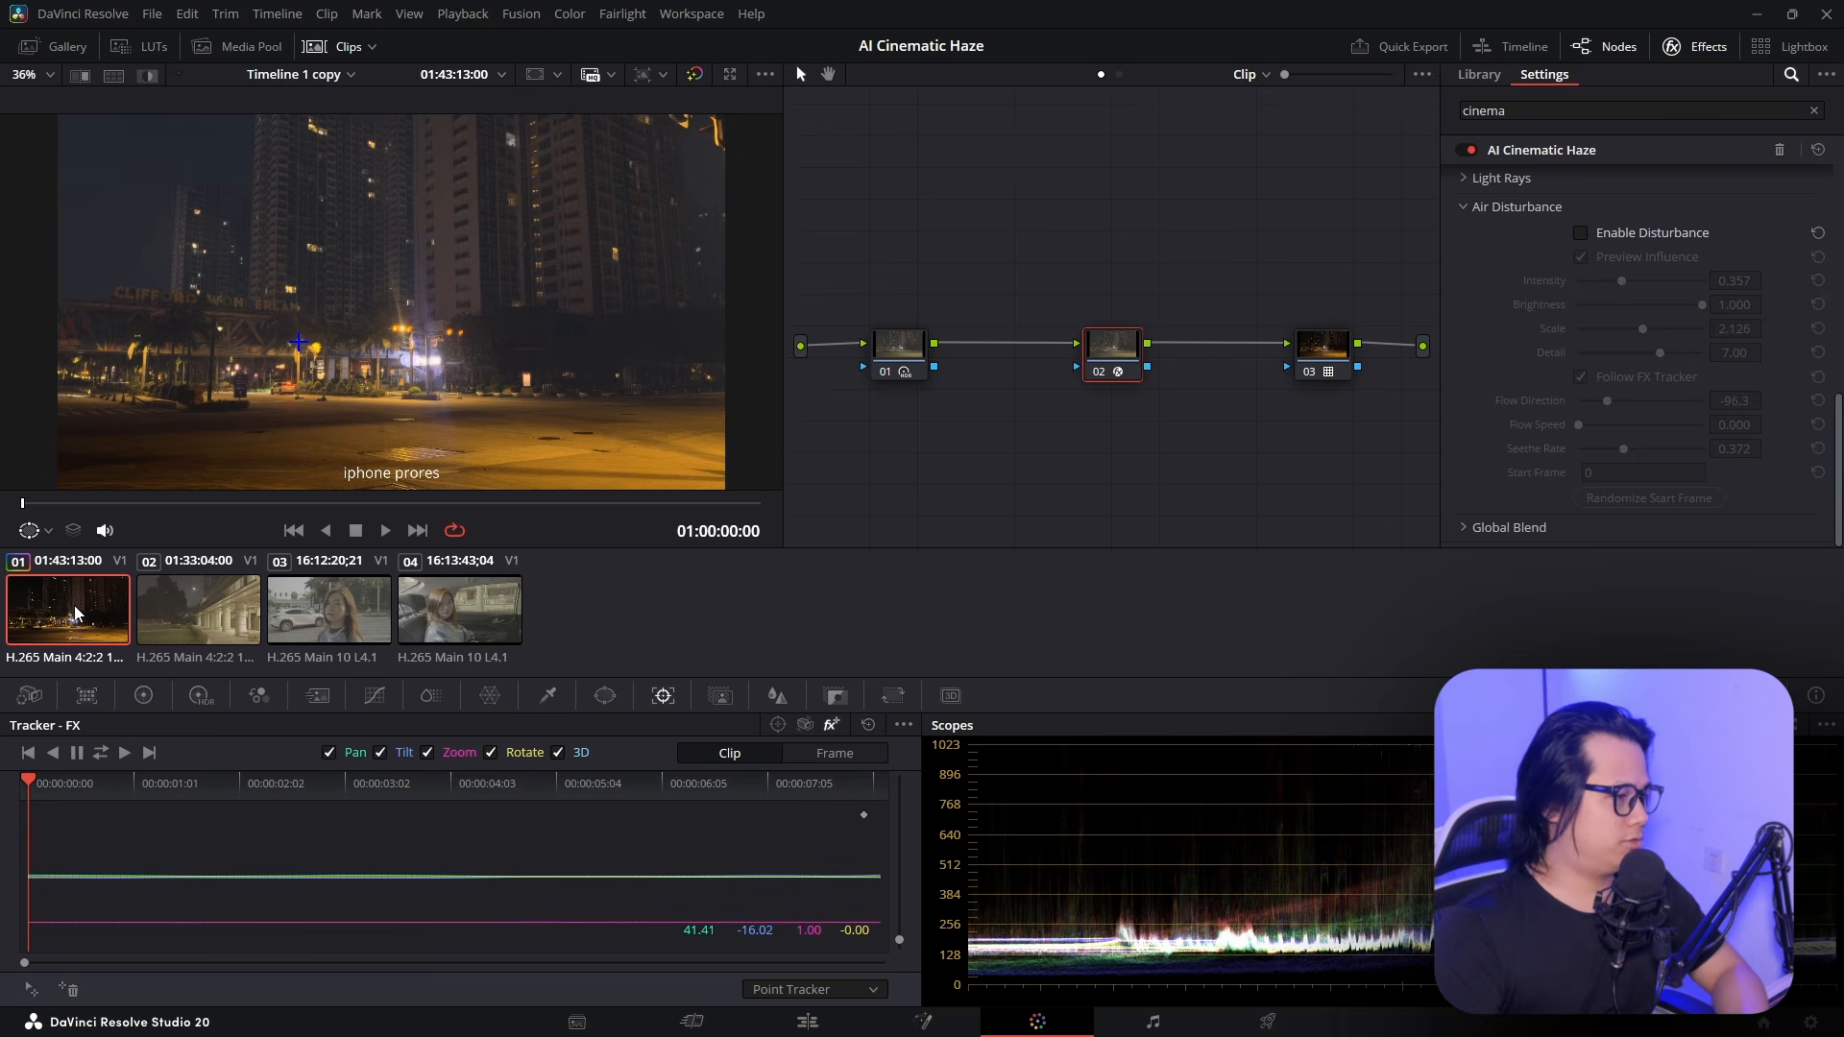
{"action": "left_click", "coordinate": [223, 619]}
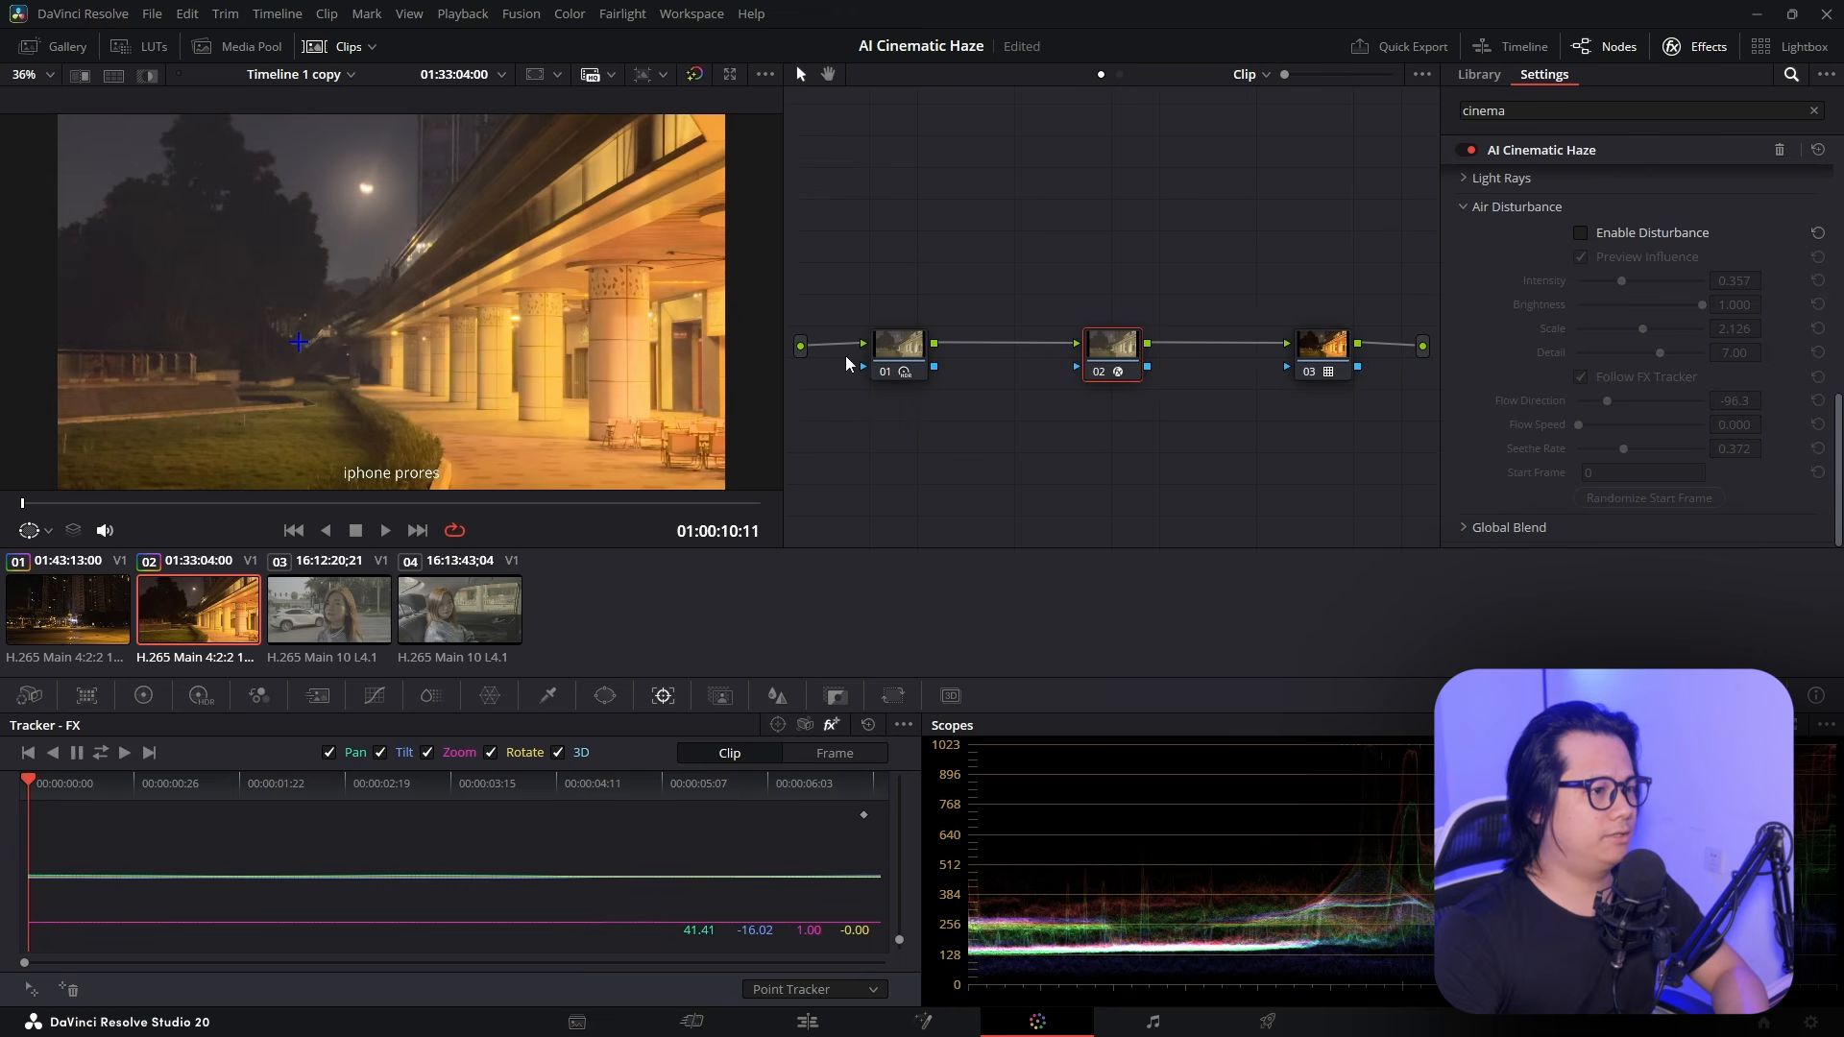
{"action": "left_click", "coordinate": [885, 353]}
{"action": "left_click", "coordinate": [198, 696]}
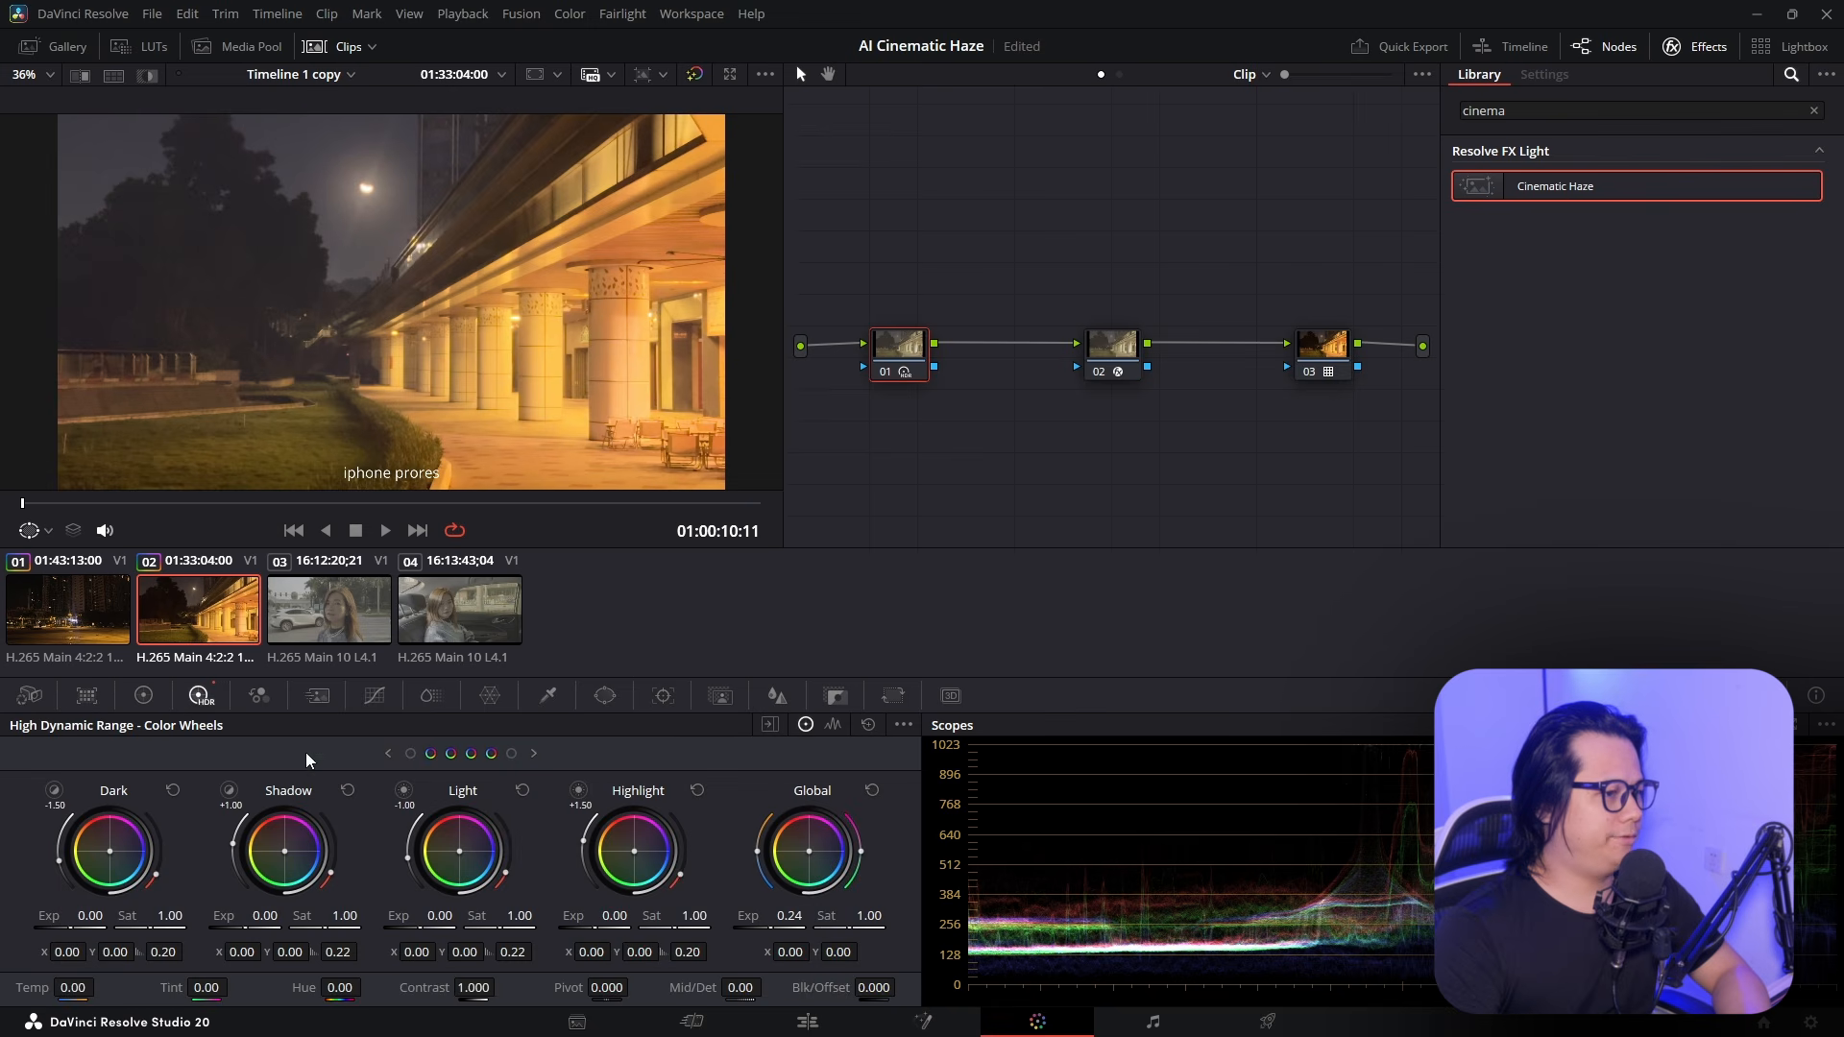
{"action": "left_click_drag", "start_coordinate": [788, 917], "coordinate": [726, 917]}
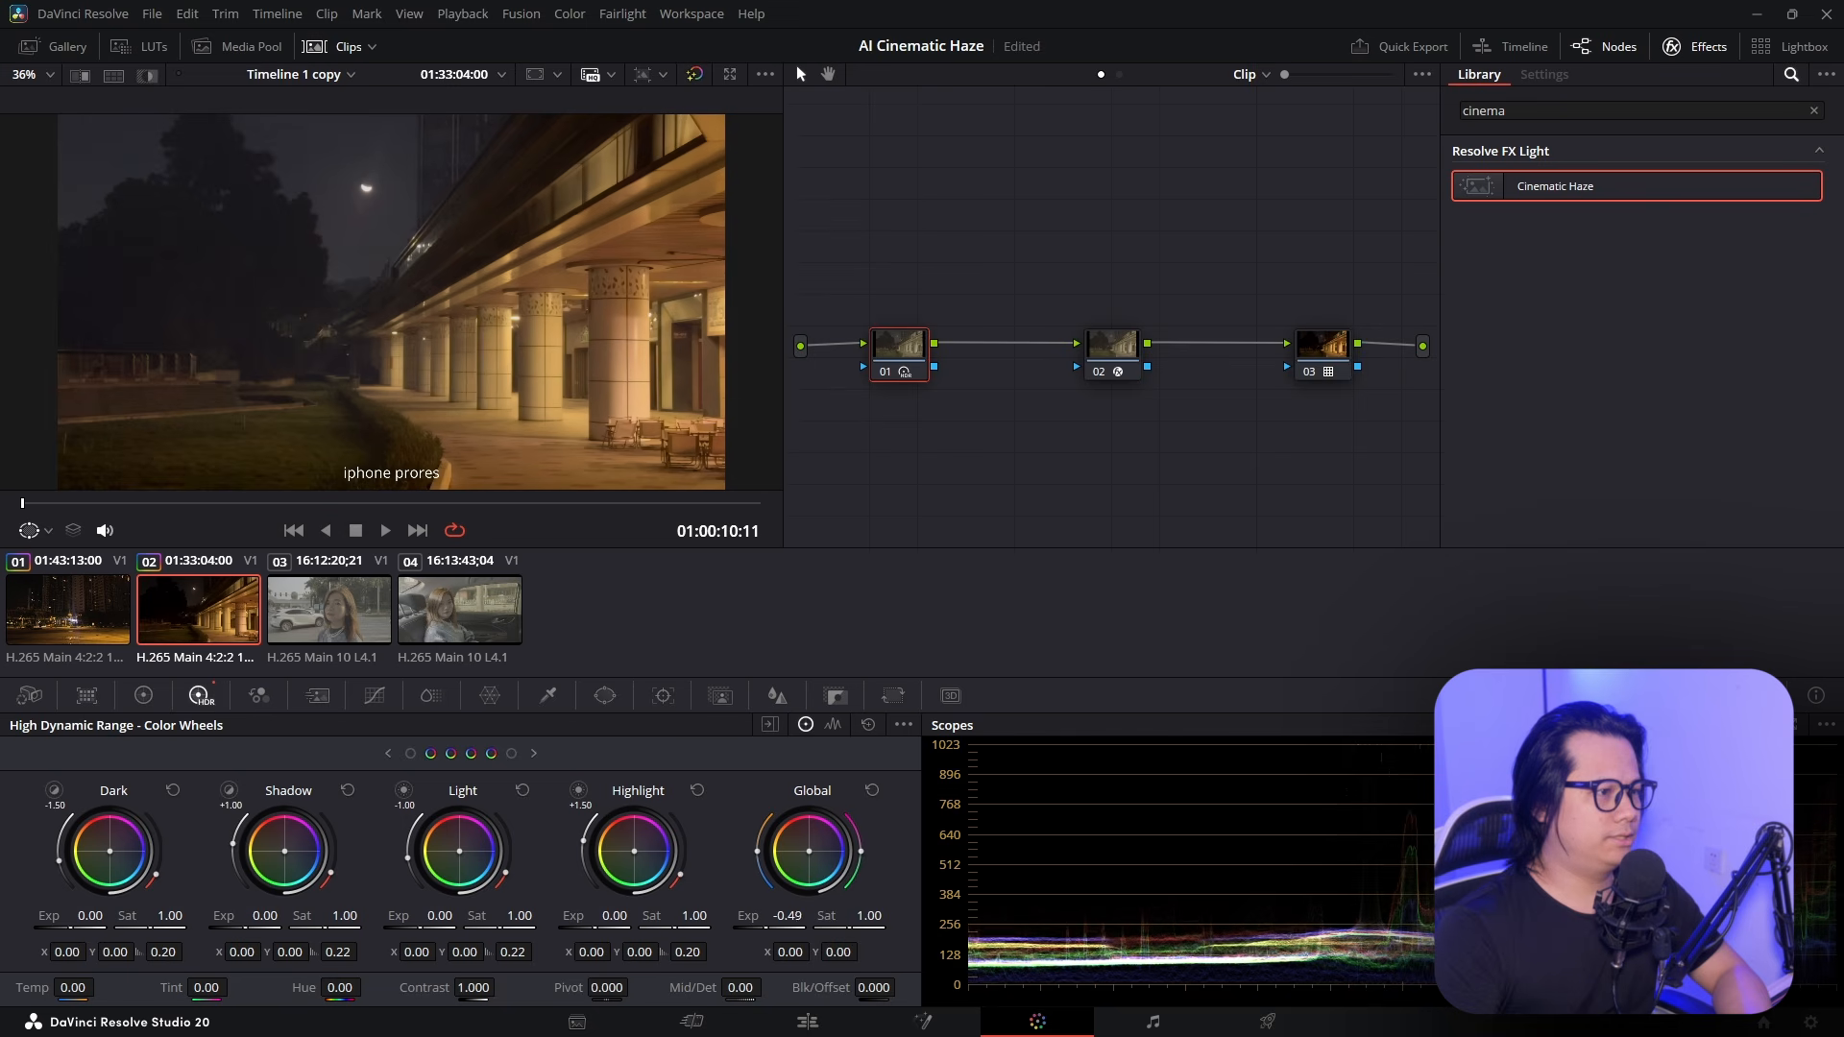
Compare the colonnade with the haze node bypassed, then copy the grade onto the street portrait clip
{"action": "left_click", "coordinate": [1099, 373]}
{"action": "key", "text": "space"}
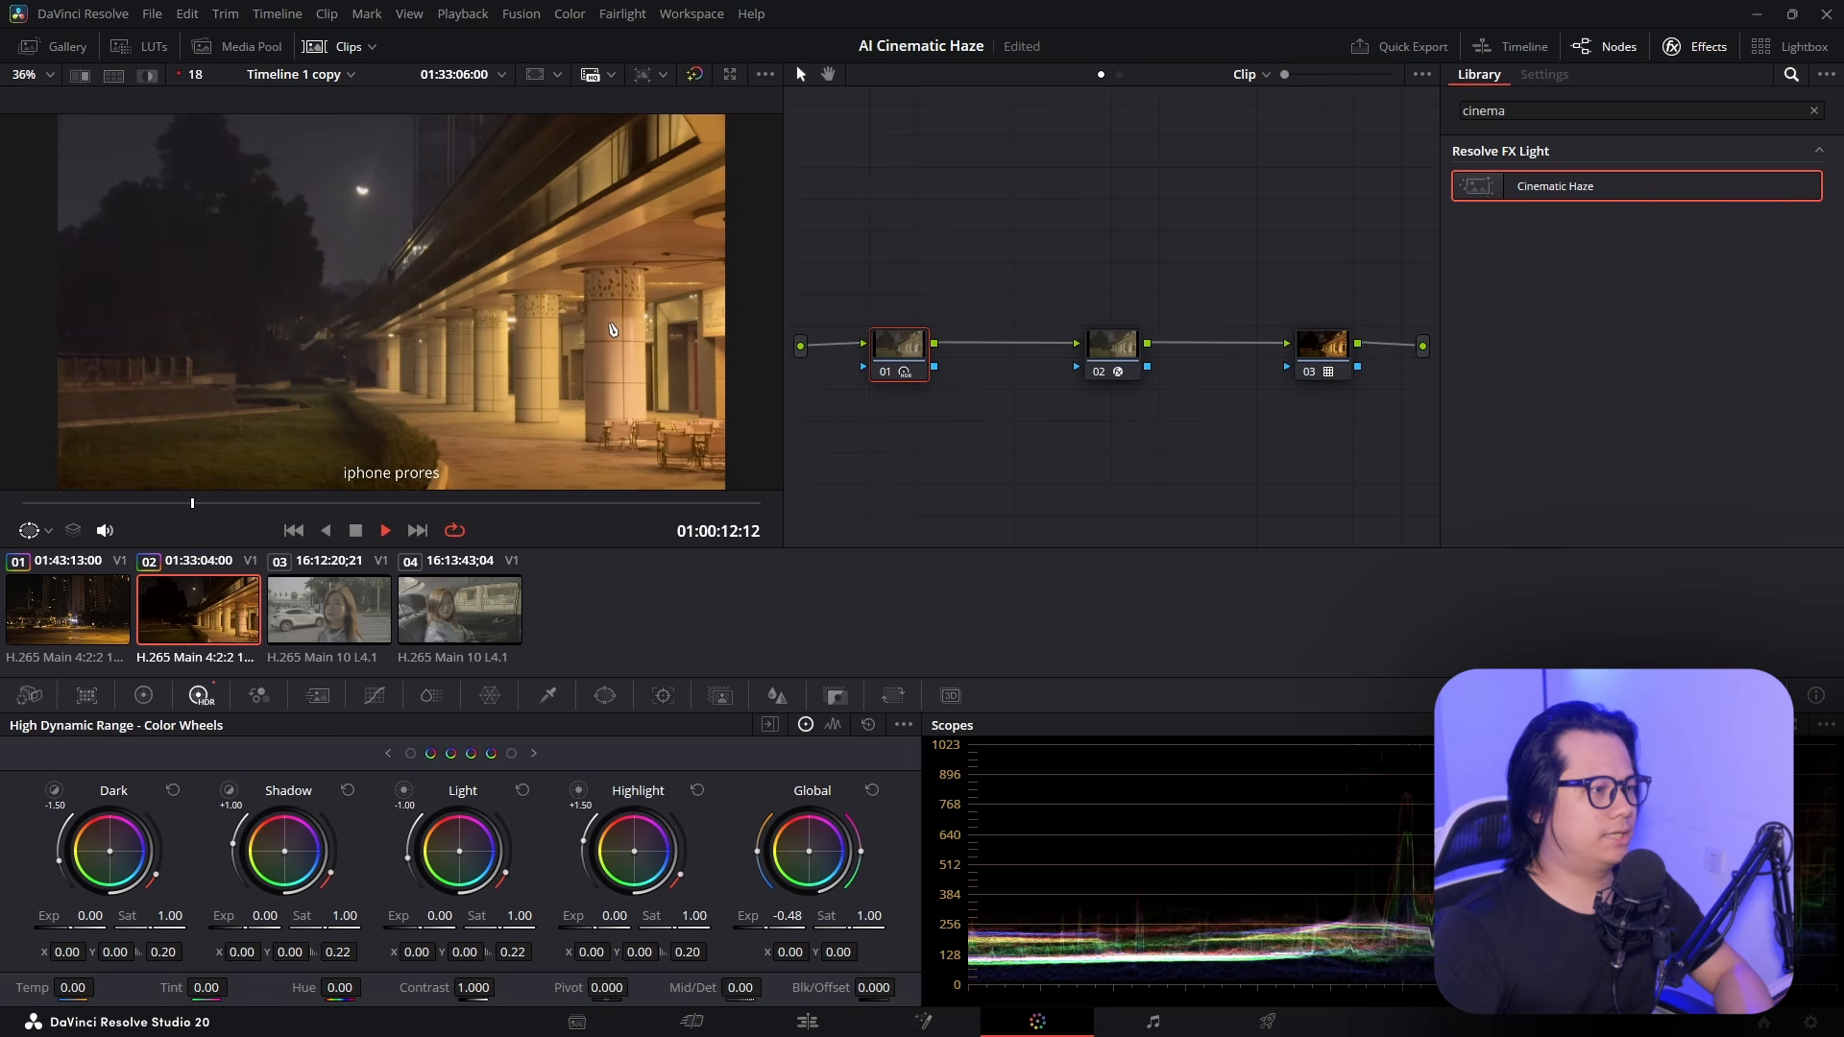
{"action": "key", "text": "space"}
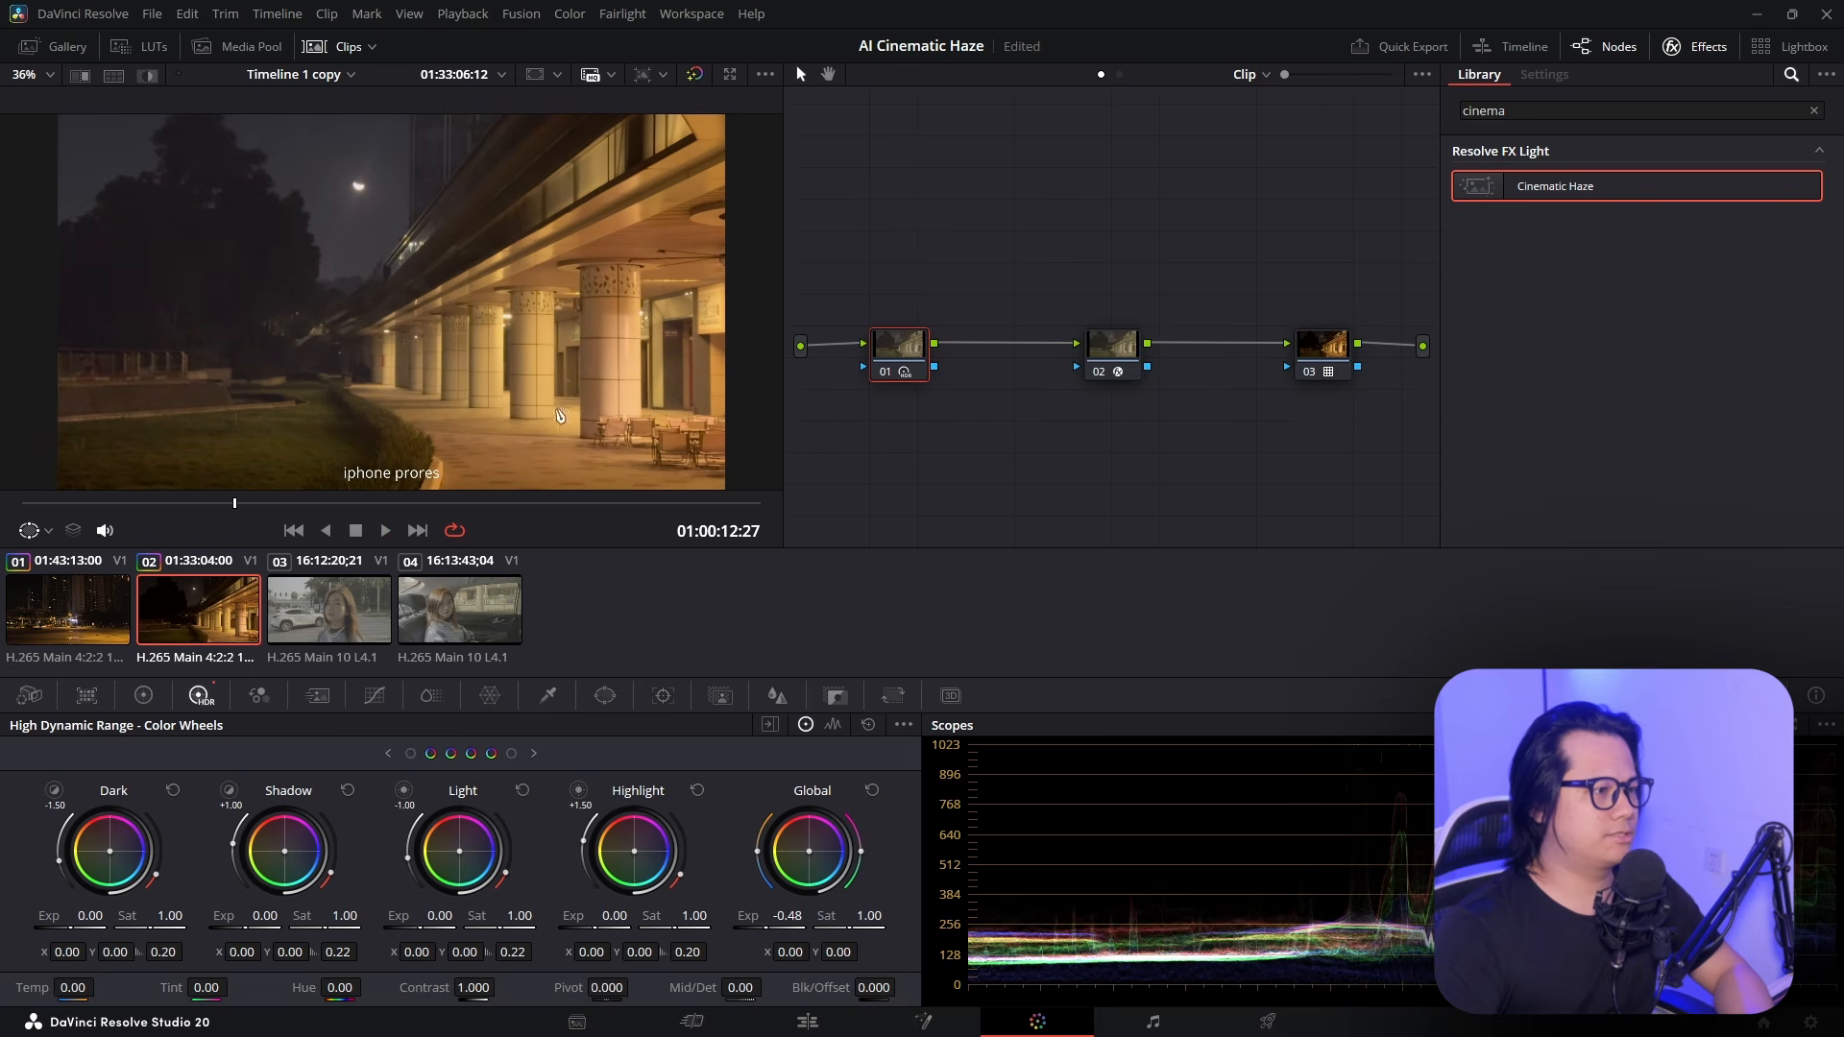
{"action": "key", "text": "Down"}
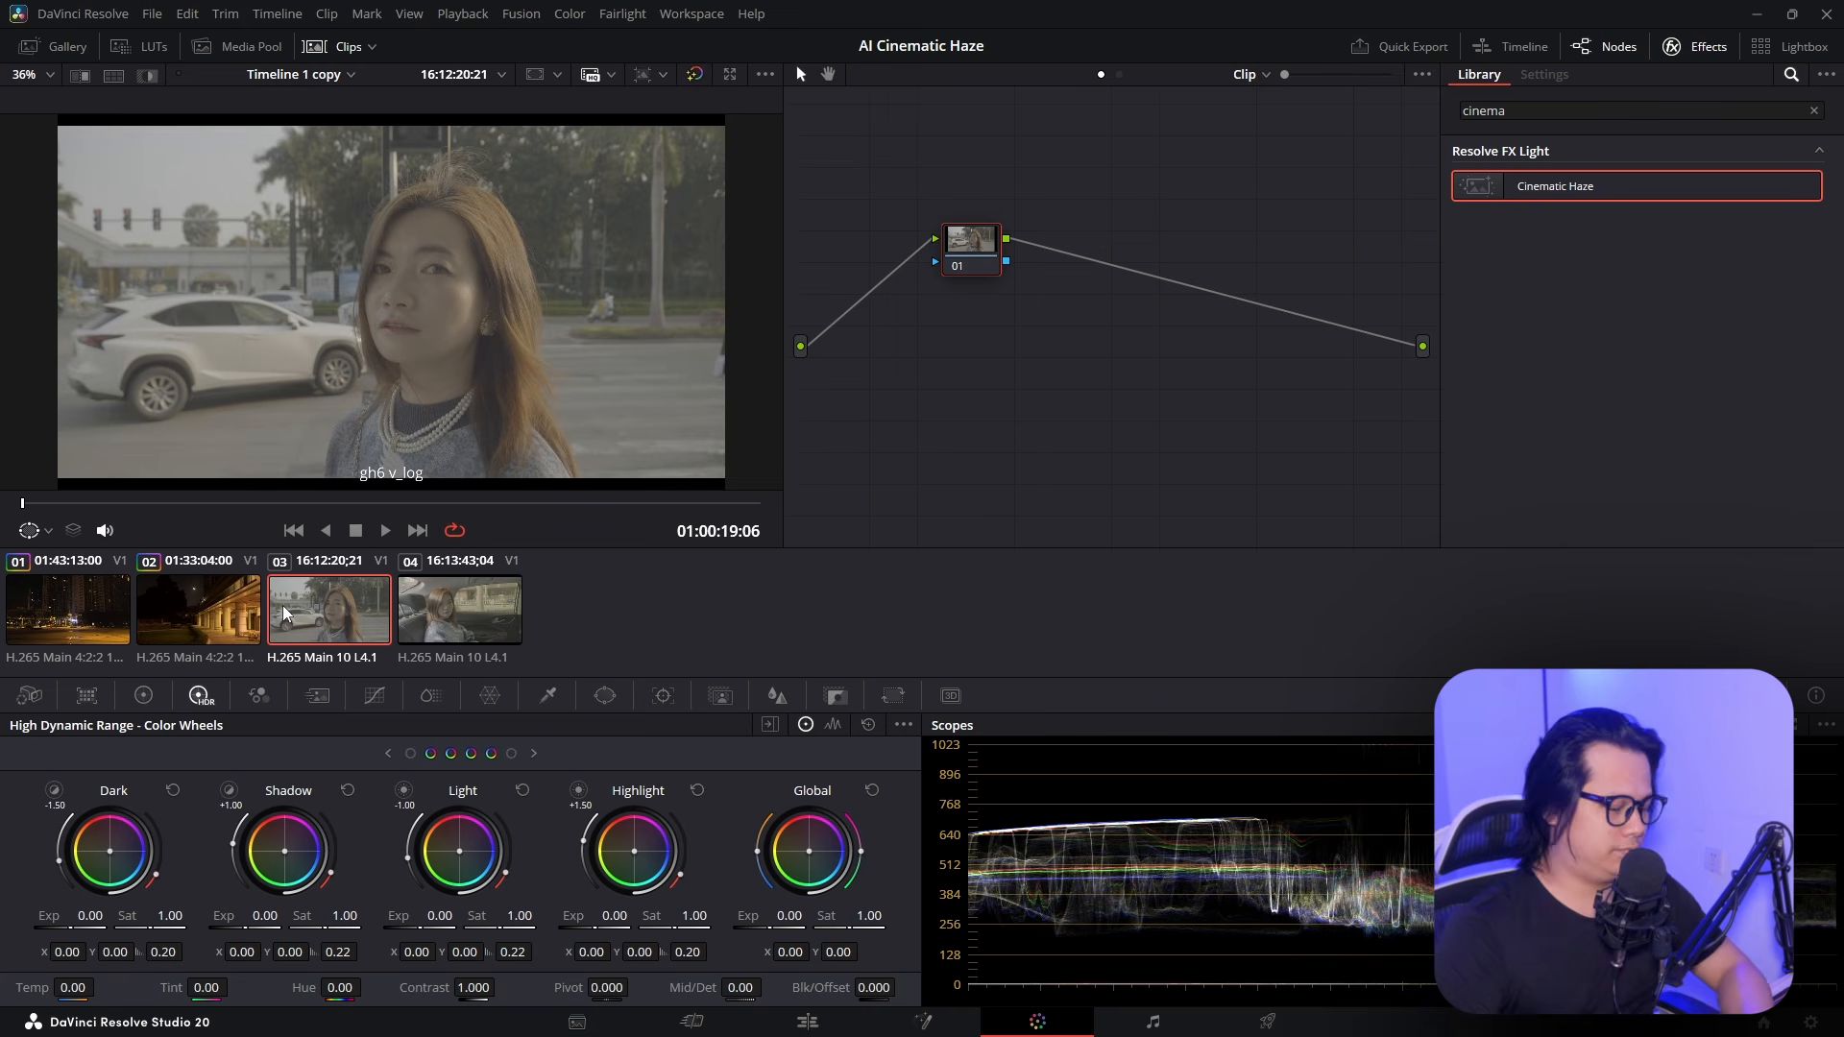
{"action": "middle_click", "coordinate": [236, 615]}
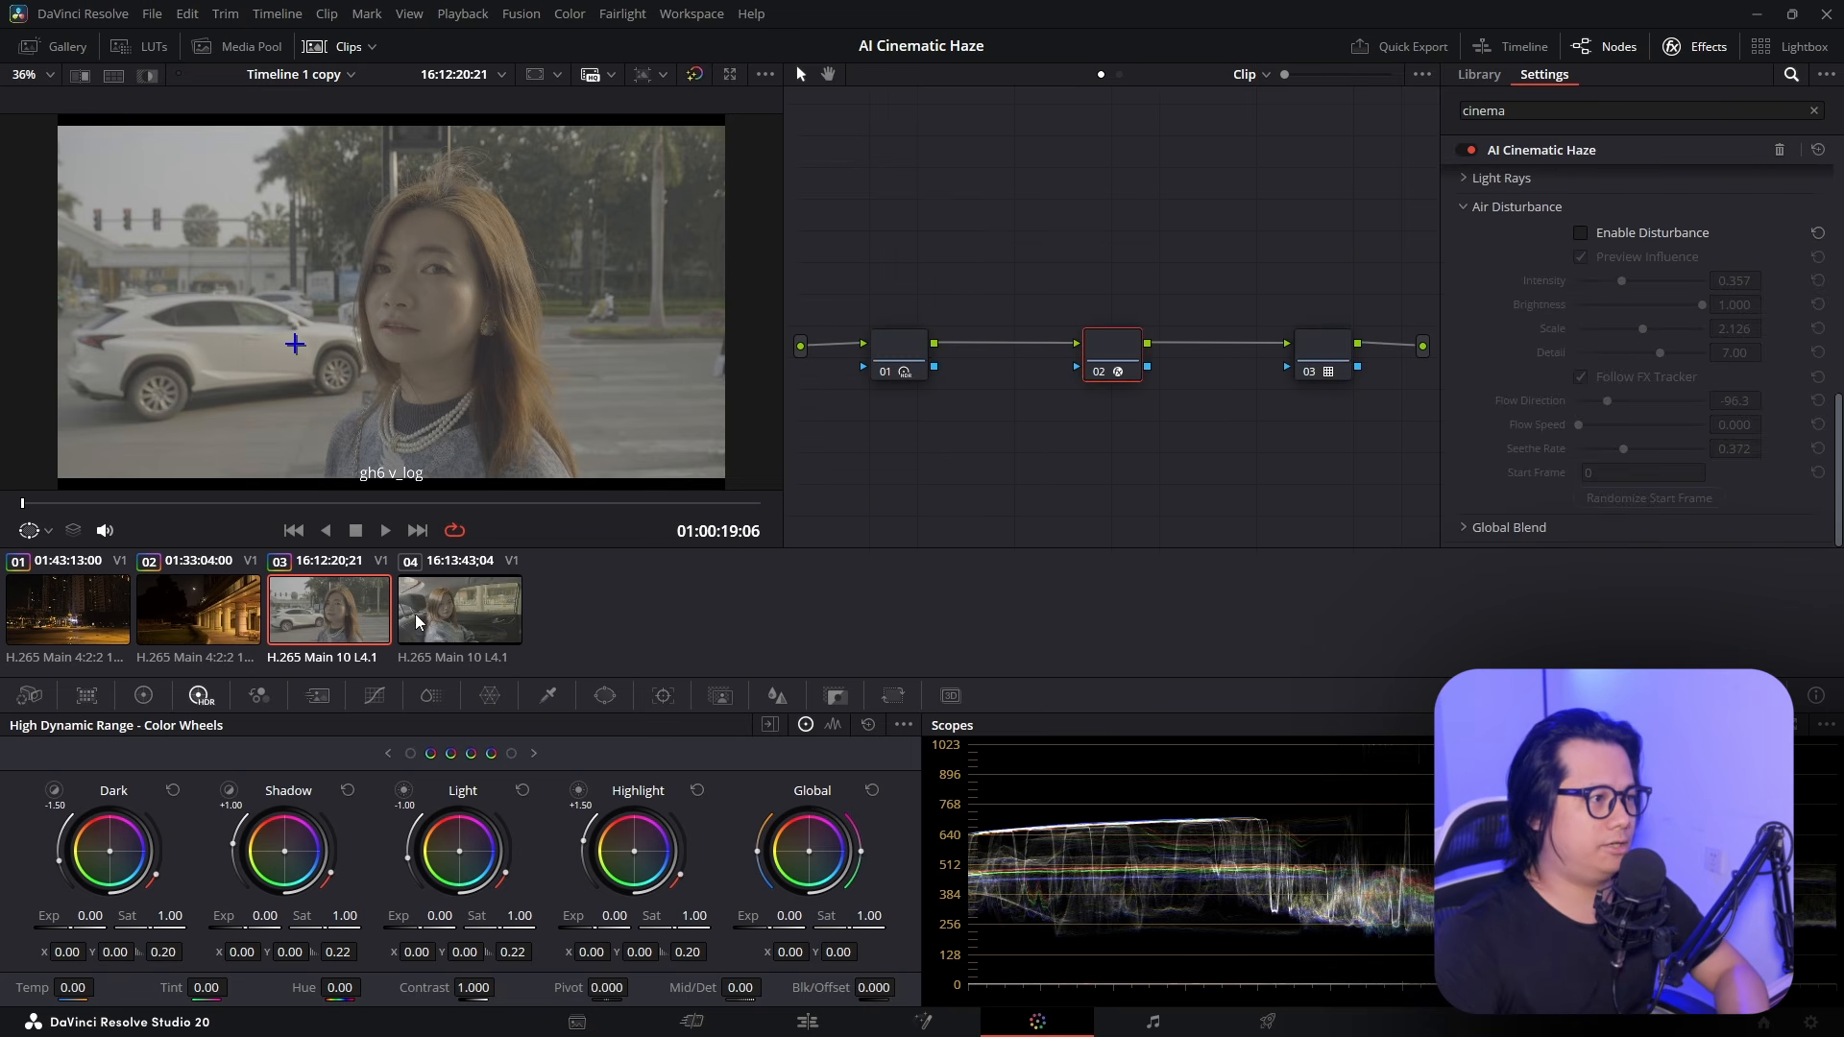
Remove the LUT from the portrait grade's last node and apply Color Space Transform to it
{"action": "left_click", "coordinate": [1323, 352]}
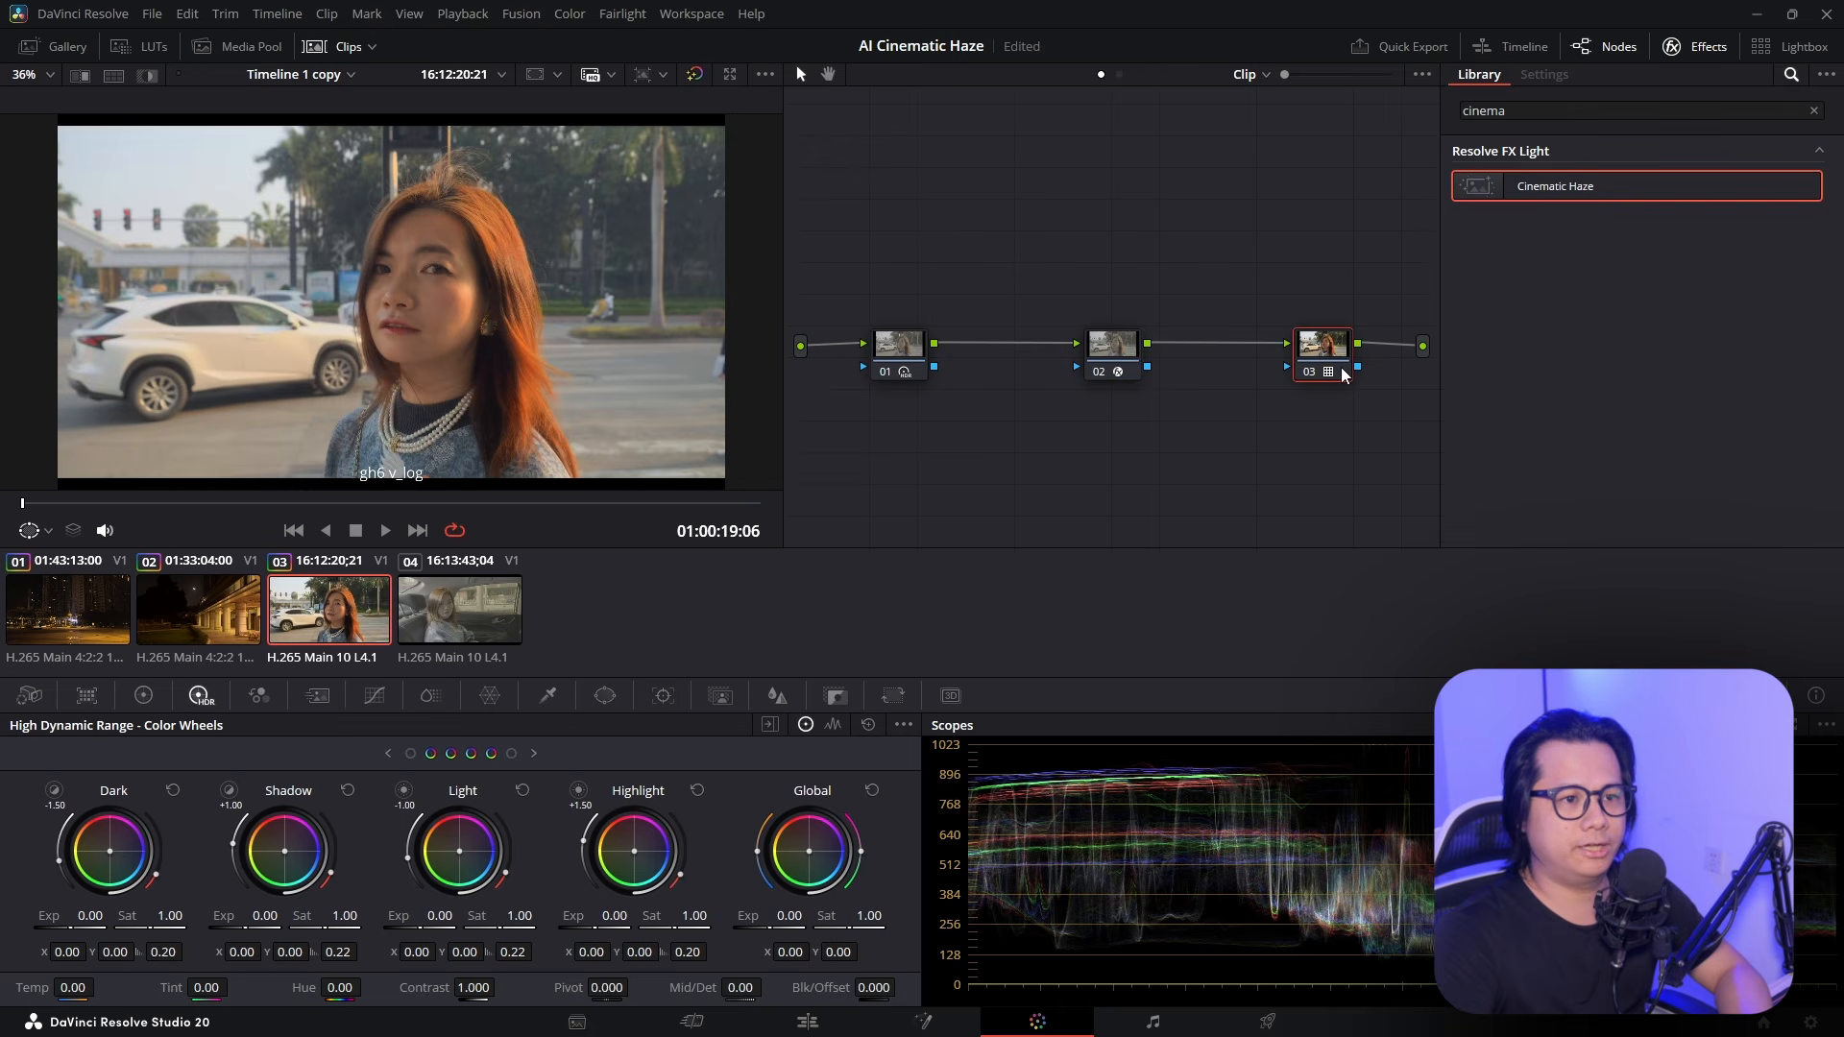
{"action": "right_click", "coordinate": [1318, 355]}
{"action": "left_click", "coordinate": [1412, 365]}
{"action": "double_click", "coordinate": [1567, 108]}
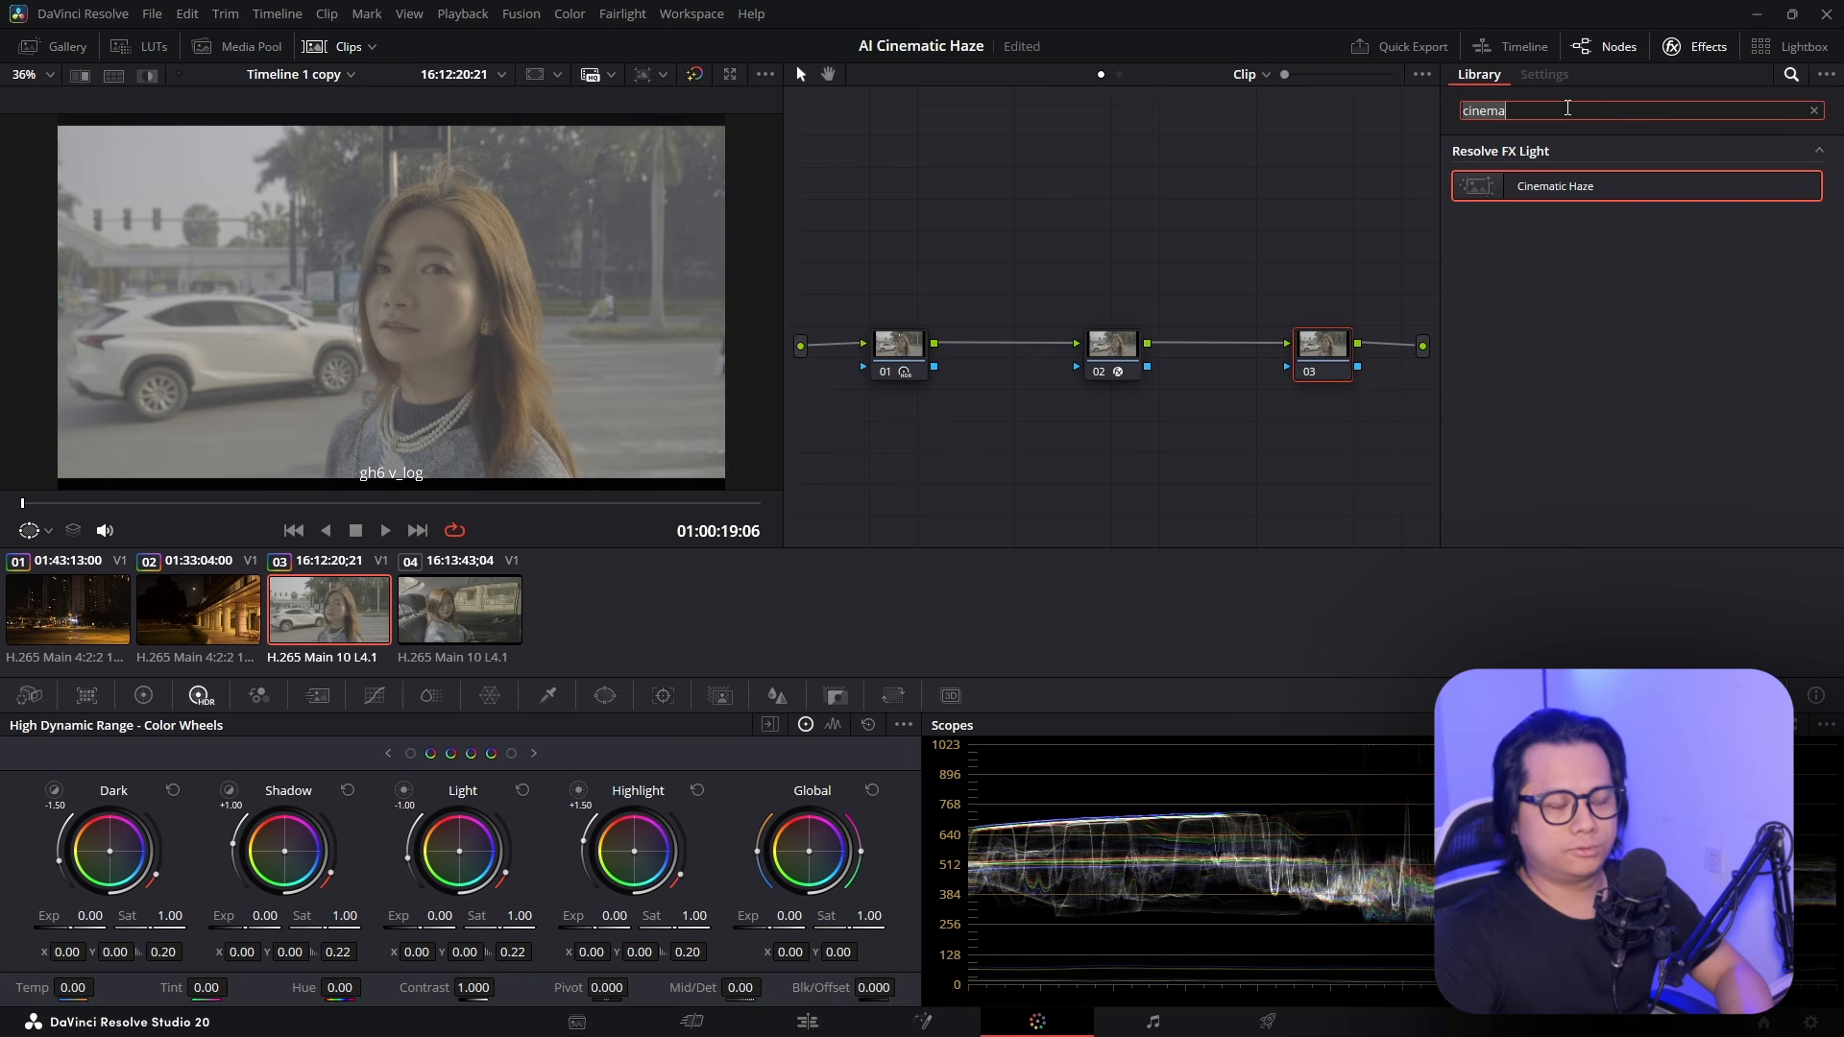
{"action": "type", "text": "colo"}
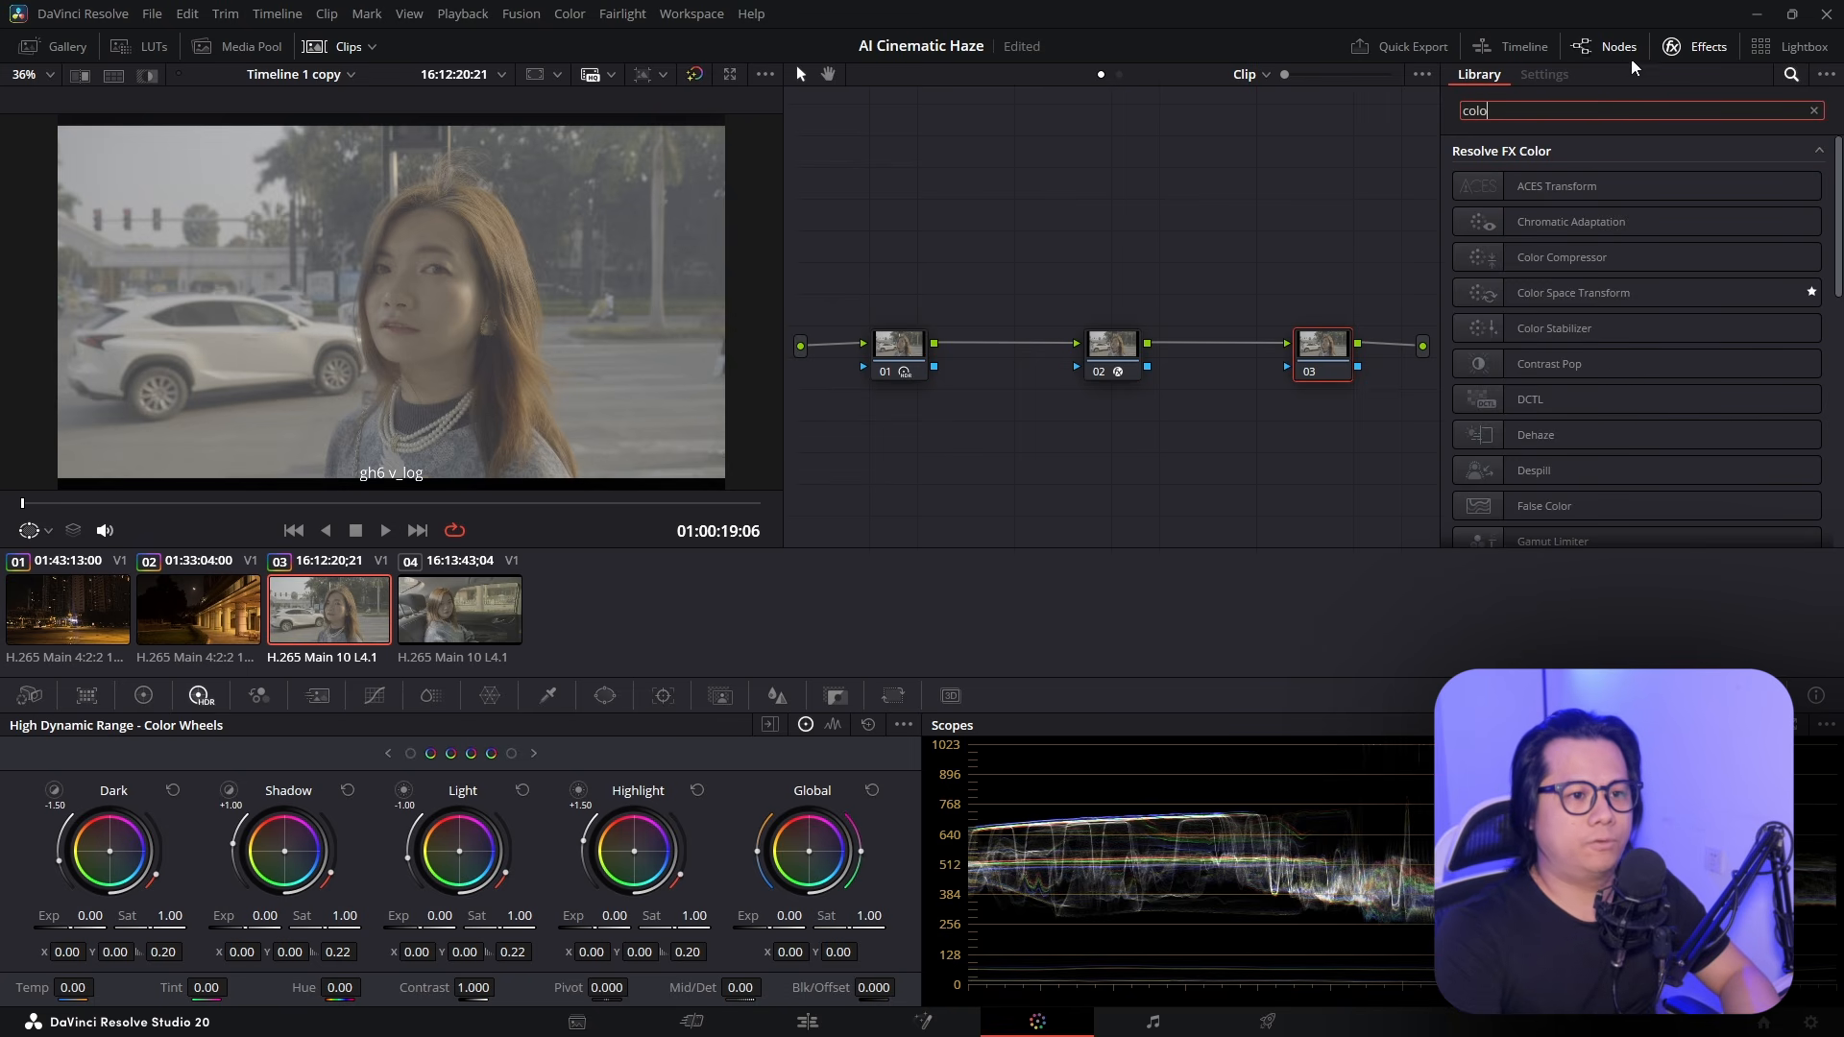
{"action": "left_click_drag", "start_coordinate": [1575, 297], "coordinate": [1325, 352]}
Set the transform's input gamma to Panasonic V-Log, output to Rec.709 with Gamma 2.4
{"action": "left_click", "coordinate": [1669, 232]}
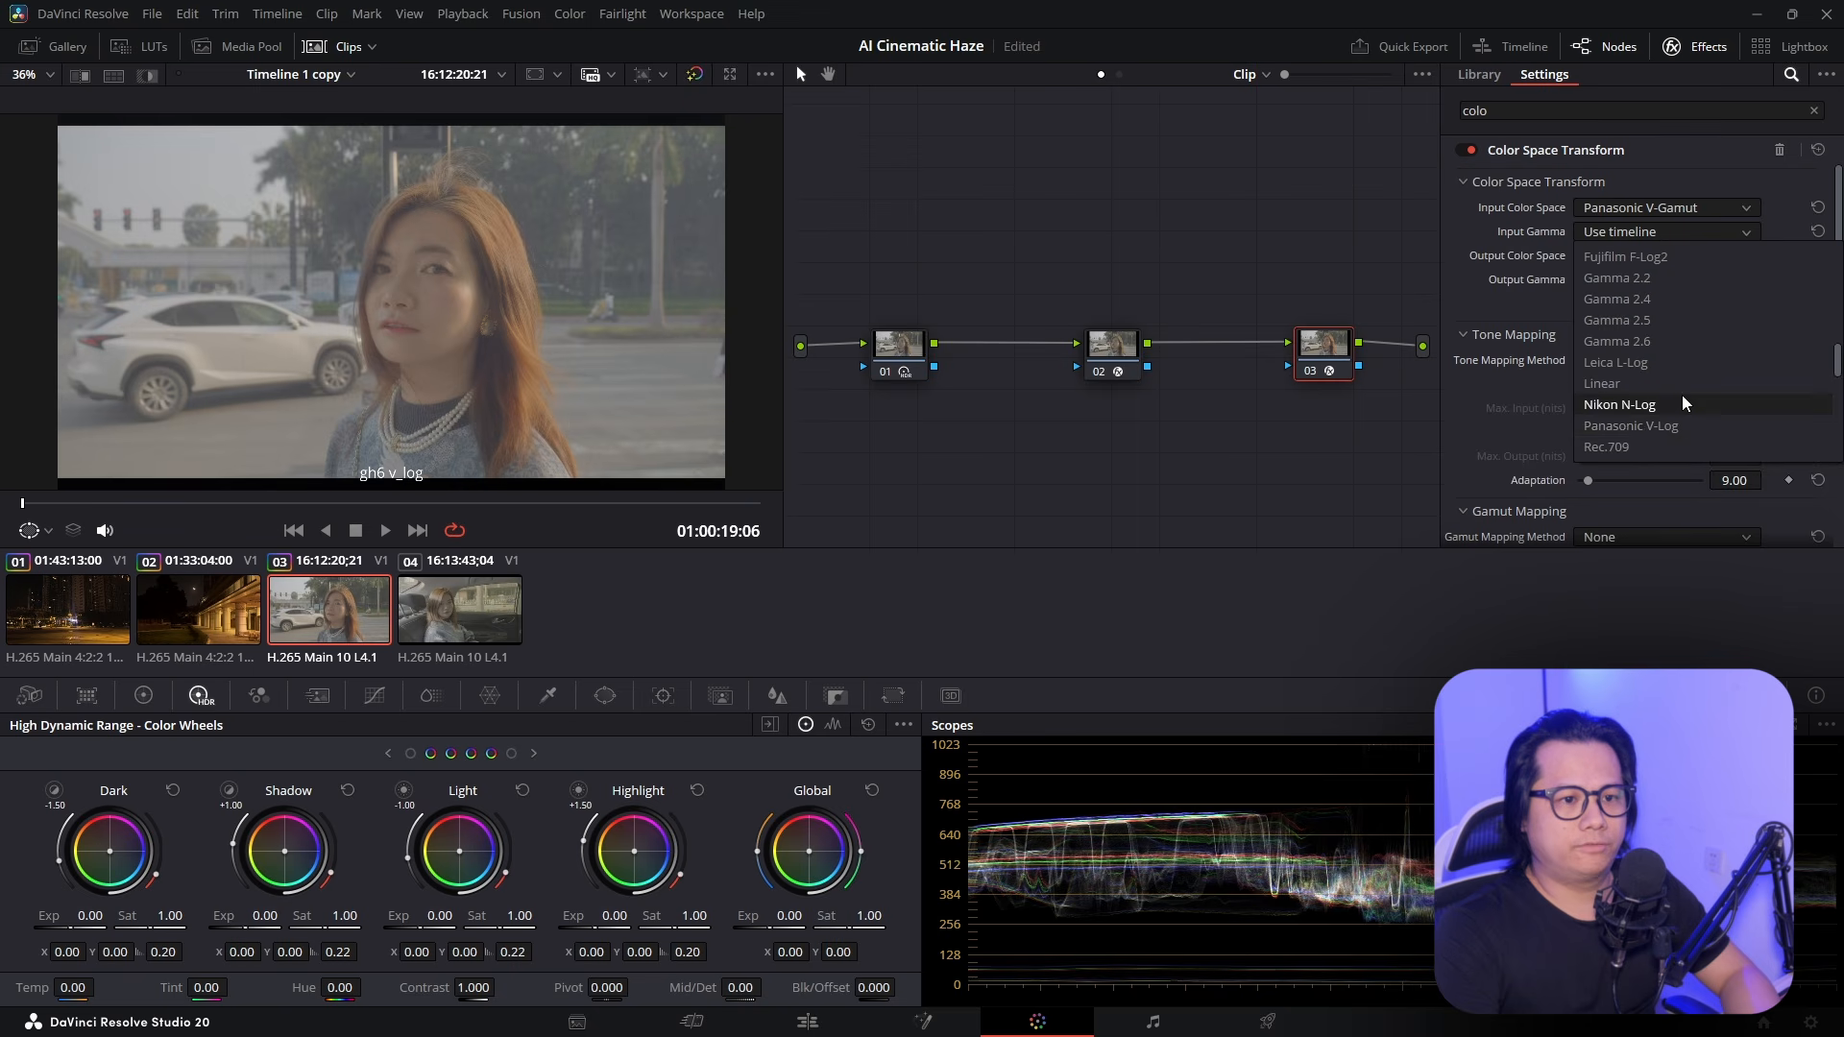
{"action": "left_click", "coordinate": [1666, 426]}
{"action": "left_click", "coordinate": [1662, 260]}
{"action": "left_click", "coordinate": [1640, 473]}
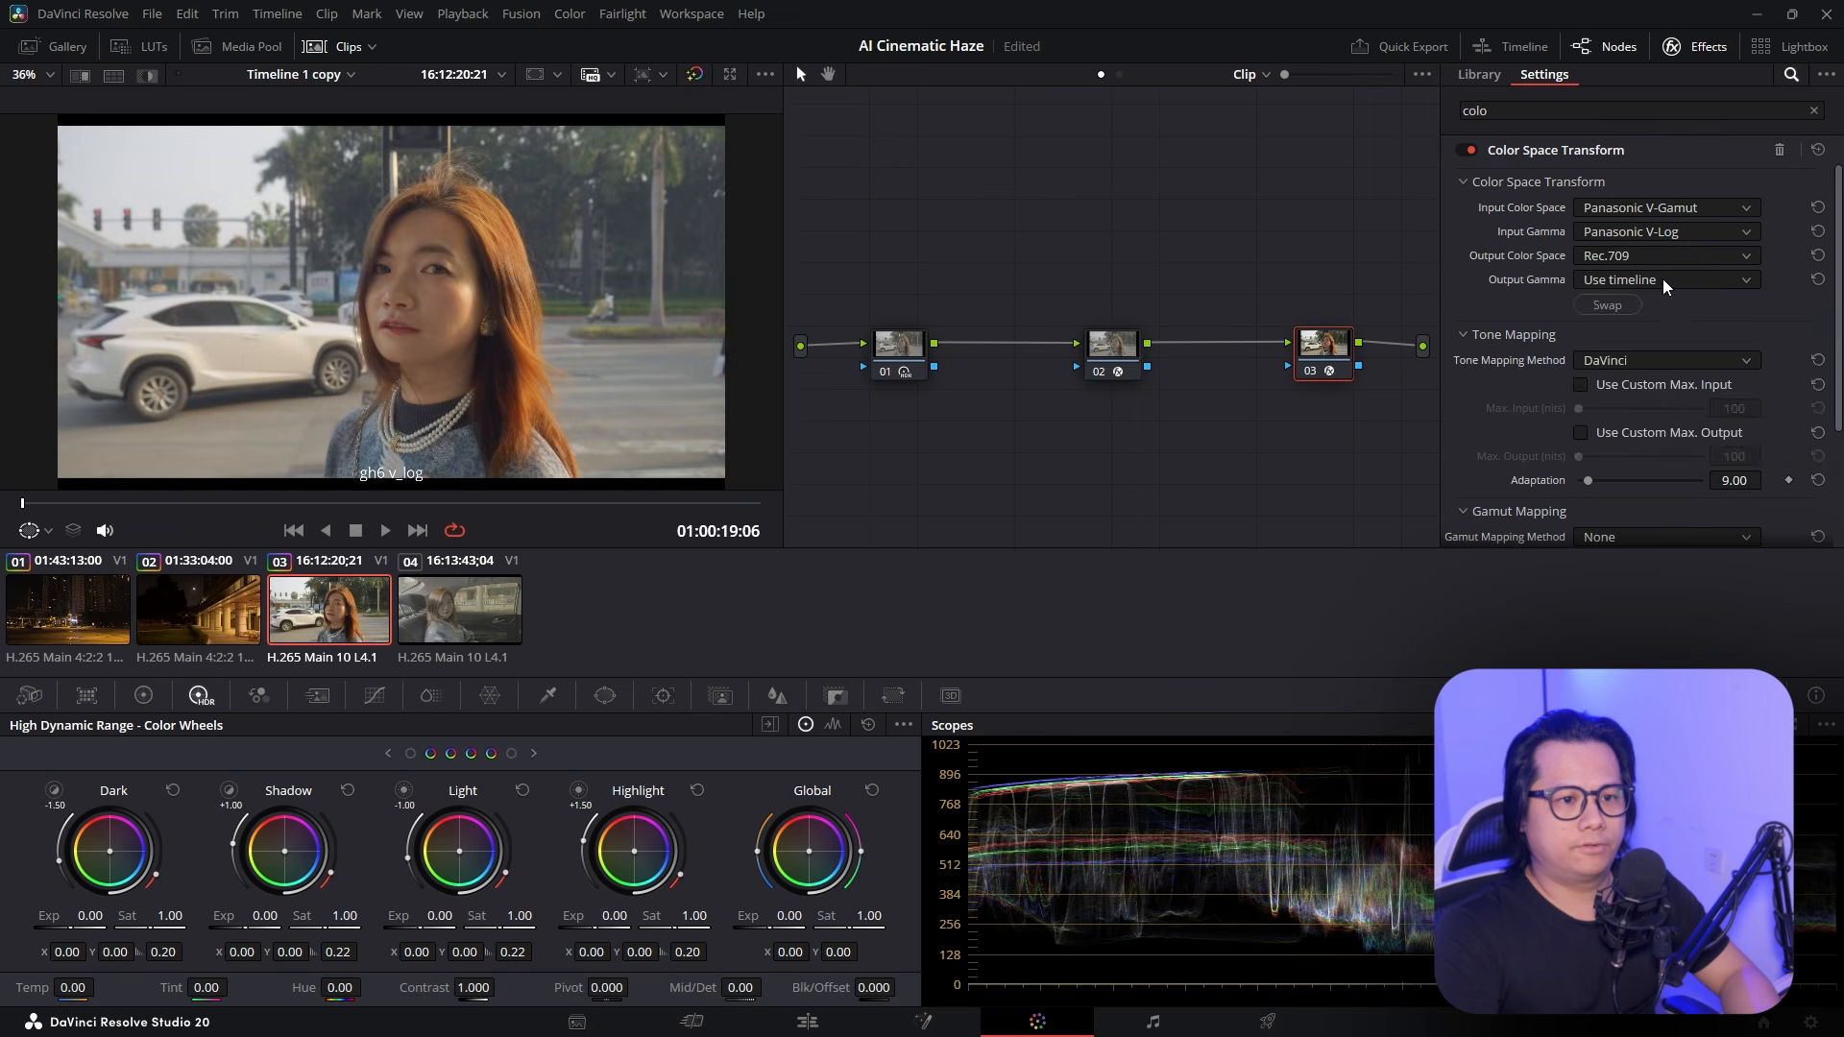
{"action": "left_click", "coordinate": [1663, 279]}
{"action": "left_click", "coordinate": [1669, 346]}
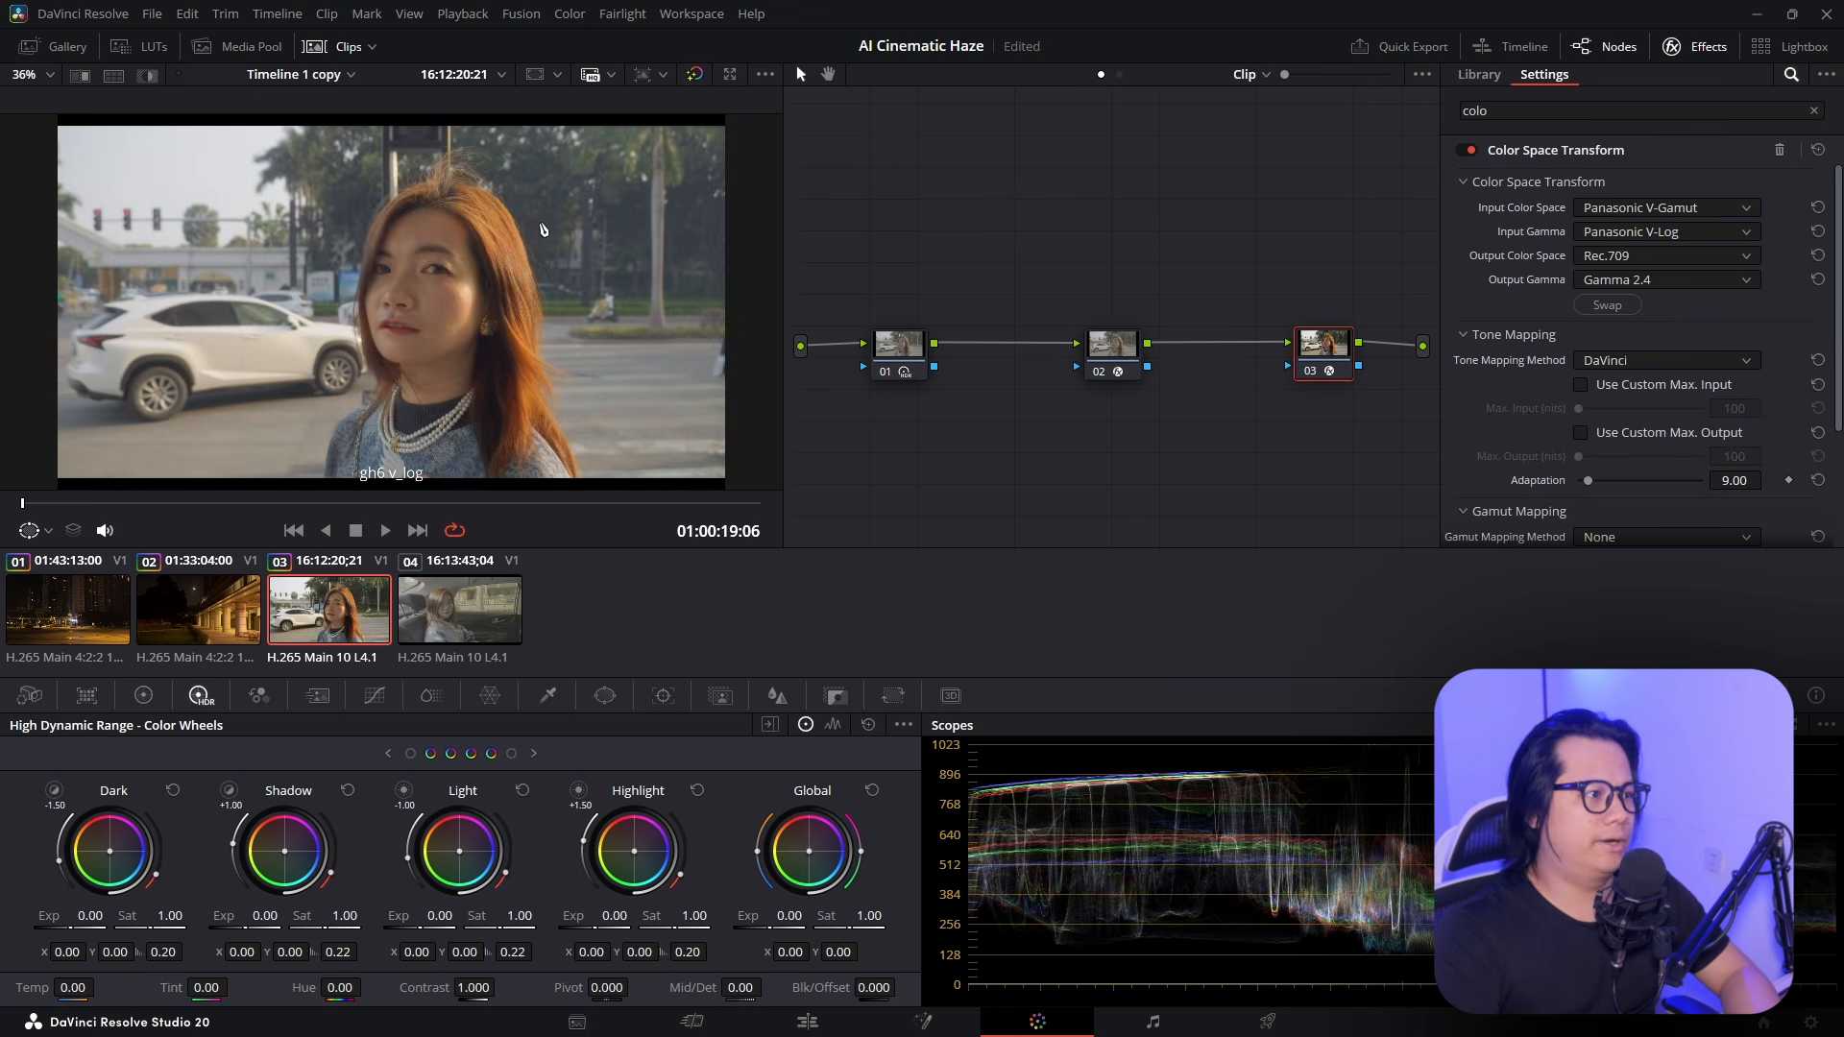
Compare the converted clip with the haze node bypassed in playback, then re-enable the haze node
{"action": "left_click", "coordinate": [1099, 372]}
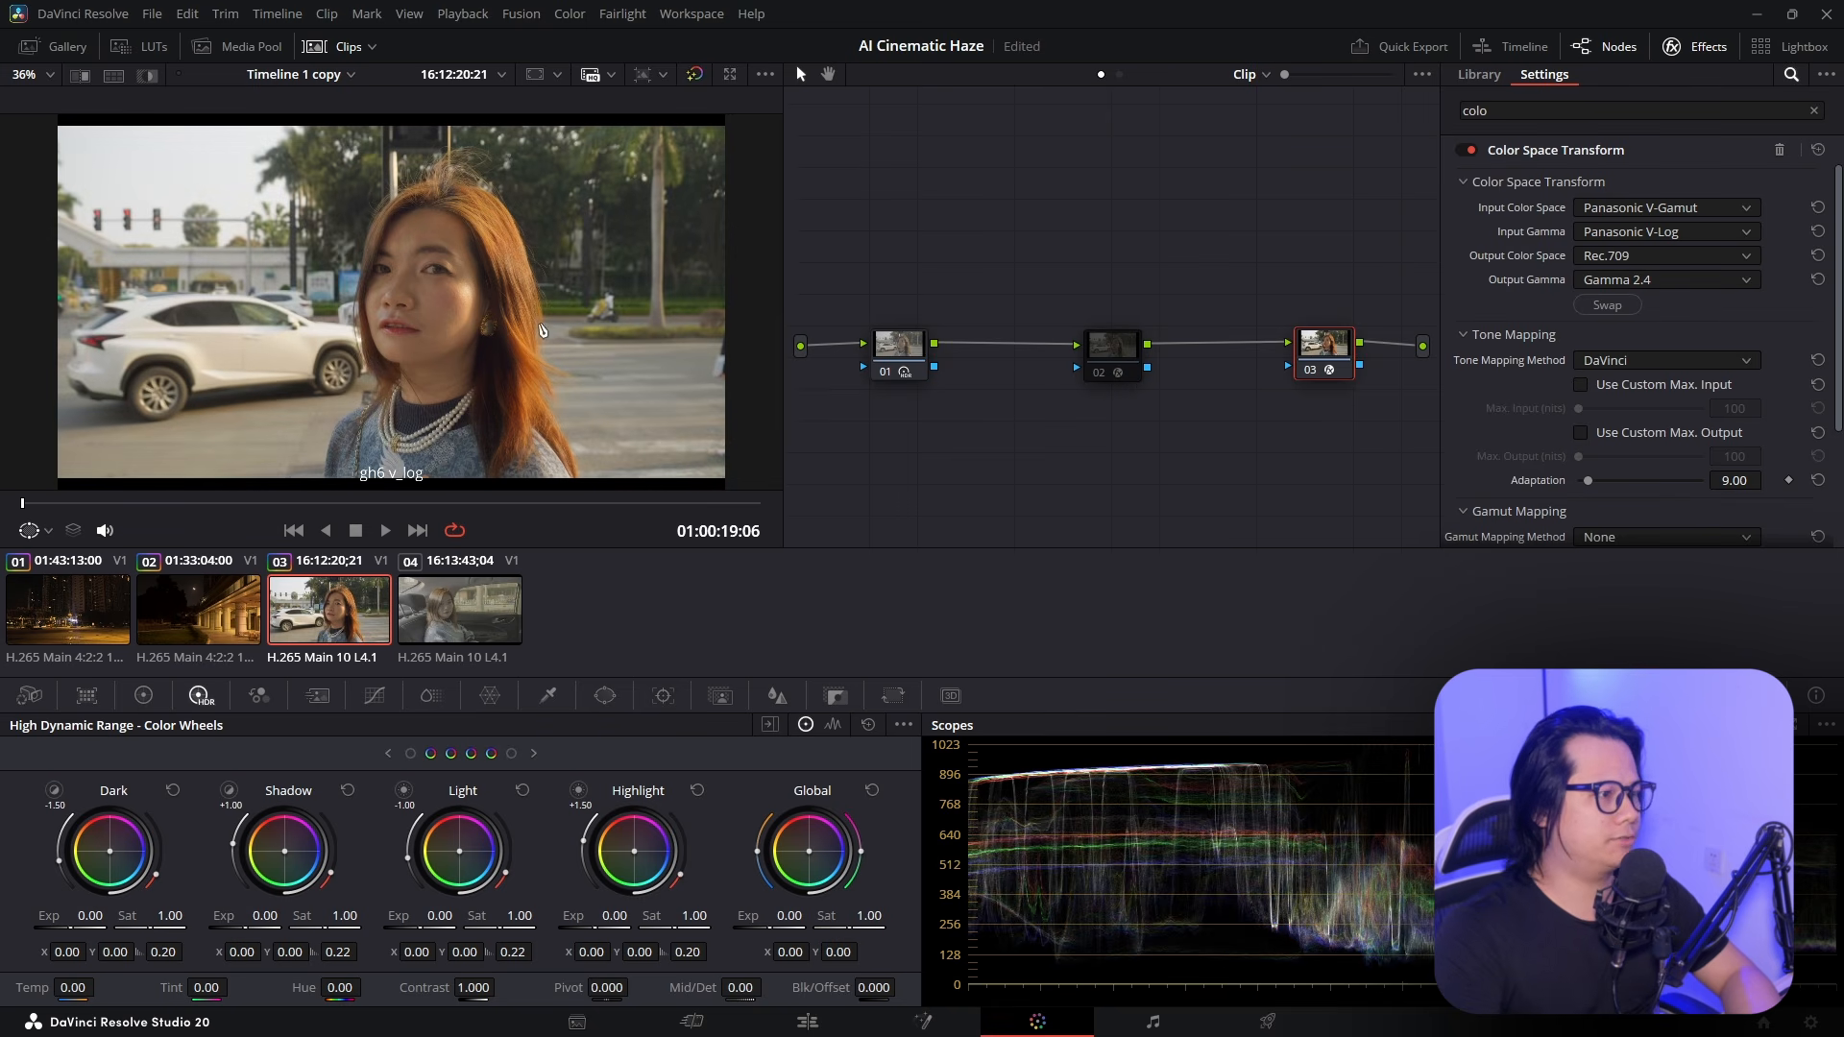
{"action": "key", "text": "space"}
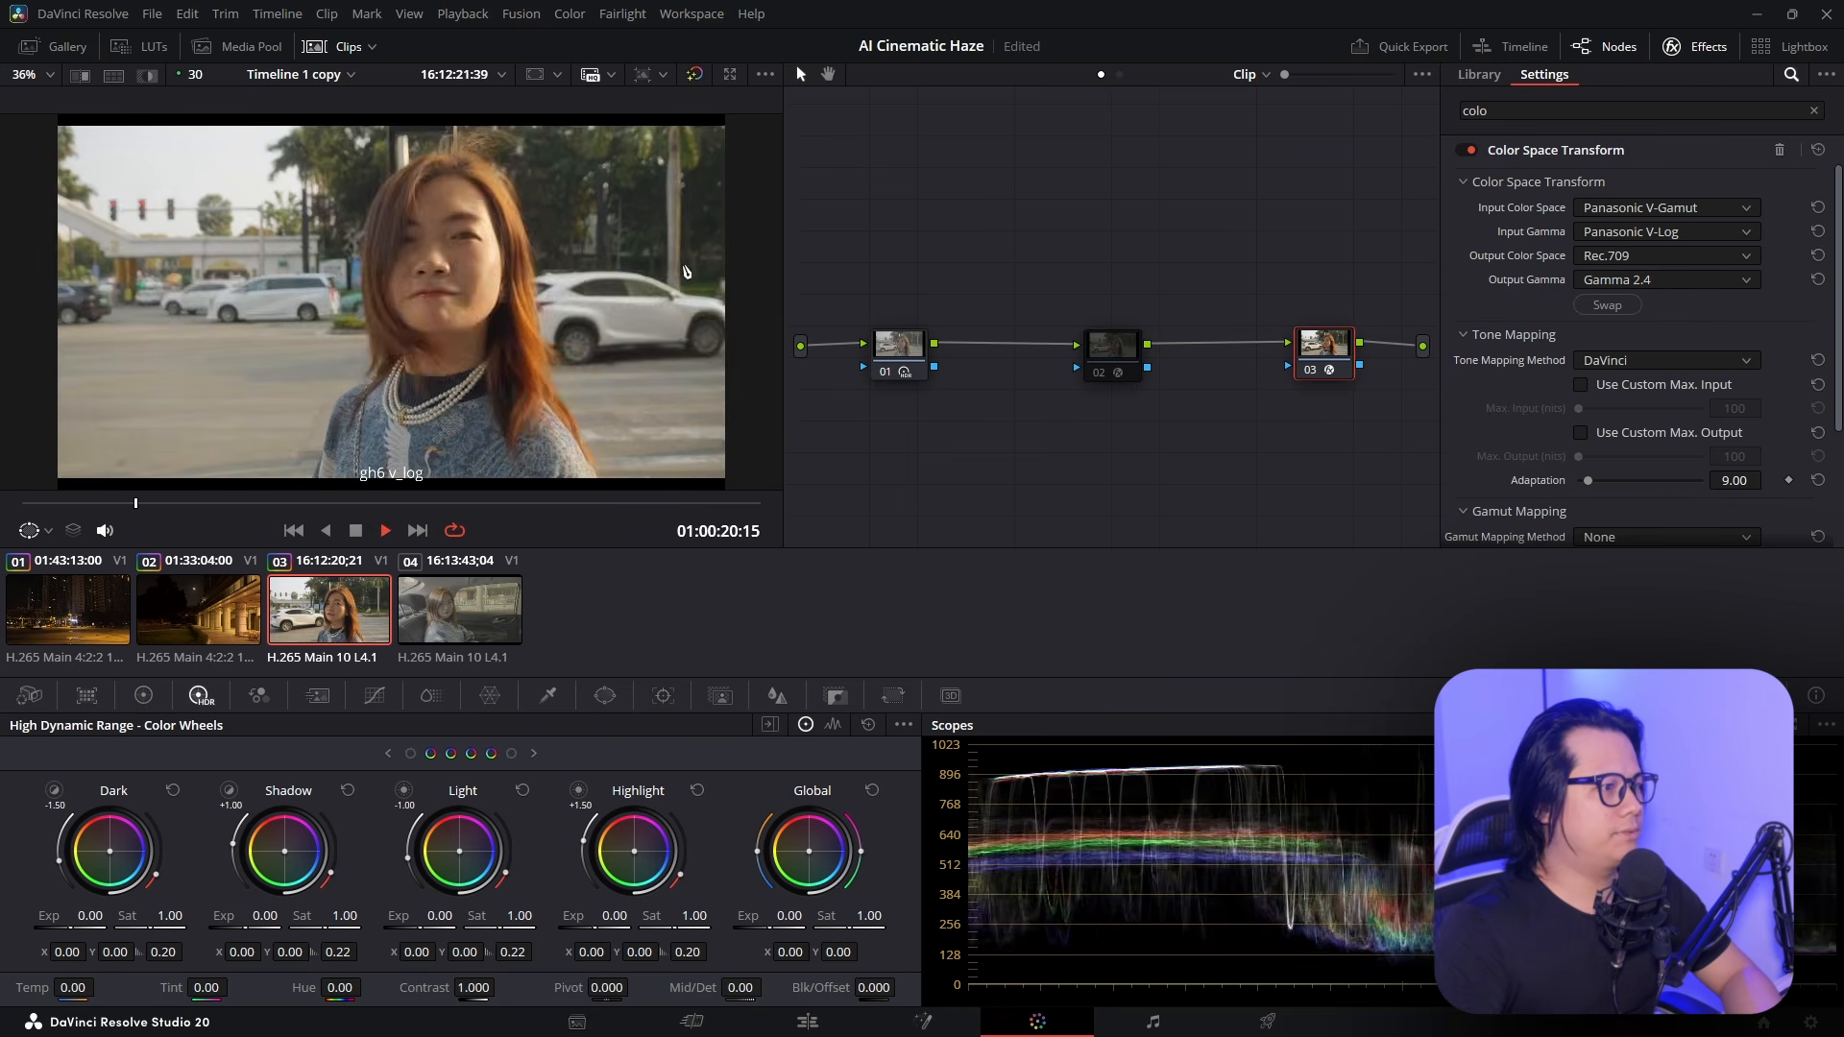
{"action": "key", "text": "space"}
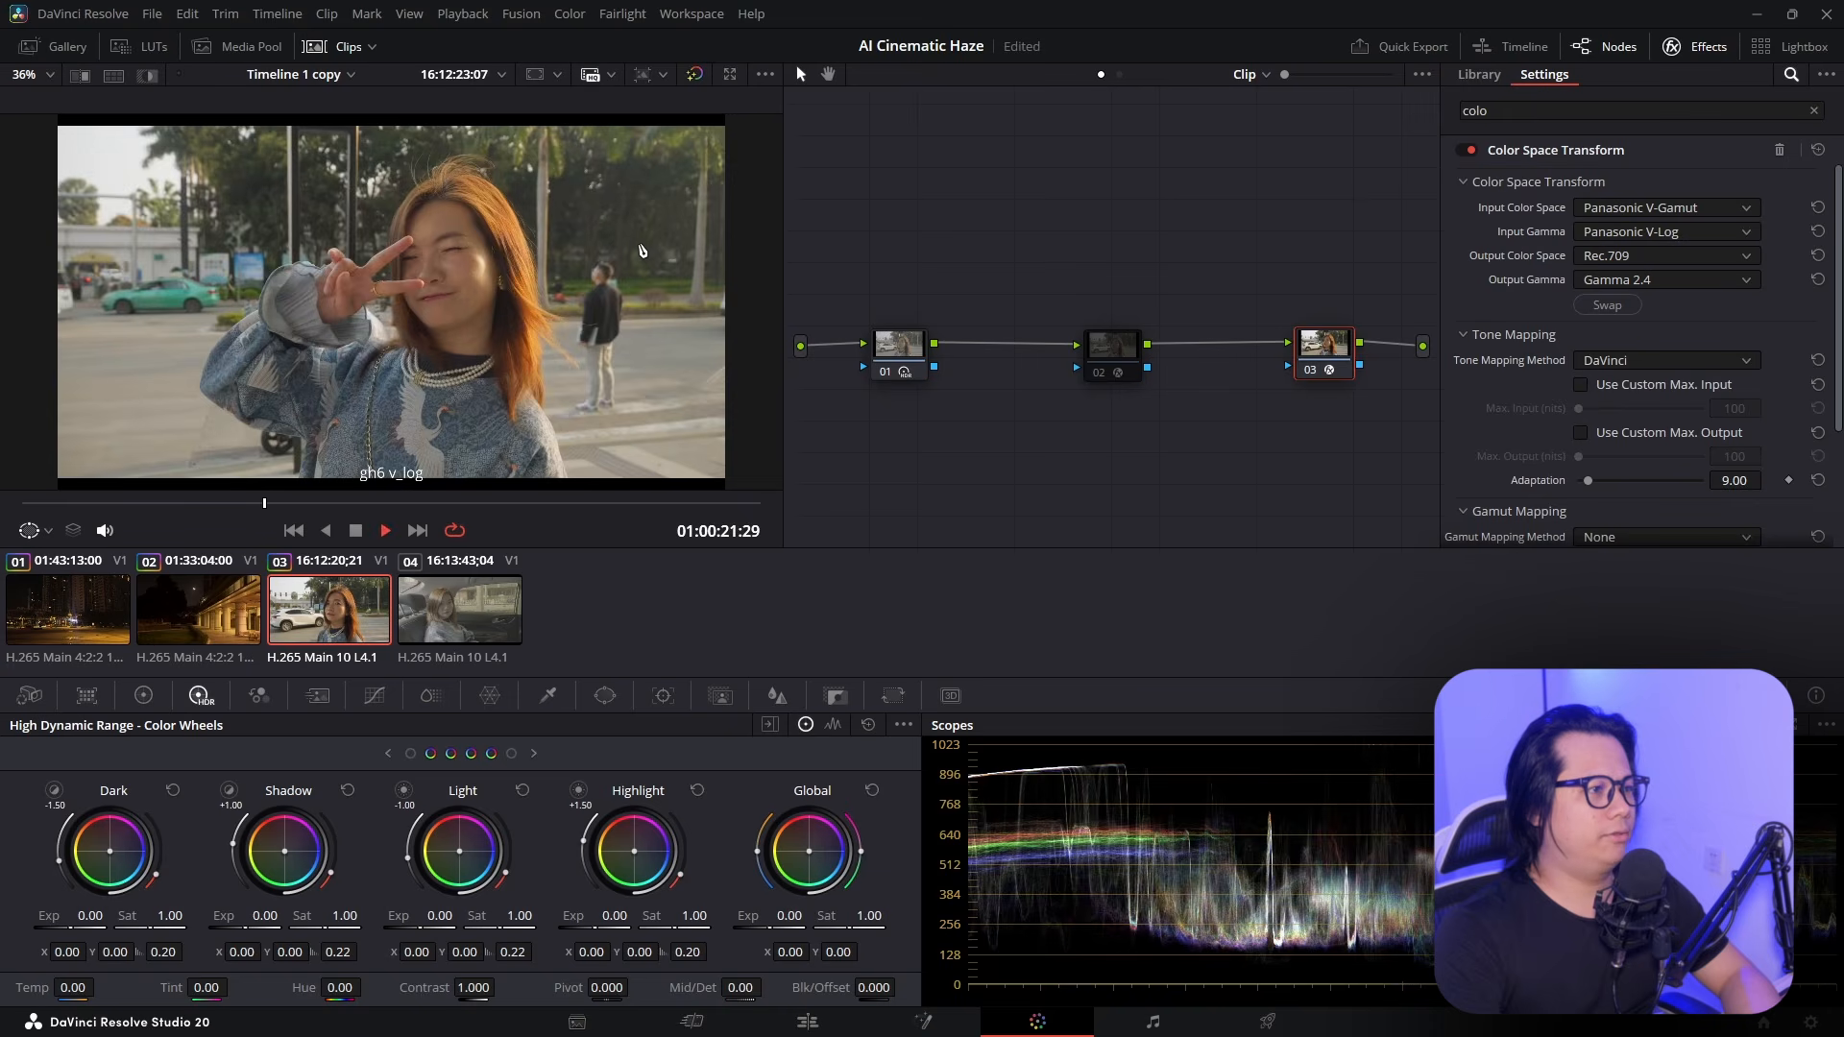
{"action": "key", "text": "space"}
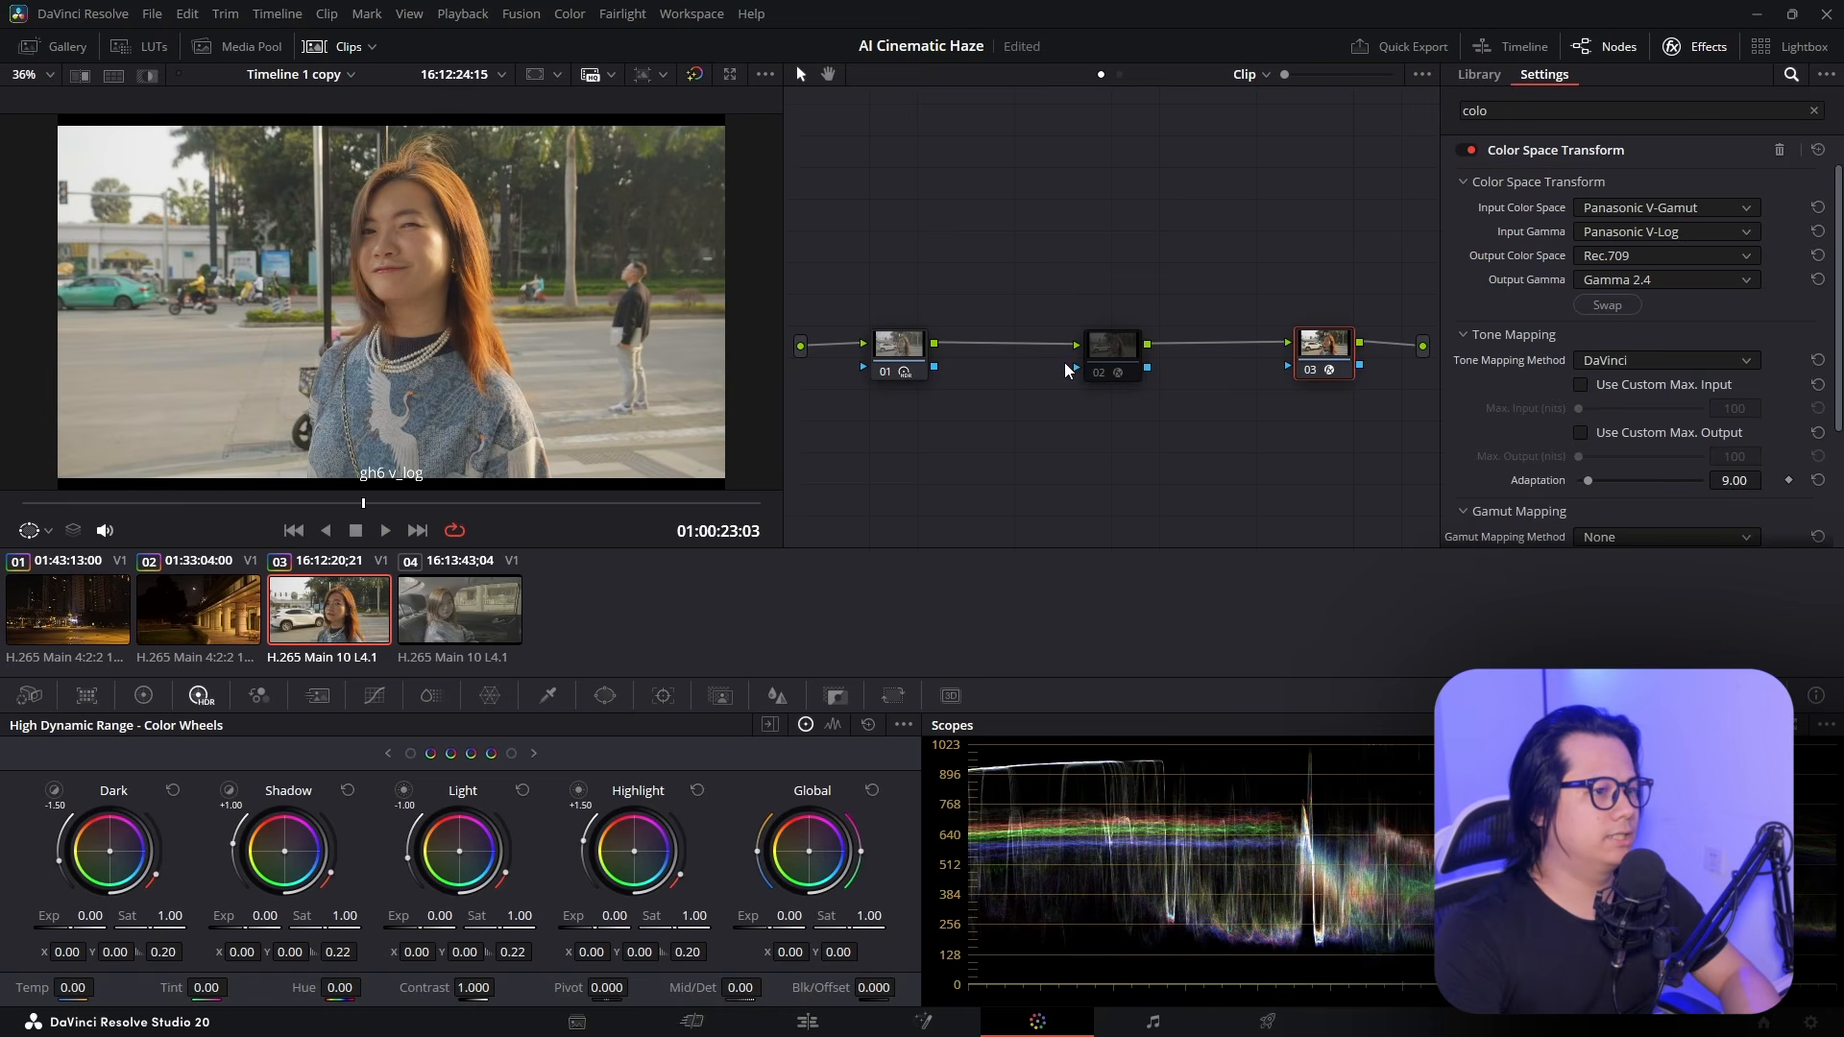
{"action": "left_click", "coordinate": [1099, 374]}
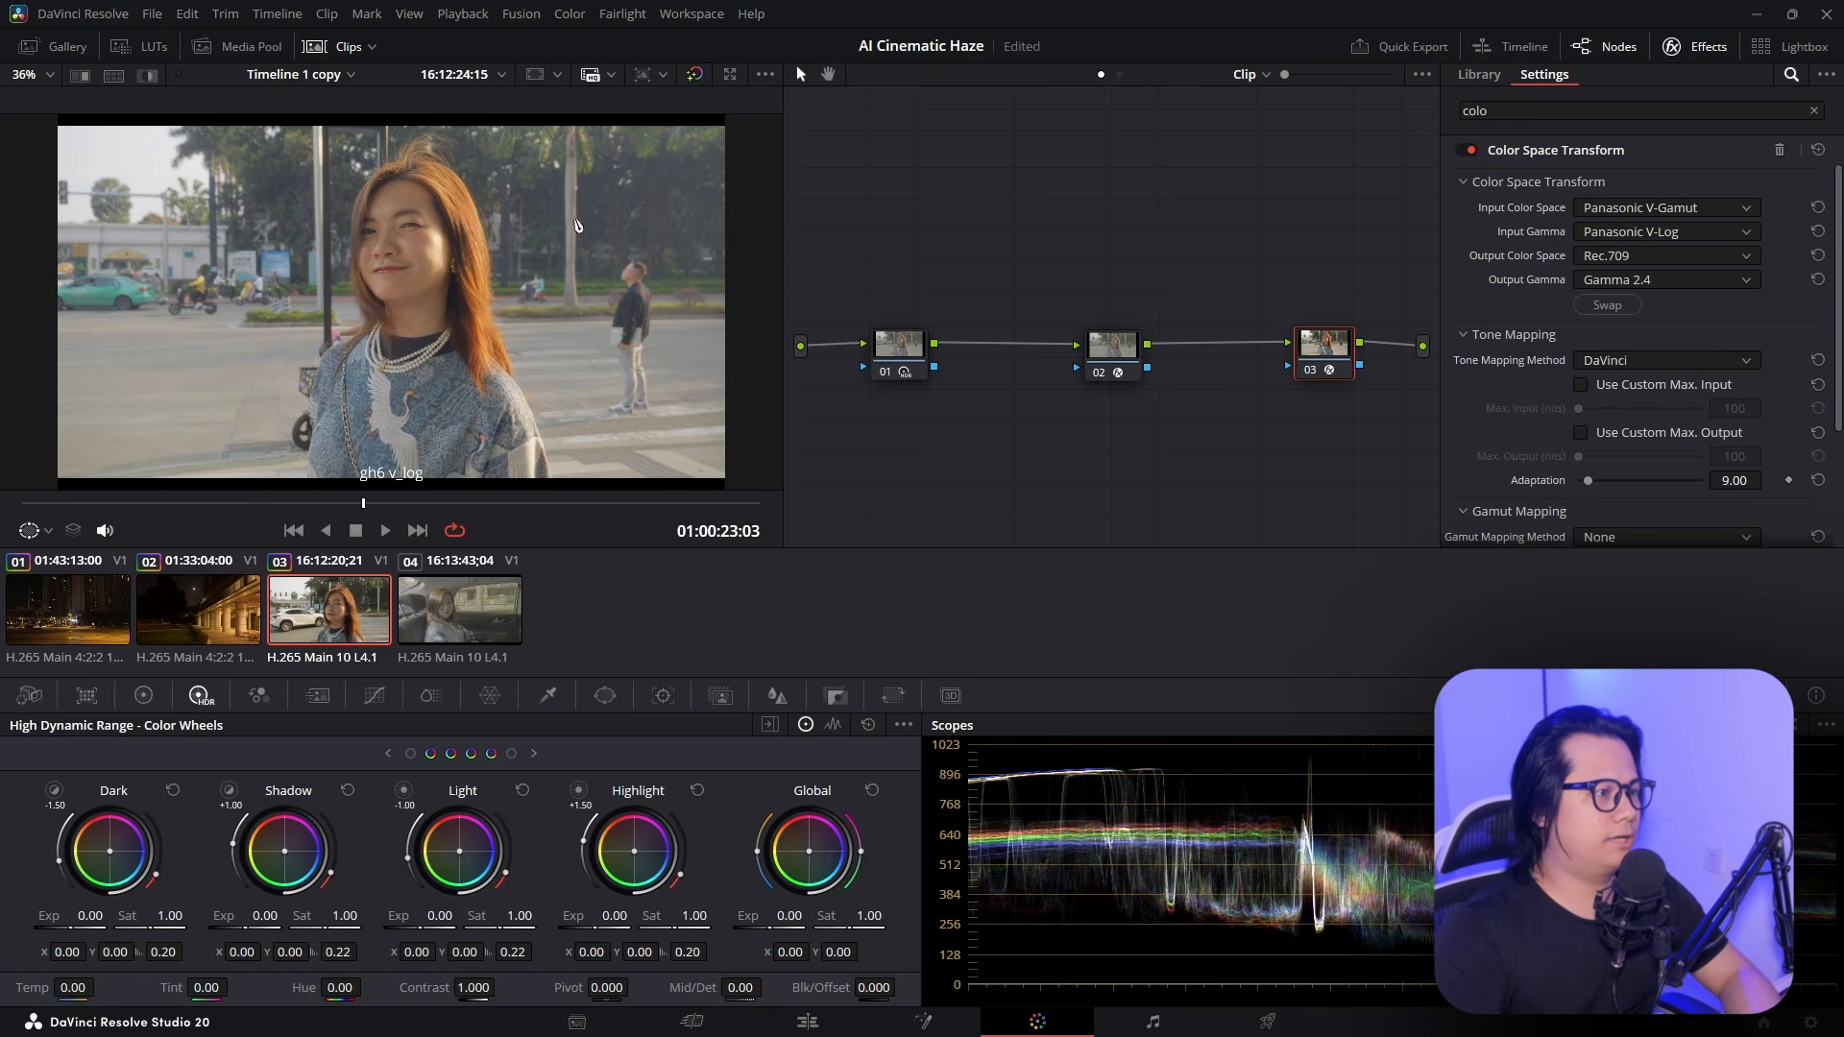
{"action": "key", "text": "space"}
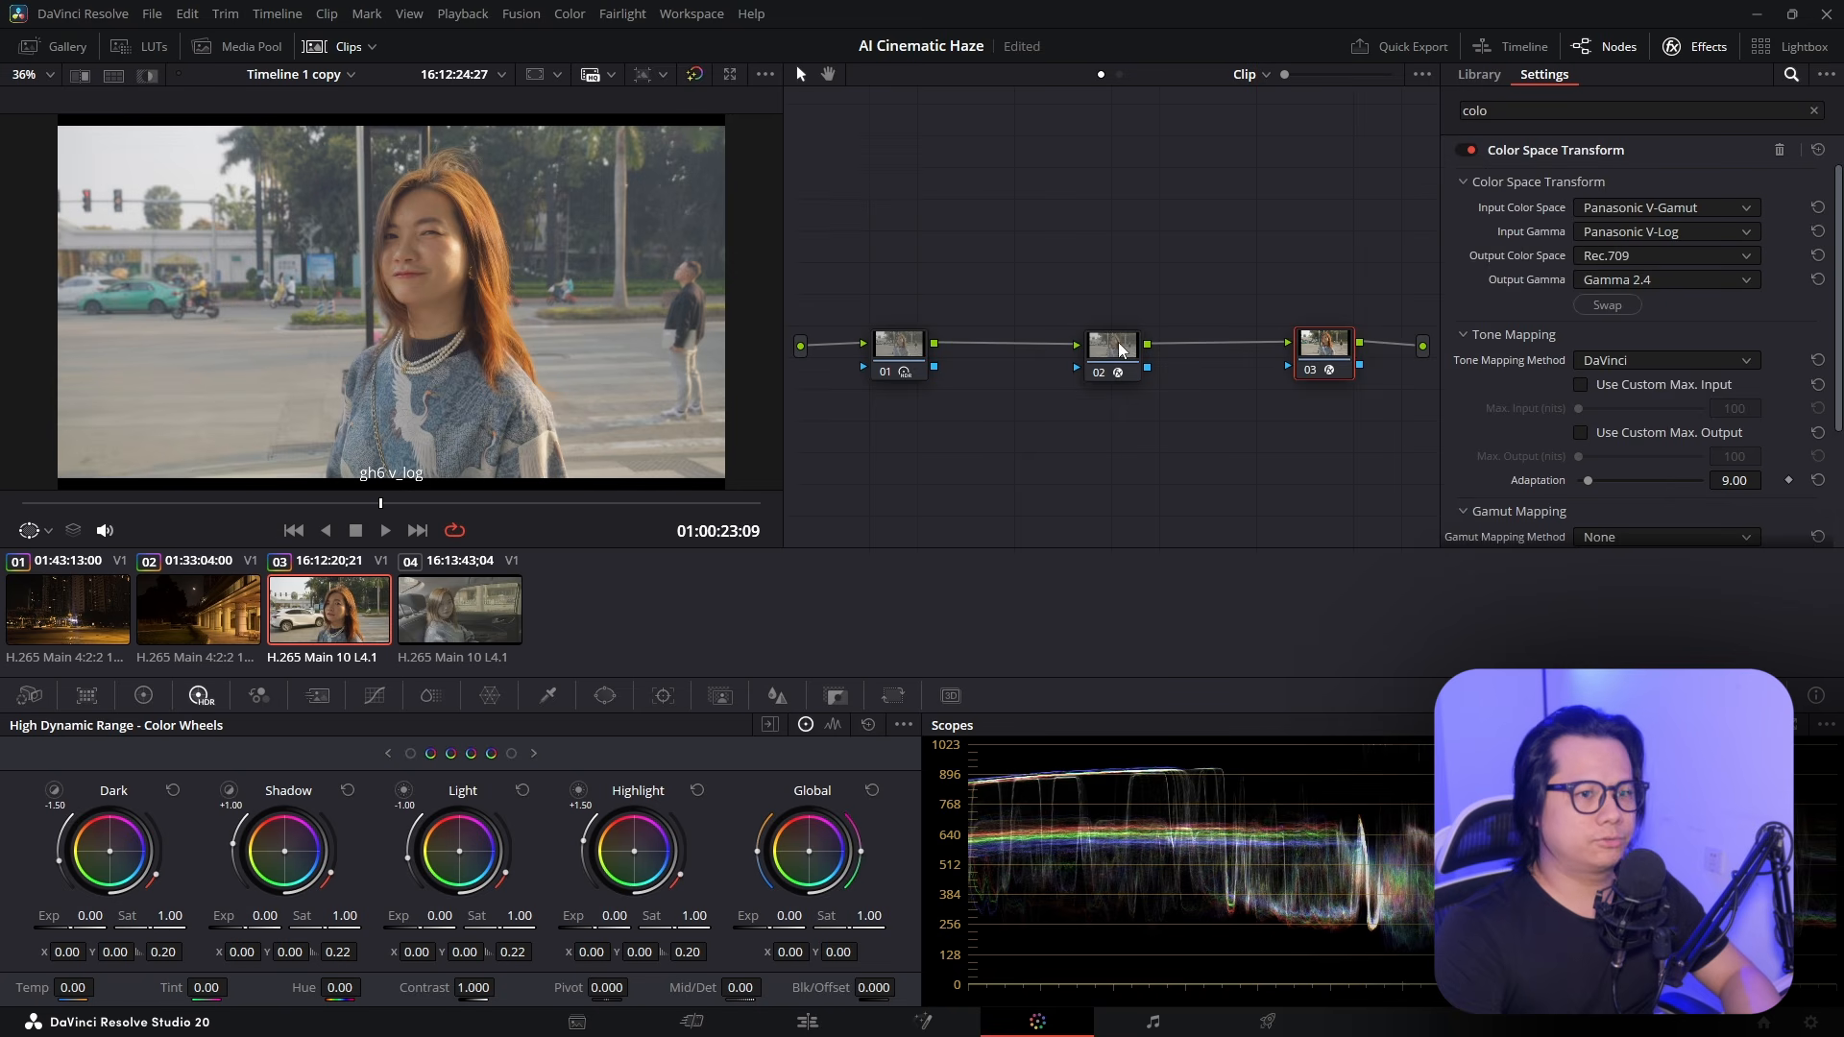
Tint the Atmospheric Scattering haze warm orange and review it in playback
{"action": "left_click", "coordinate": [1122, 351]}
{"action": "scroll", "coordinate": [1530, 306], "scroll_direction": "down", "scroll_amount": 5}
{"action": "left_click", "coordinate": [1592, 327]}
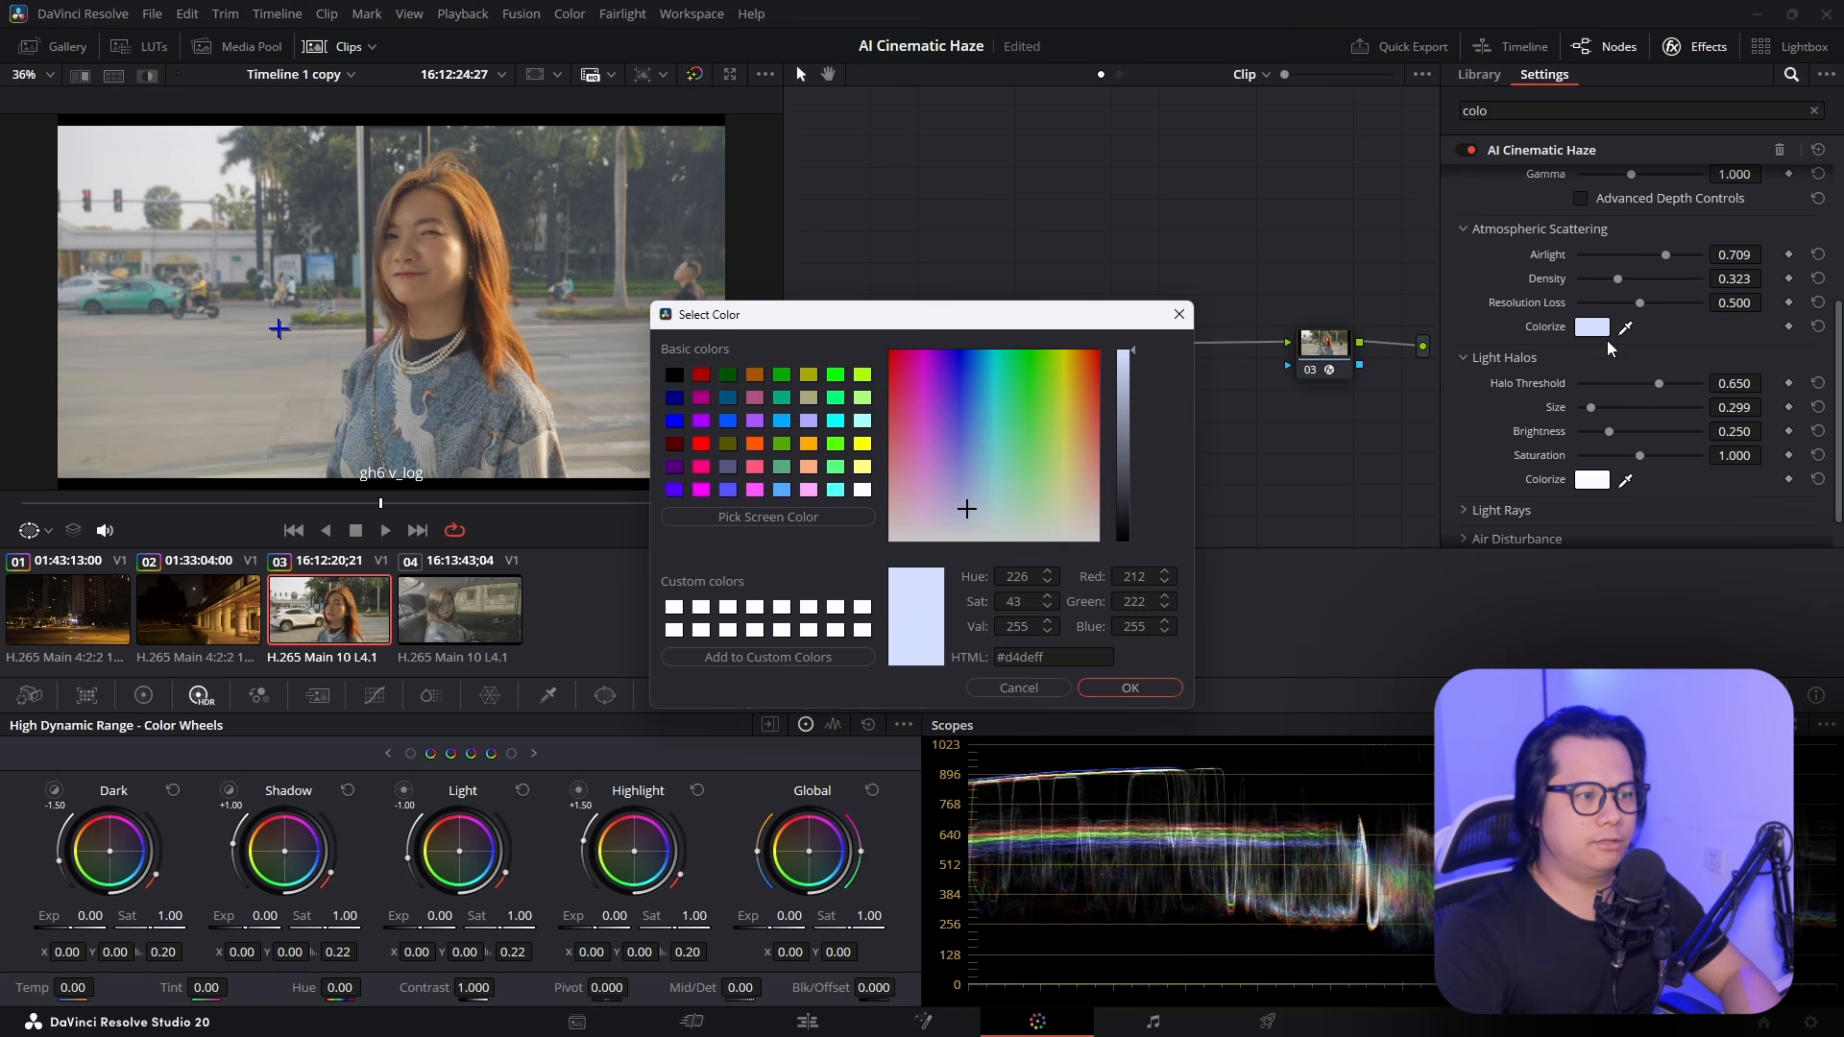
{"action": "left_click_drag", "start_coordinate": [974, 518], "coordinate": [1076, 434]}
{"action": "left_click", "coordinate": [1120, 686]}
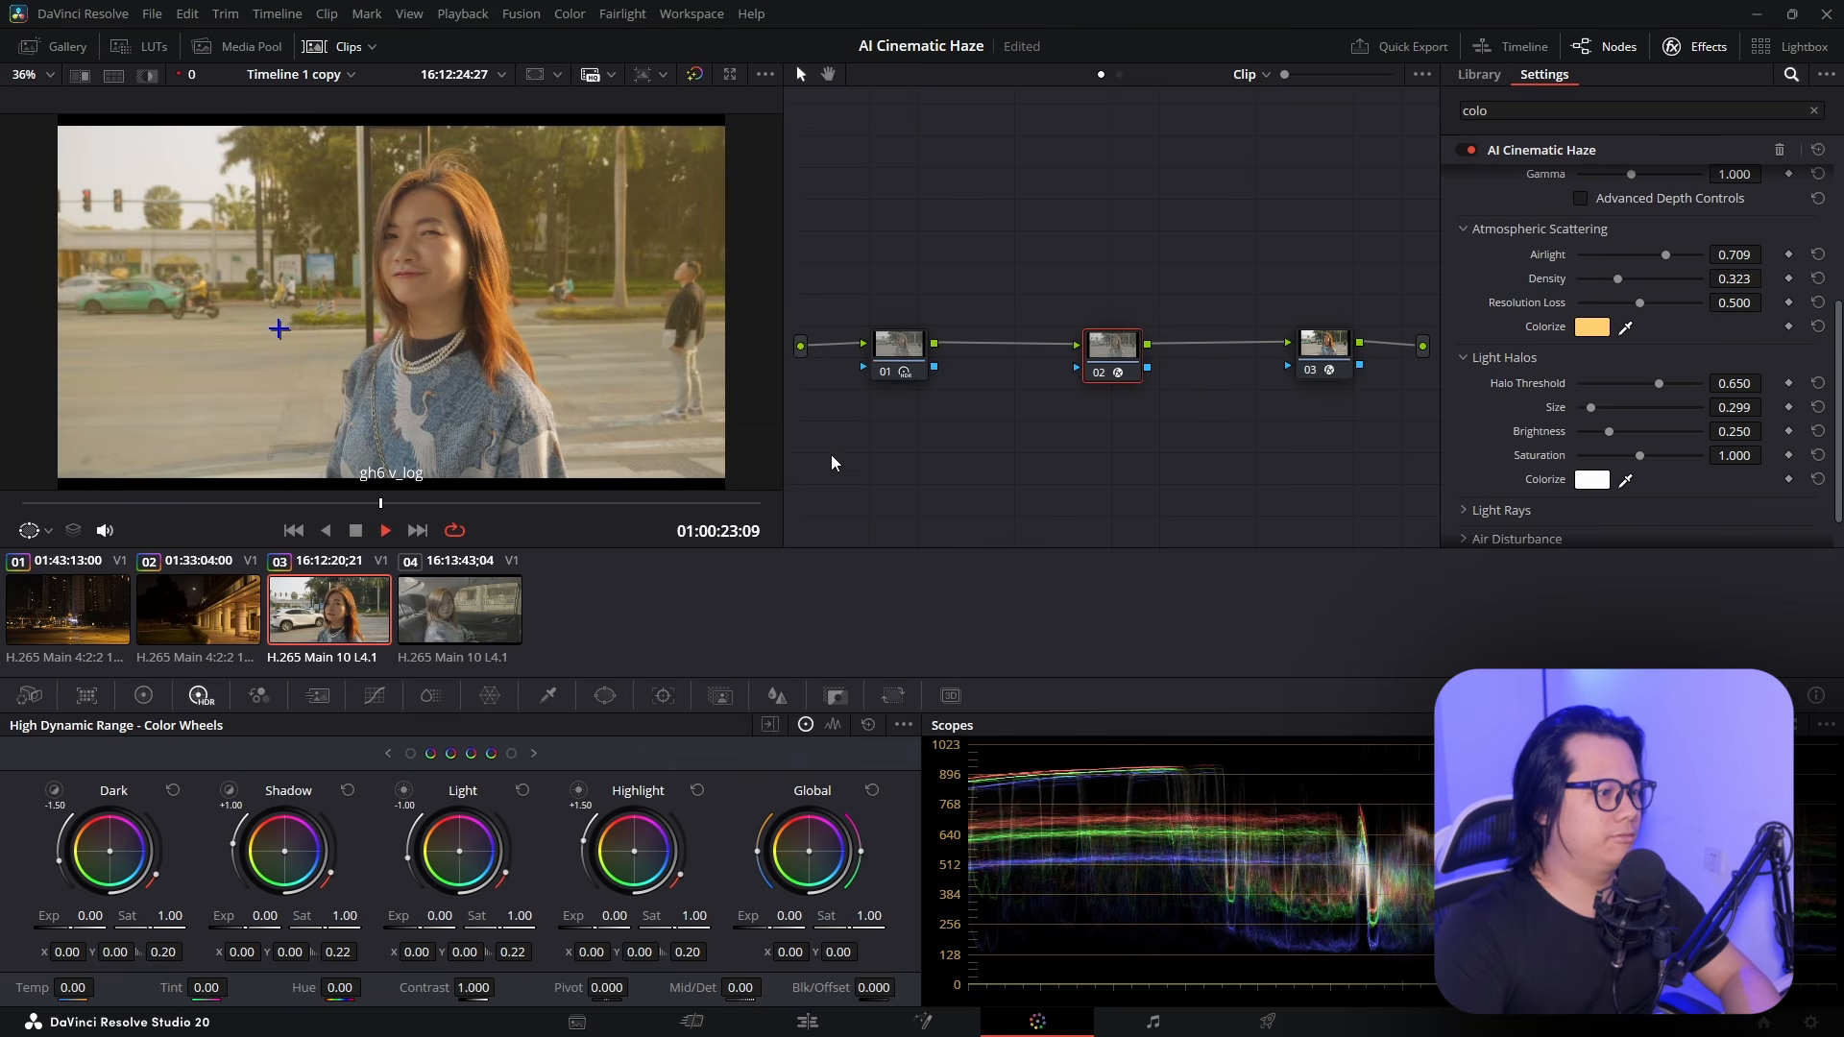
{"action": "key", "text": "space"}
{"action": "key", "text": "space"}
Enable Air Disturbance with Preview Influence and Follow FX Tracker turned off
{"action": "scroll", "coordinate": [1583, 435], "scroll_direction": "down", "scroll_amount": 1}
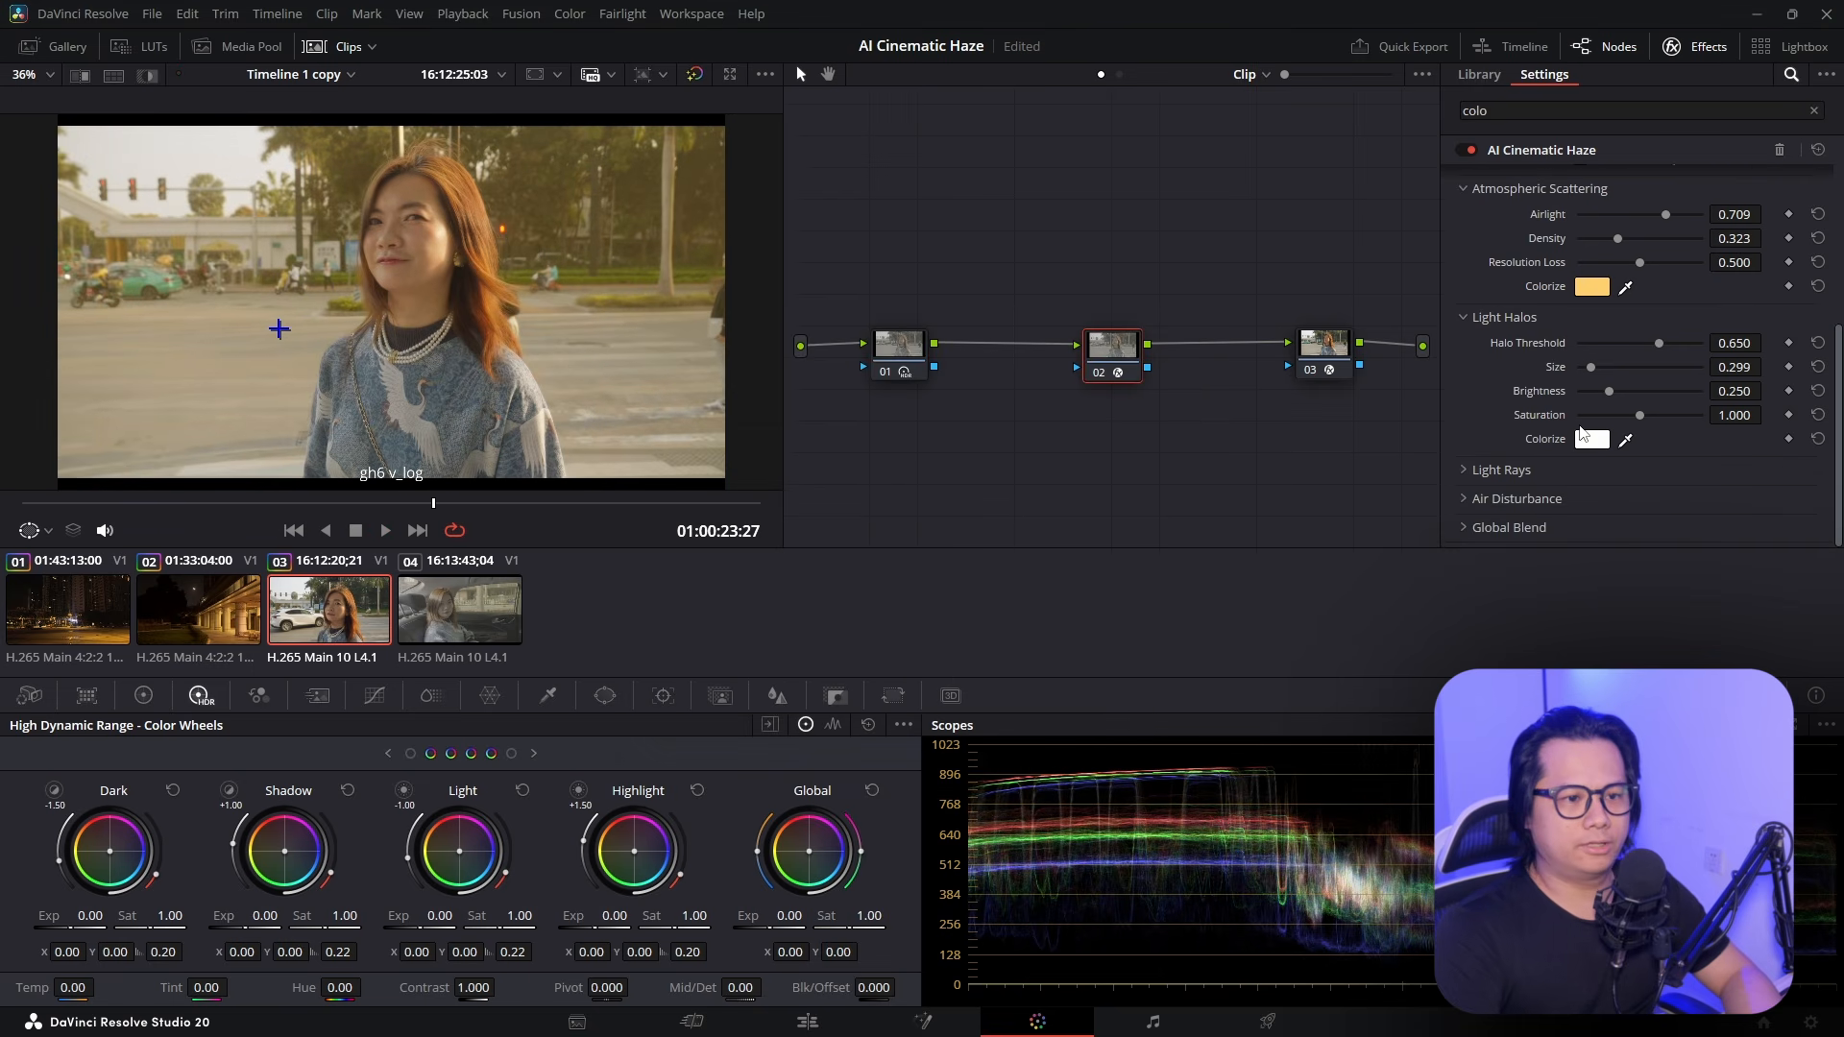
{"action": "left_click", "coordinate": [1465, 499]}
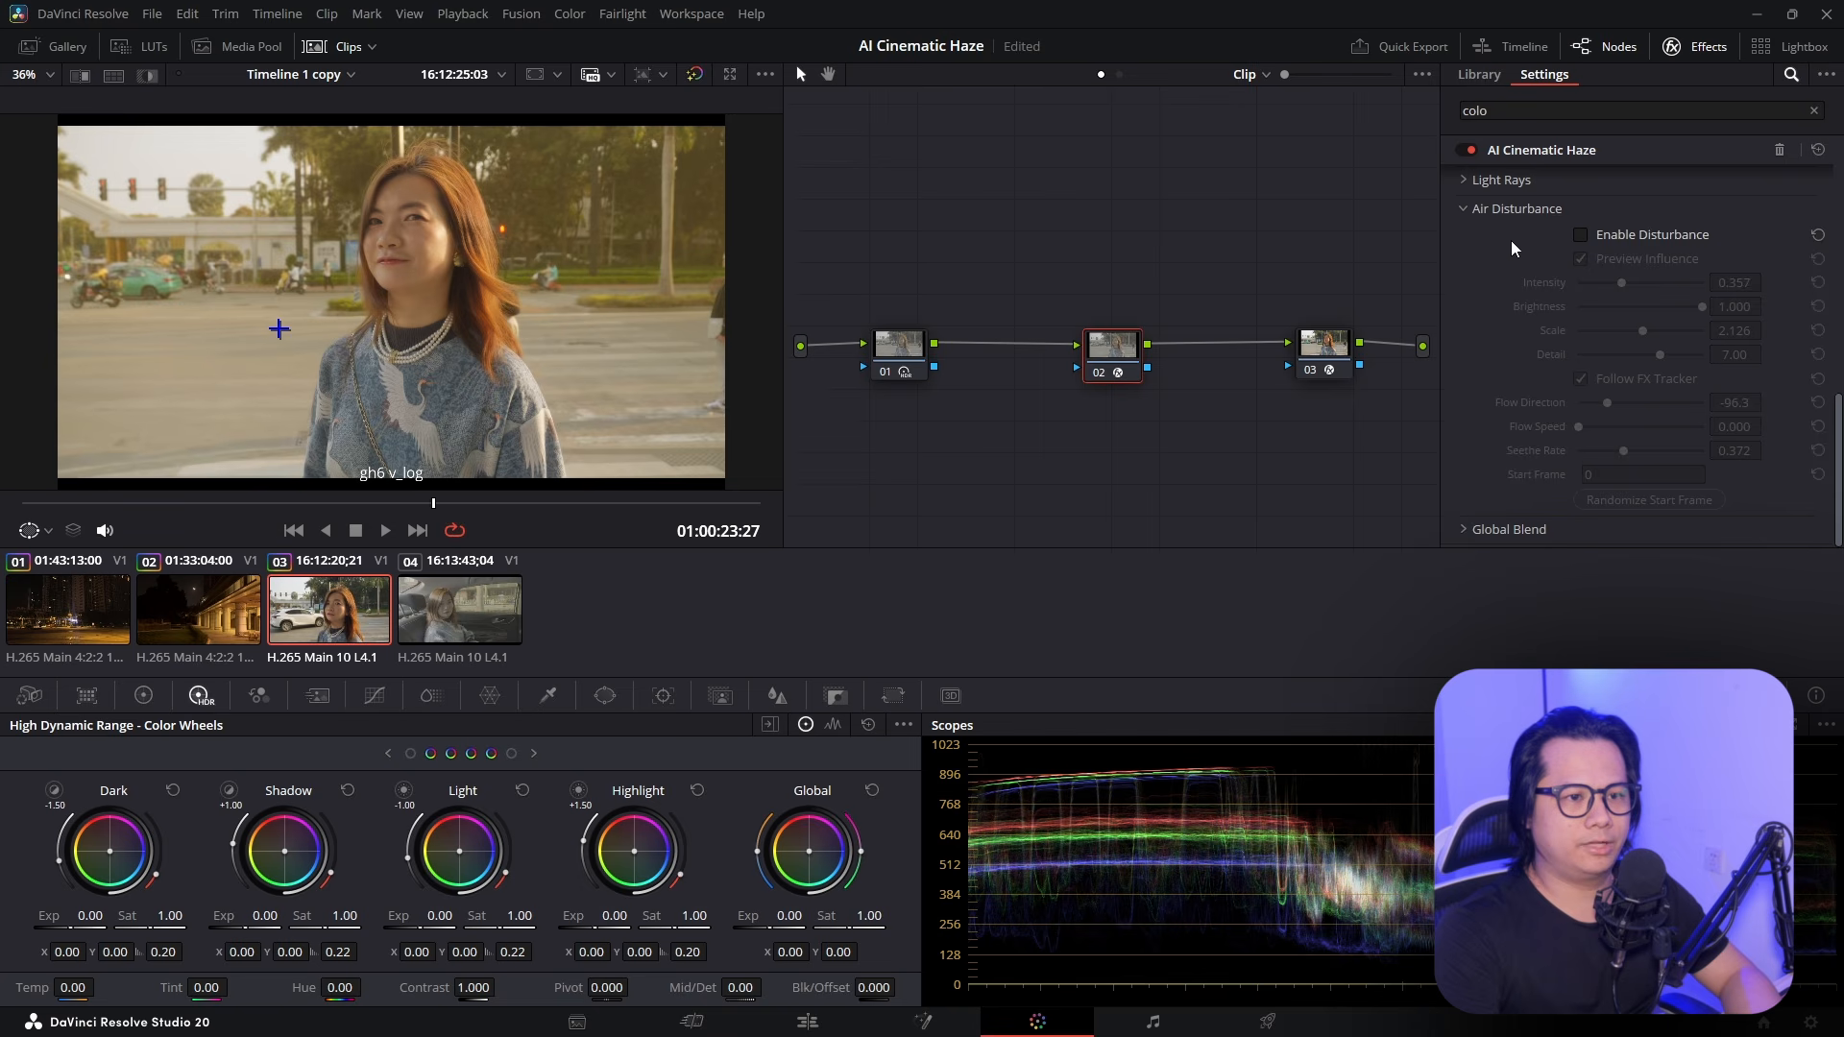
{"action": "left_click", "coordinate": [1580, 236]}
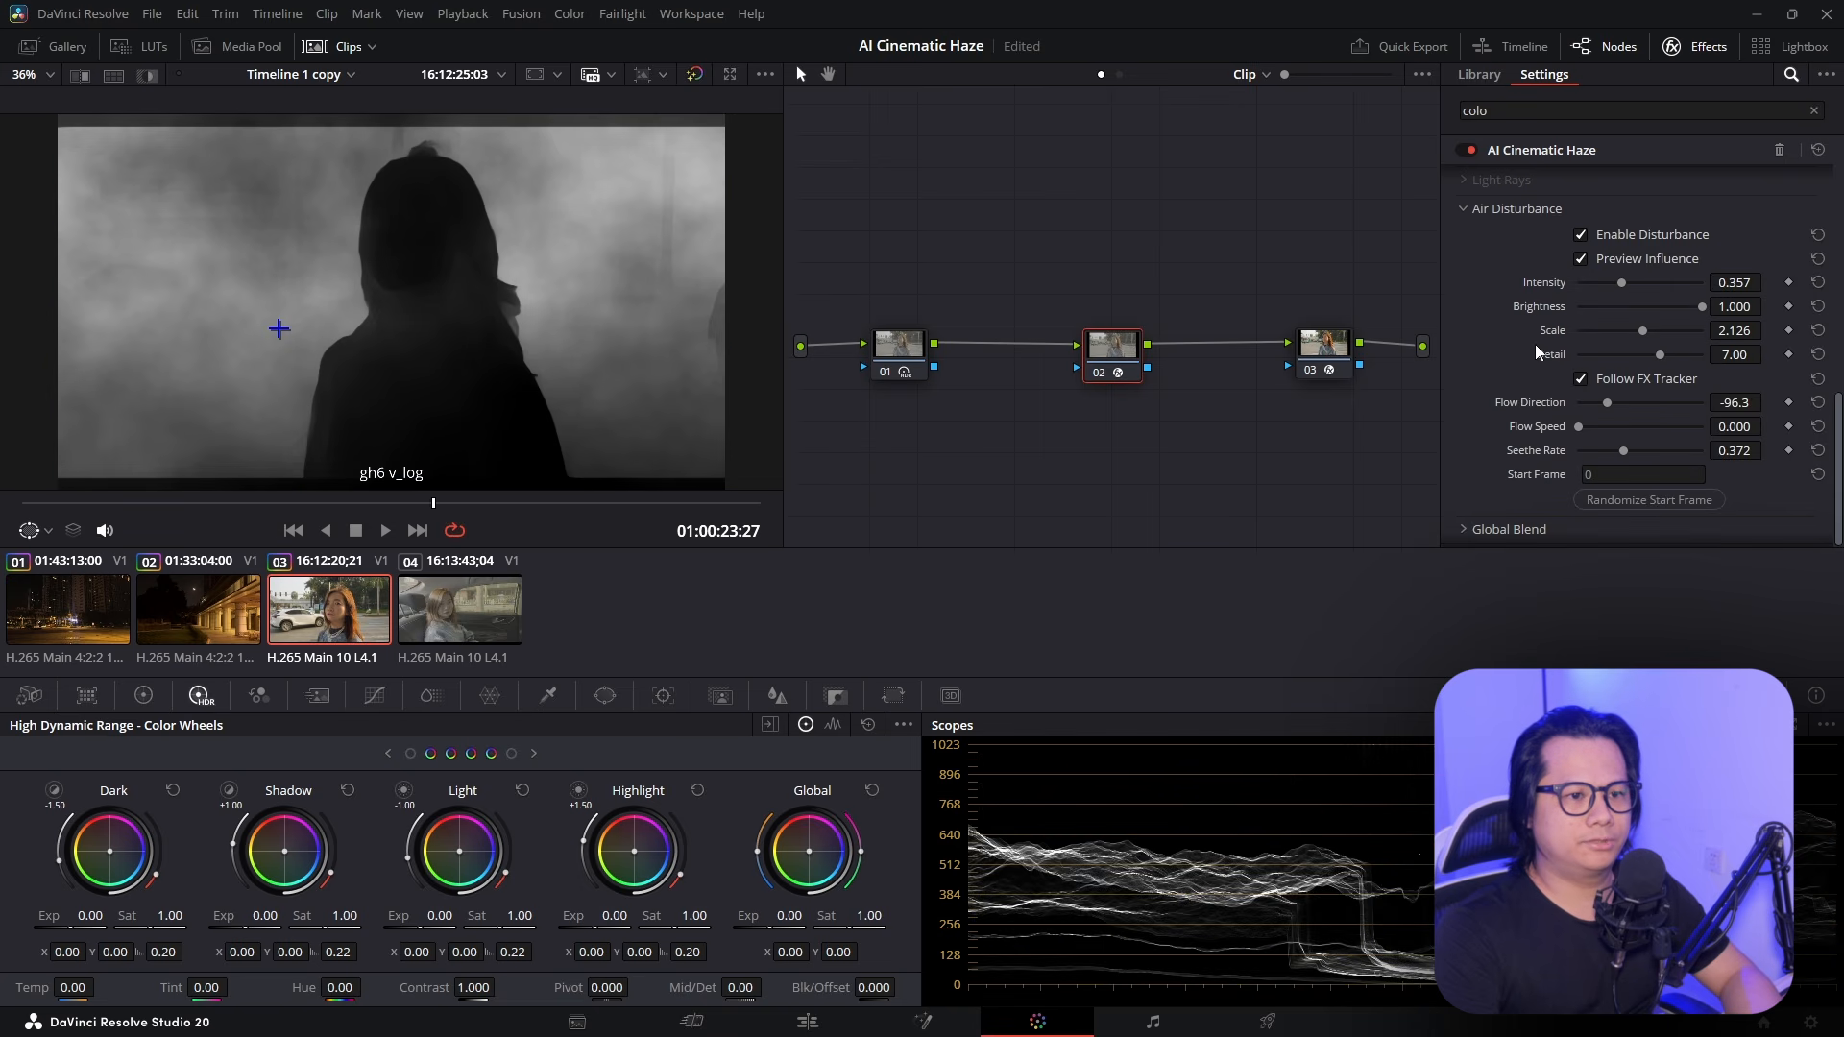
{"action": "left_click", "coordinate": [1581, 379]}
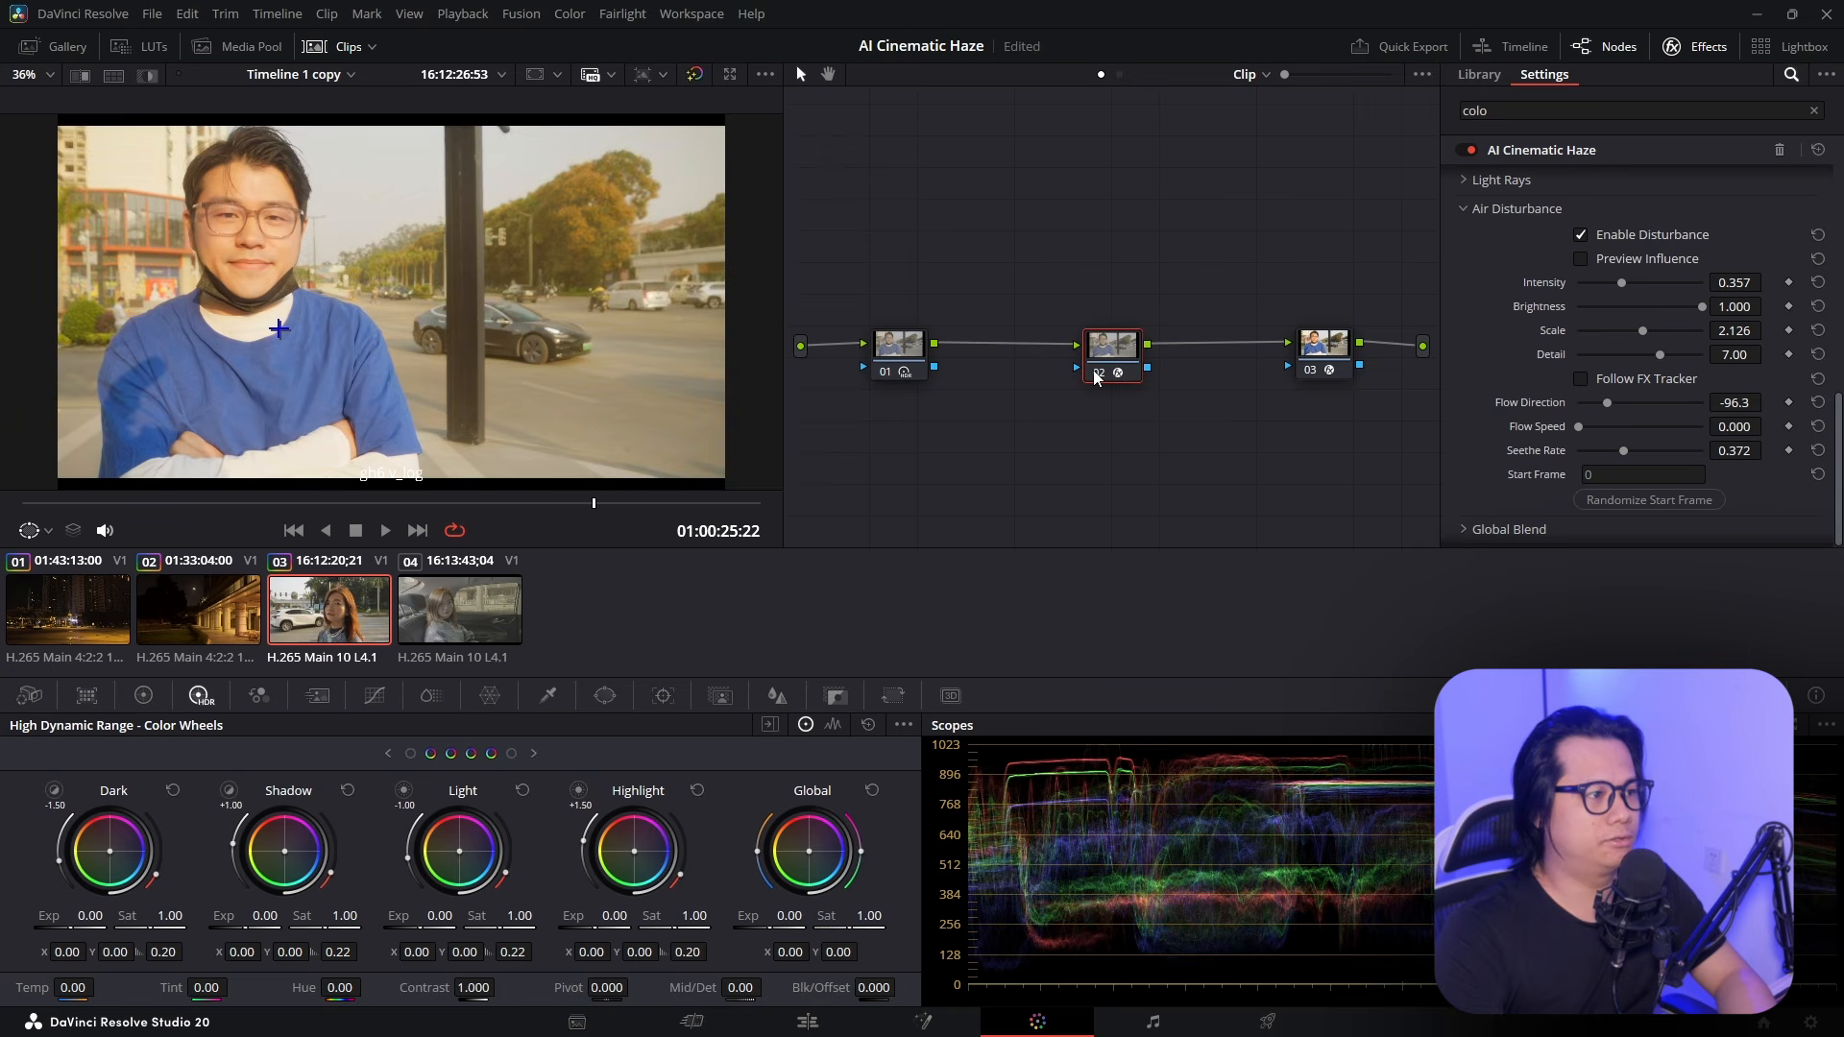
Play back the hazed street portrait clip, then select clip 04, the car-interior shot
{"action": "key", "text": "space"}
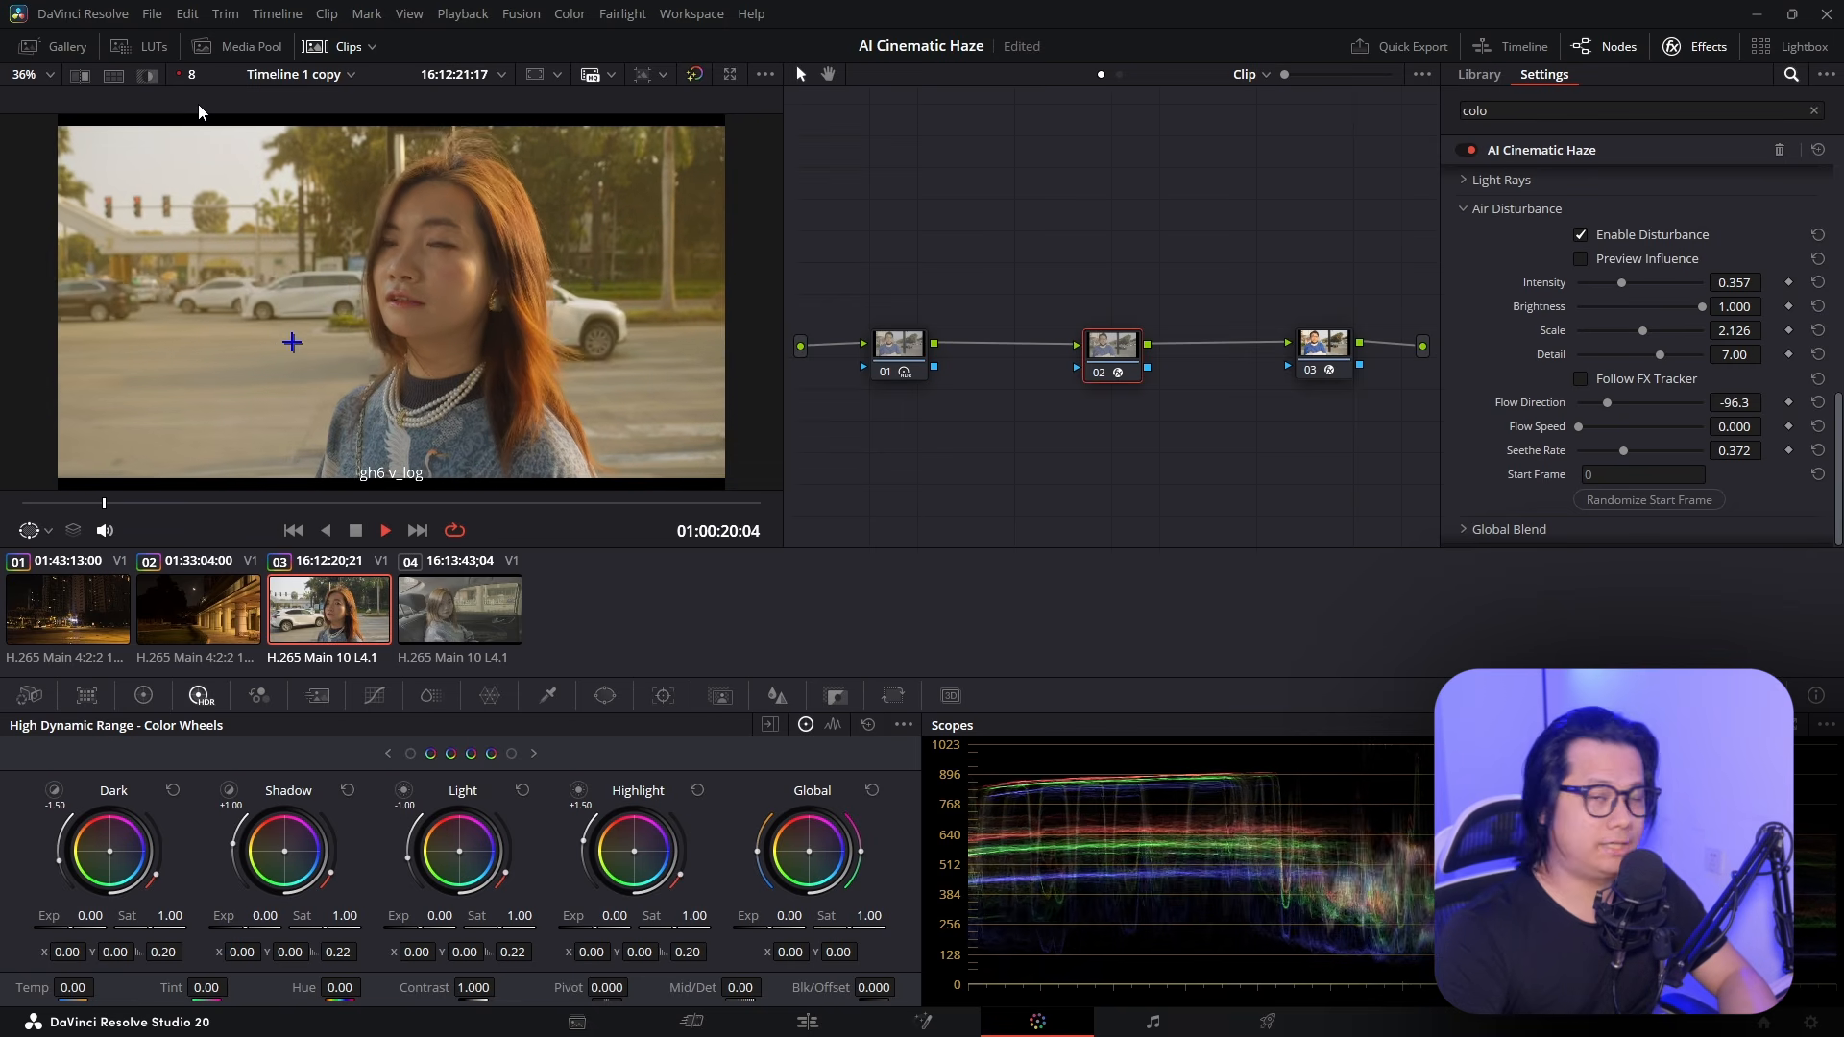
{"action": "scroll", "coordinate": [1474, 342], "scroll_direction": "up", "scroll_amount": 10}
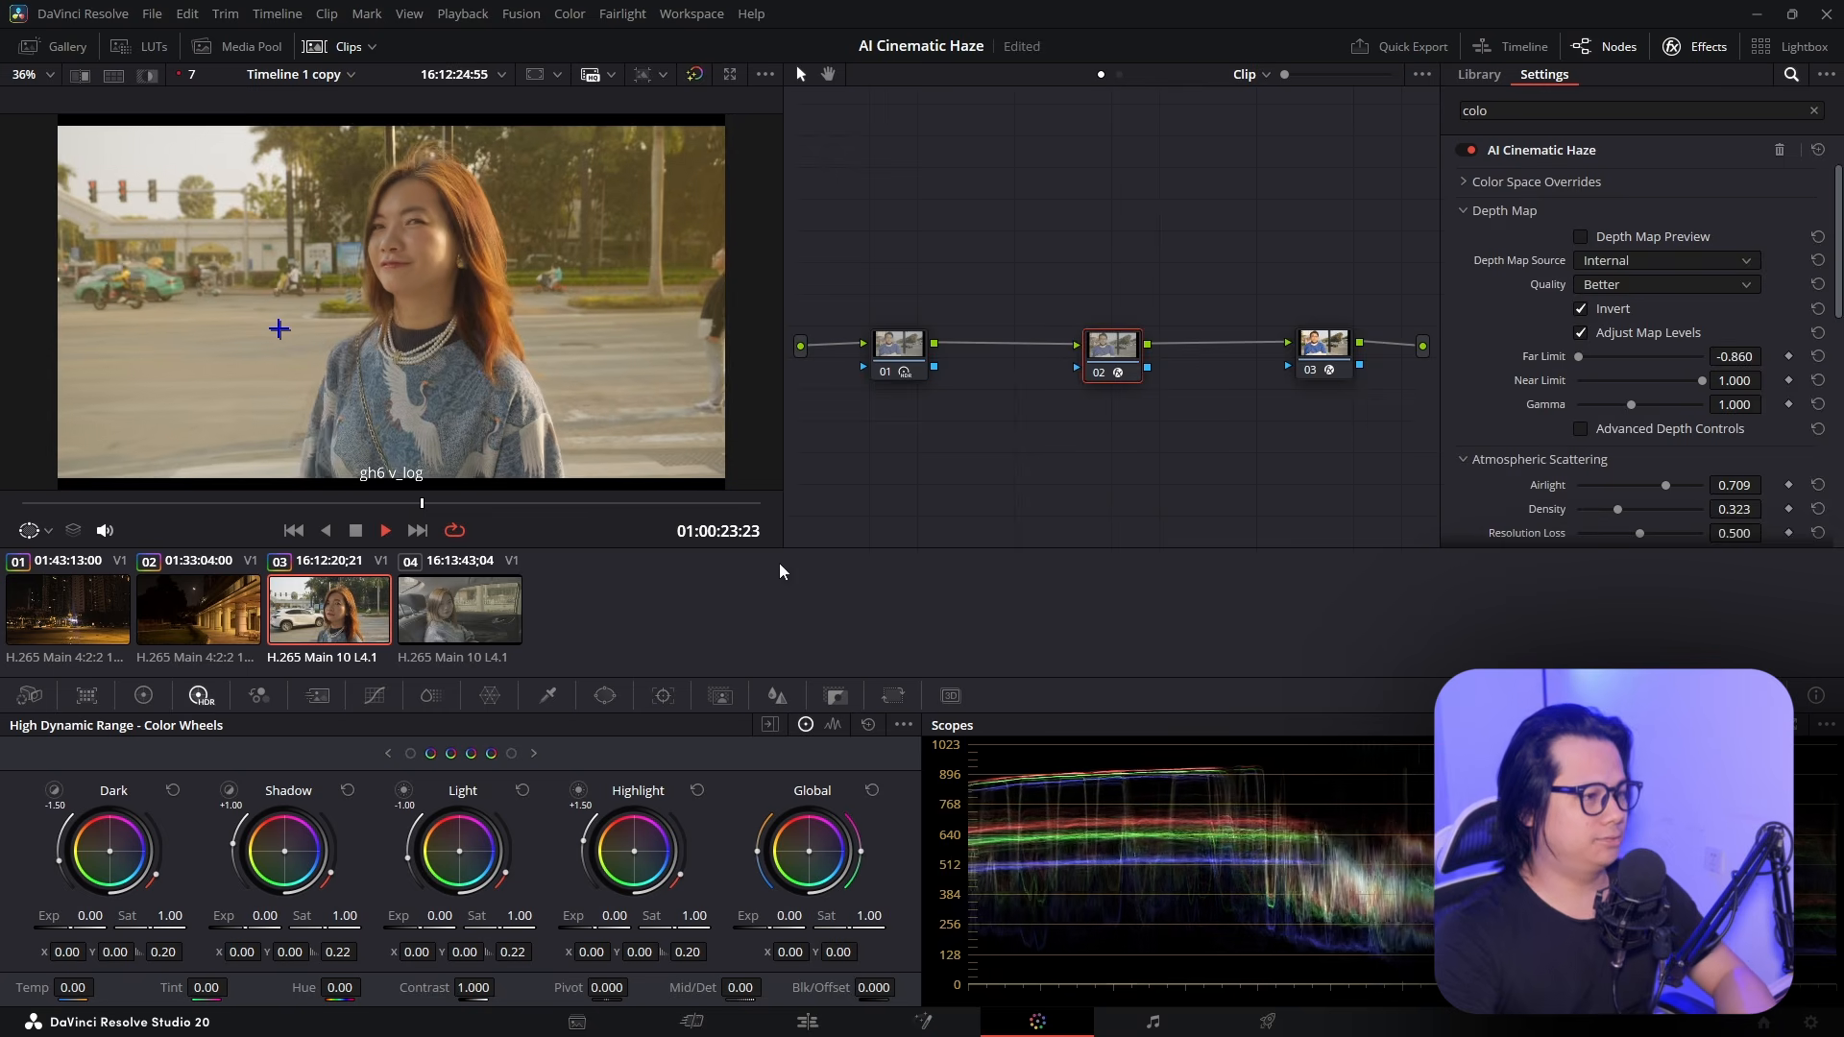
{"action": "left_click", "coordinate": [470, 615]}
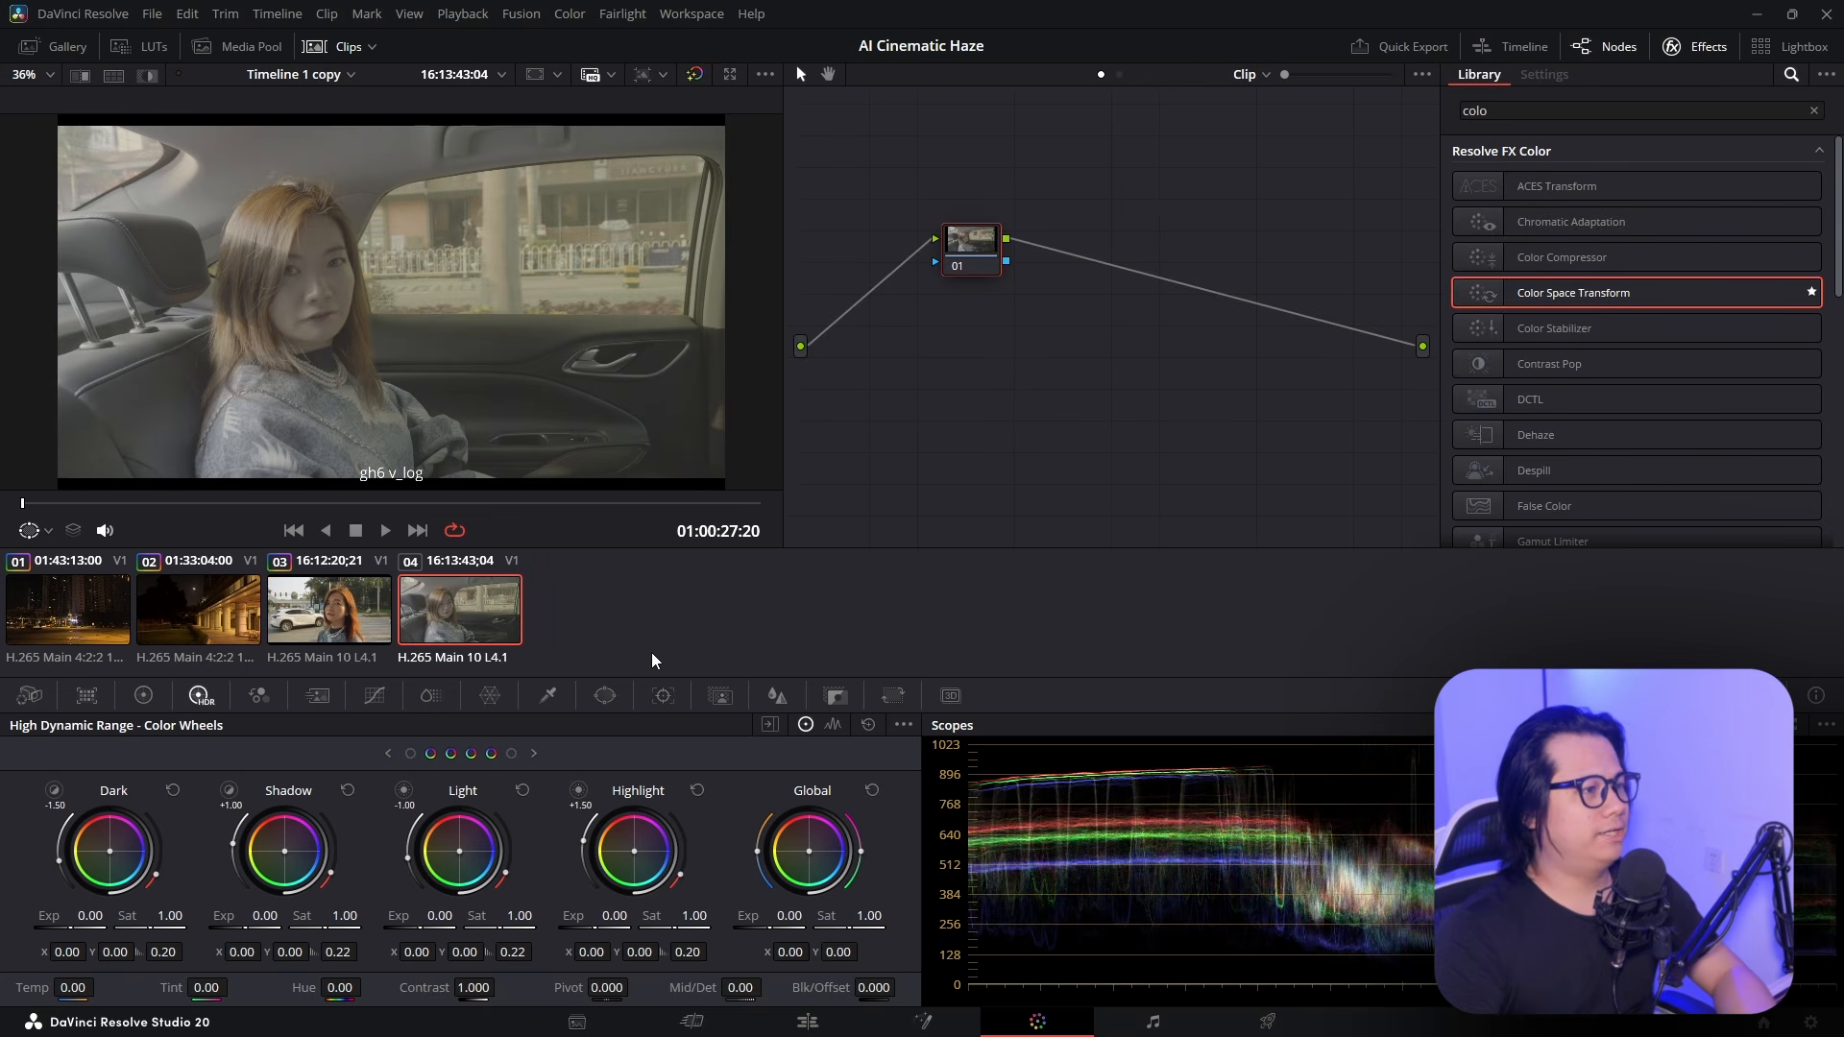
Carry the three-node haze grade over to the car clip via clips 03 and 04
{"action": "left_click", "coordinate": [349, 595]}
{"action": "left_click", "coordinate": [481, 626]}
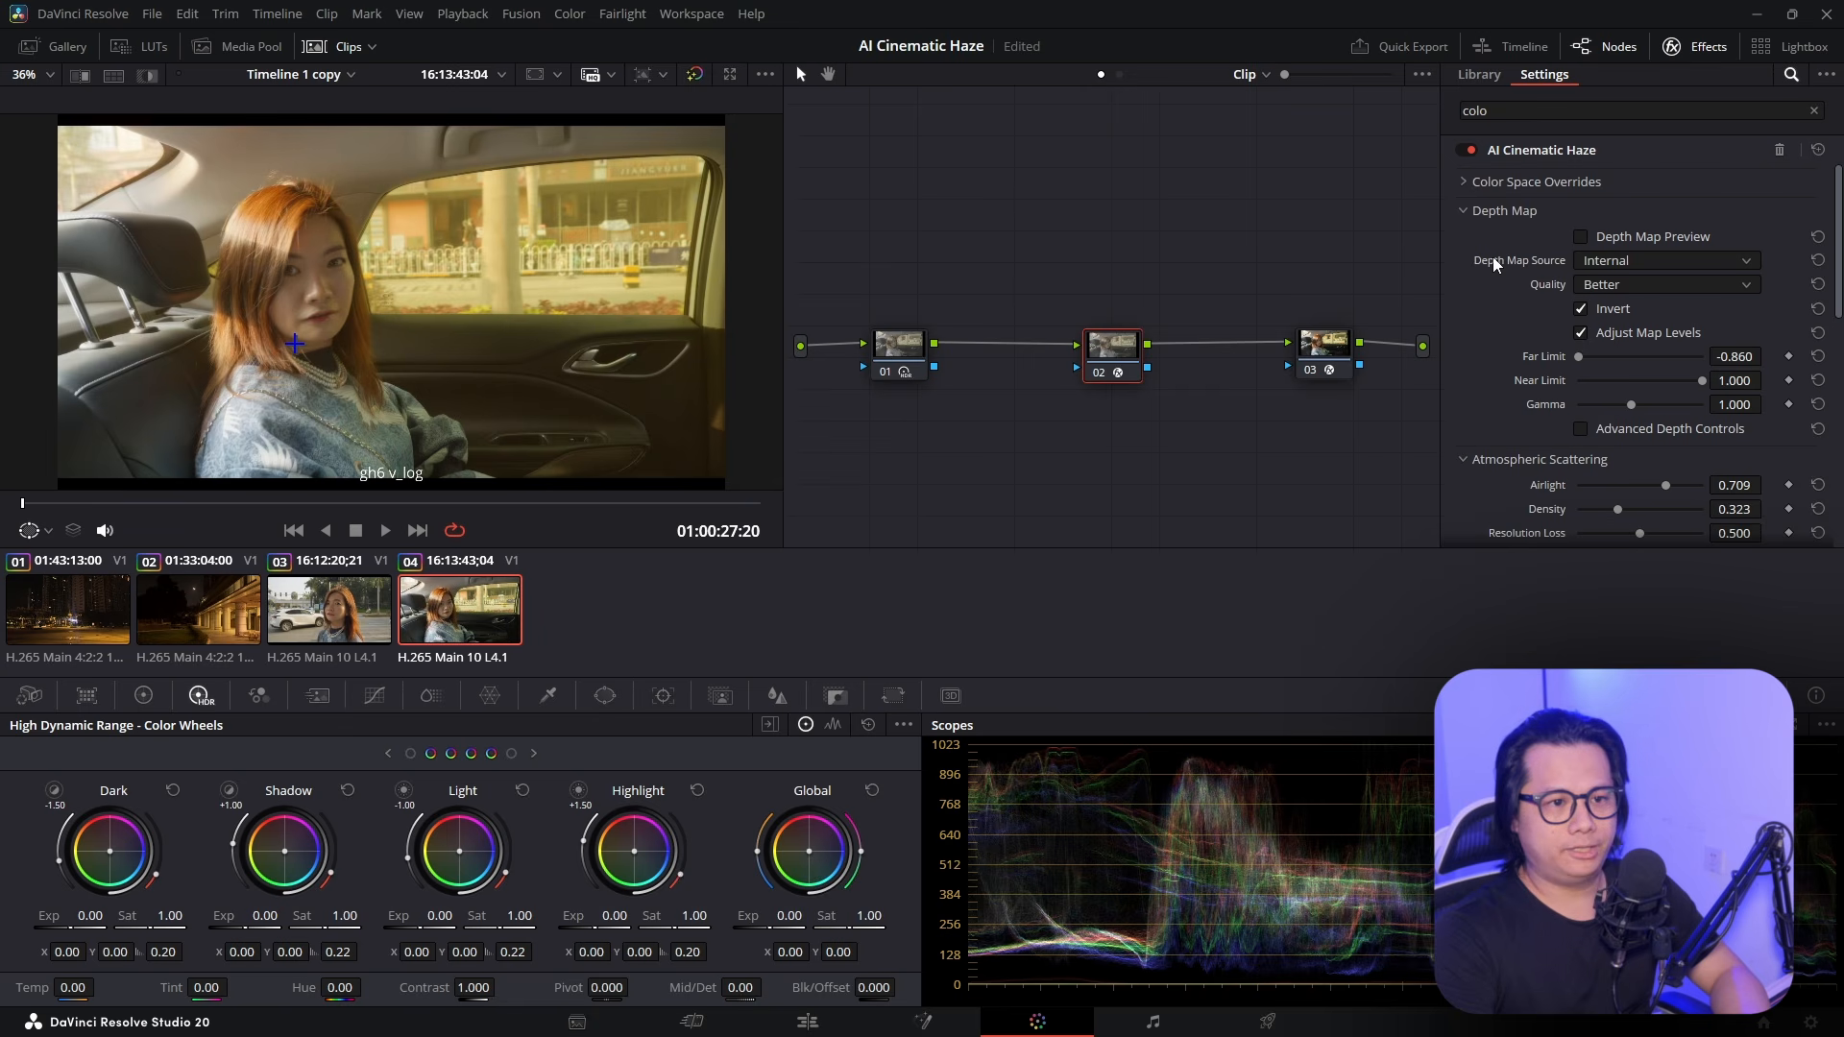
{"action": "scroll", "coordinate": [1537, 401], "scroll_direction": "down", "scroll_amount": 4}
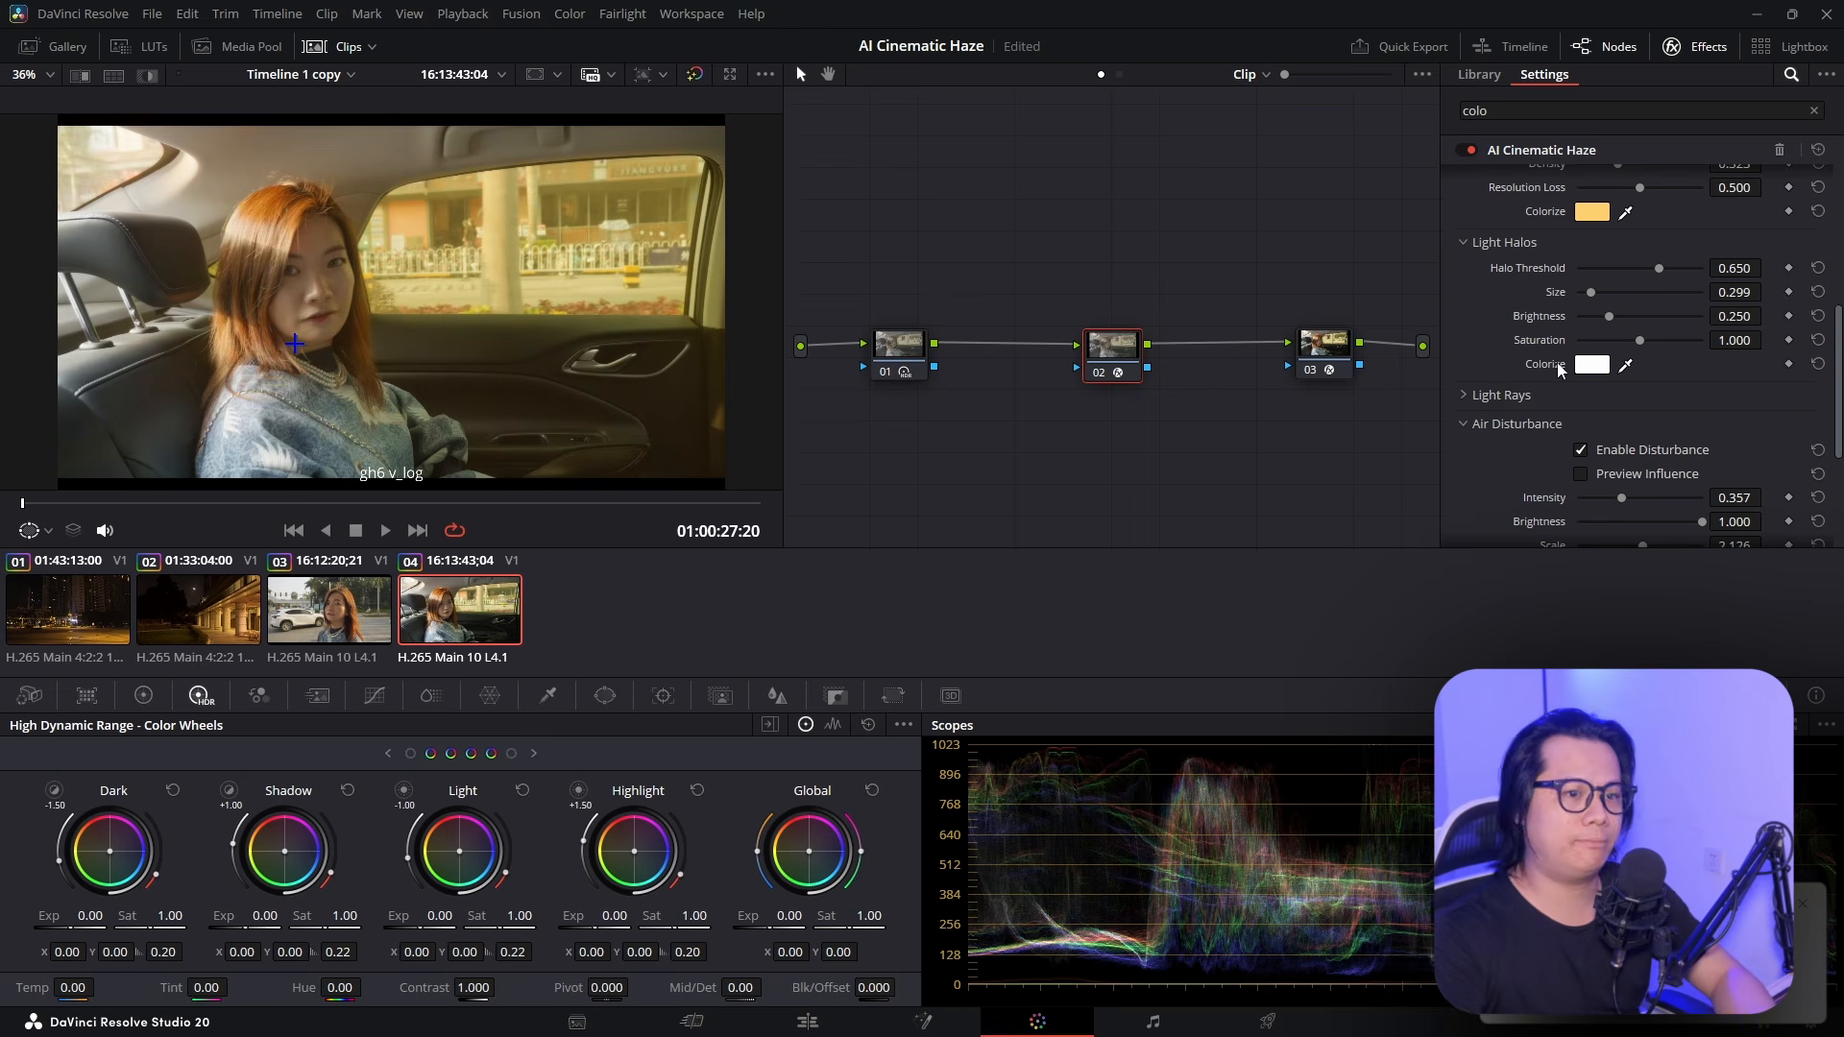
{"action": "scroll", "coordinate": [1565, 337], "scroll_direction": "up", "scroll_amount": 1}
Tint the car clip's Atmospheric Scattering haze pale green
{"action": "left_click", "coordinate": [1585, 327]}
{"action": "left_click_drag", "start_coordinate": [999, 407], "coordinate": [1047, 597]}
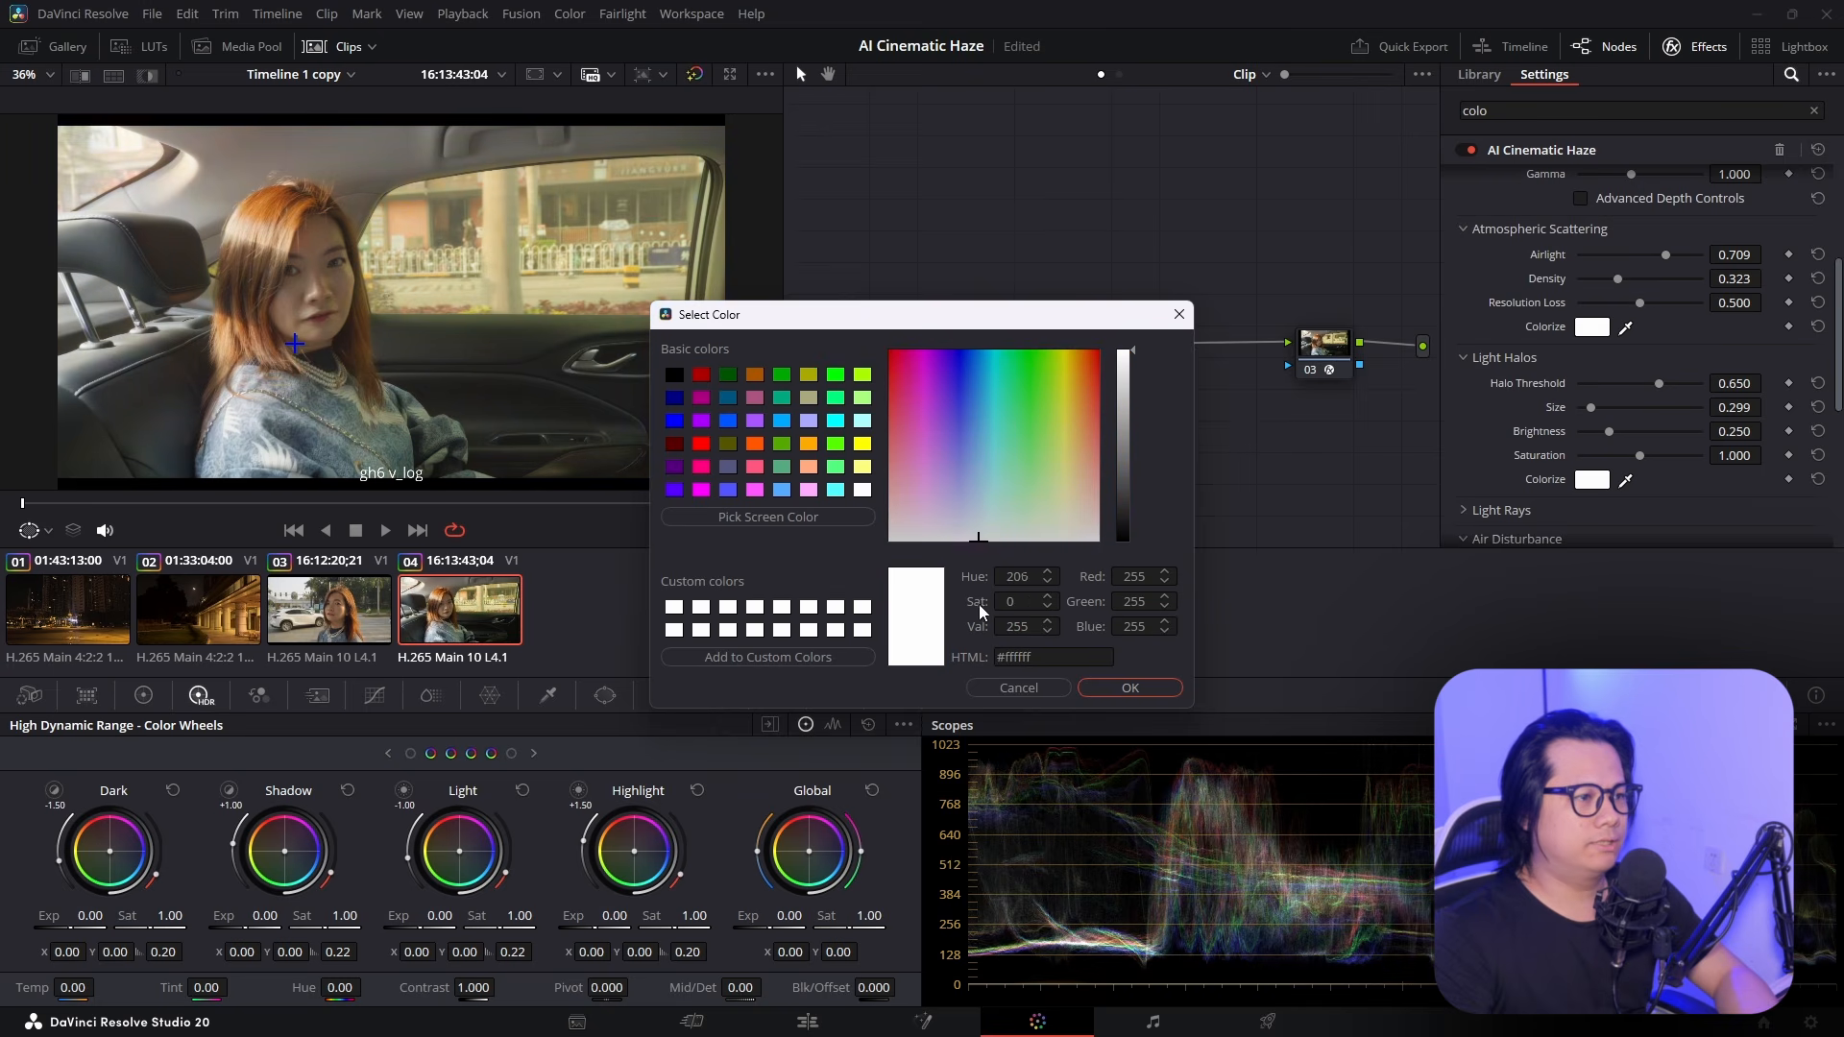
{"action": "mouse_move", "coordinate": [1046, 492]}
{"action": "left_mouse_down"}
{"action": "mouse_move", "coordinate": [1005, 510]}
{"action": "mouse_move", "coordinate": [1041, 495]}
{"action": "left_mouse_up"}
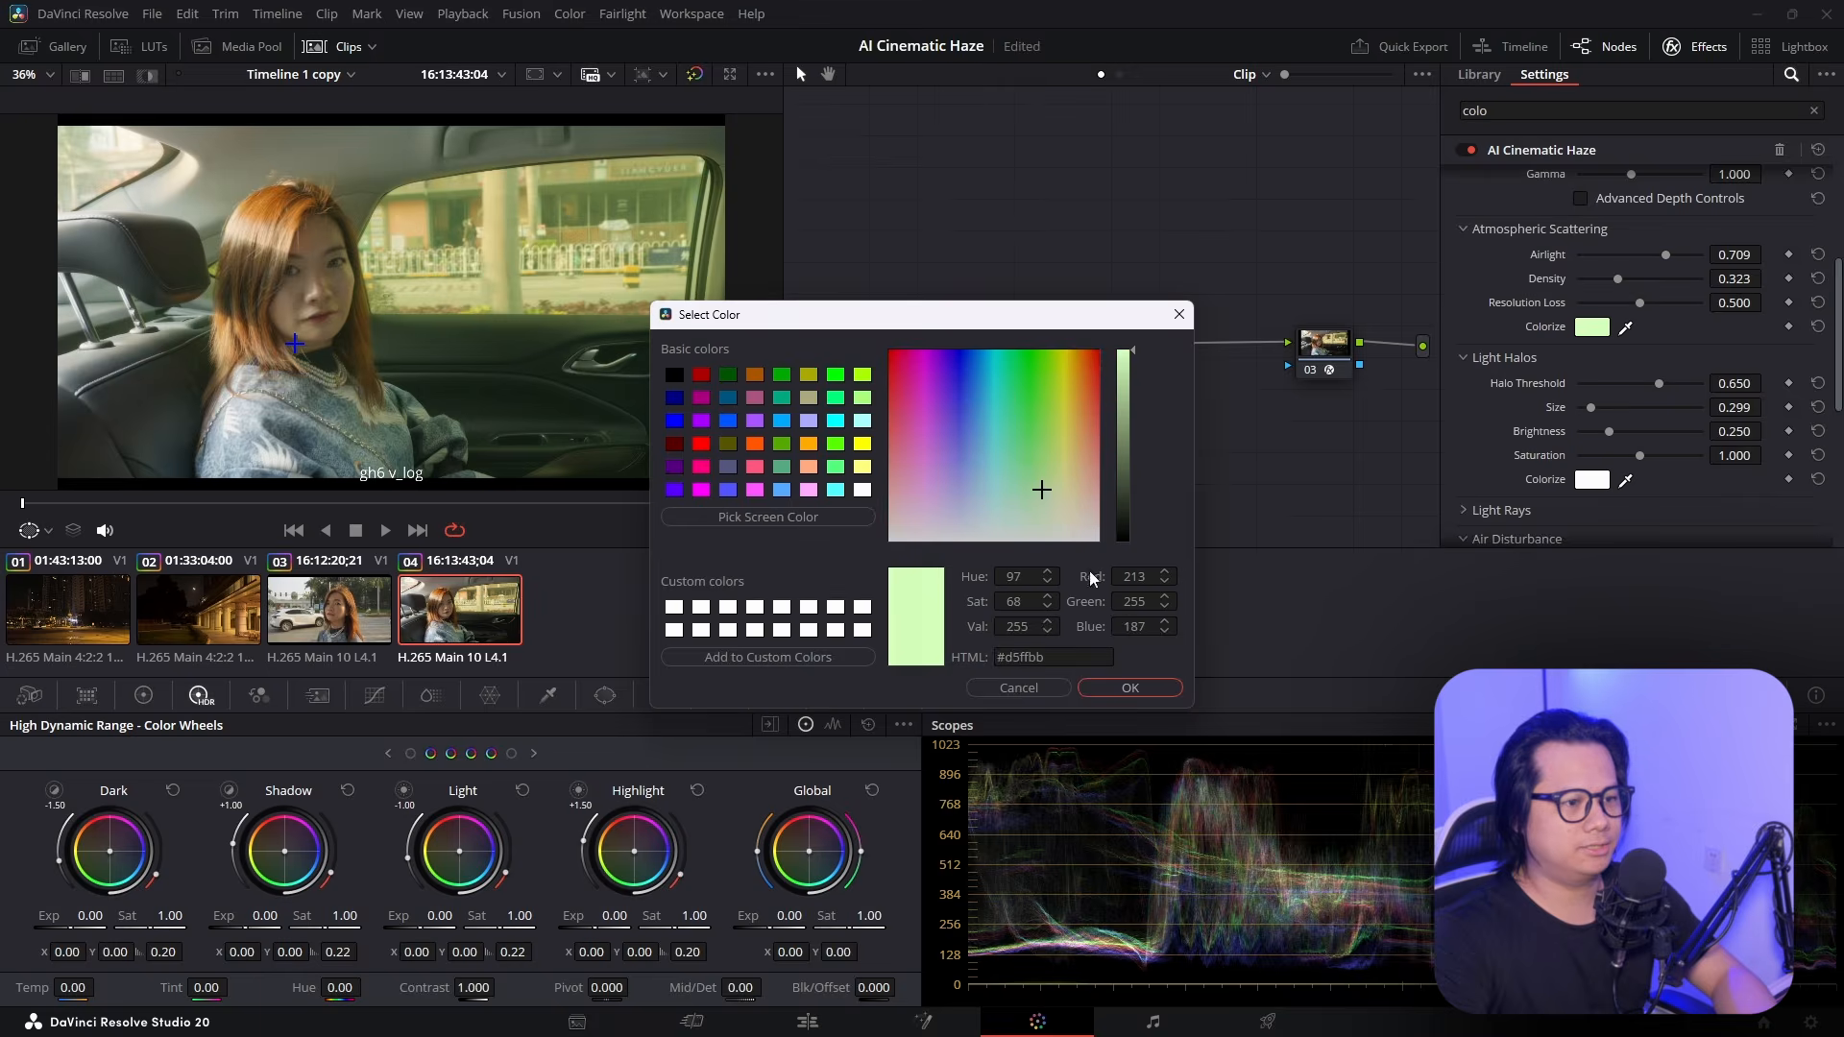
{"action": "left_click", "coordinate": [1130, 688]}
{"action": "scroll", "coordinate": [1583, 343], "scroll_direction": "up", "scroll_amount": 5}
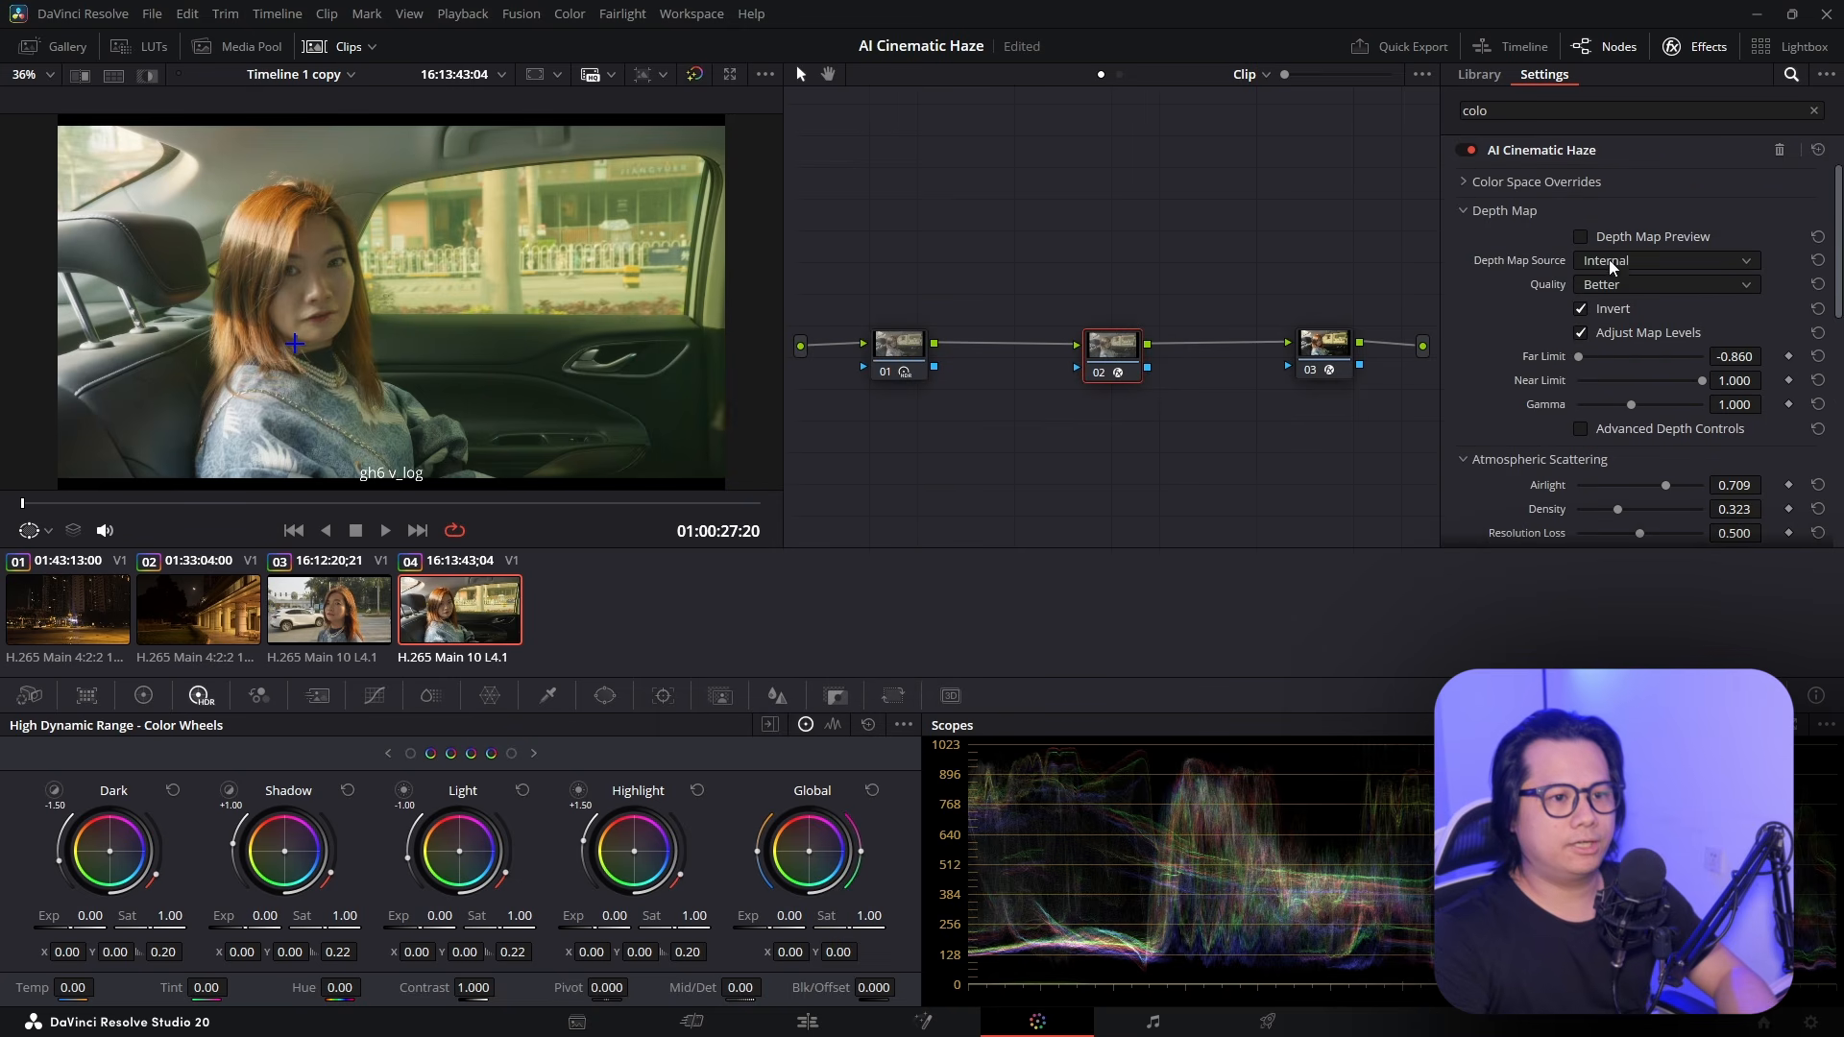
With Depth Map Preview on, set Far Limit 0.088 and Near Limit 0.220, then turn the preview off
{"action": "left_click", "coordinate": [1639, 238]}
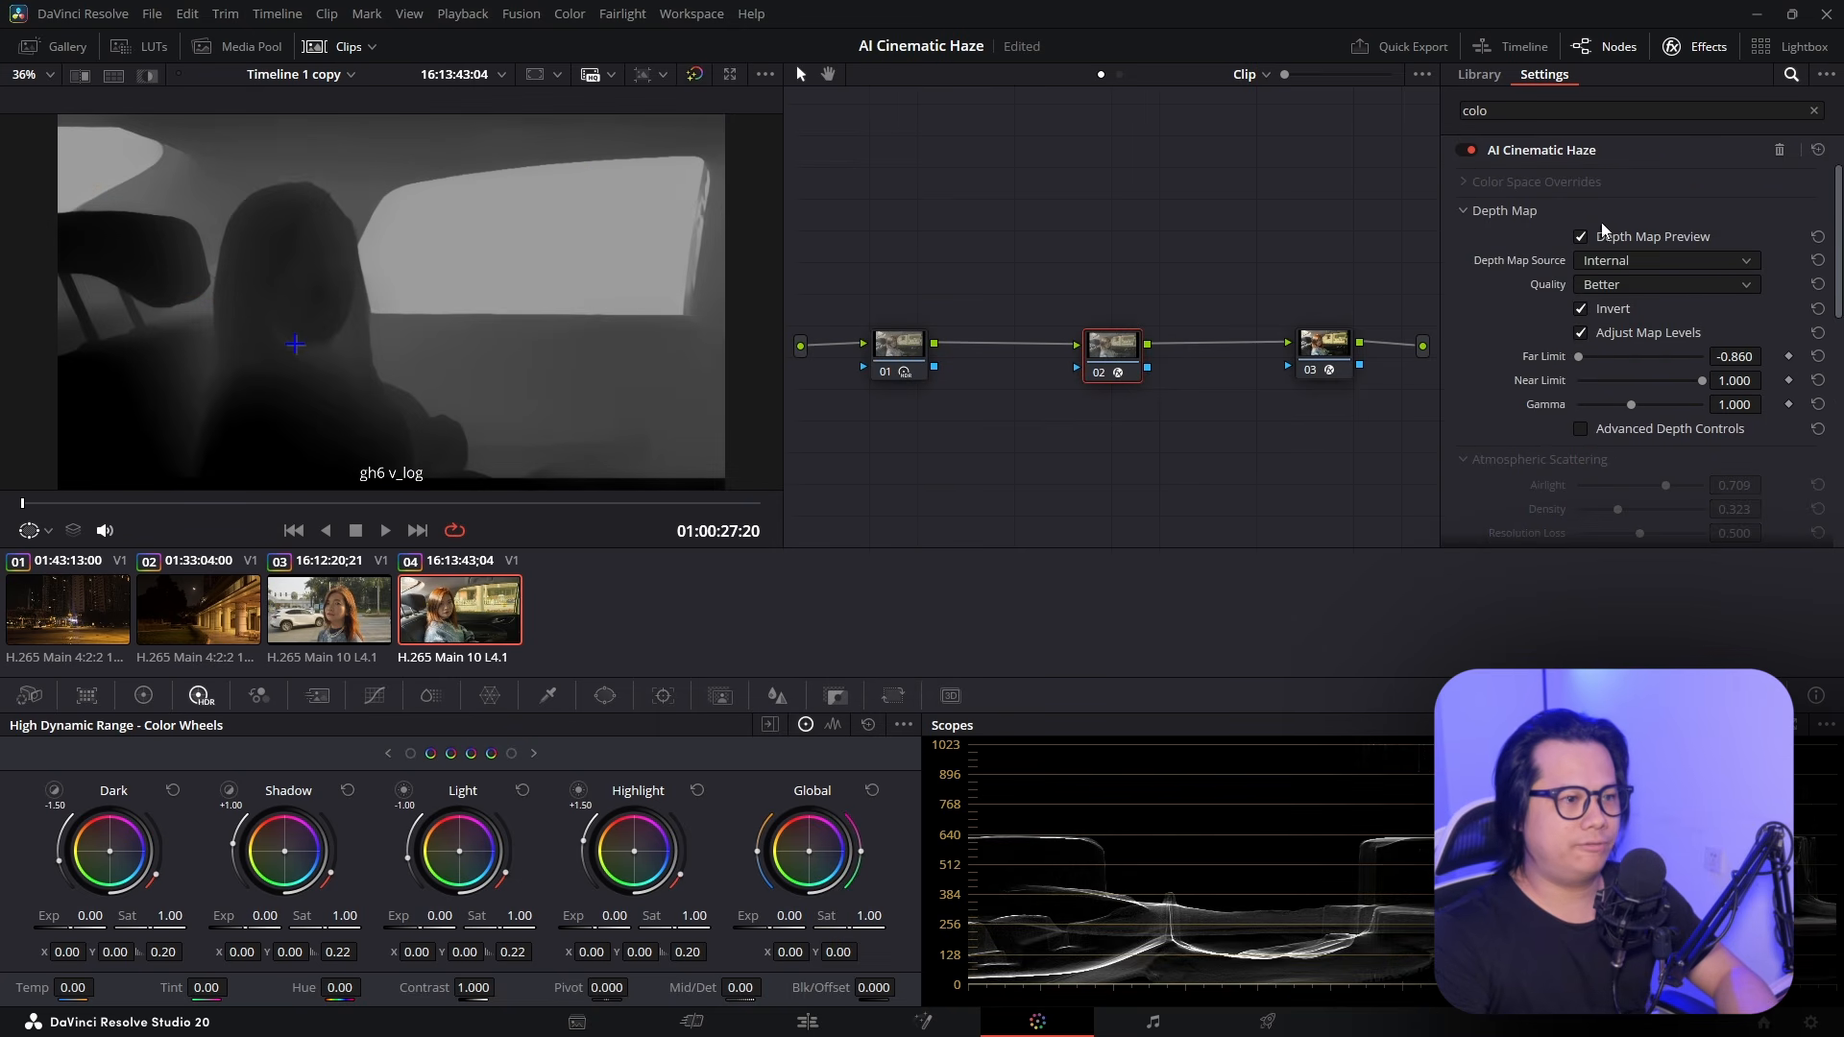
{"action": "left_click", "coordinate": [1768, 356]}
{"action": "left_click_drag", "start_coordinate": [1735, 381], "coordinate": [1701, 381]}
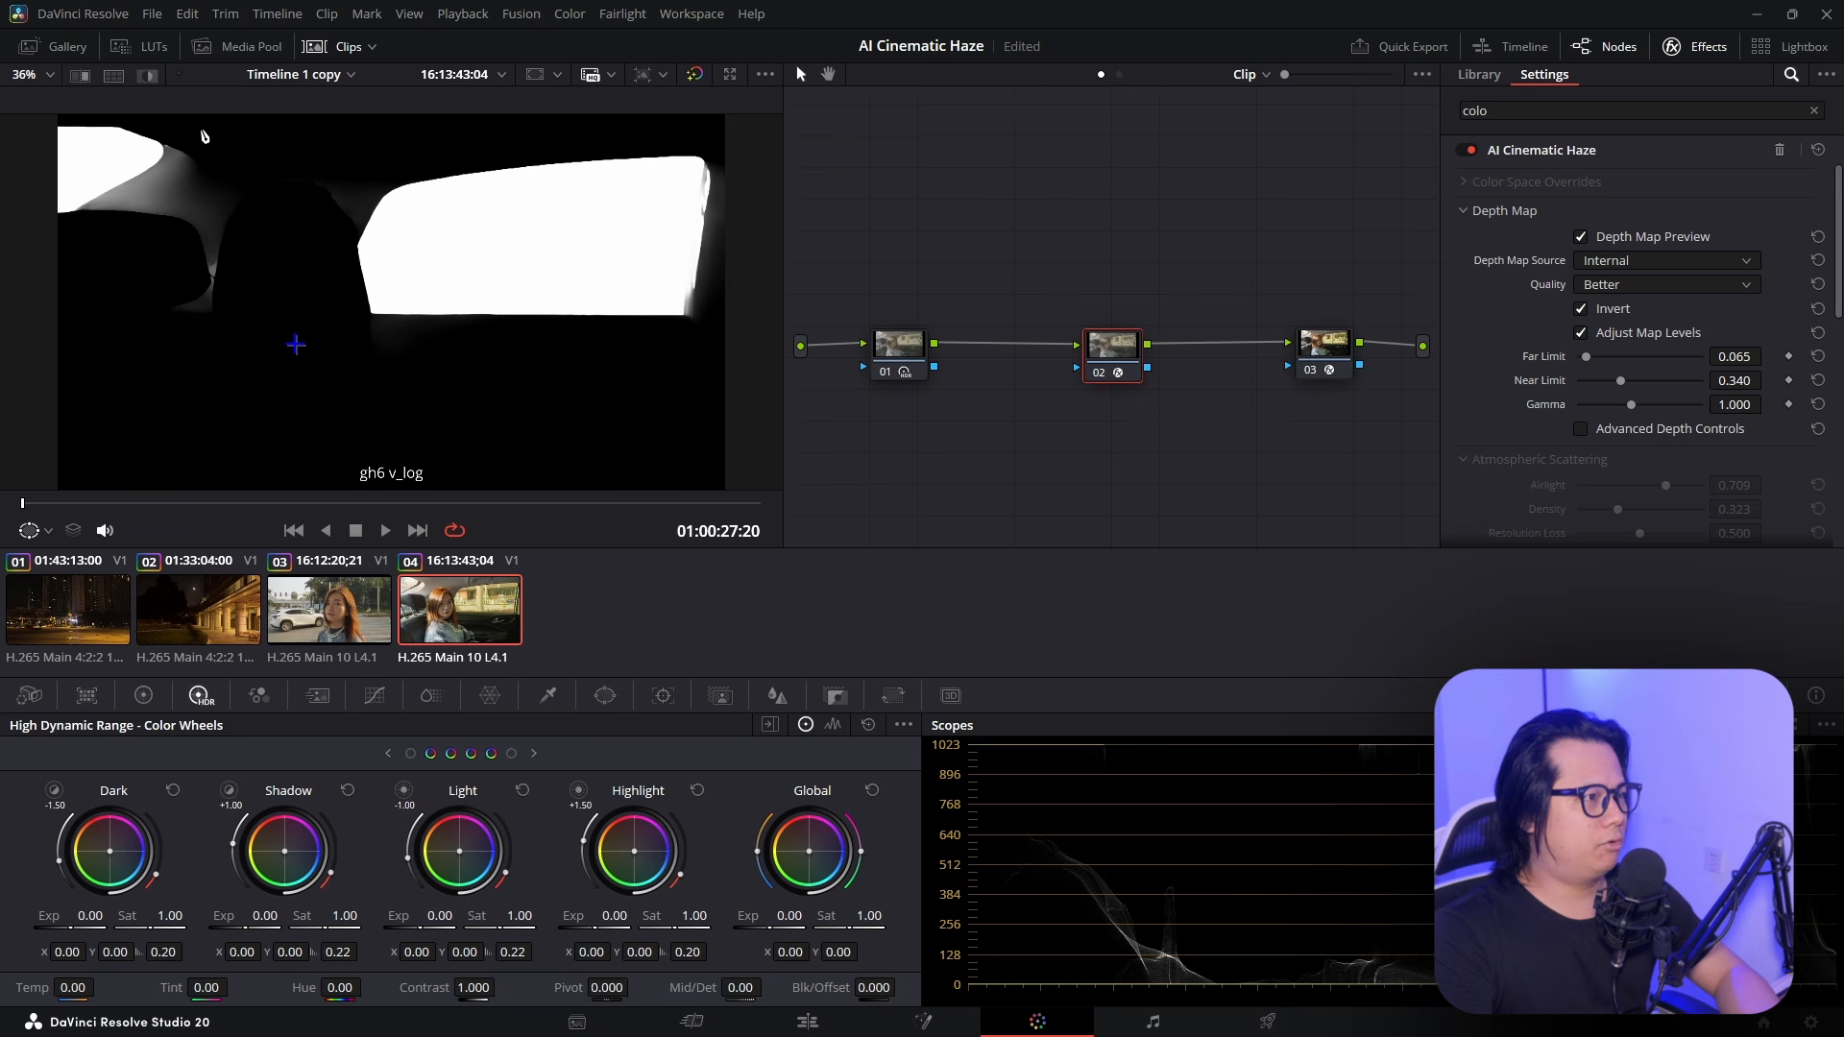
{"action": "mouse_move", "coordinate": [1736, 380]}
{"action": "left_mouse_down"}
{"action": "mouse_move", "coordinate": [1719, 380]}
{"action": "mouse_move", "coordinate": [1733, 356]}
{"action": "left_mouse_up"}
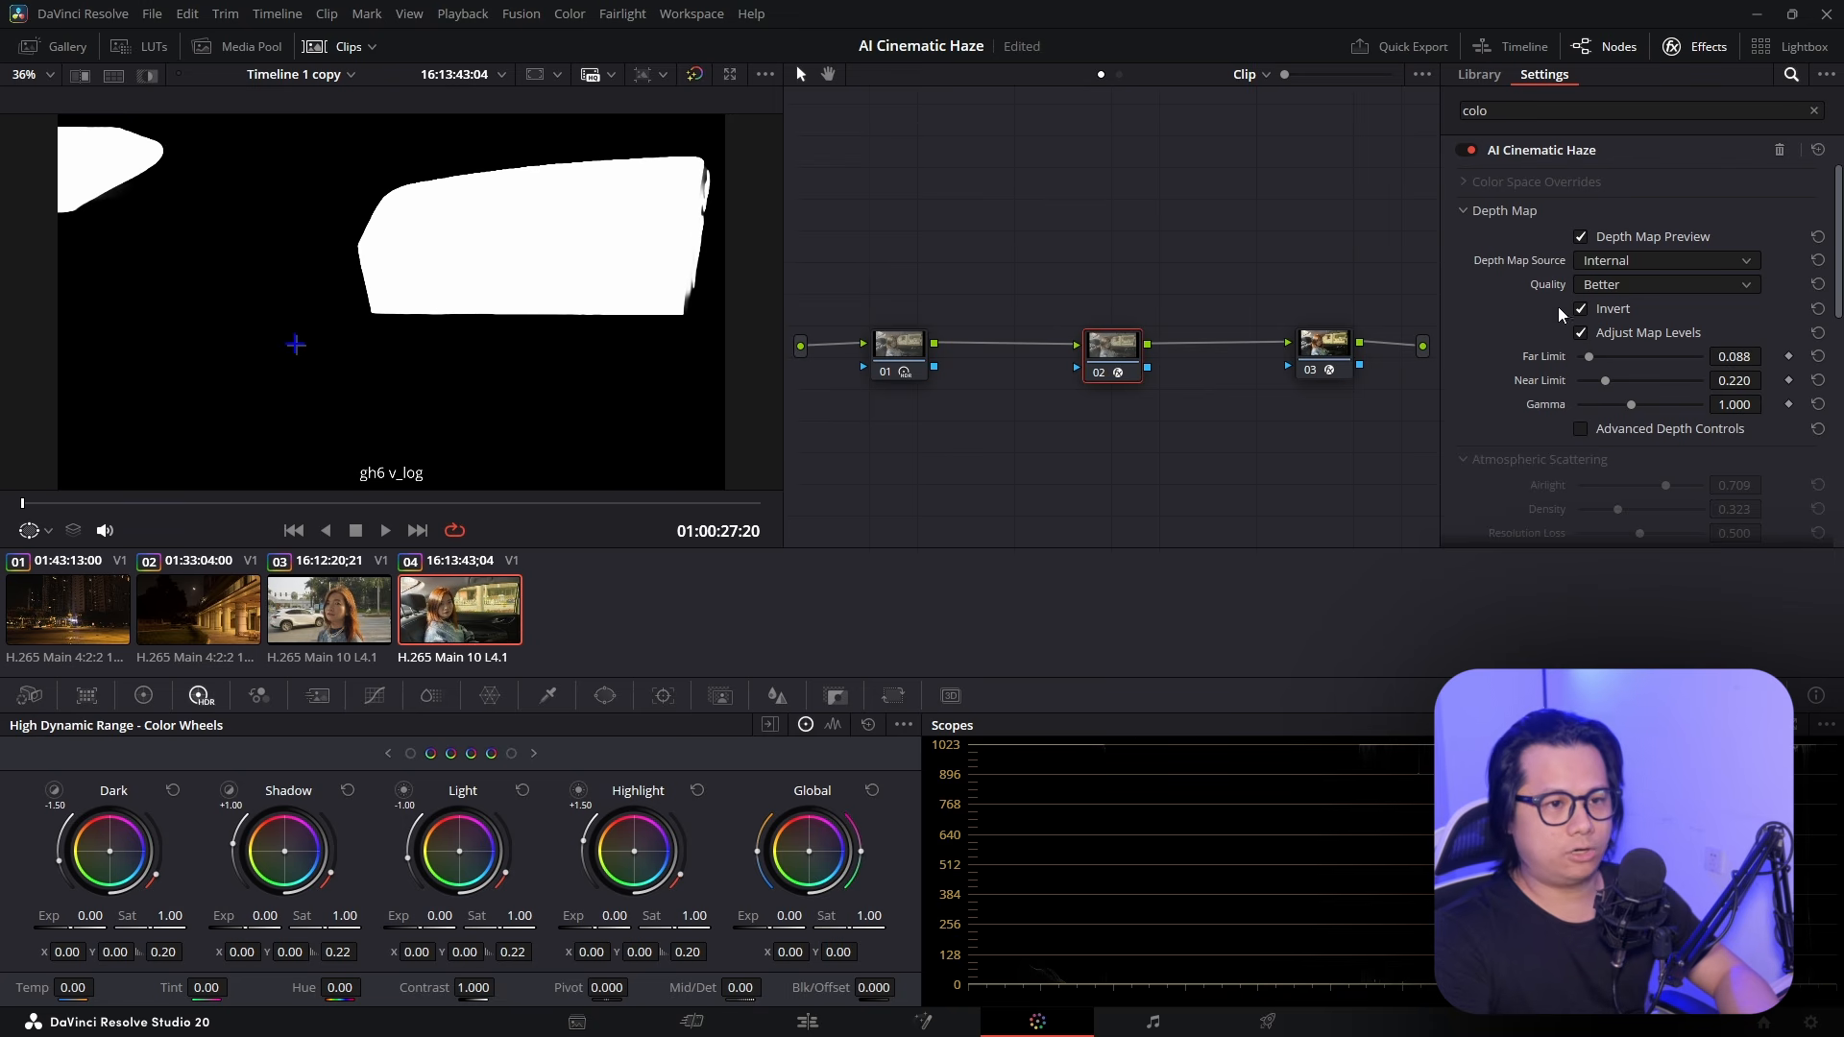
{"action": "left_click", "coordinate": [1580, 236]}
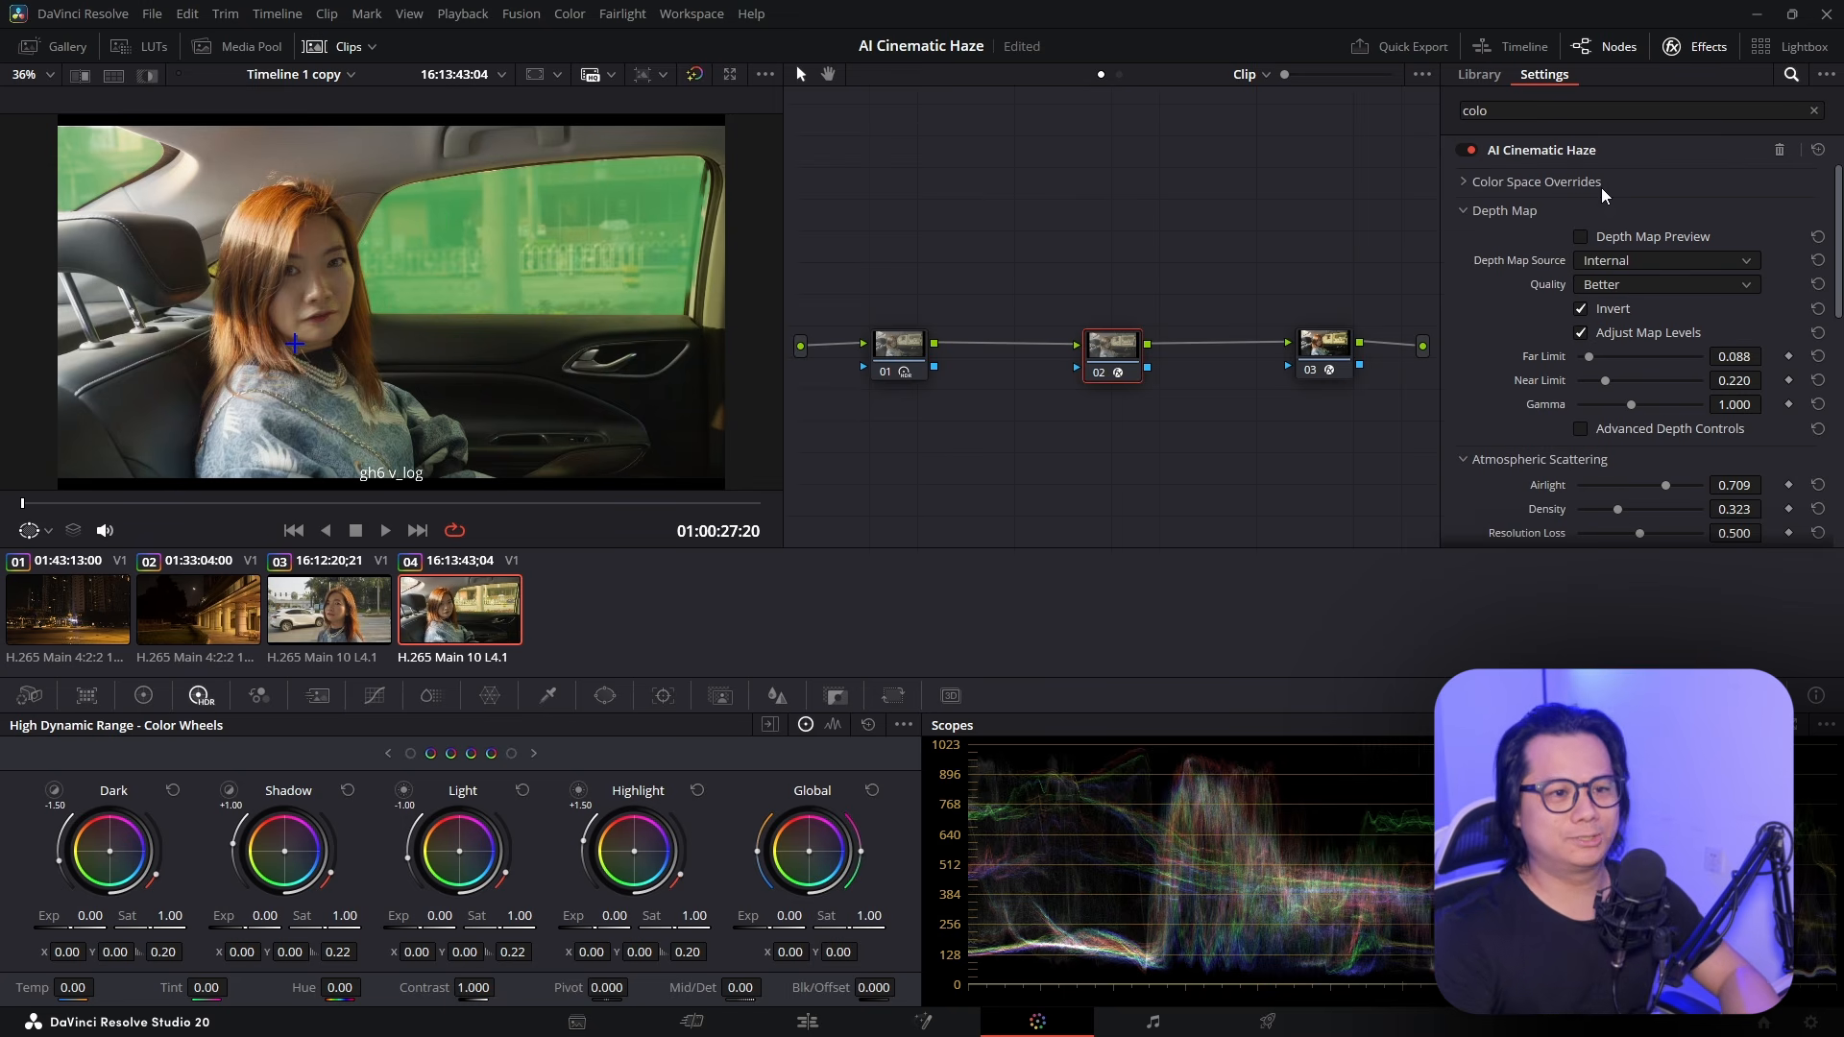
Set the car clip's haze Colorize tint to white
{"action": "scroll", "coordinate": [1633, 336], "scroll_direction": "down", "scroll_amount": 3}
{"action": "left_click", "coordinate": [1592, 442]}
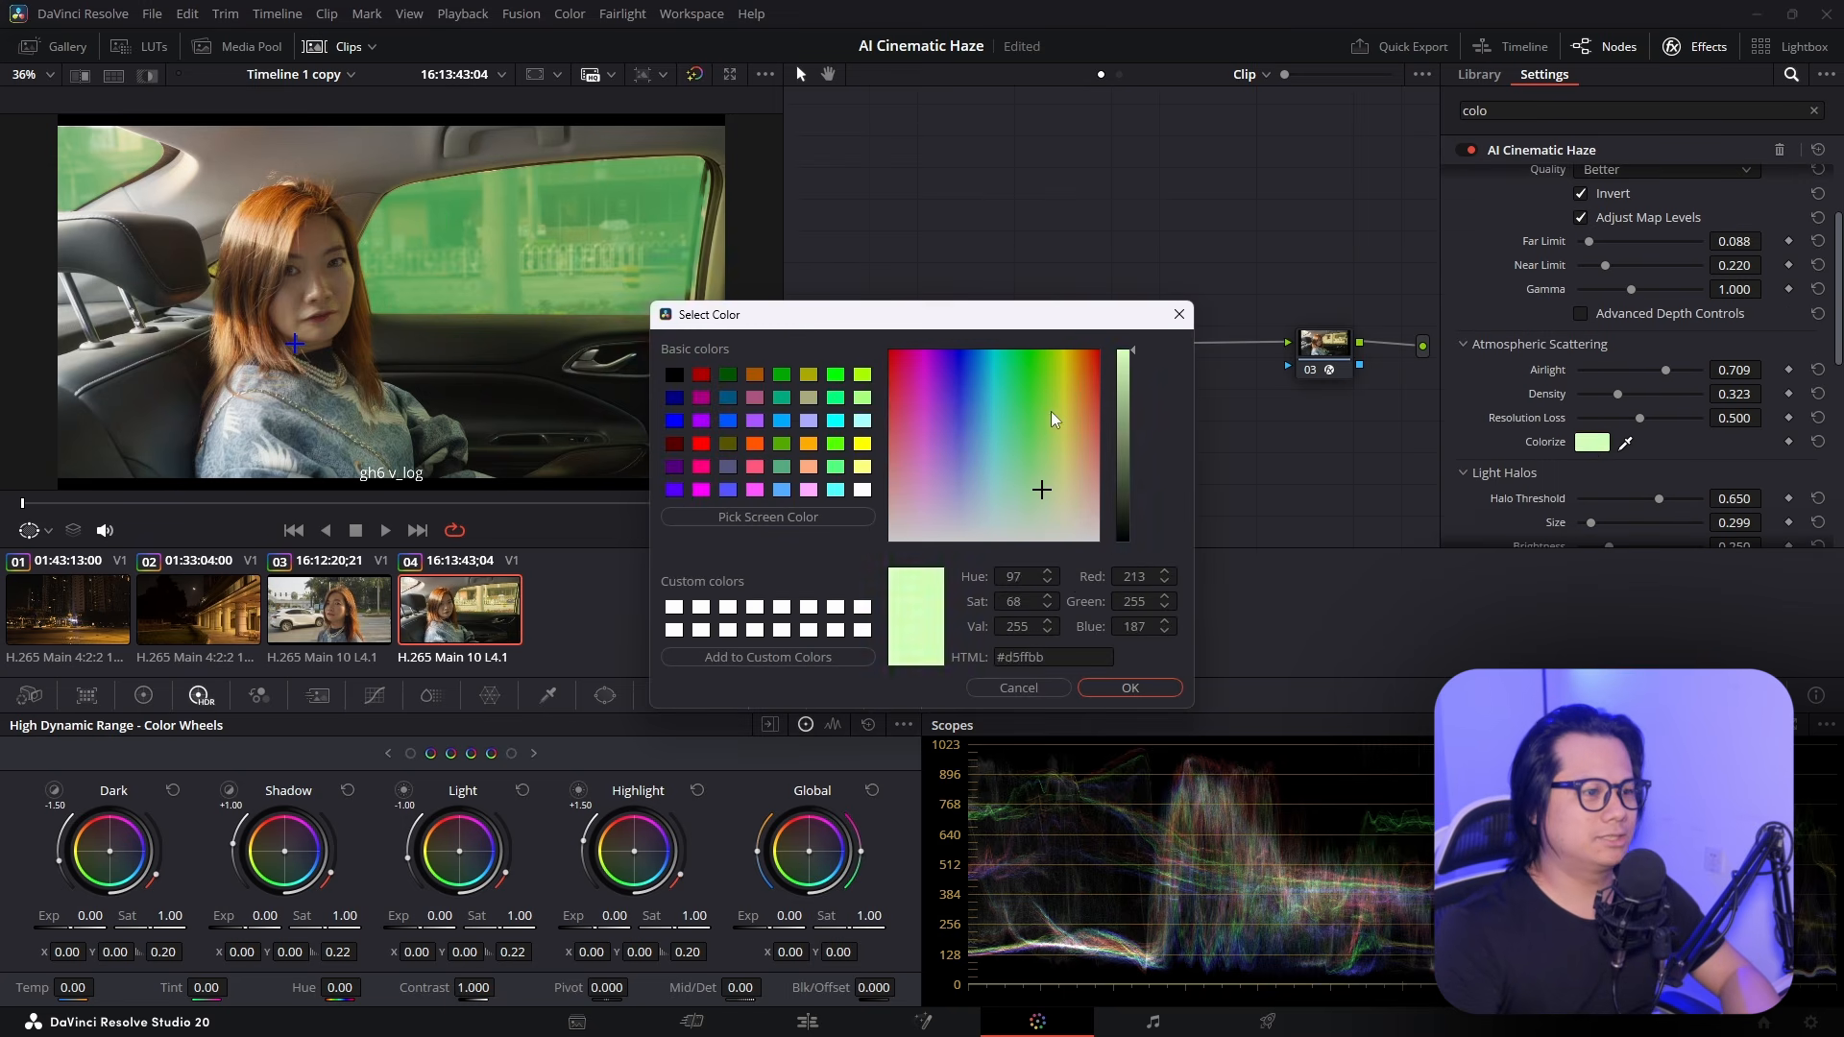
{"action": "left_click_drag", "start_coordinate": [1051, 411], "coordinate": [1074, 577]}
{"action": "left_click", "coordinate": [1152, 689]}
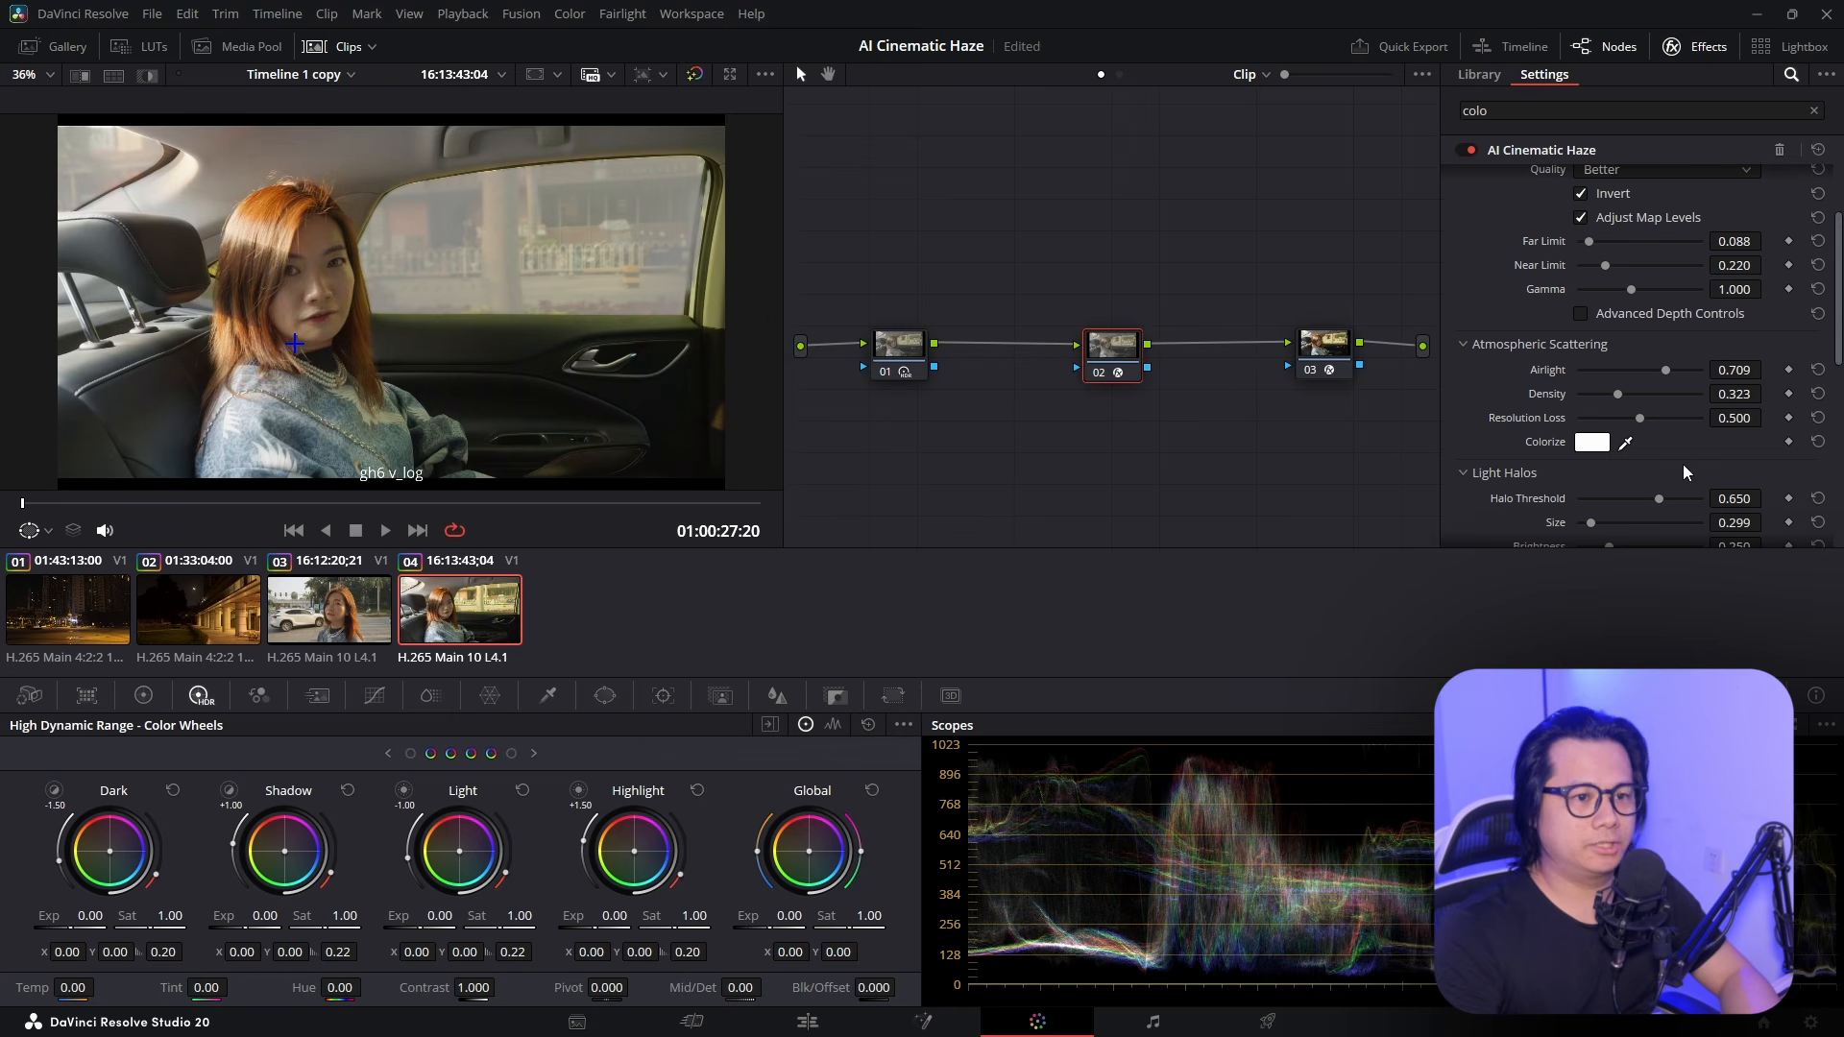
Brighten the window haze toward Airlight 0.899 and Density 0.667, and expand the Light Rays settings
{"action": "left_click_drag", "start_coordinate": [1673, 370], "coordinate": [1625, 423]}
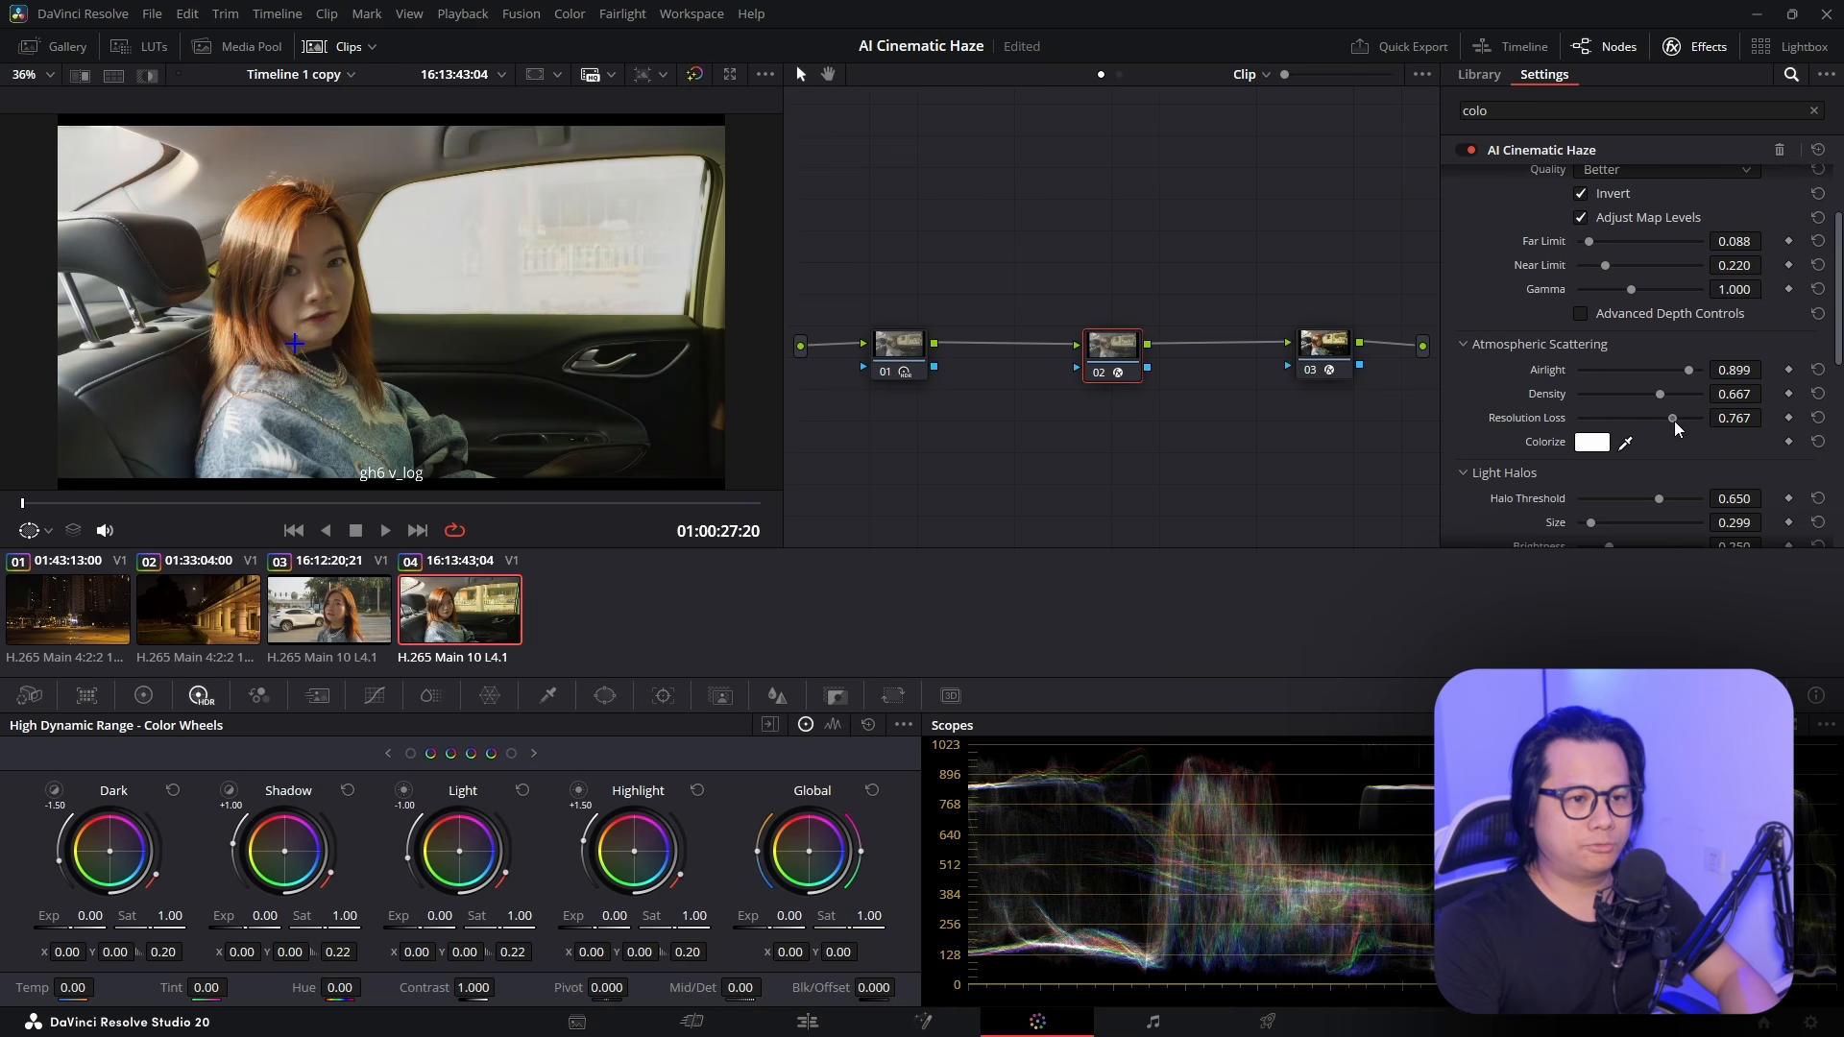
{"action": "scroll", "coordinate": [1707, 431], "scroll_direction": "down", "scroll_amount": 3}
{"action": "scroll", "coordinate": [1526, 398], "scroll_direction": "down", "scroll_amount": 4}
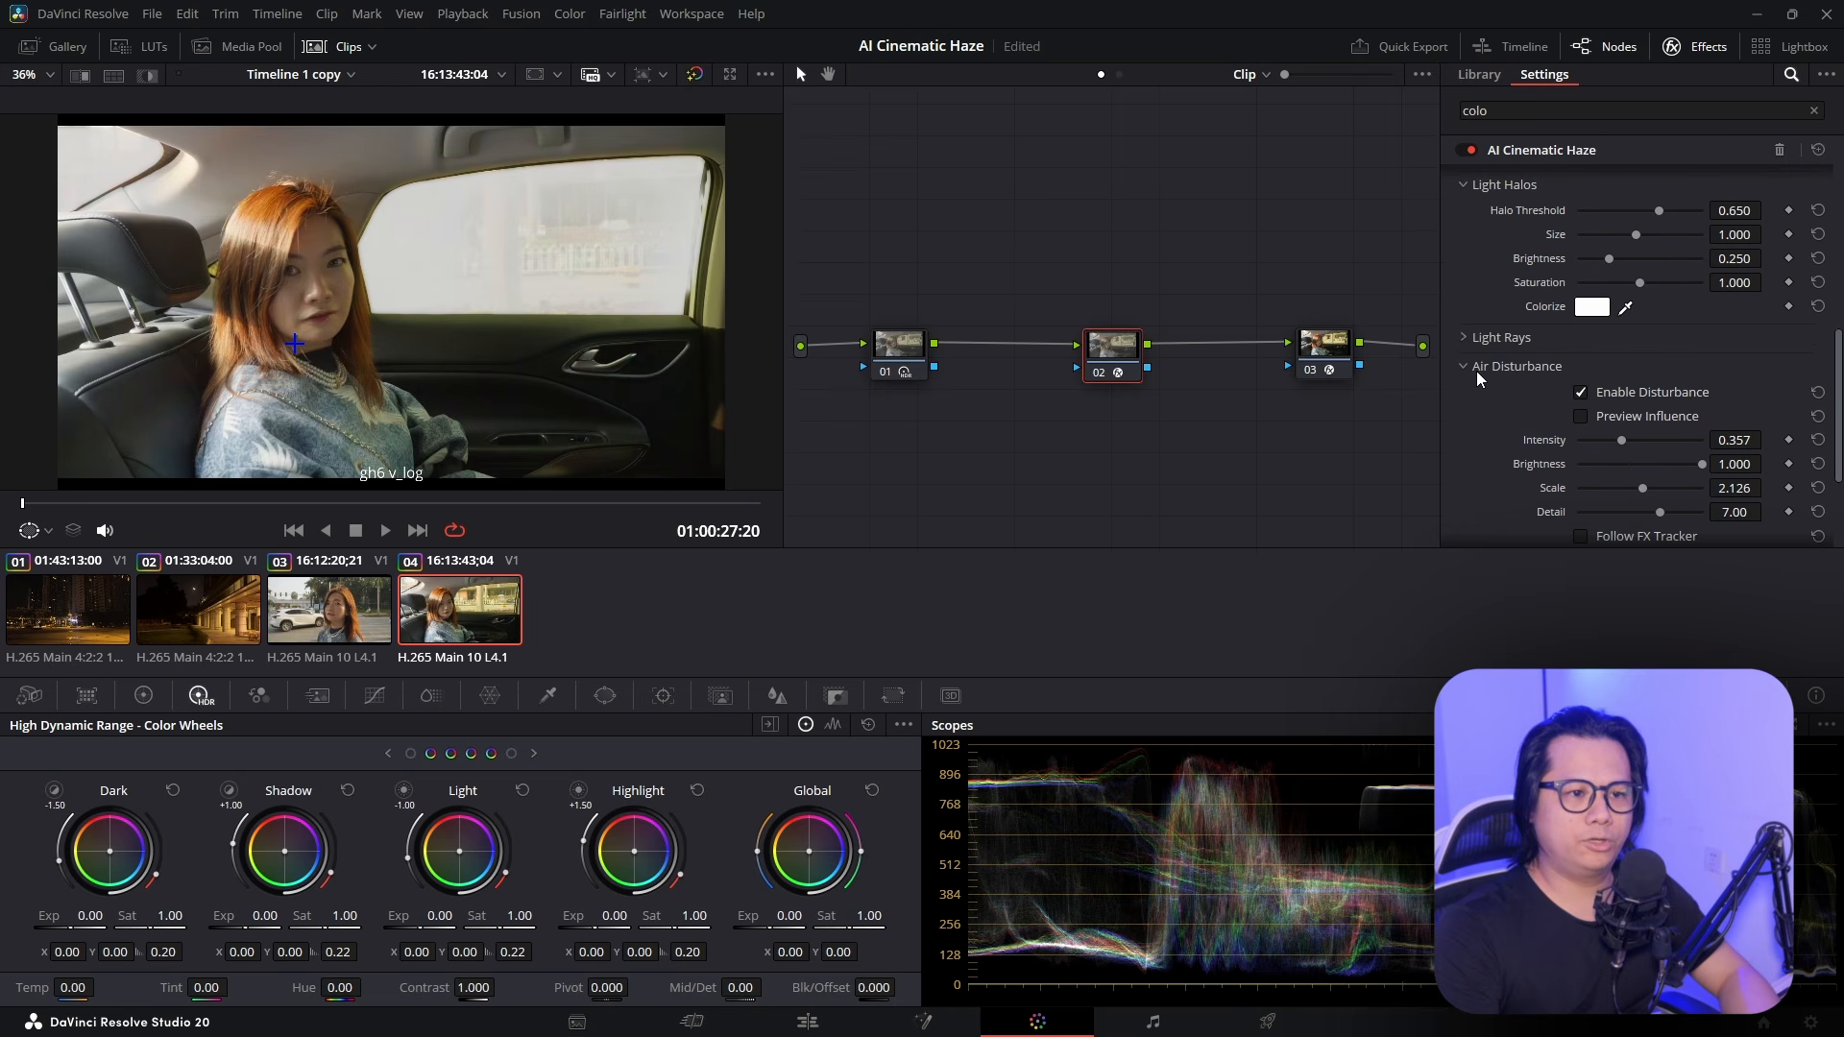
{"action": "left_click", "coordinate": [1461, 333]}
{"action": "scroll", "coordinate": [1519, 408], "scroll_direction": "down", "scroll_amount": 2}
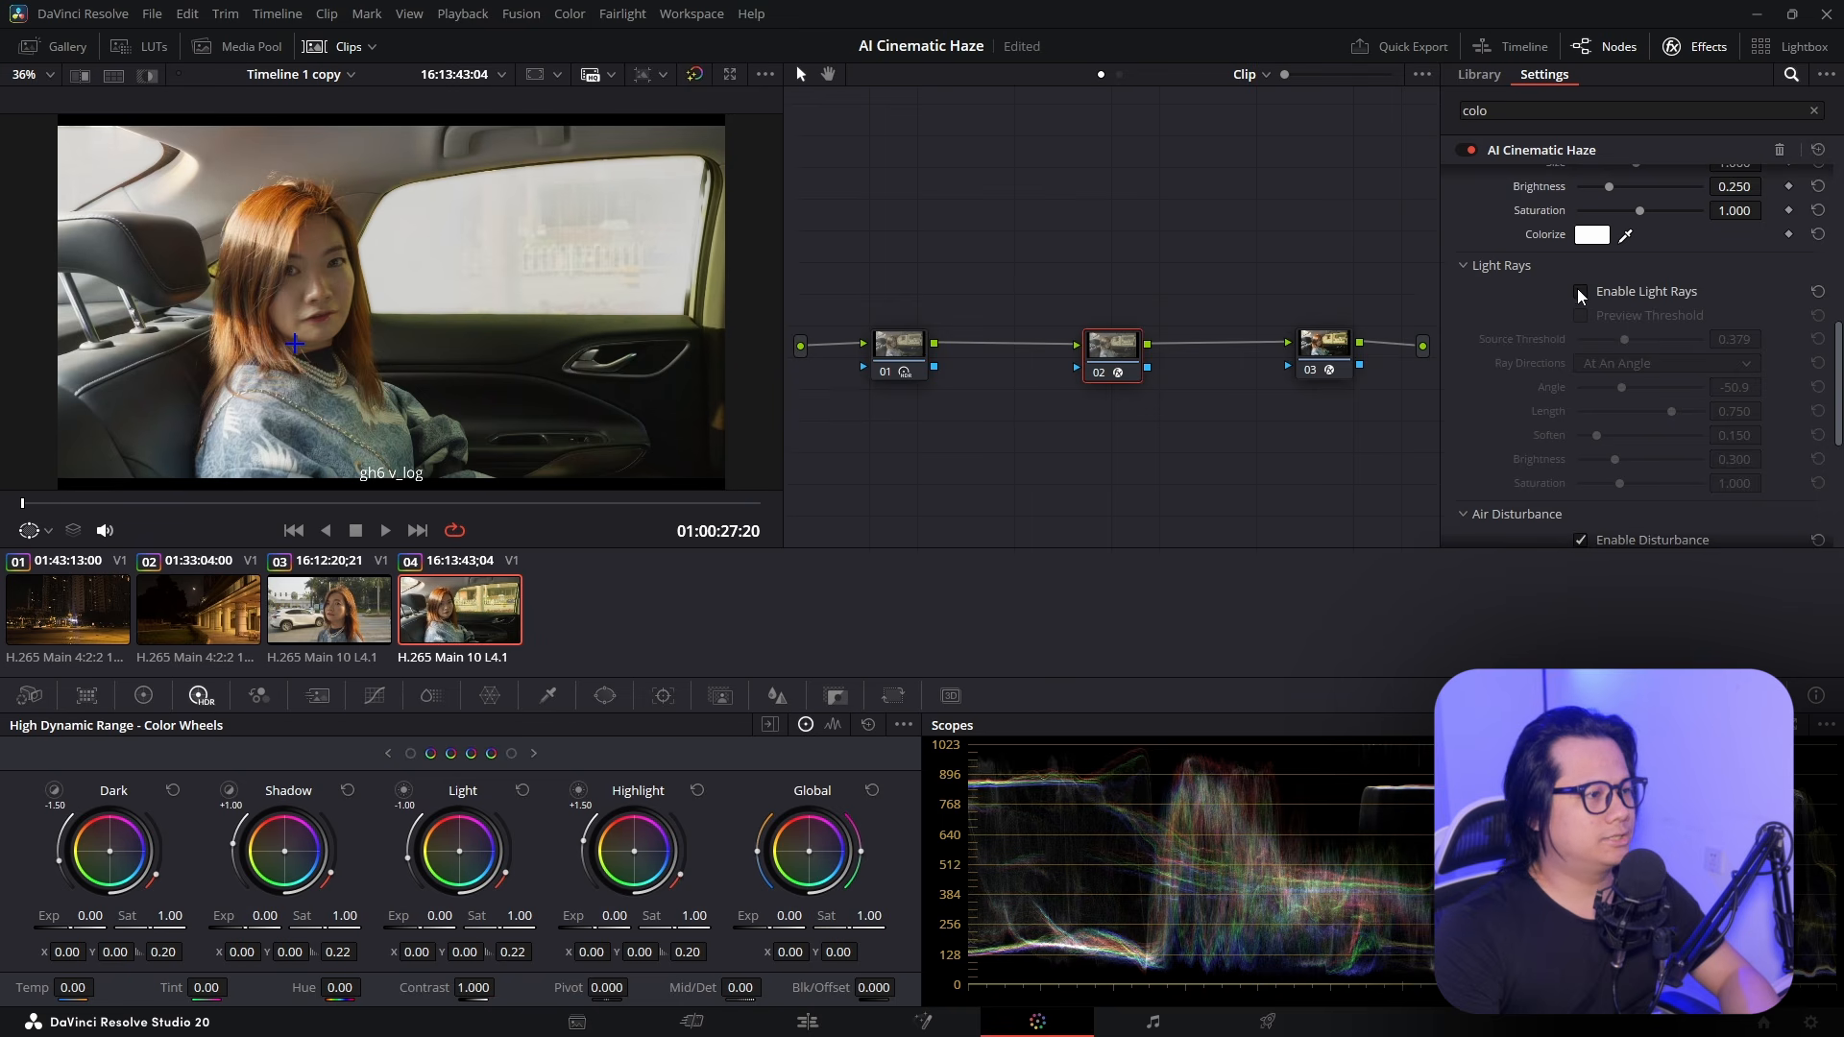
{"action": "scroll", "coordinate": [1564, 331], "scroll_direction": "up", "scroll_amount": 12}
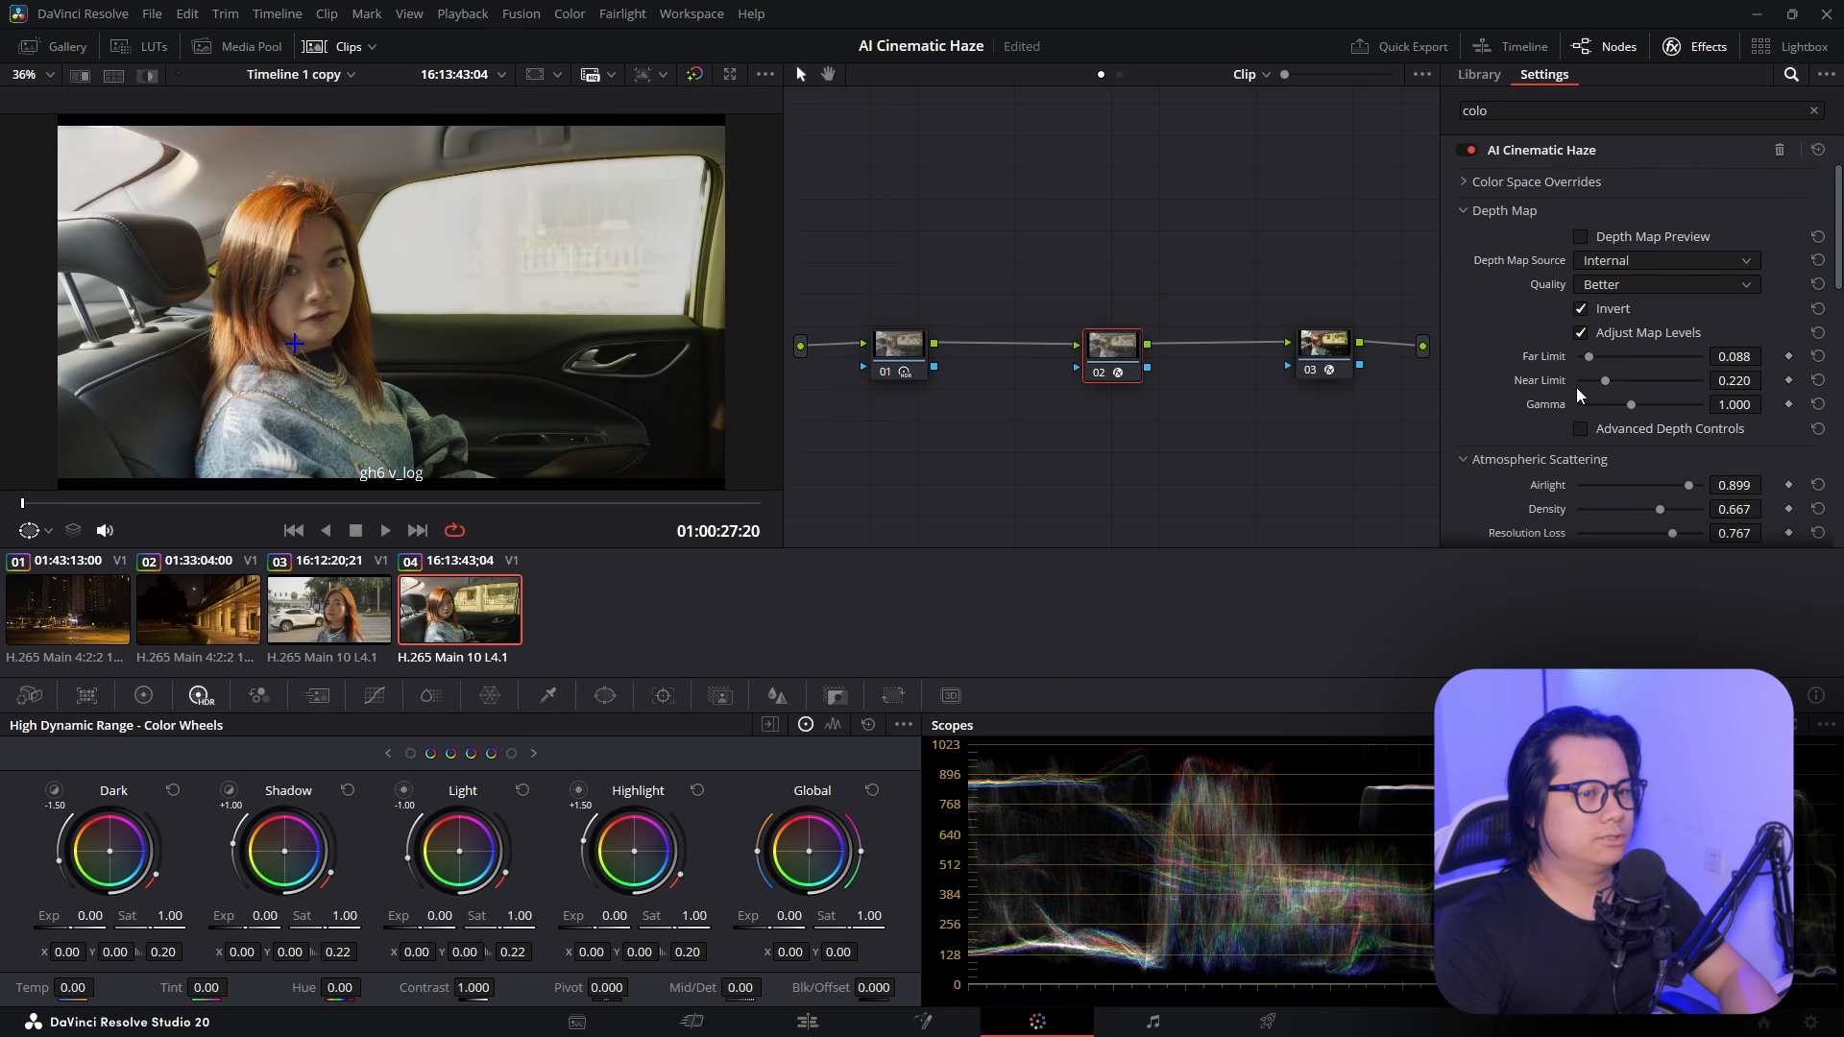
{"action": "scroll", "coordinate": [1585, 407], "scroll_direction": "down", "scroll_amount": 1}
Set Depth Map Gamma to 1.349 so dense haze fills the passenger-side window, then review playback
{"action": "mouse_move", "coordinate": [1636, 348]}
{"action": "left_mouse_down"}
{"action": "mouse_move", "coordinate": [1681, 350]}
{"action": "mouse_move", "coordinate": [1635, 354]}
{"action": "mouse_move", "coordinate": [1656, 351]}
{"action": "left_mouse_up"}
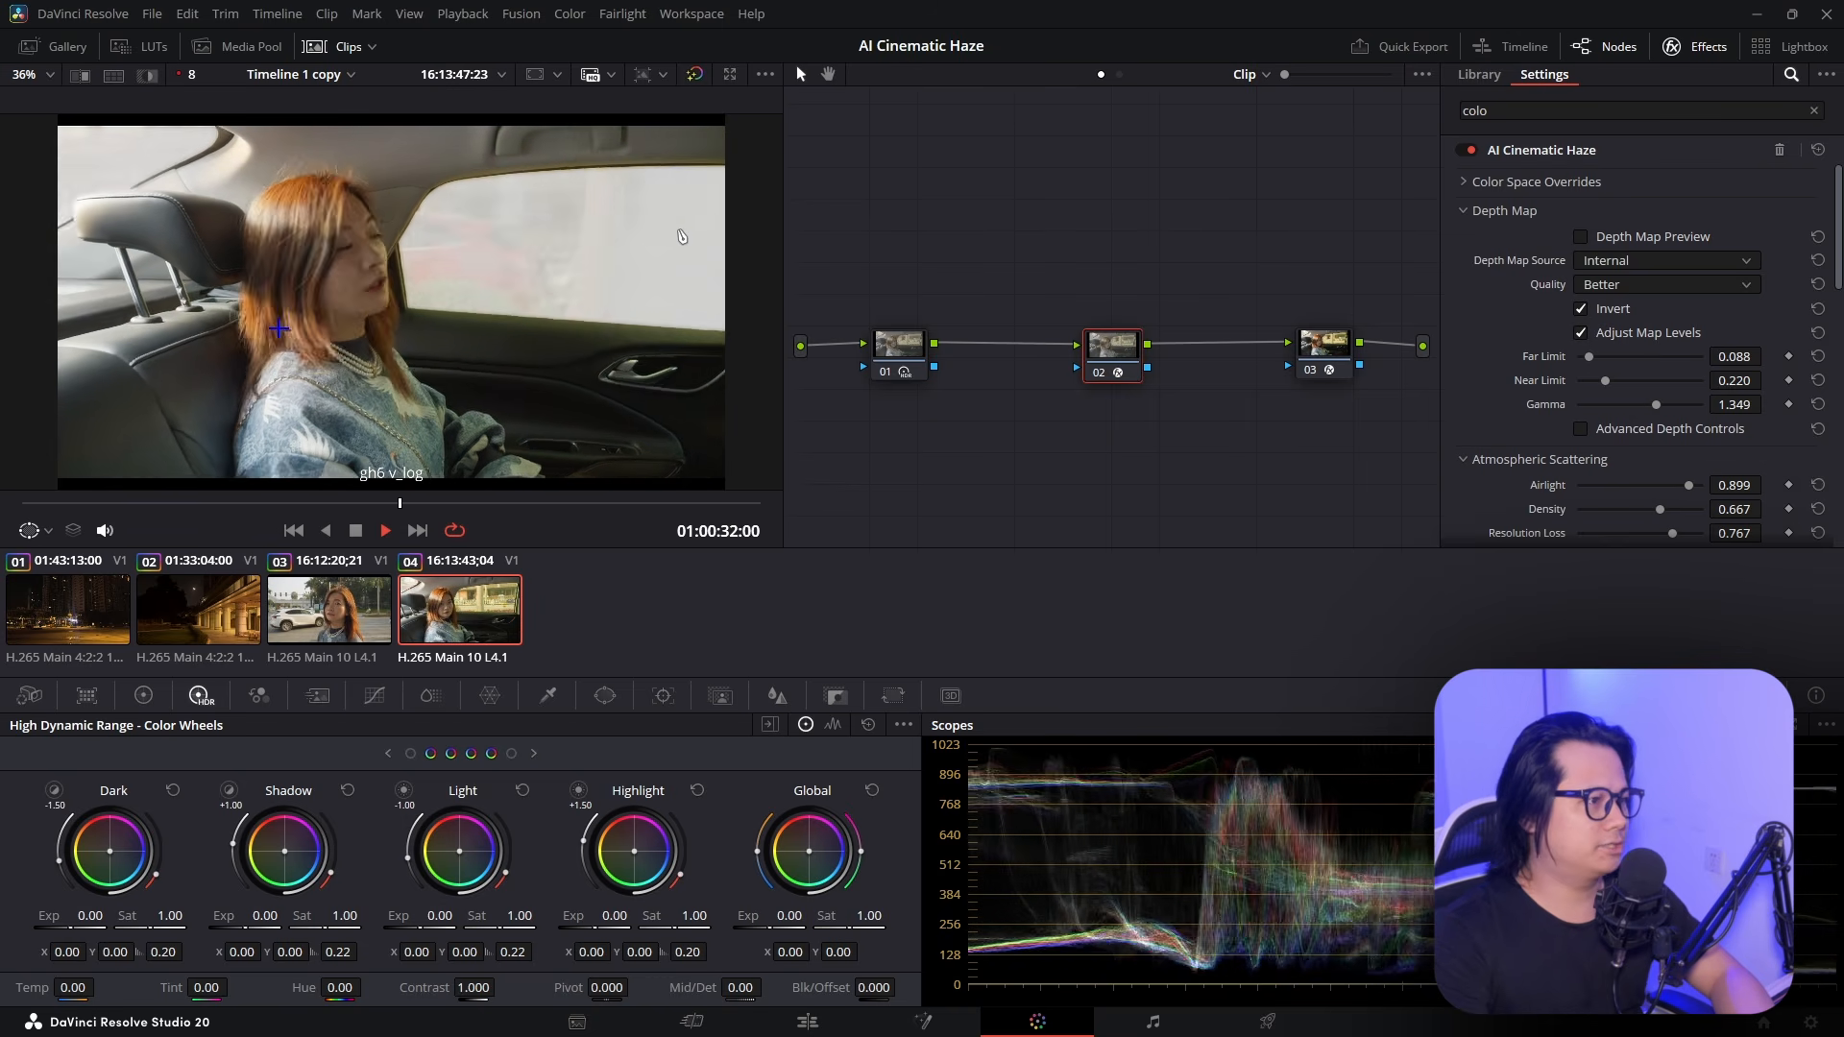
{"action": "key", "text": "space"}
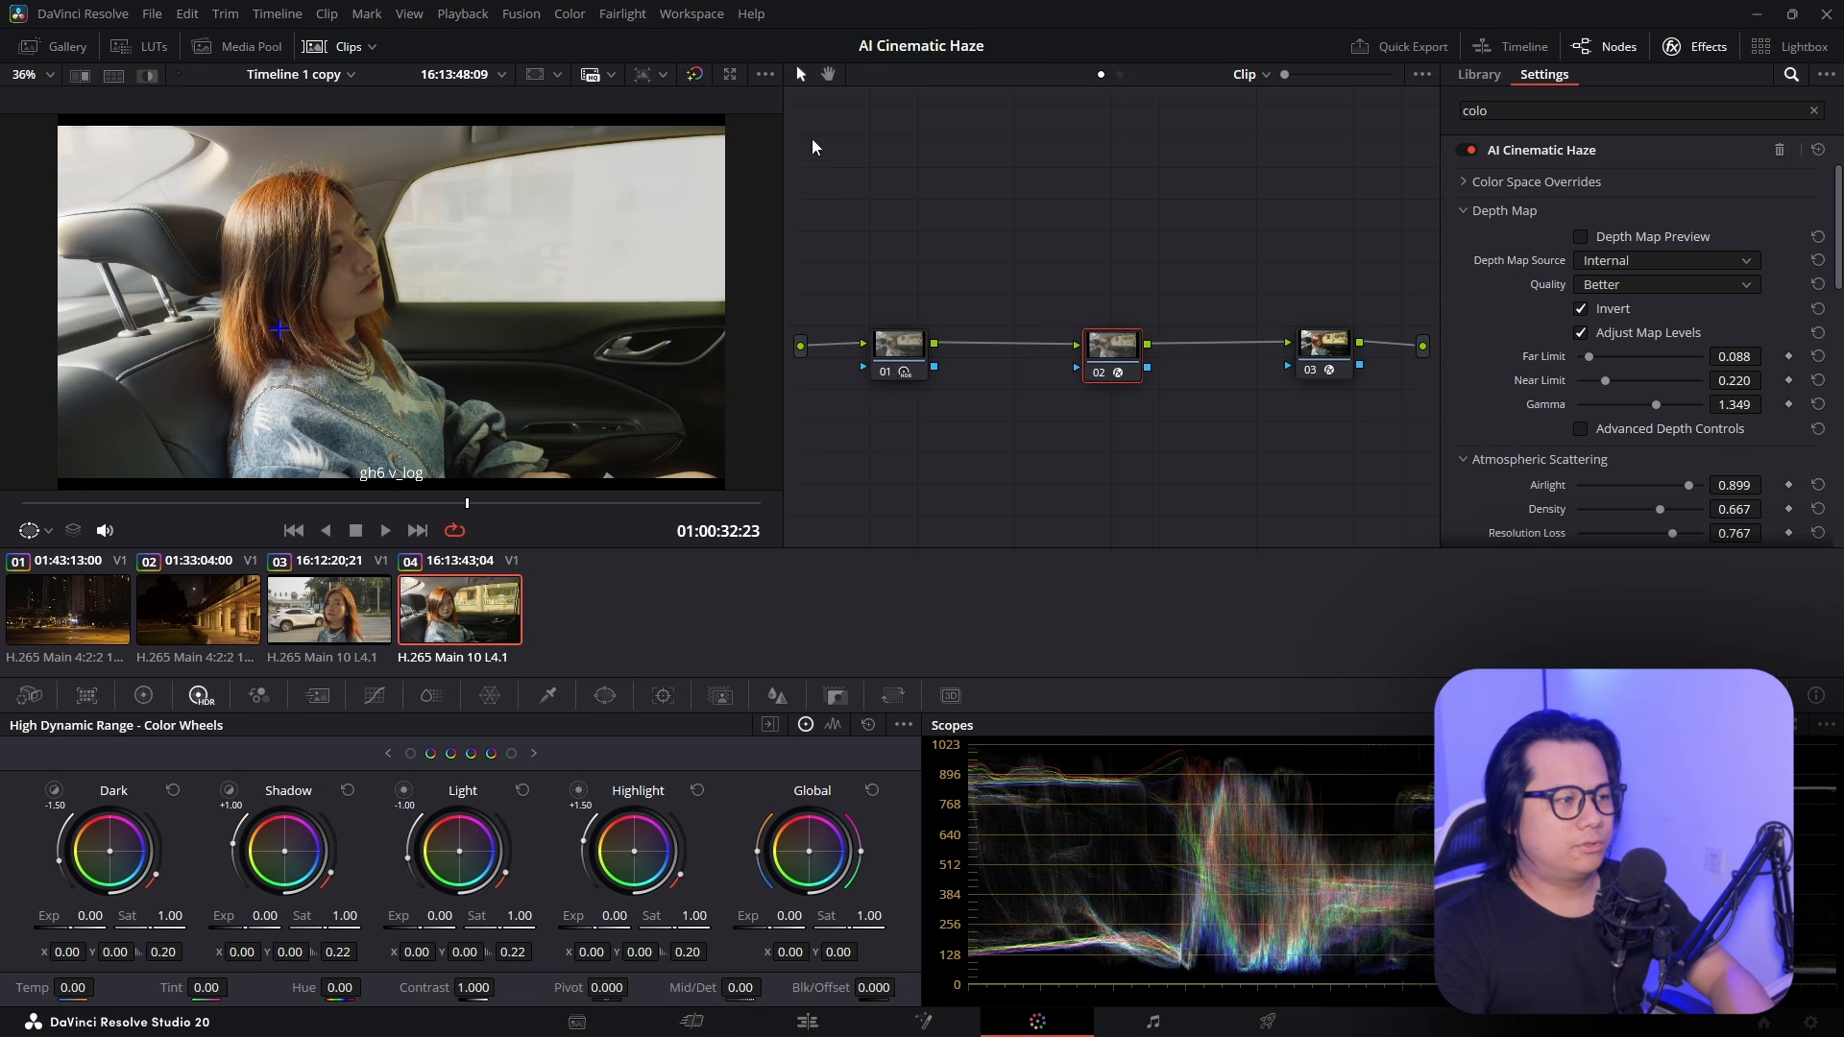